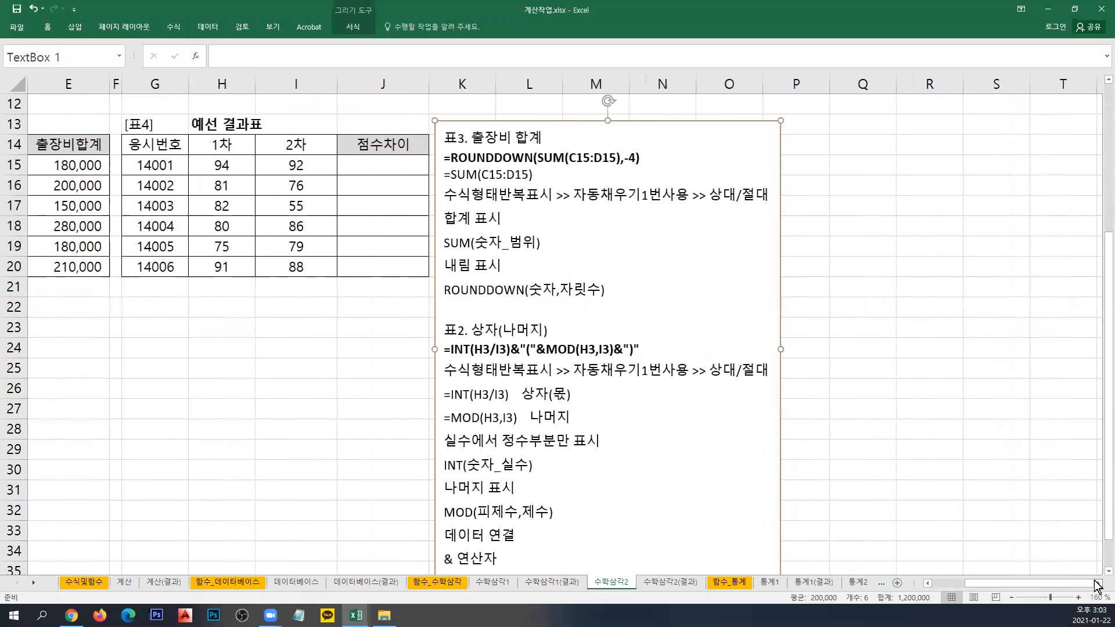
Add the 표4. 점수차이 notes explaining =ABS(H15-I15) above the 표3 notes in the text box, separated by a blank line.
click(303, 172)
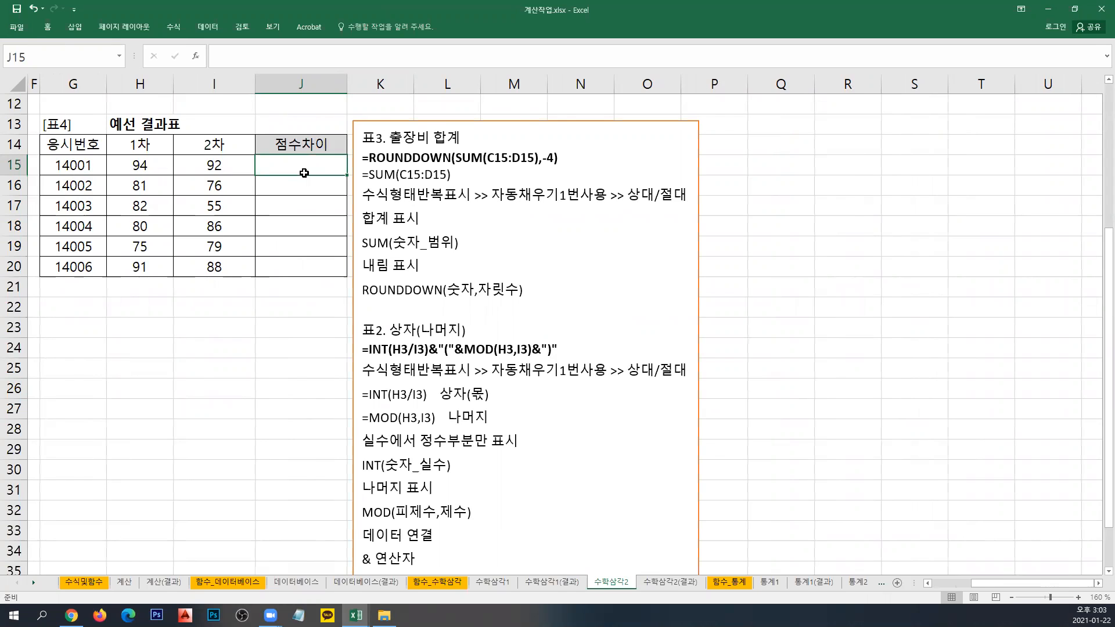
click(363, 139)
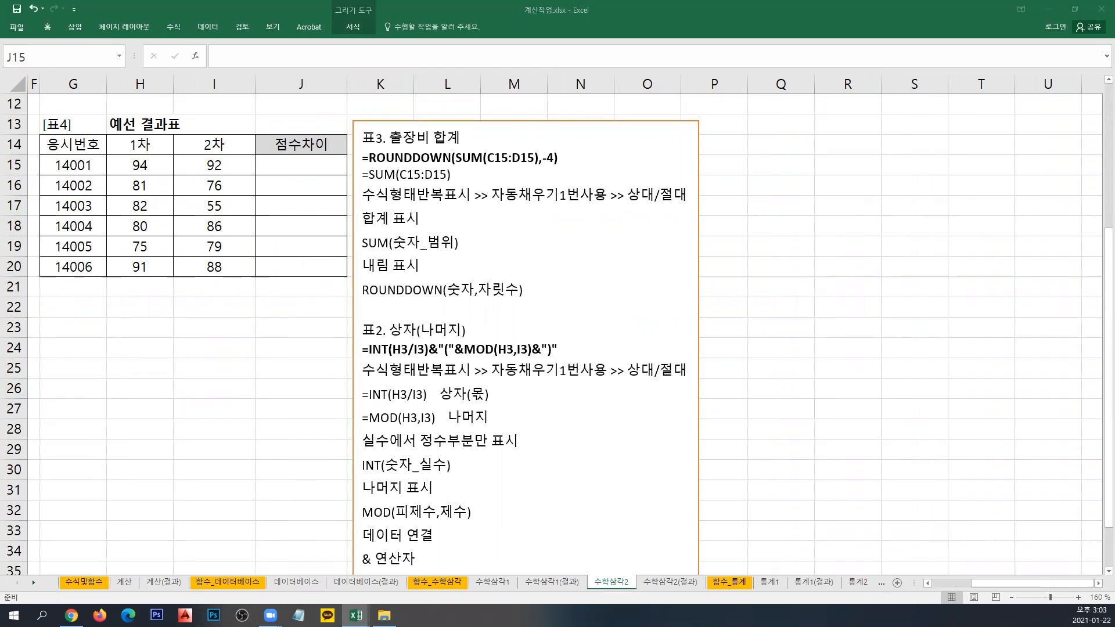
click(363, 139)
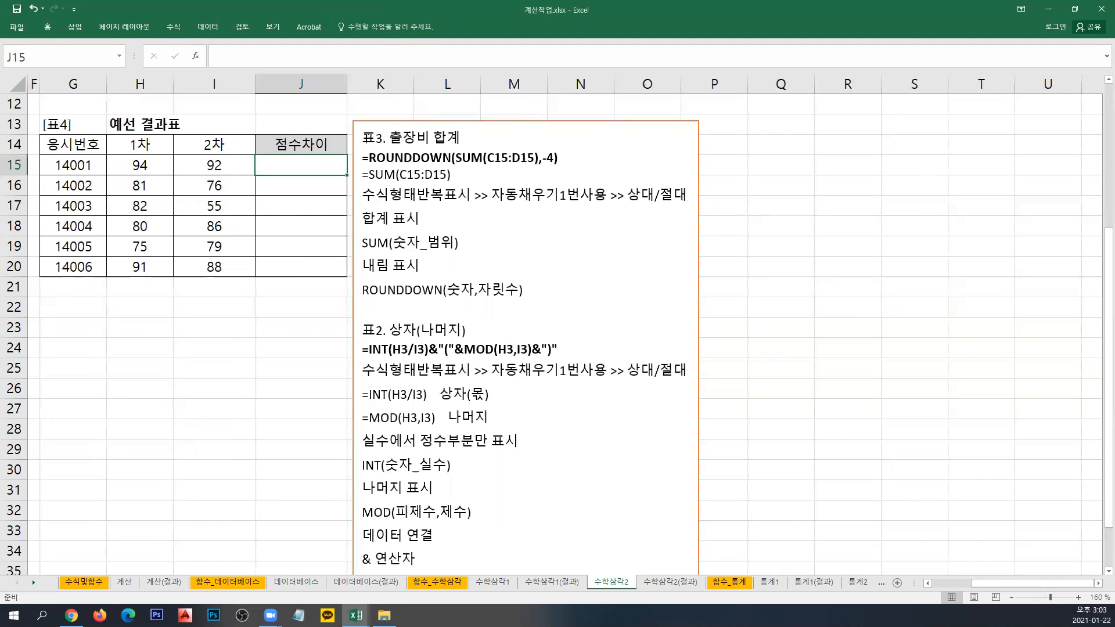
text(표4. 점수차이 =ABS(H15-I15) =H15-I15 수식형태반복표시 >> 자동채우기1번사용 >> 상대/절대 절대값 표시, |-123| ABS(숫자))
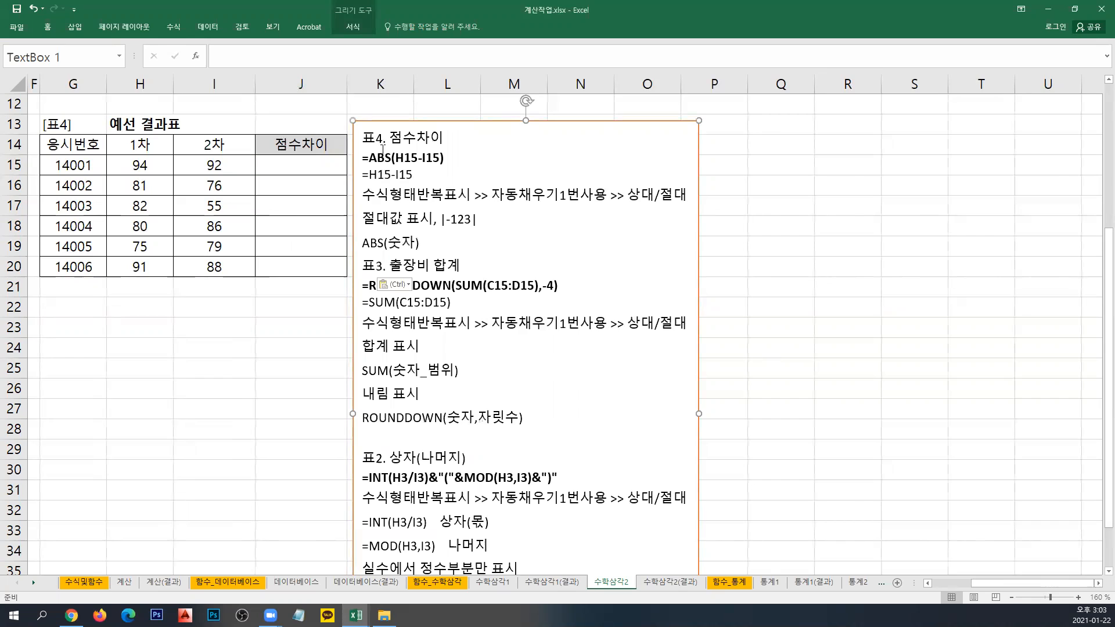
key(Return)
Enter =H15-I15 in cell J15 to calculate the first 점수차이 value in 표4.
click(298, 169)
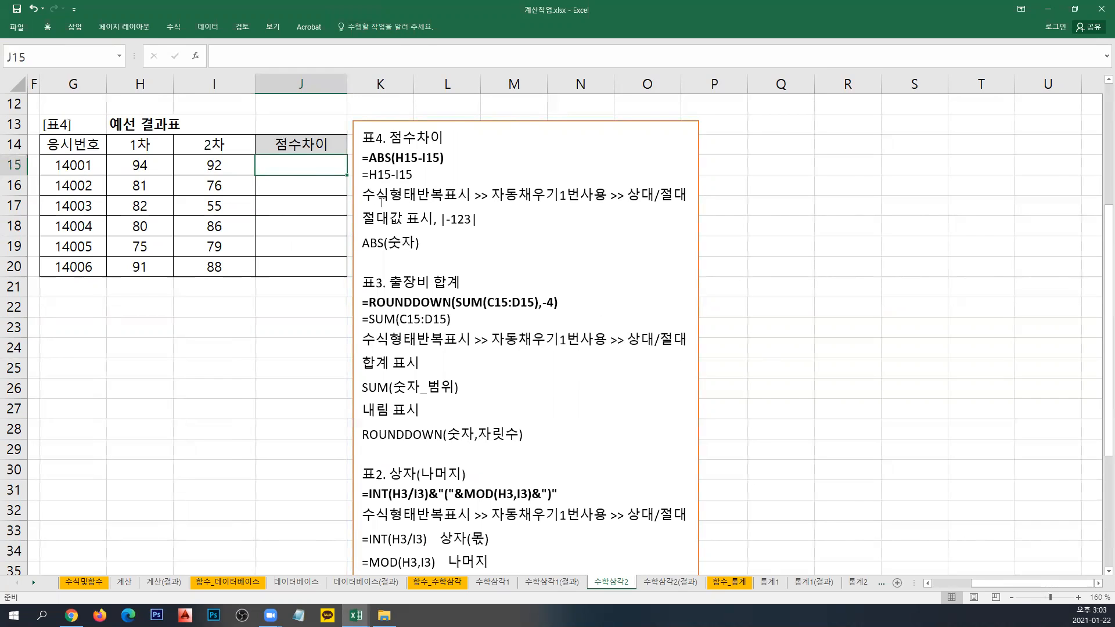
drag(296, 166, 298, 268)
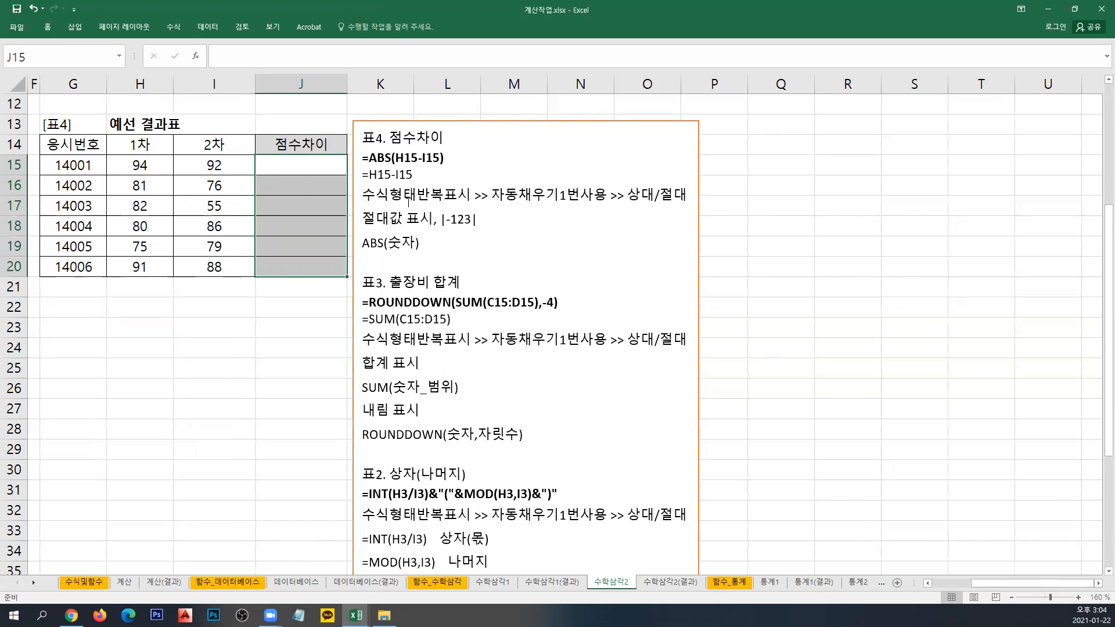
click(337, 173)
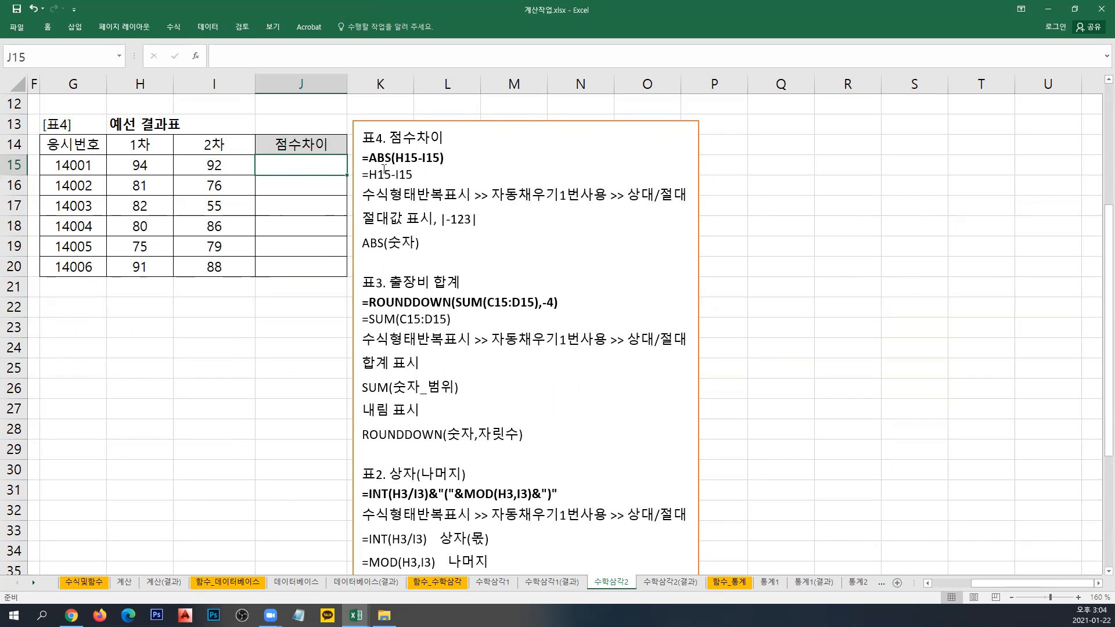
text(=)
click(167, 165)
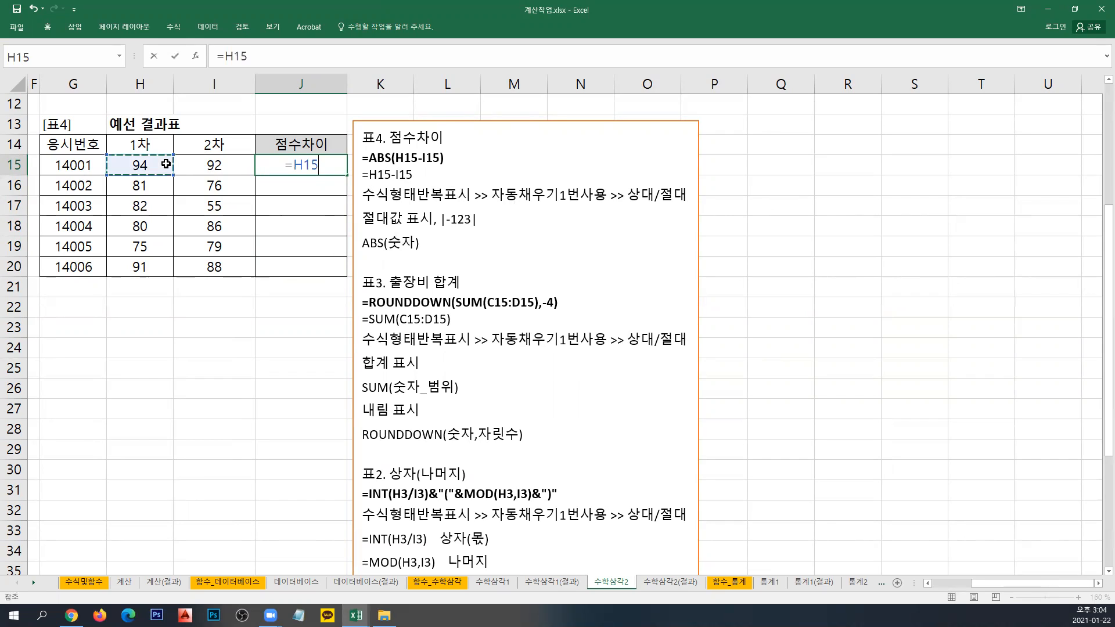
text(-)
click(210, 165)
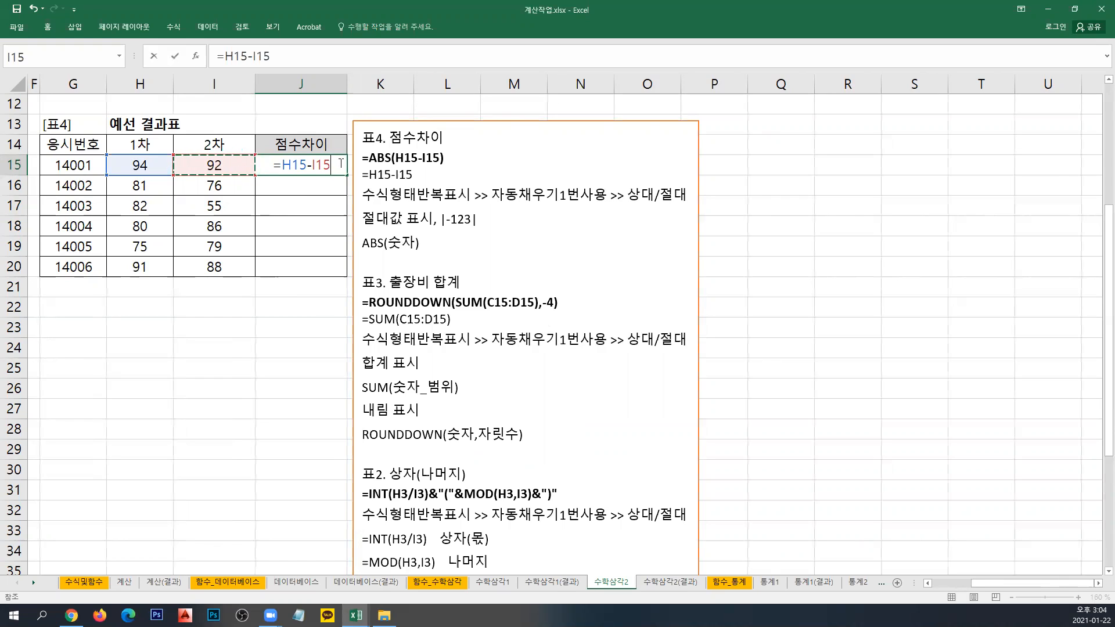
key(ctrl+Return)
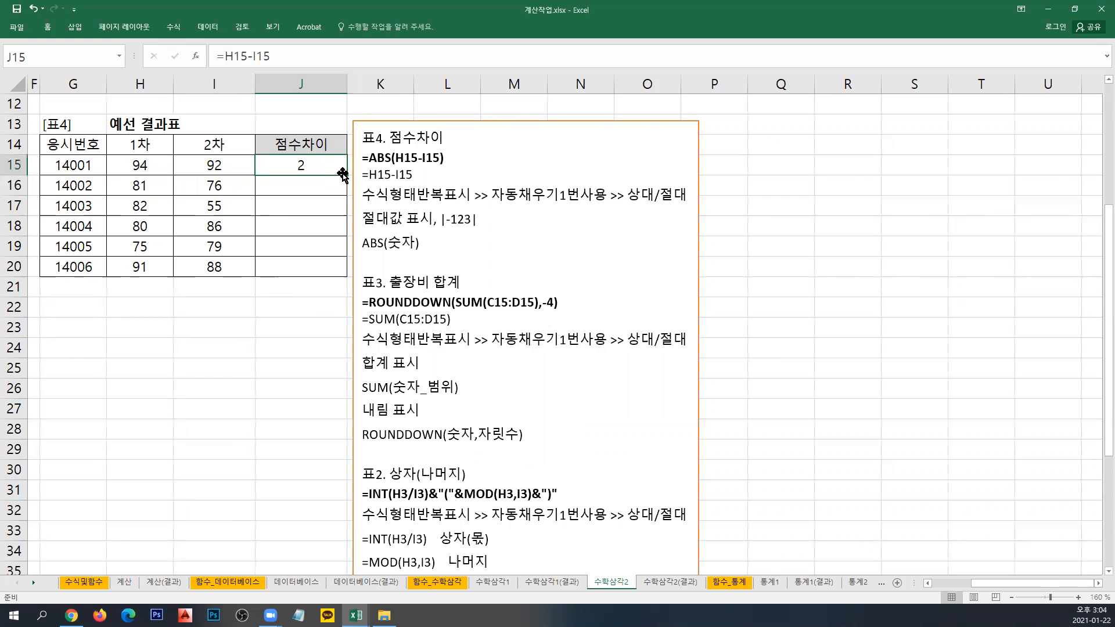
Fill the subtraction formula from J15 down through J20 and inspect the result in J18.
drag(346, 174, 349, 284)
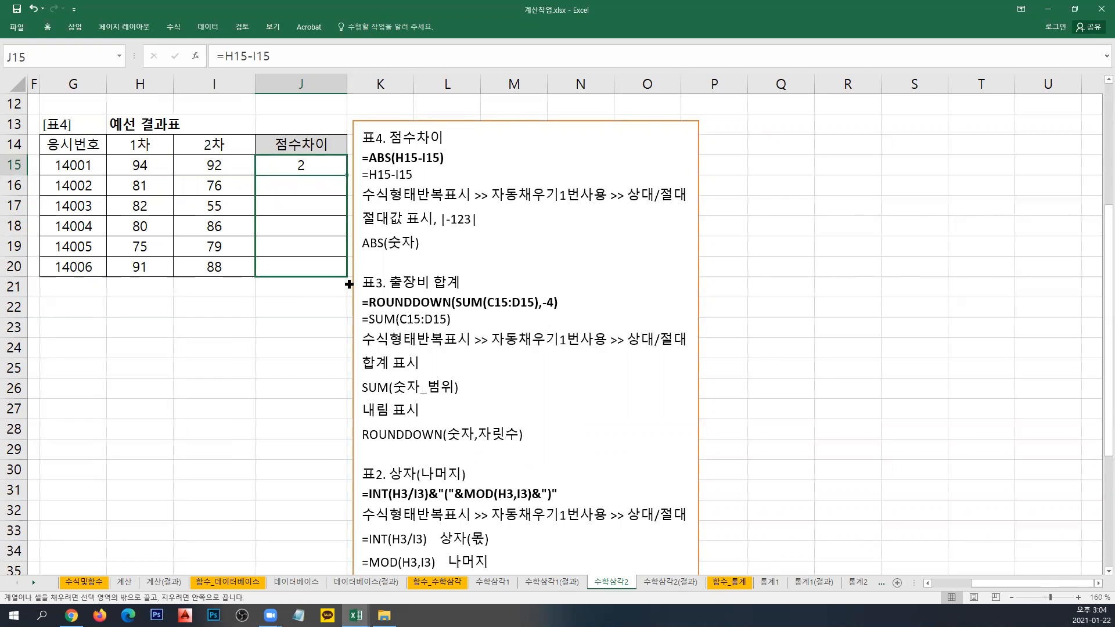
drag(348, 284, 348, 284)
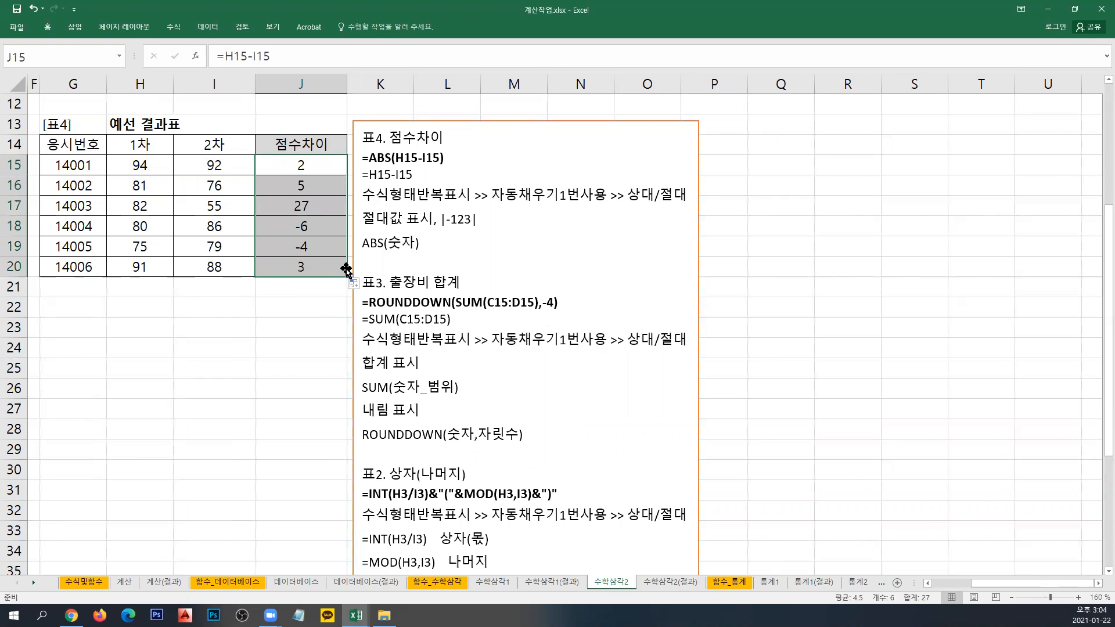
click(279, 233)
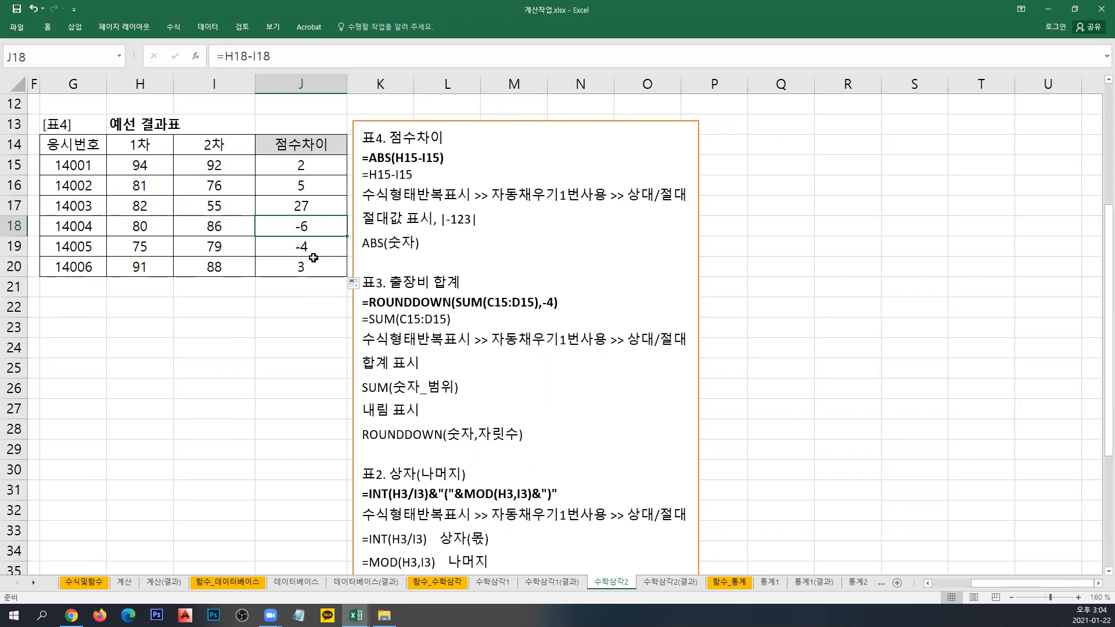
Wrap the J15 formula in the absolute-value function as =ABS(H15-I15) and fill it down through J20.
click(294, 166)
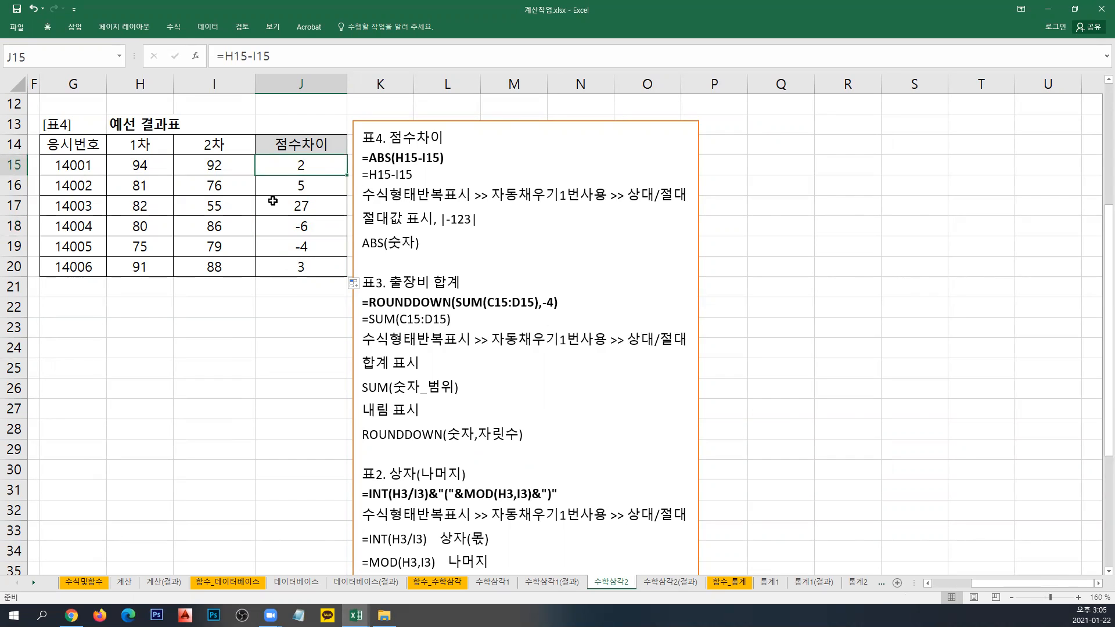
double_click(283, 166)
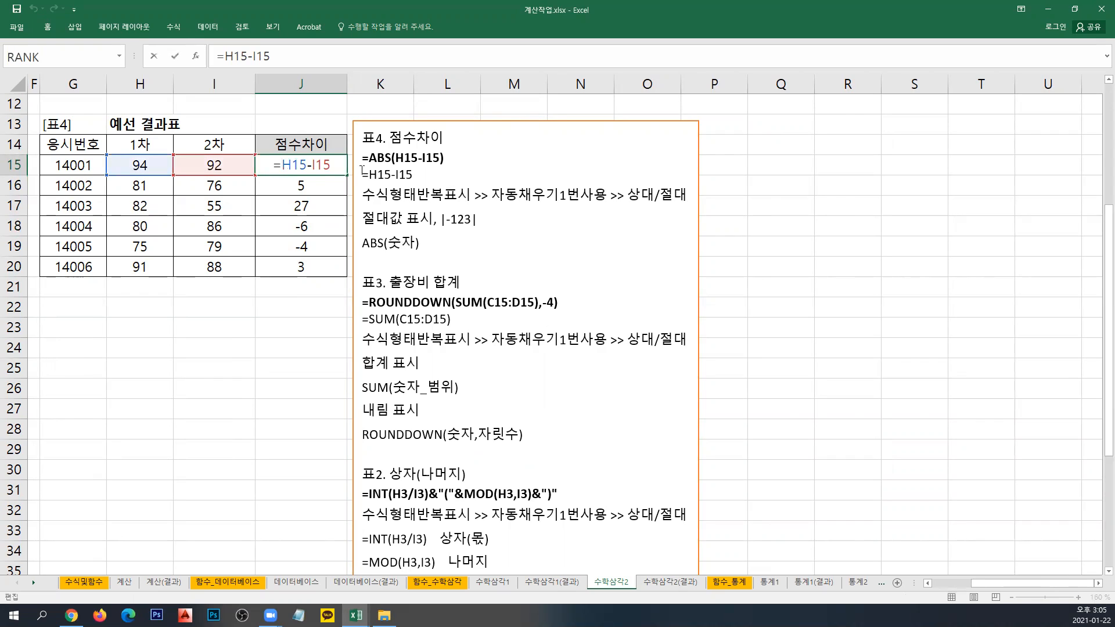
text(ABS()
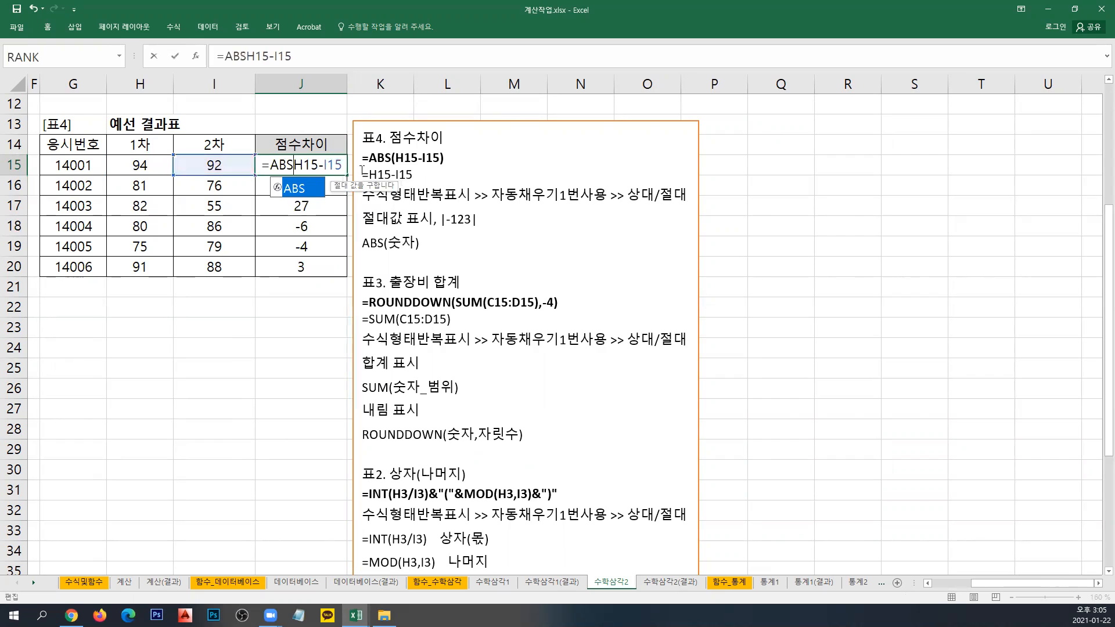
key(End)
text())
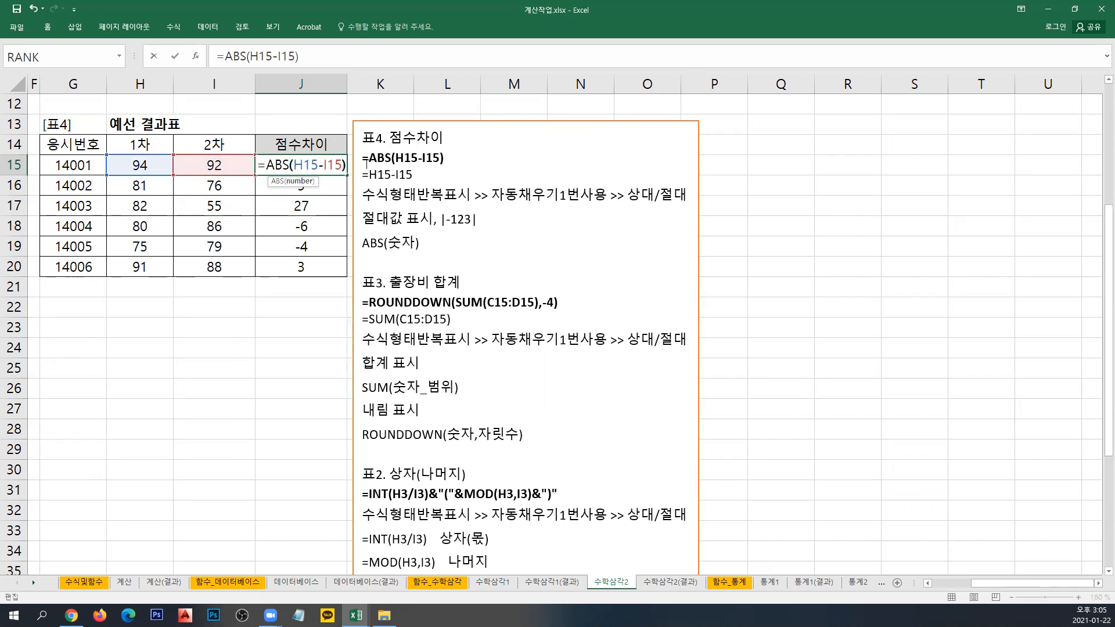
key(ctrl+Return)
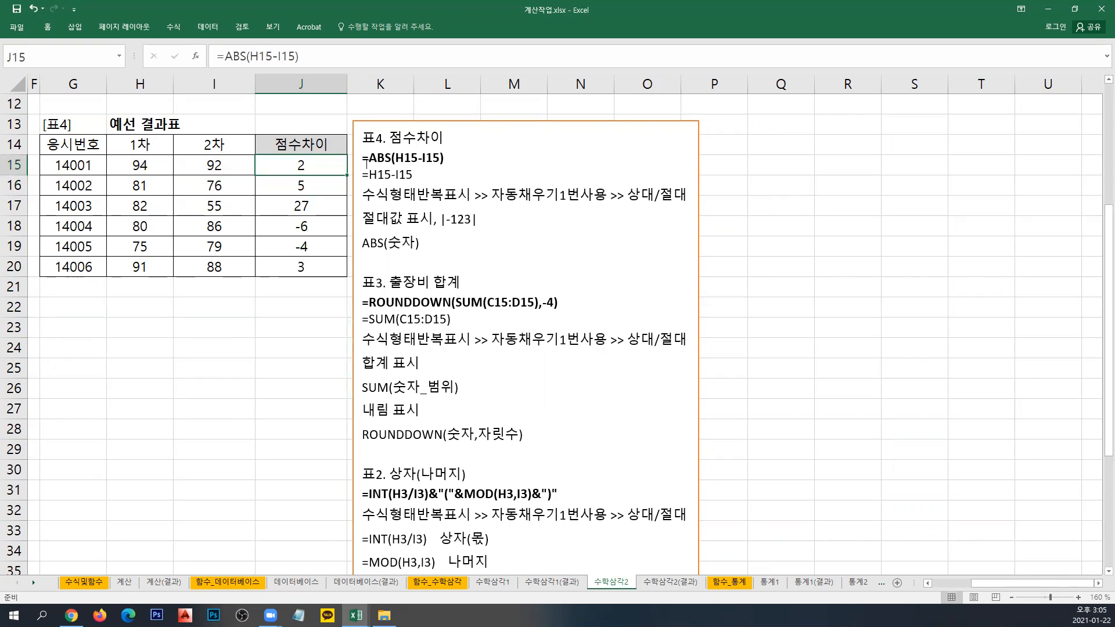
drag(346, 174, 348, 275)
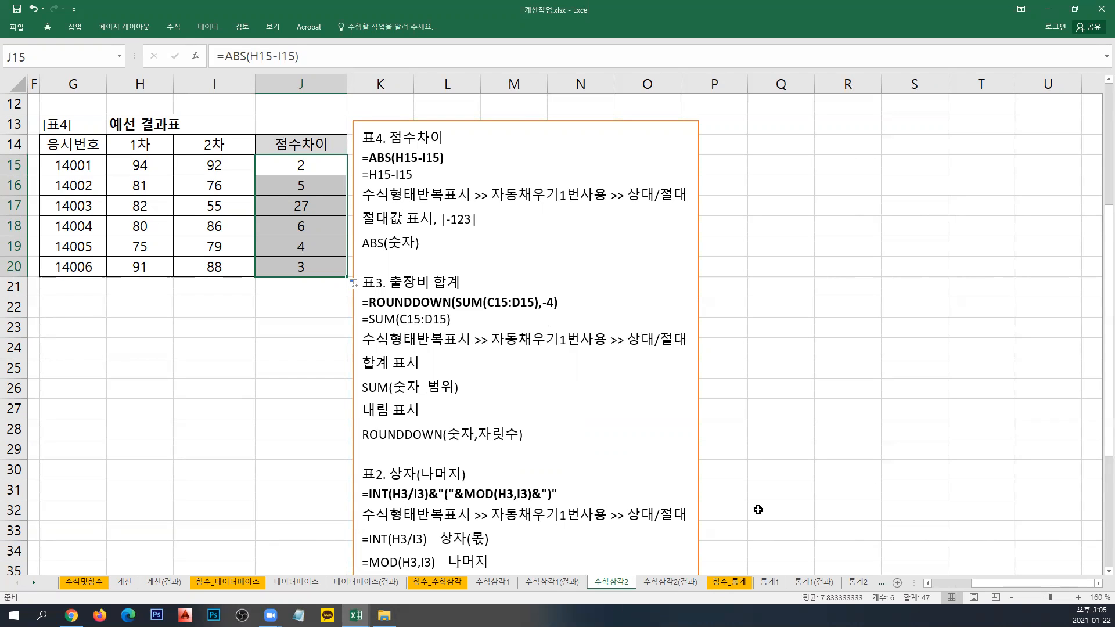
Open the 통계1 worksheet and show it in a maximized window.
click(1075, 10)
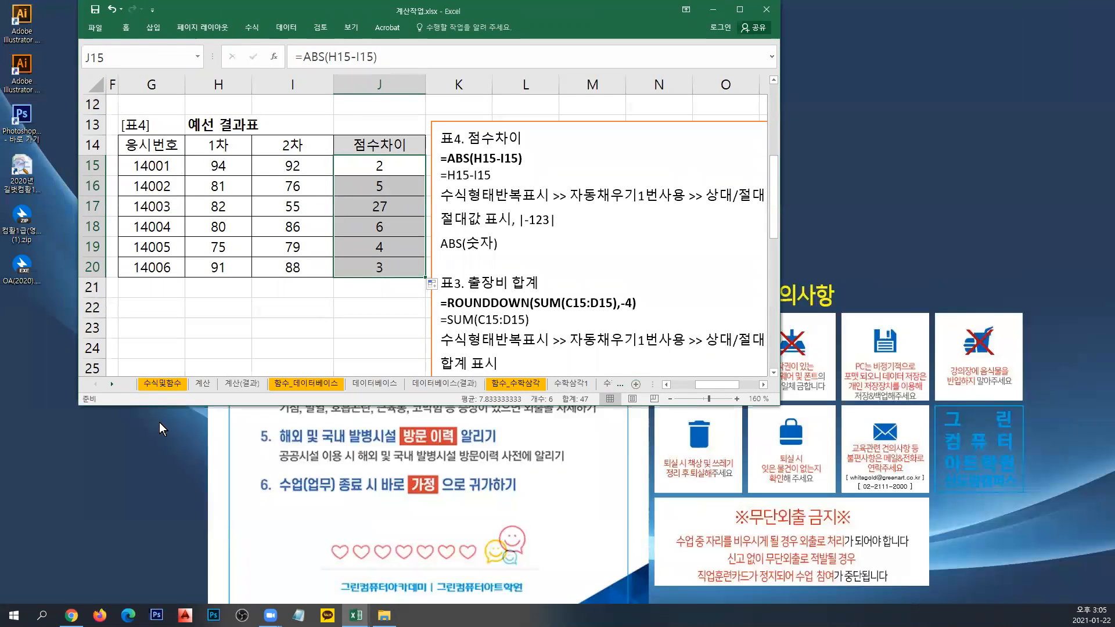
click(110, 384)
click(109, 384)
click(110, 382)
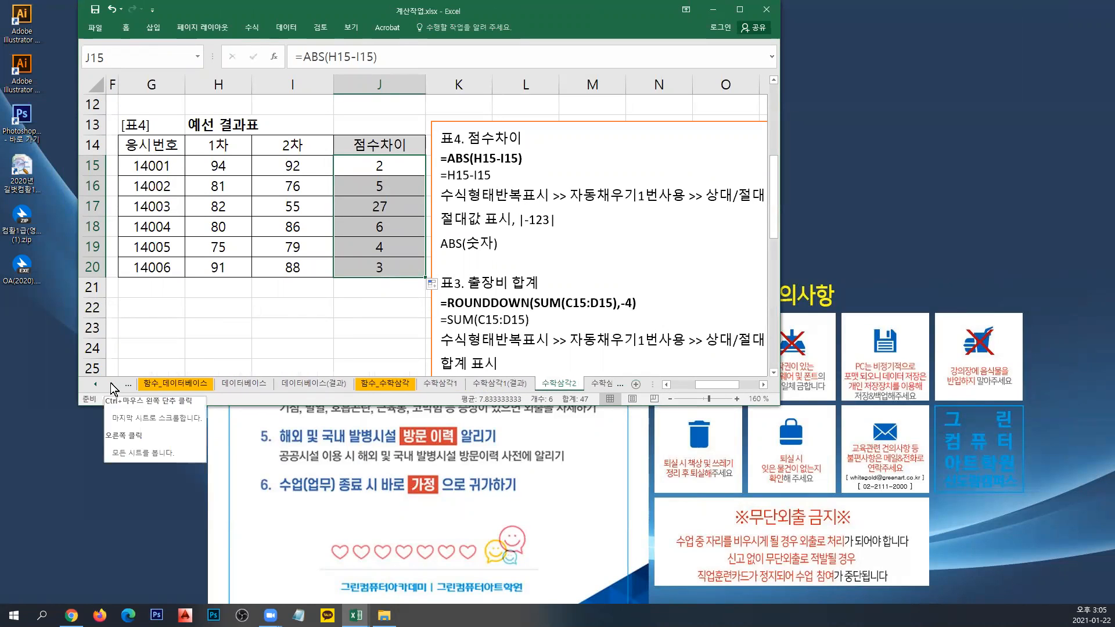
click(110, 382)
click(110, 382)
click(111, 382)
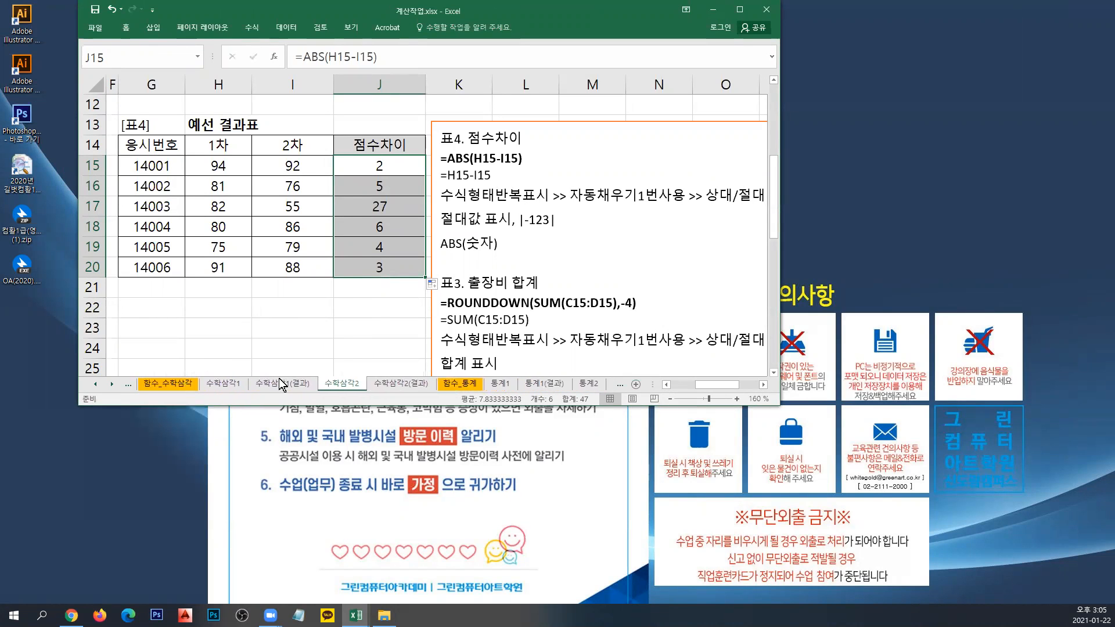
click(499, 385)
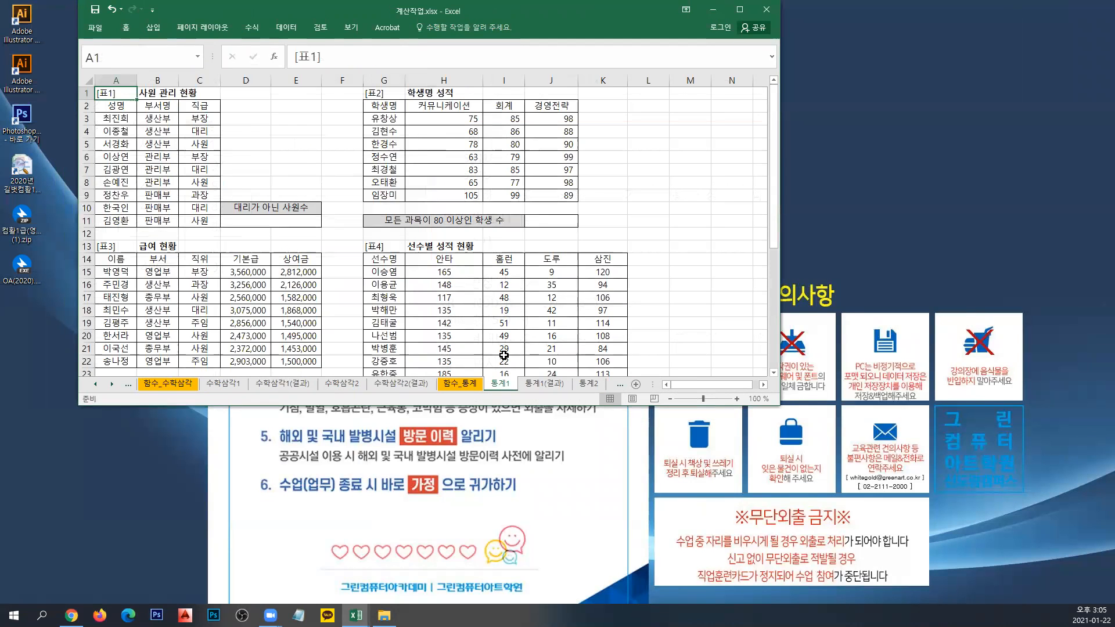
click(740, 10)
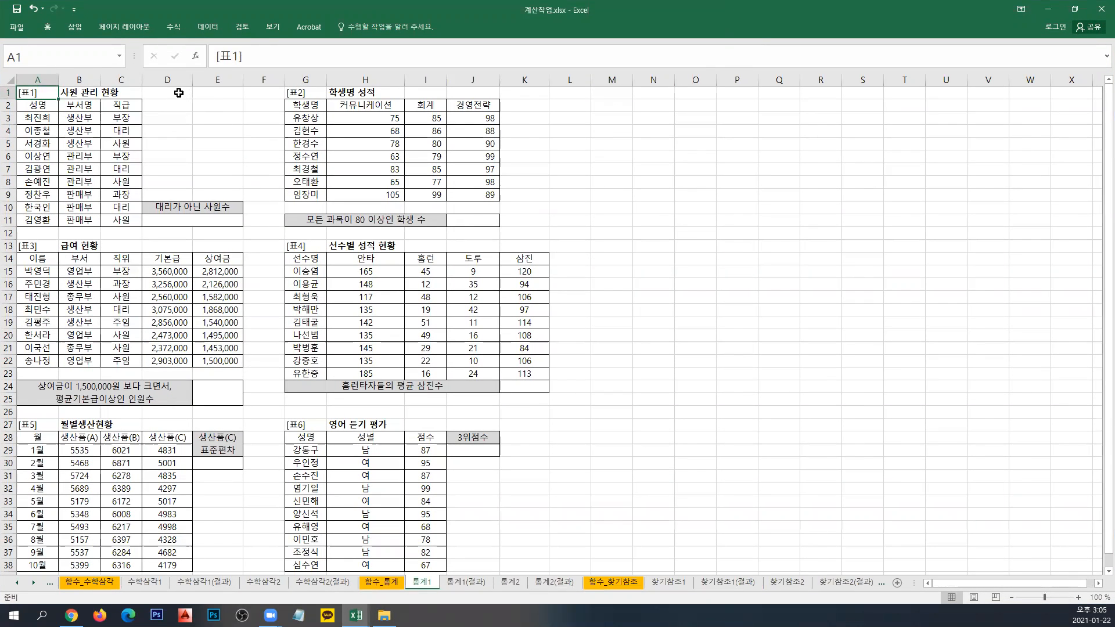
Enter the textbook reference 교재 89페이지 in cell D1.
click(184, 94)
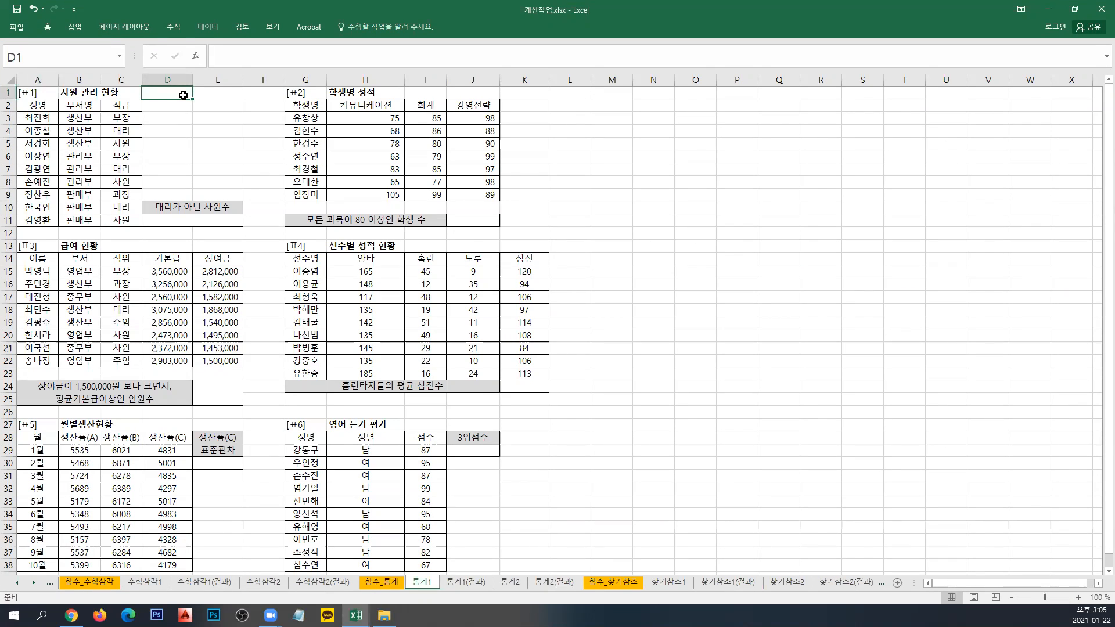
text(RYWO)
key(BackSpace)
key(BackSpace)
key(BackSpace)
key(BackSpace)
text(교재 89ㅍ)
text(ㅔ이지)
key(Return)
double_click(183, 94)
key(BackSpace)
key(BackSpace)
key(BackSpace)
text(페이지)
key(Return)
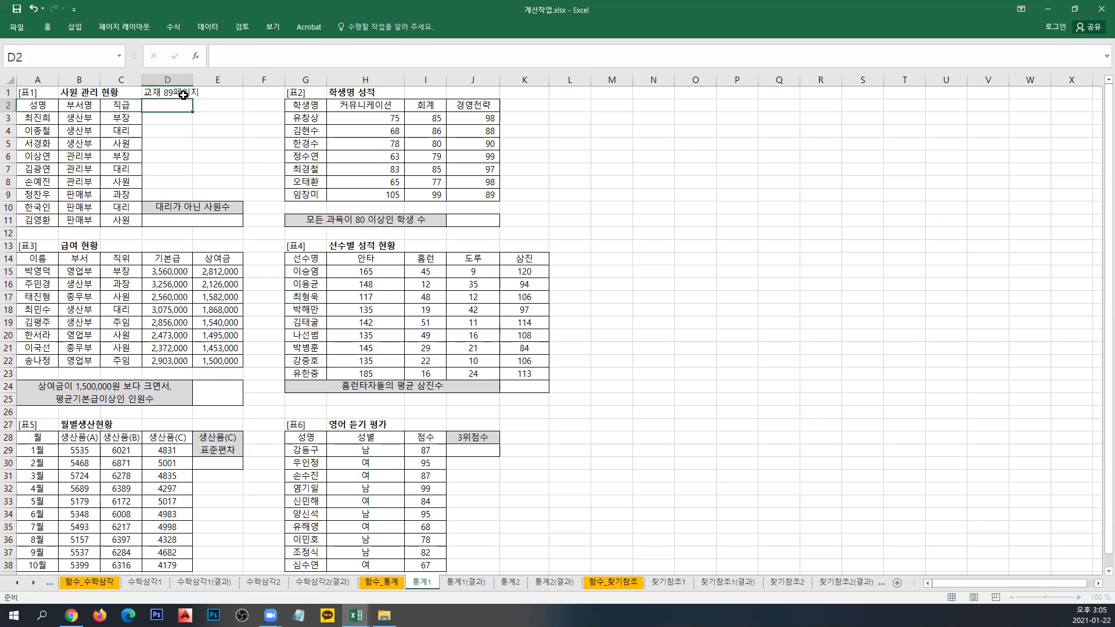
Change the font colour of the page reference in D1 to red.
right_click(184, 95)
click(251, 78)
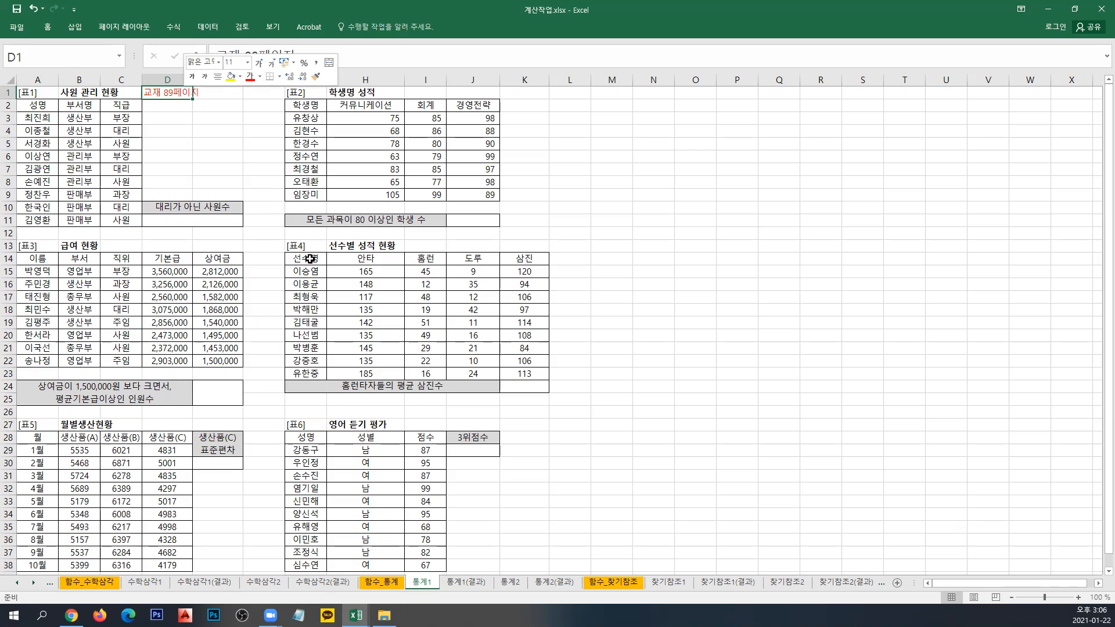
ctrl+scroll(312, 263, up, 1)
ctrl+scroll(312, 262, up, 3)
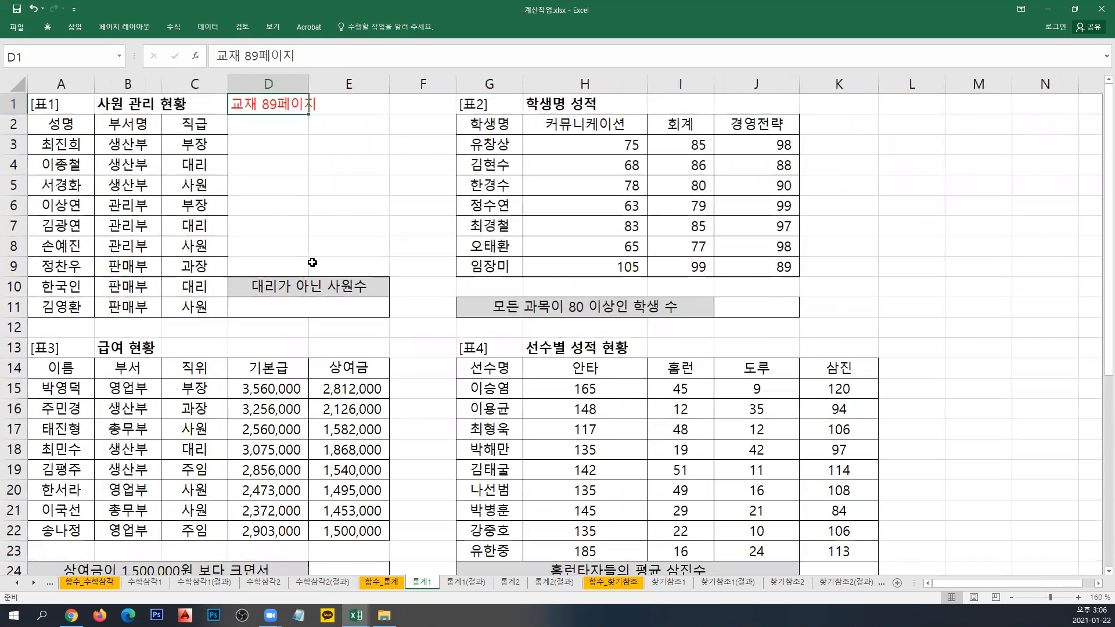
key(Return)
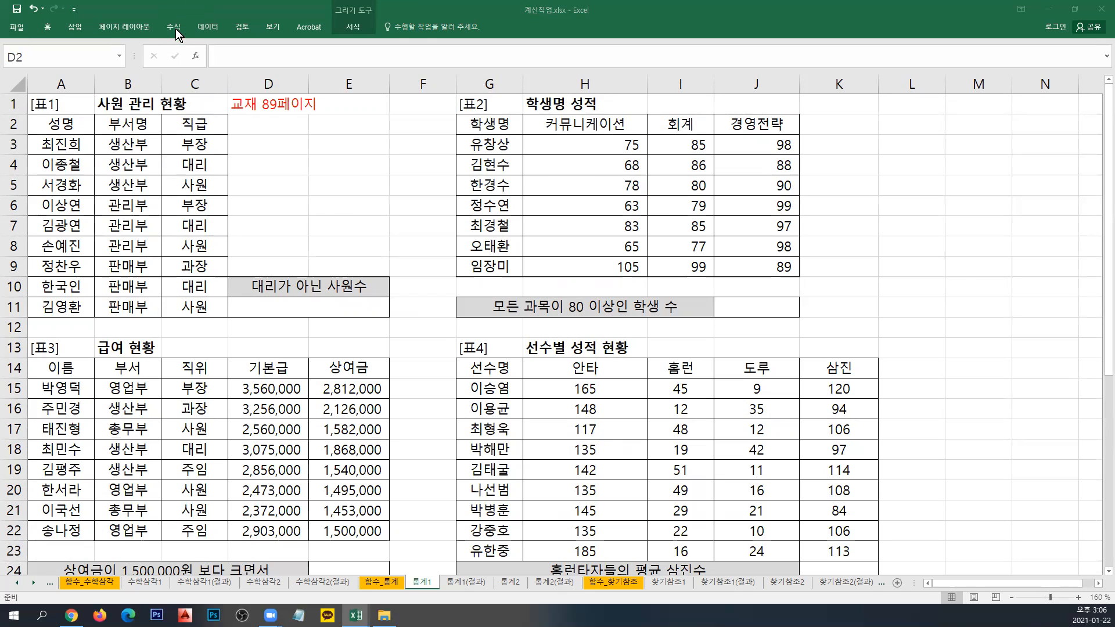
Insert an orange-outlined text box starting in column F with the 표1 notes on =COUNTIF(C3:C11,"<>대리")&"명", without a trailing blank line.
key(Escape)
click(273, 28)
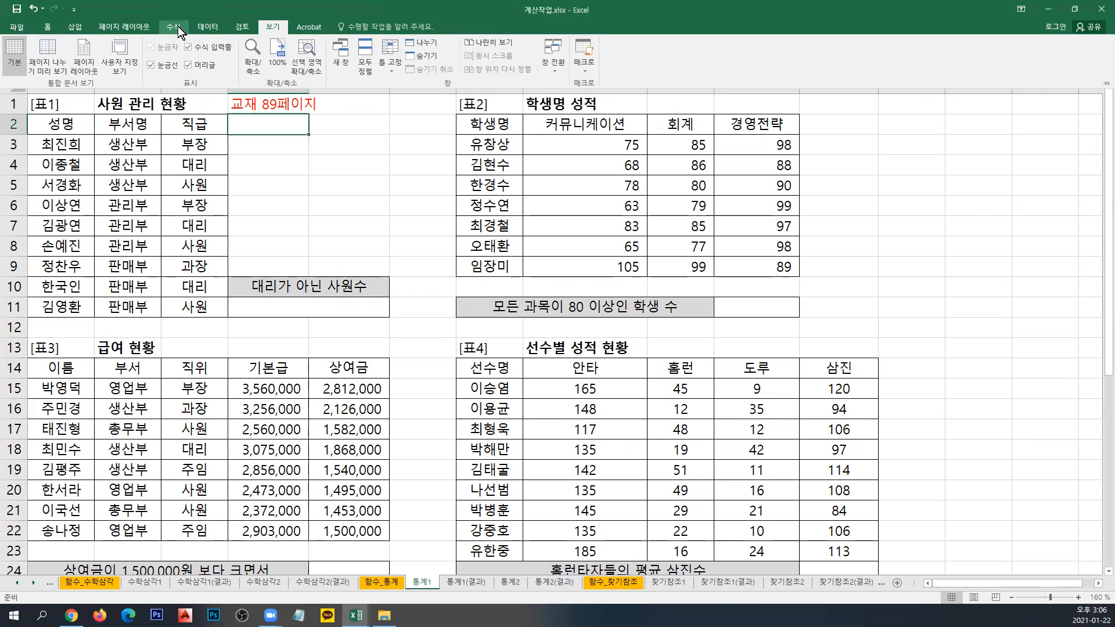
click(85, 23)
click(776, 58)
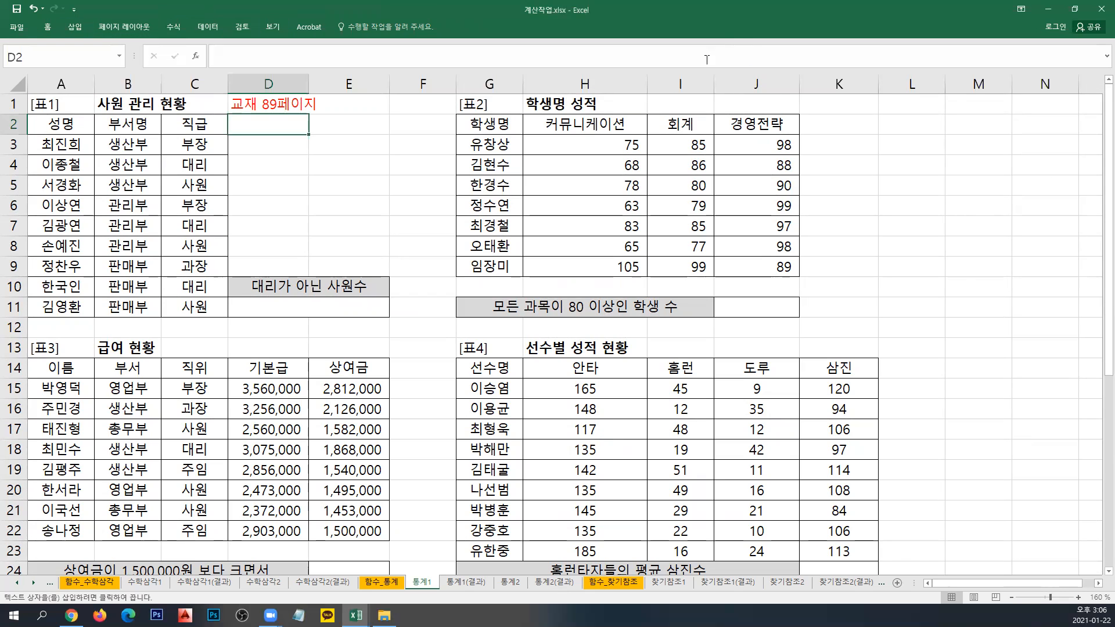
click(404, 145)
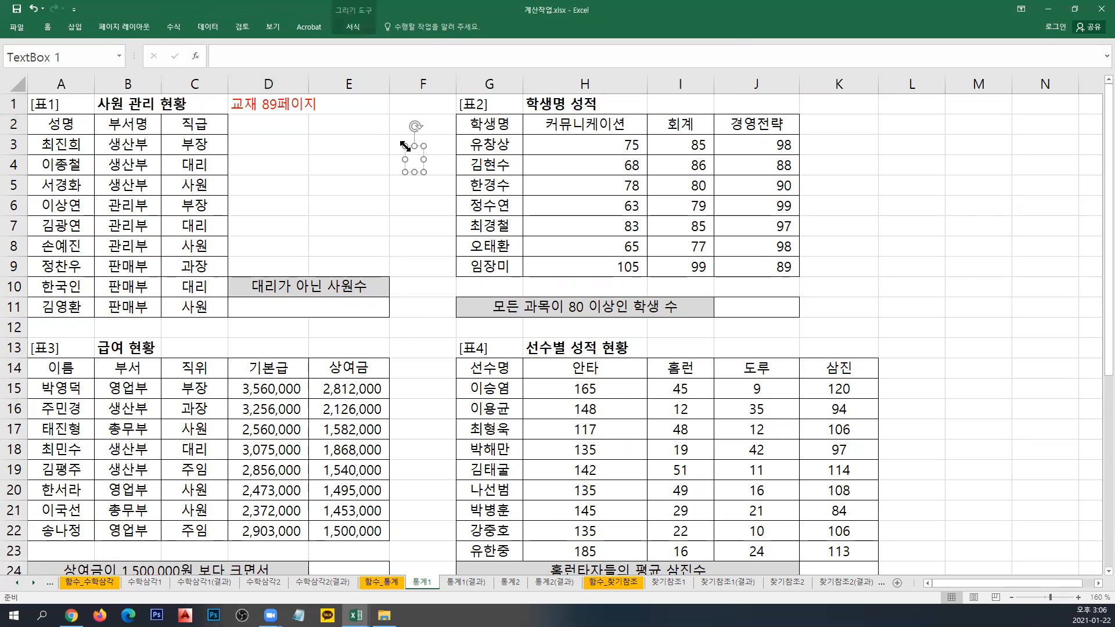
text(표1. 대리가 아닌 사원수 =COUNTIF(C3:C11,"<>대리")&"명" =COUNTIF(C3:C11,"<>대리") =COUNTIF(C3:C11,"대리")     조건은 등호(=) 생략하여 작성 직급<>"대리" (조건) >> 사원수(개수) >> COUNTIF 직급이 대리가 아니다 <=> 직급이 대리이다 직급<>"대리"             직급="대리" 1개의 조건(값)에 맞는 합계 표시 SUMIF(조건(값)을찾을범위,조건(값), 합계구할 범위) 1개의 조건(값)에 맞는 개수 표시 COUNTIF(조건(값)을찾을범위,조건(값) 1개의 조건(값)을 만족하는 평균 표시 AVERAGEIF(조건(값)을찾을범위,조건(값), 평균구할 범위) 데이터 연결 & 연산자)
click(352, 27)
click(508, 326)
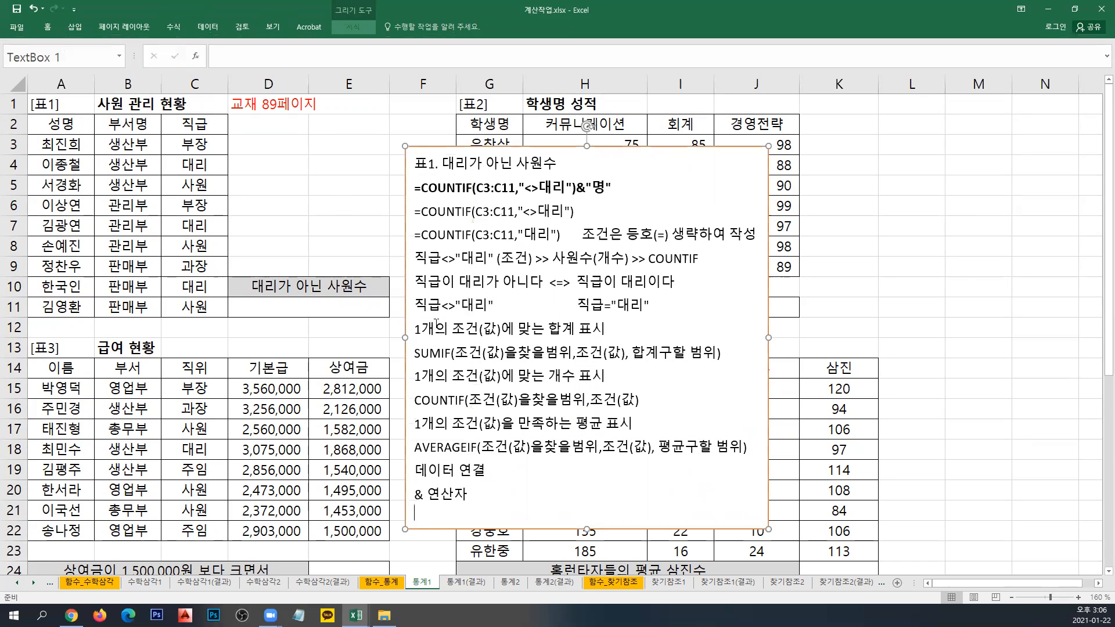
key(BackSpace)
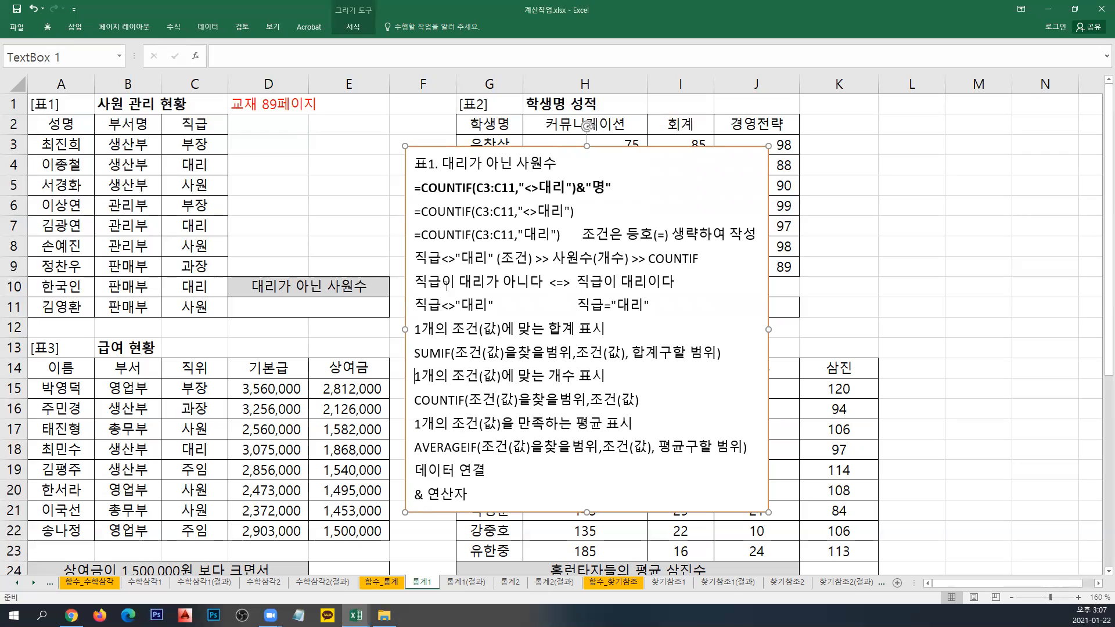
Review the 표1 notes comparing the conditions 직급<>"대리" and 직급="대리" and the reasoning for choosing COUNTIF.
drag(414, 283, 549, 283)
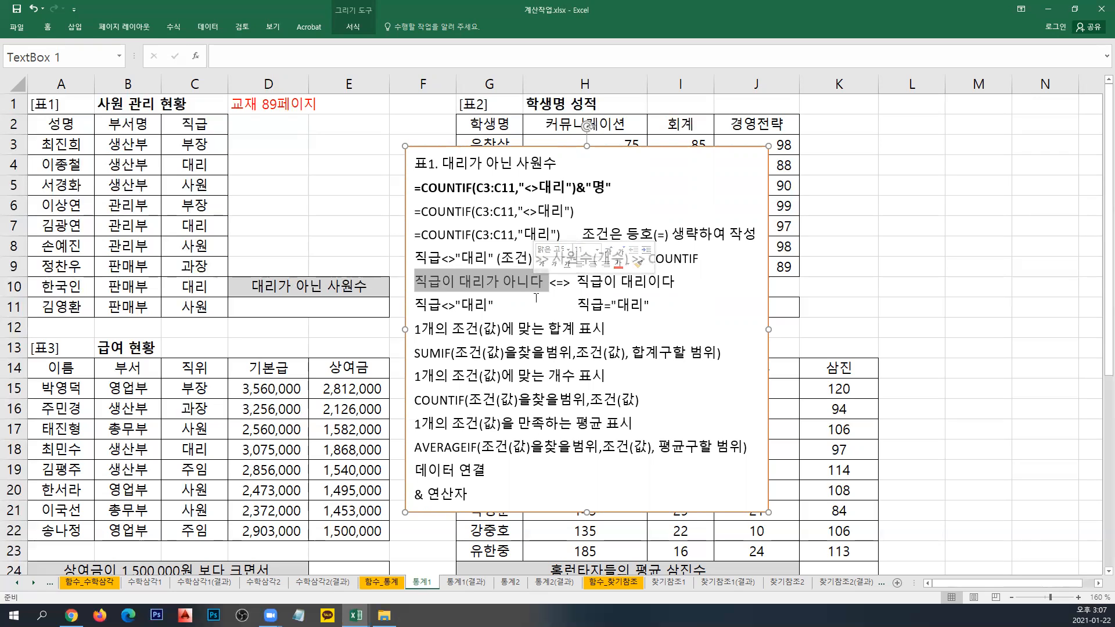
click(546, 306)
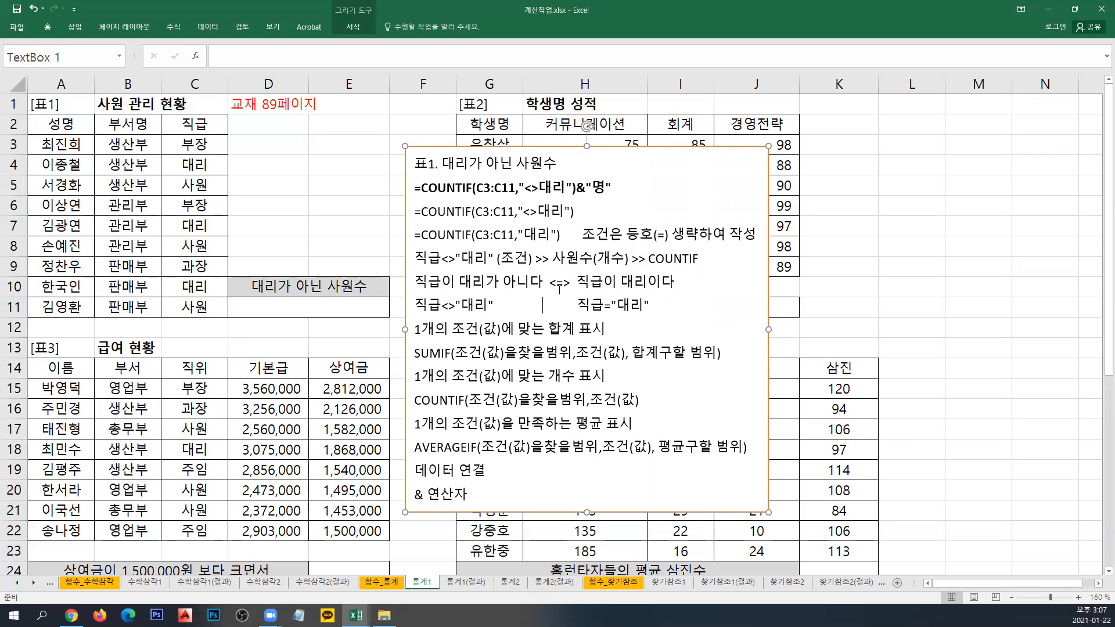
drag(576, 282, 661, 273)
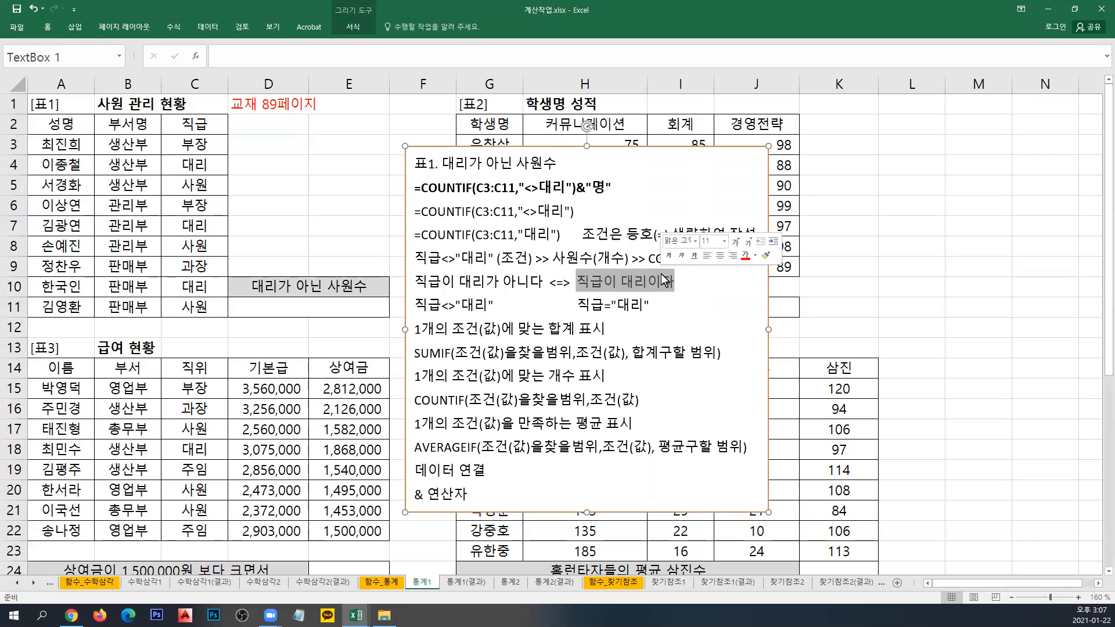
drag(577, 303, 623, 309)
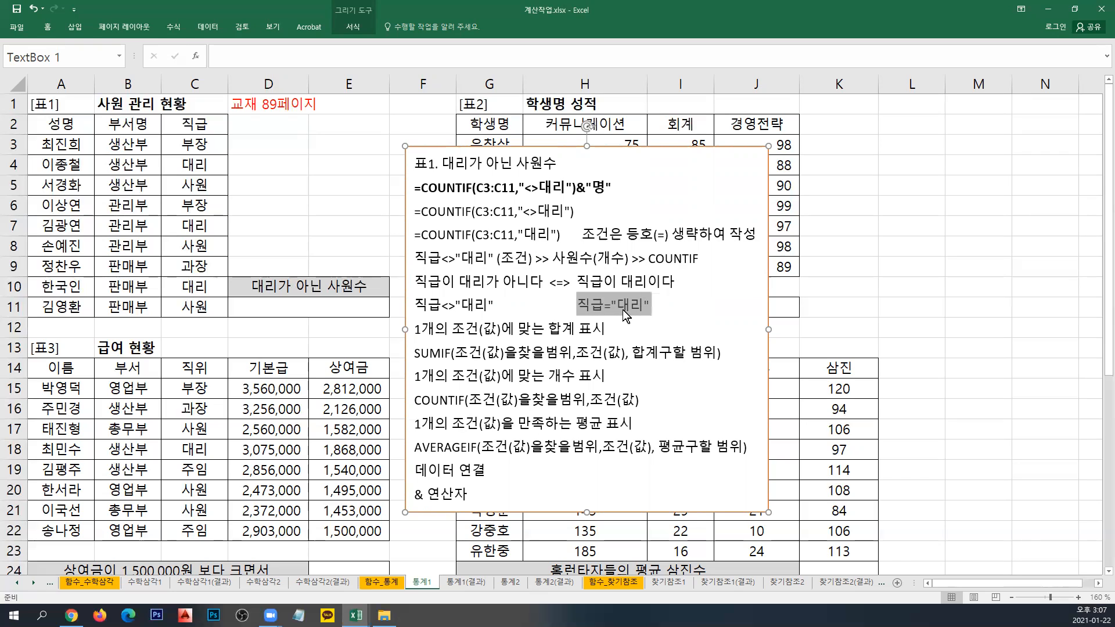
click(608, 306)
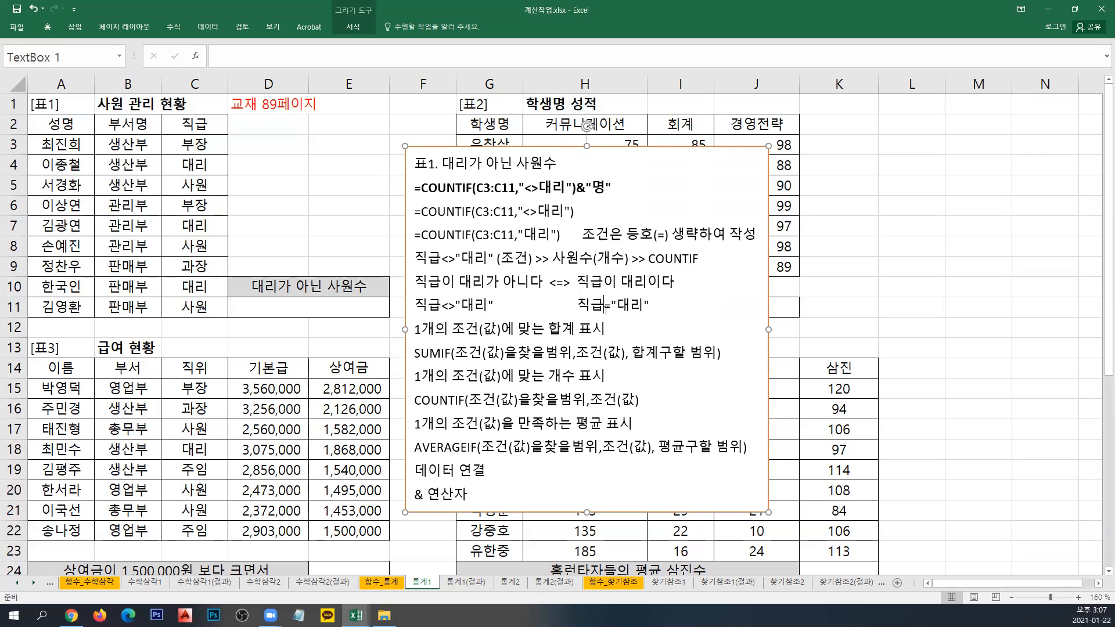
drag(441, 307, 455, 307)
click(419, 329)
drag(411, 258, 700, 259)
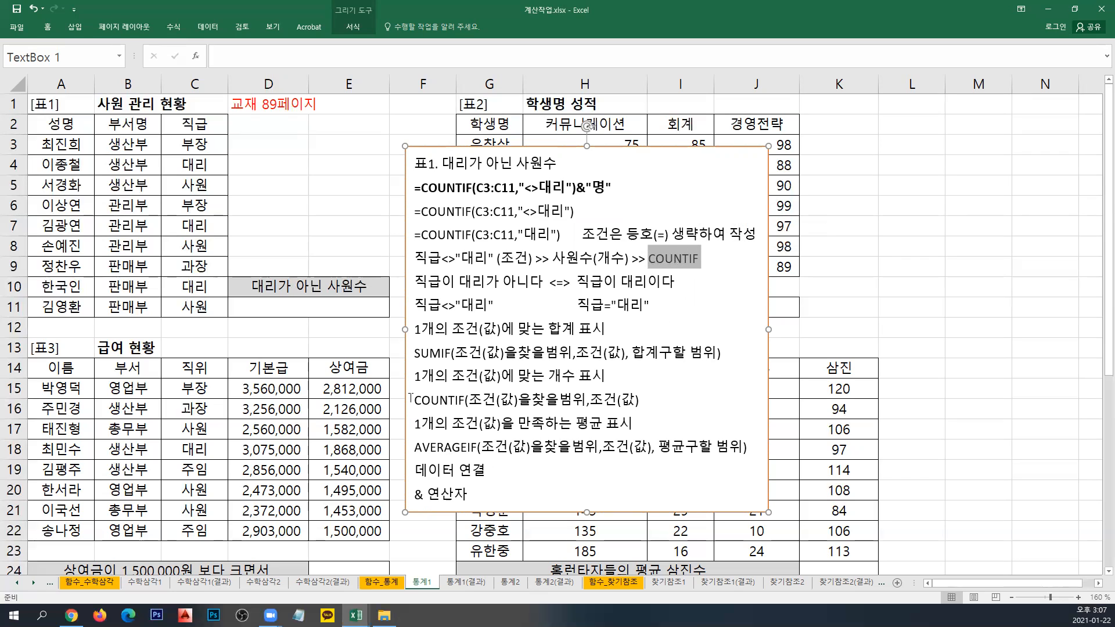
Begin a COUNTIF formula in D11 with the range C3:C11 and the criterion "대리".
click(350, 312)
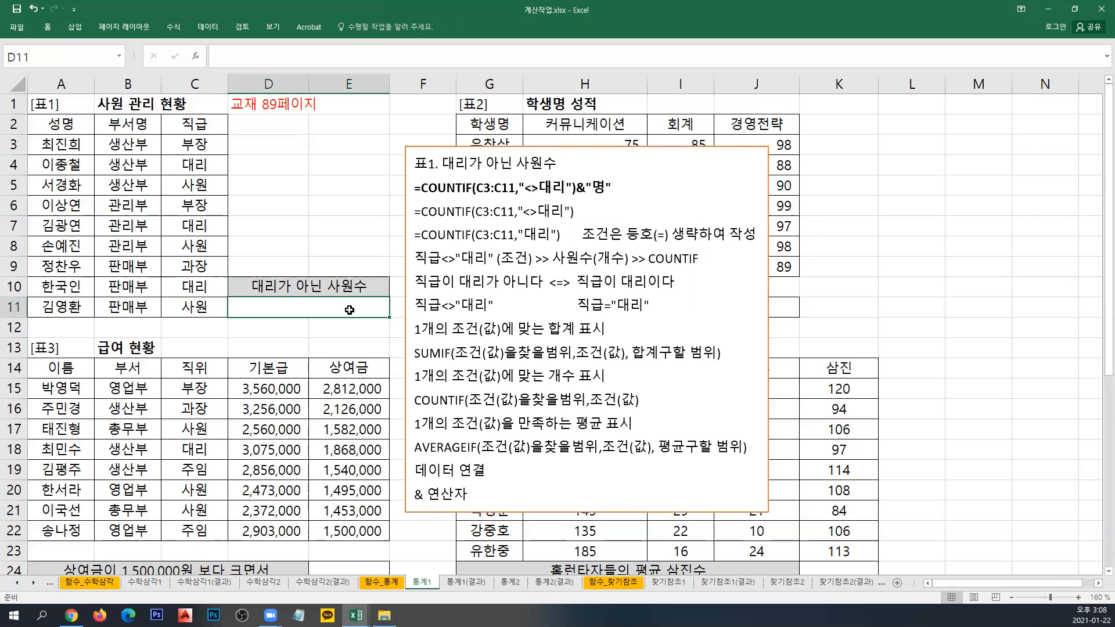
text(=)
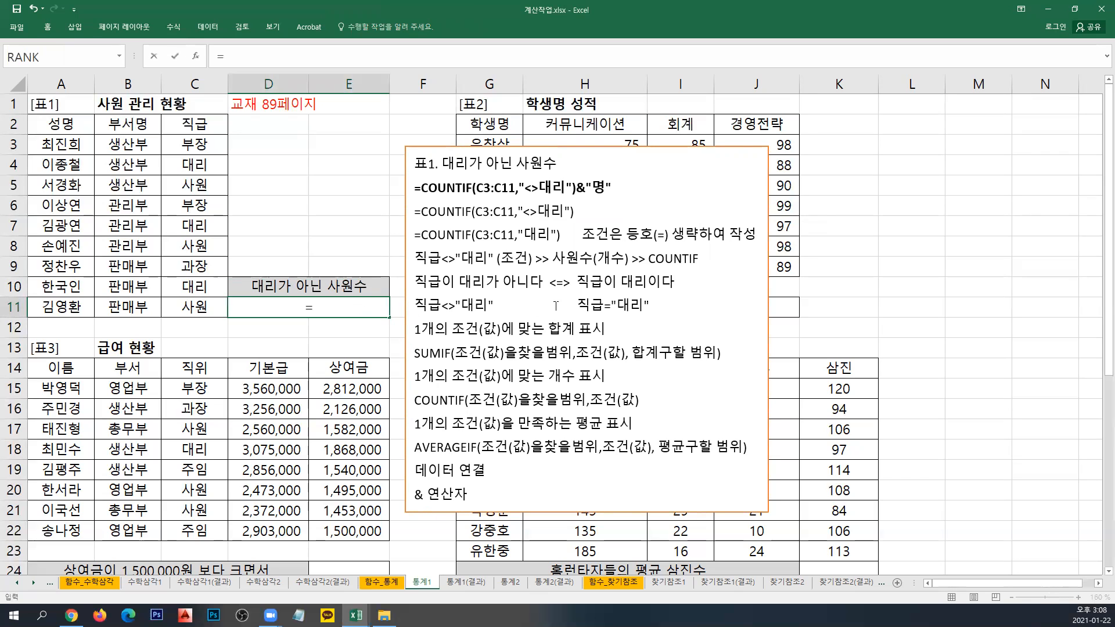
text(COUNTIF)
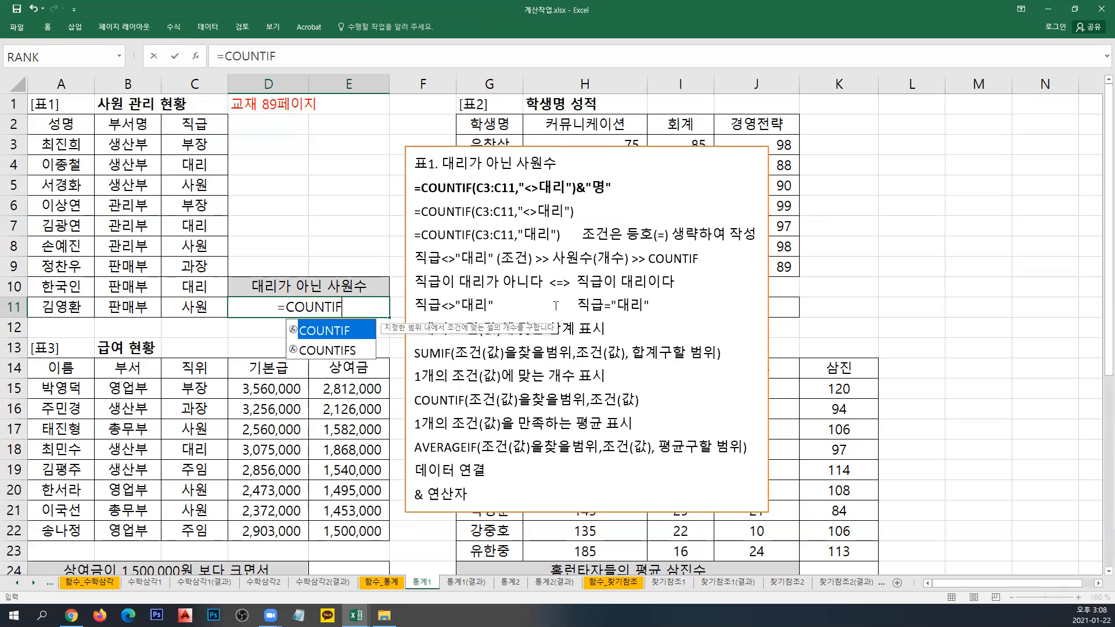
text(()
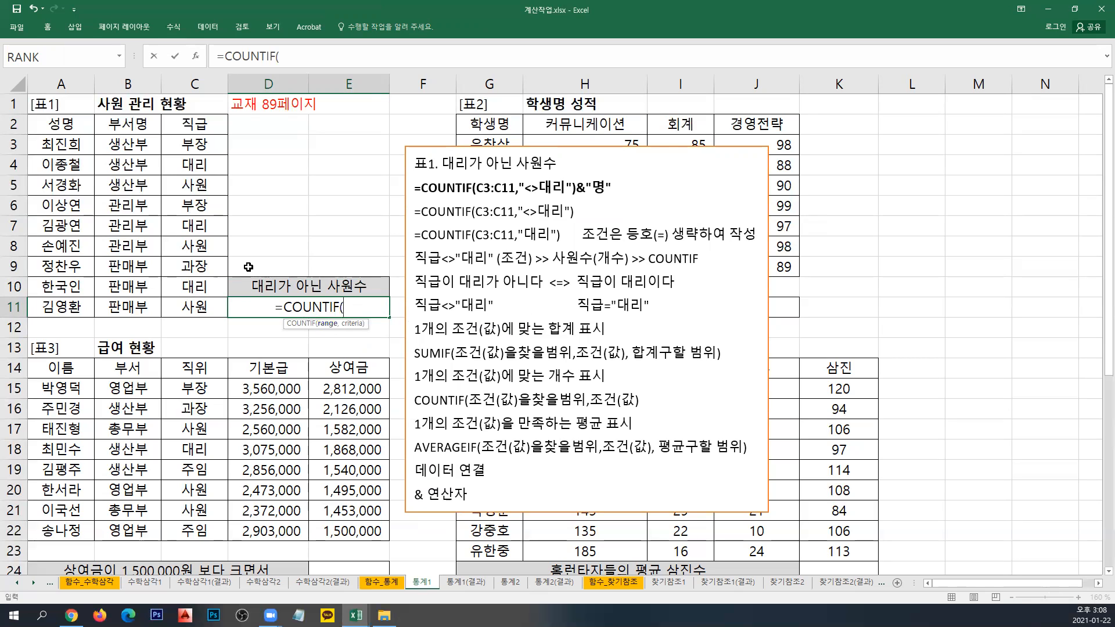
drag(191, 150, 185, 303)
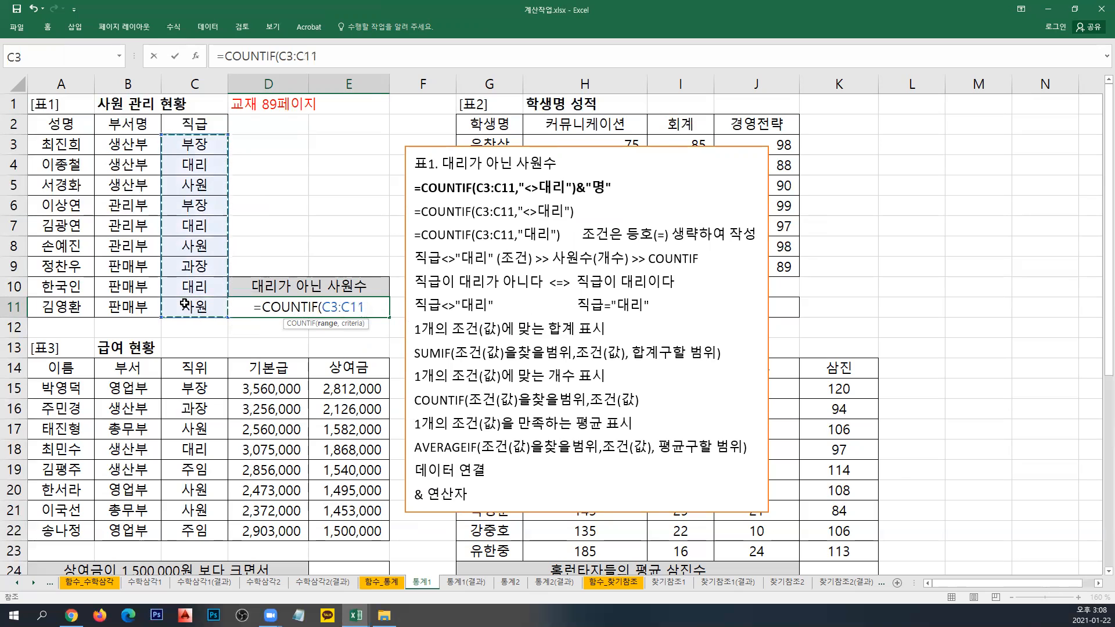
text(,)
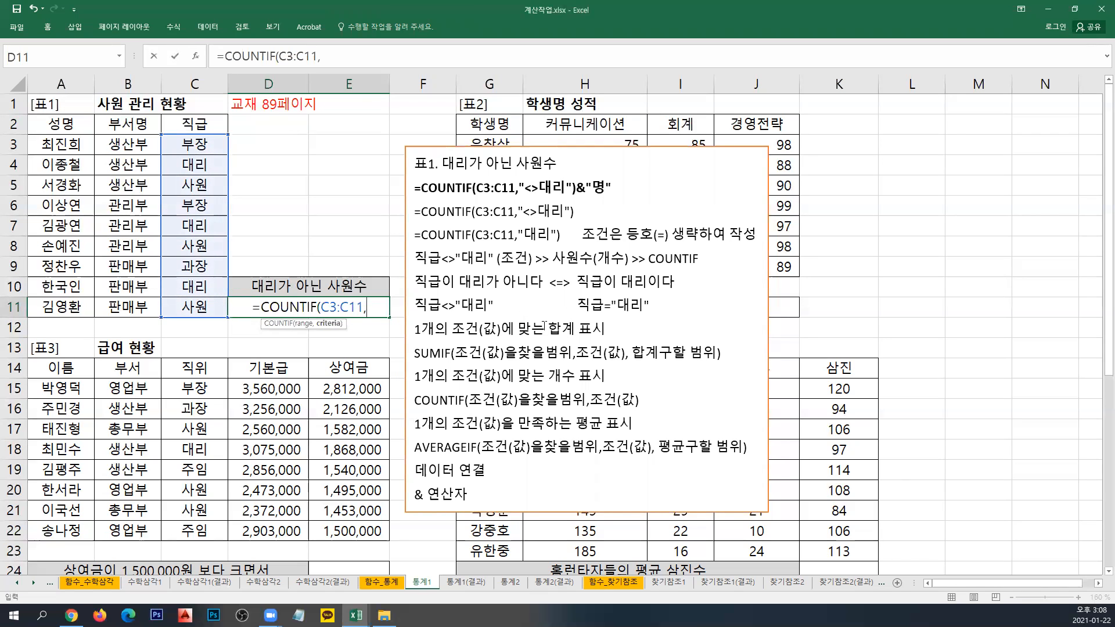
text(")
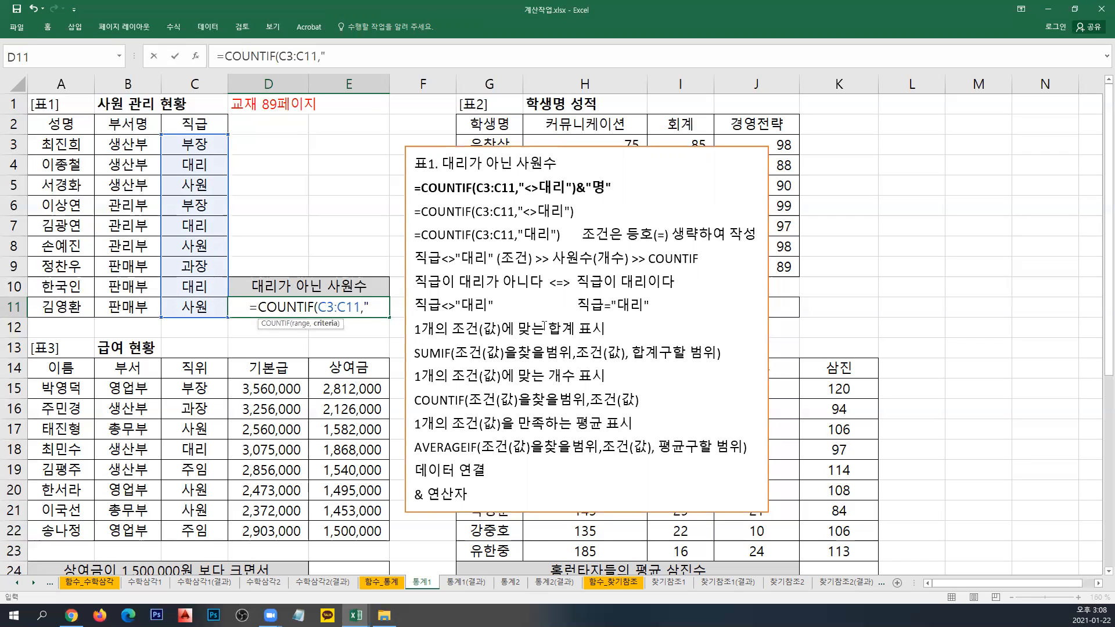
text(EO)
key(BackSpace)
key(BackSpace)
key(Hangul)
text(ㄷ대리")
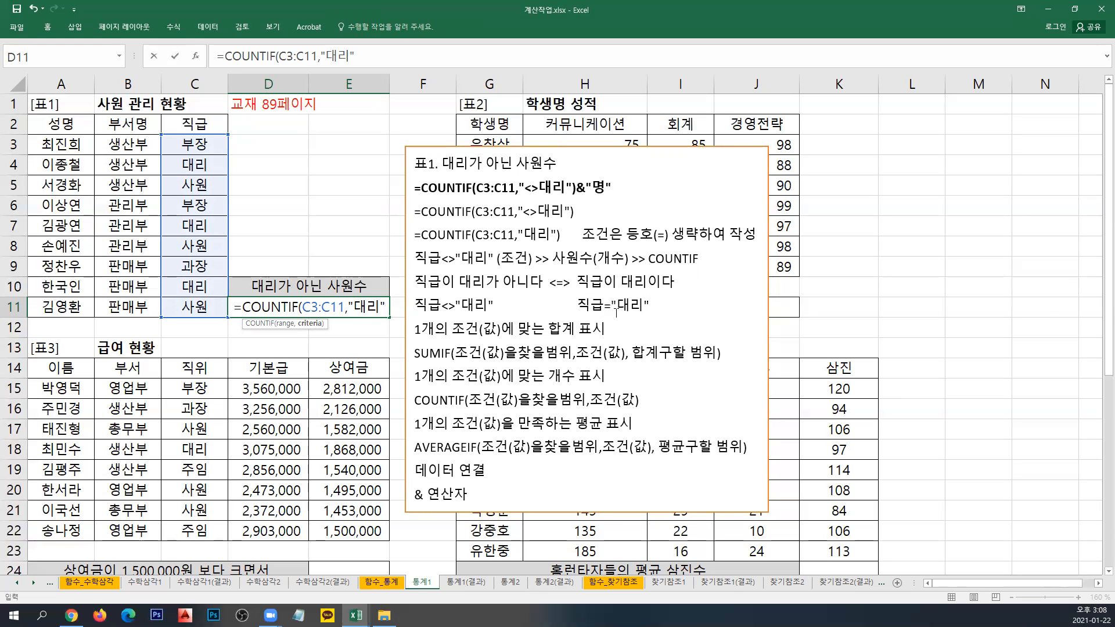
Change the COUNTIF criterion to "<>대리" and commit the formula in D11.
click(352, 306)
text(=)
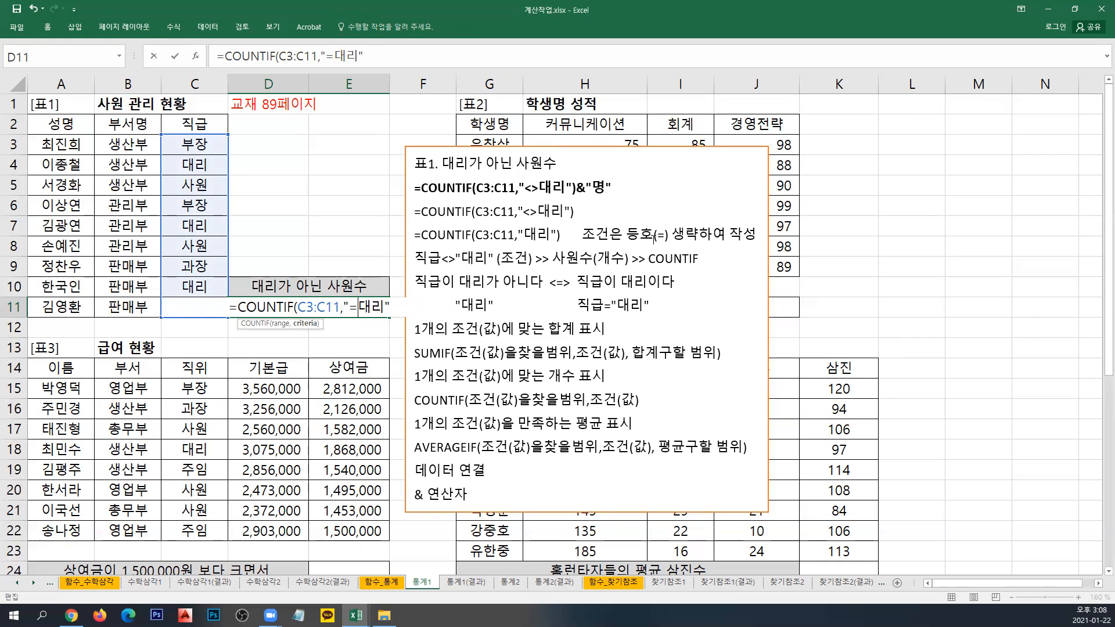
key(BackSpace)
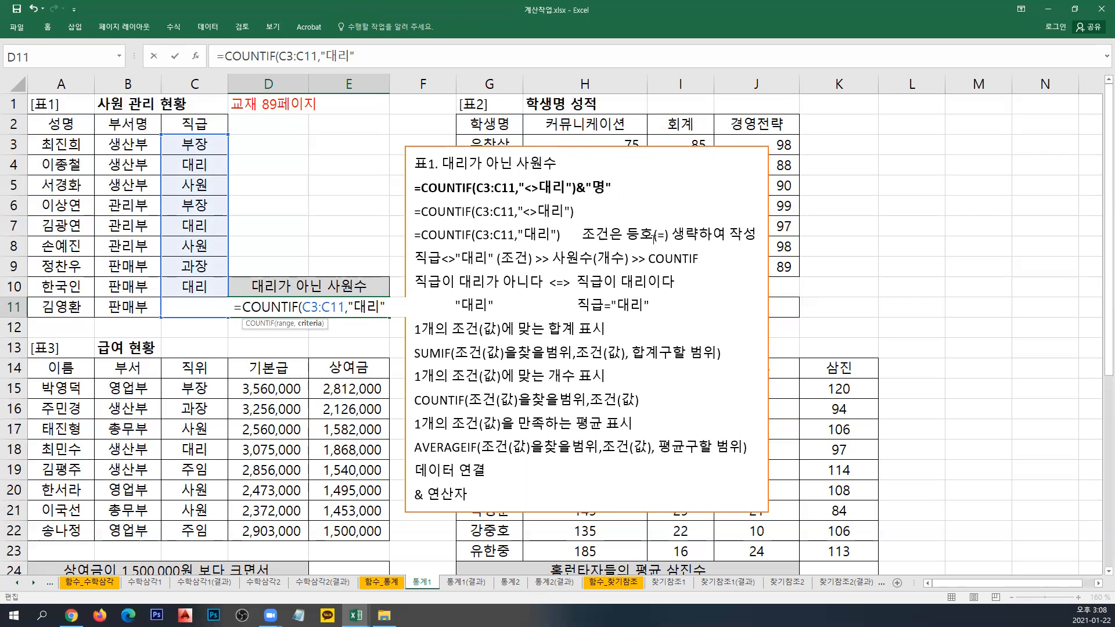
text(=)
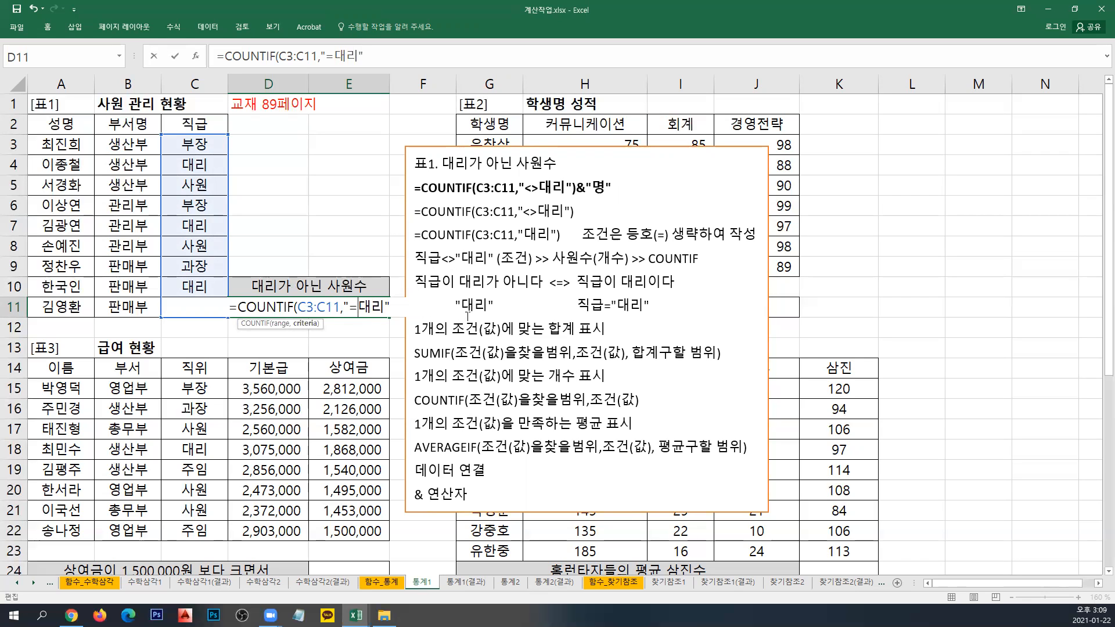
key(shift+Left)
text(<>)
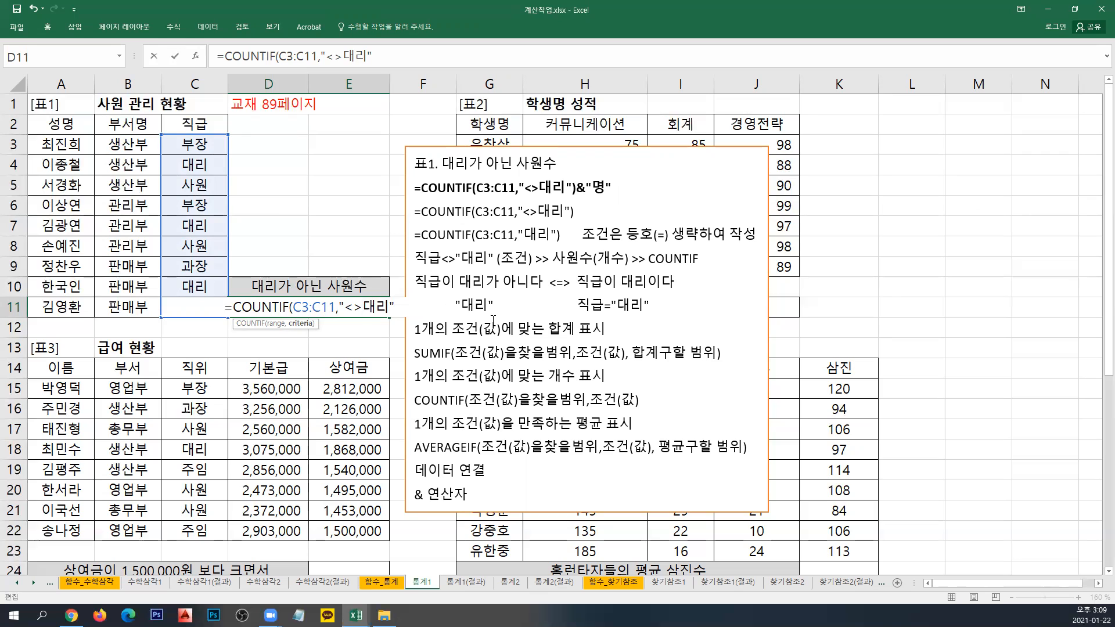
key(Return)
key(Up)
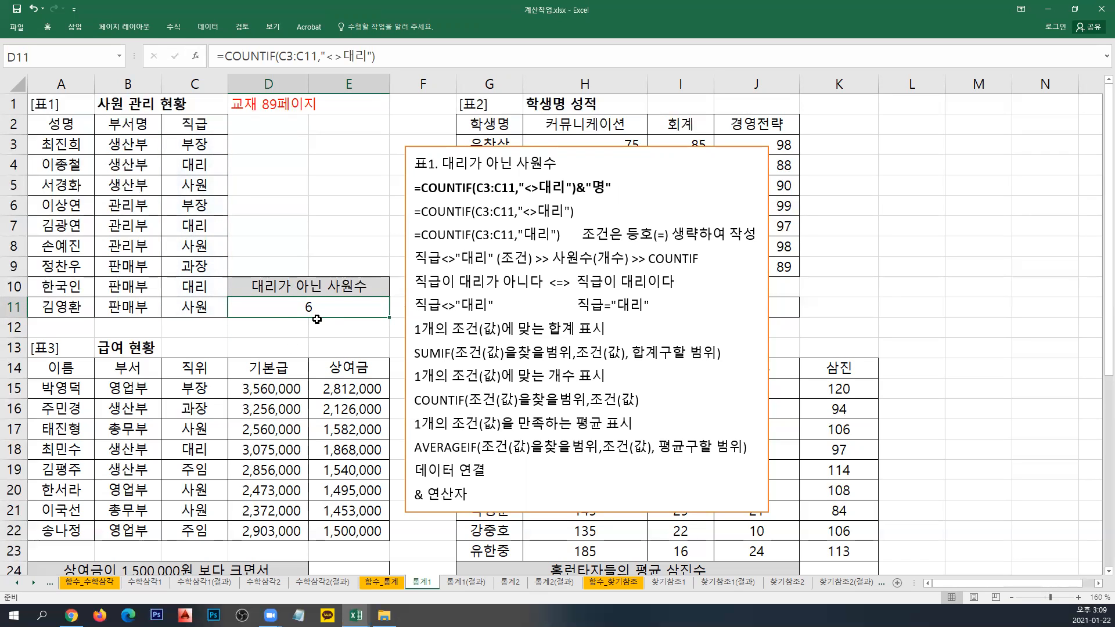
Append &"명" to the COUNTIF formula in D11.
double_click(348, 308)
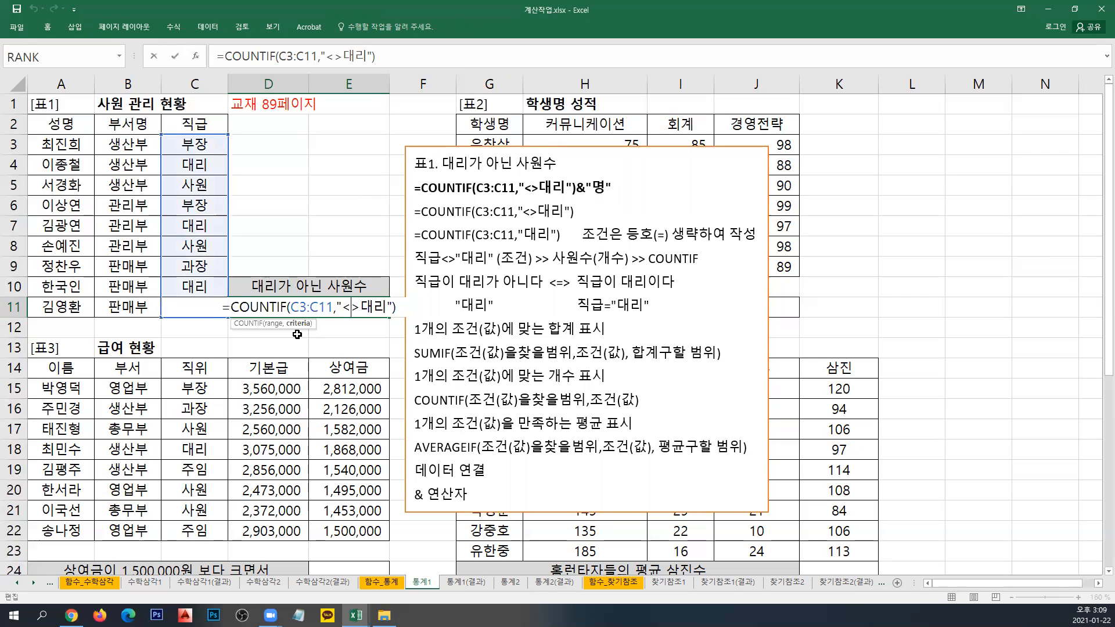
click(404, 309)
text(&)
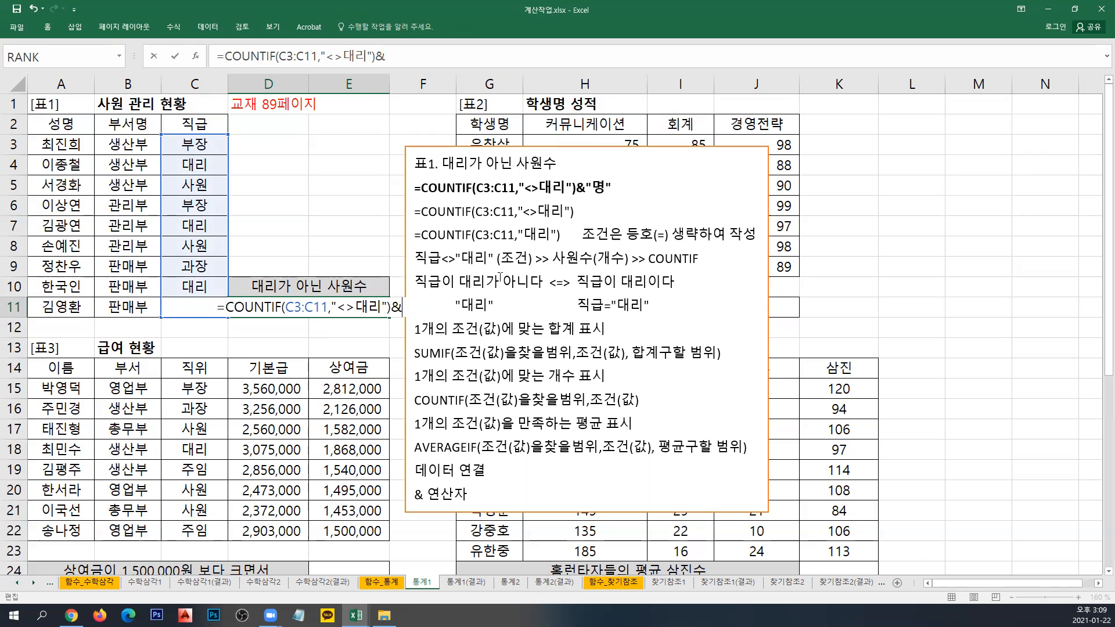
text("명)
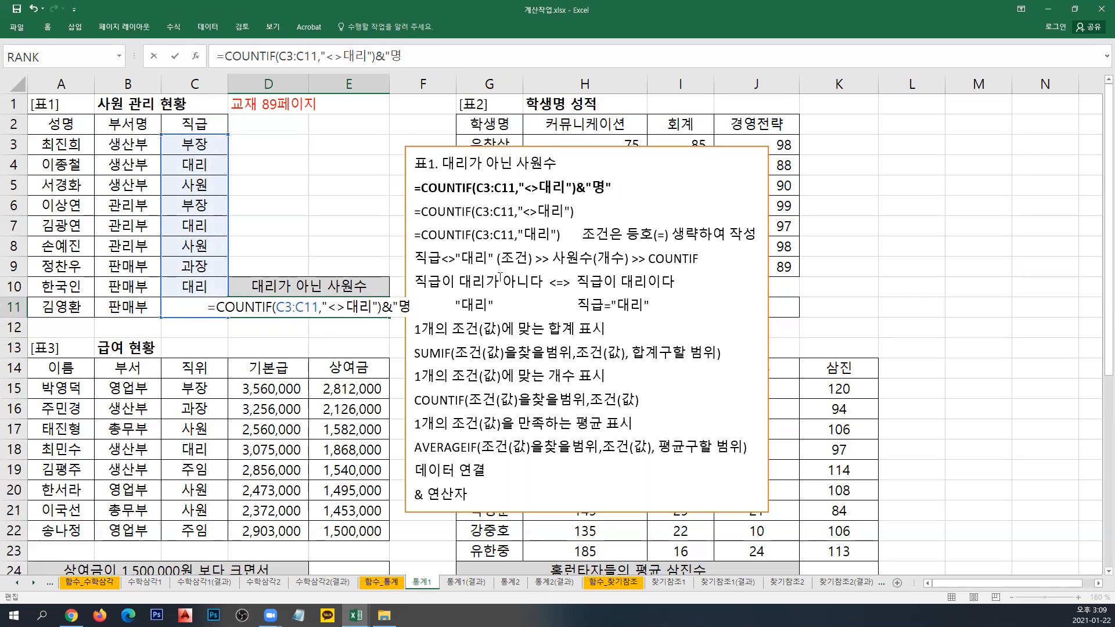
text(")
key(Return)
key(Up)
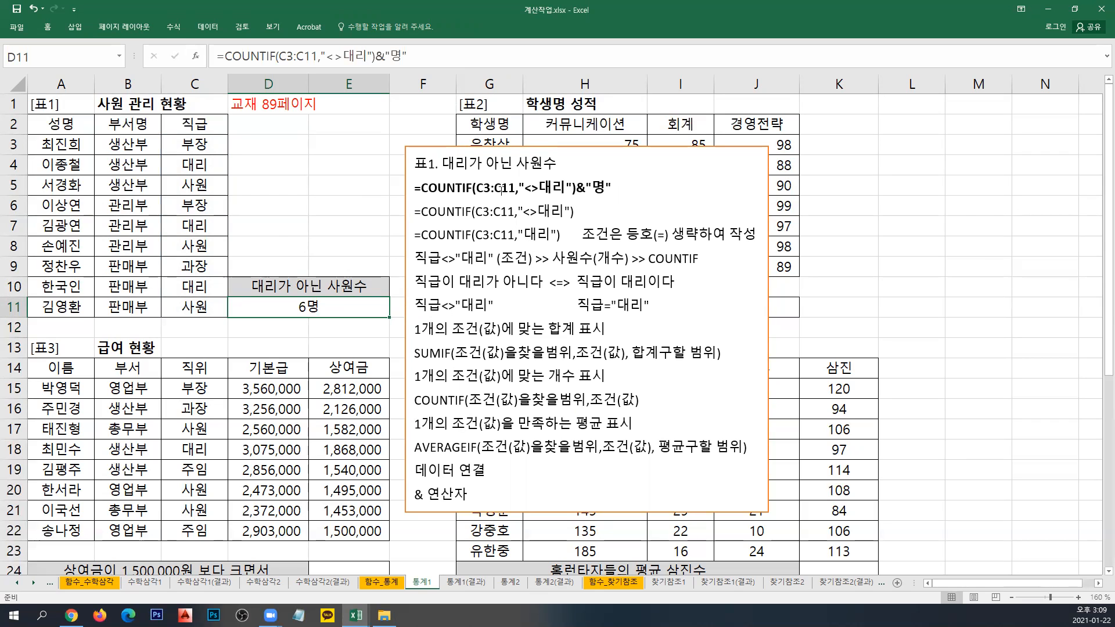
Move the notes text box off 표2 so that it starts in column K near row 1.
click(445, 145)
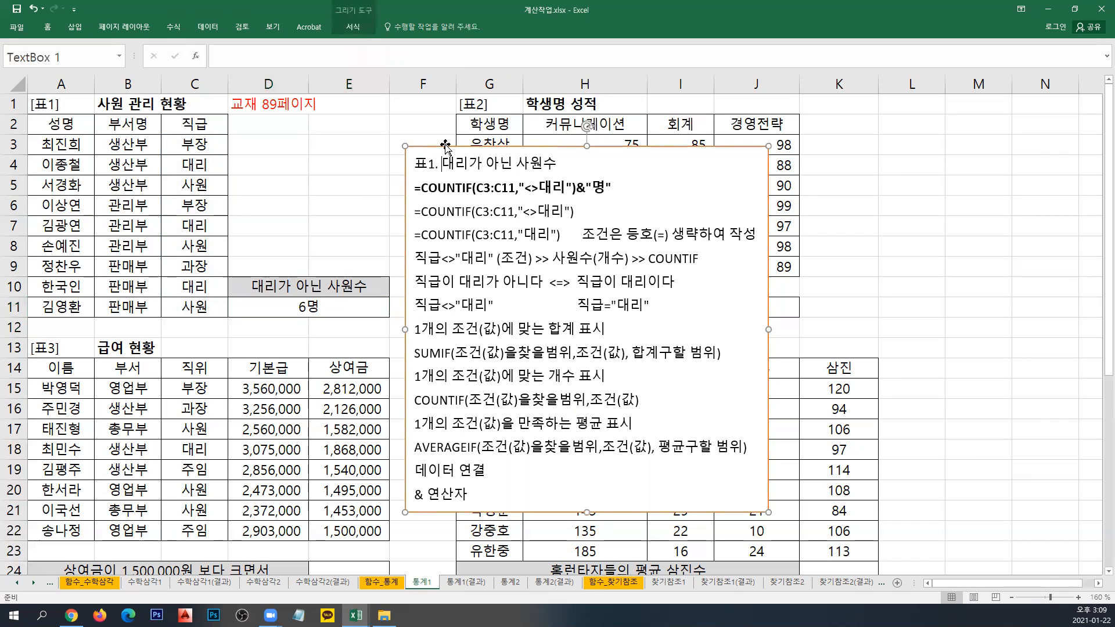
drag(445, 144, 843, 97)
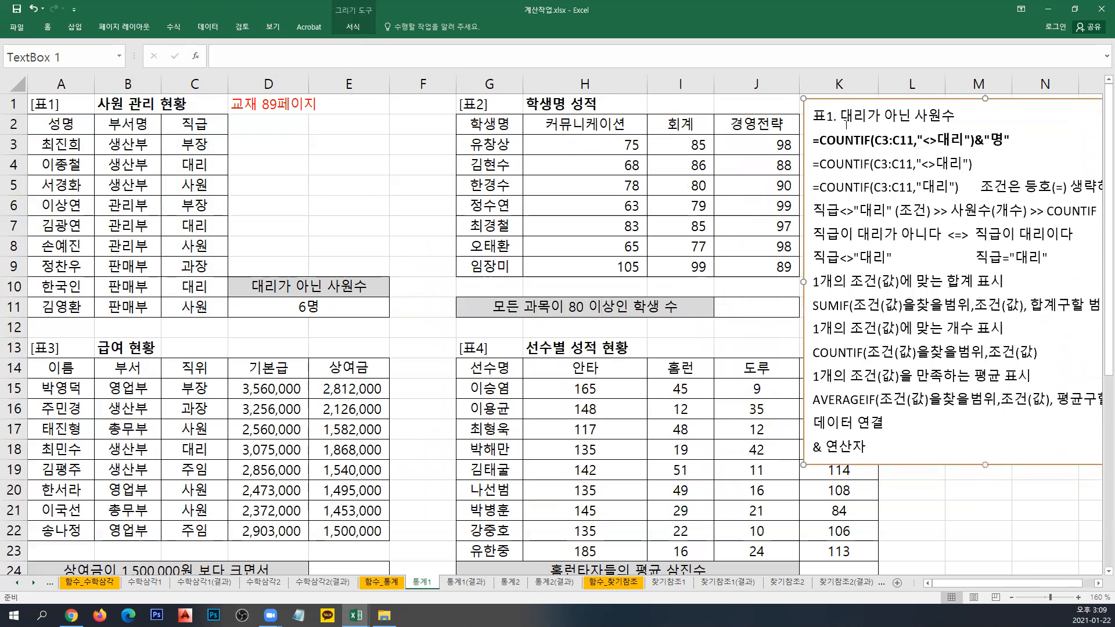
click(1096, 583)
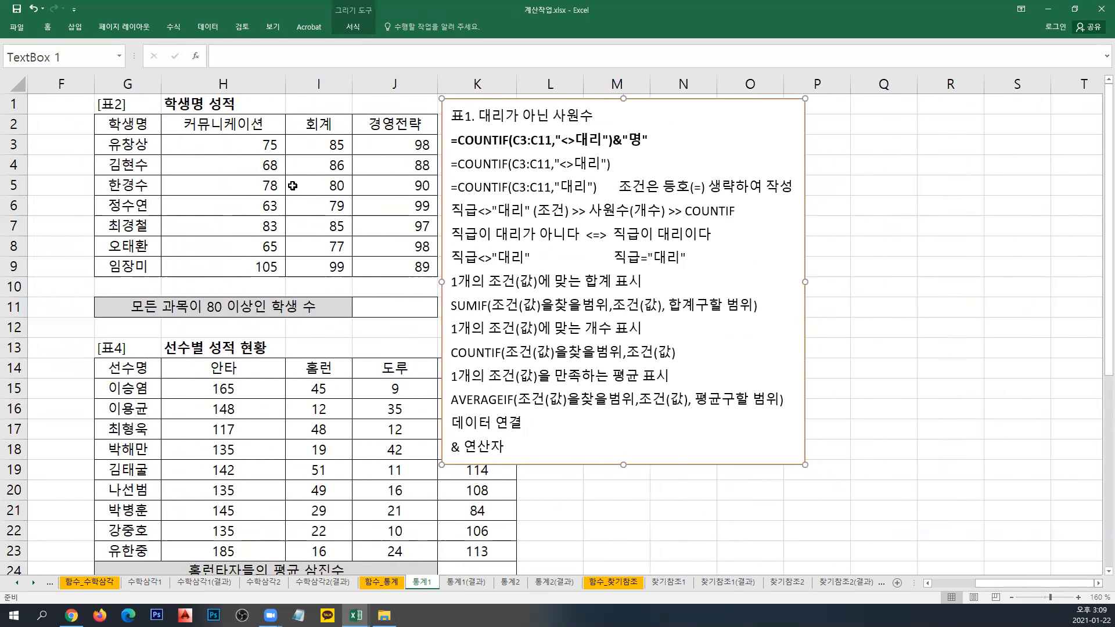
scroll(70, 104, right, 1)
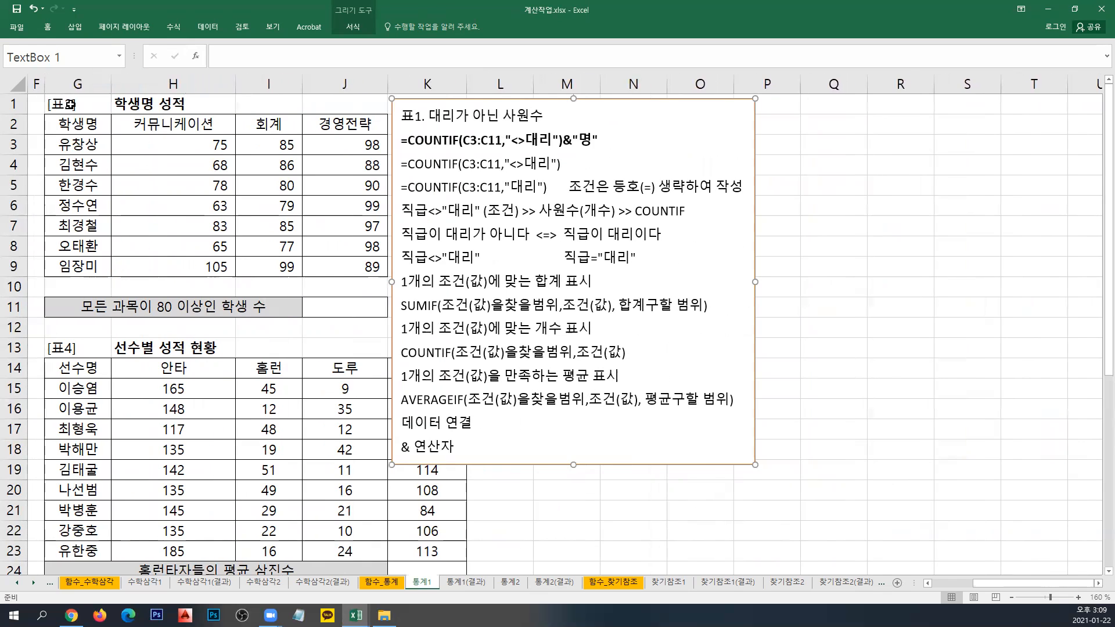
Paste the 표2 notes on =COUNTIFS(H3:H9,">=80",I3:I9,">=80",J3:J9,">=80") above the 표1 notes, separated by a blank line.
click(356, 306)
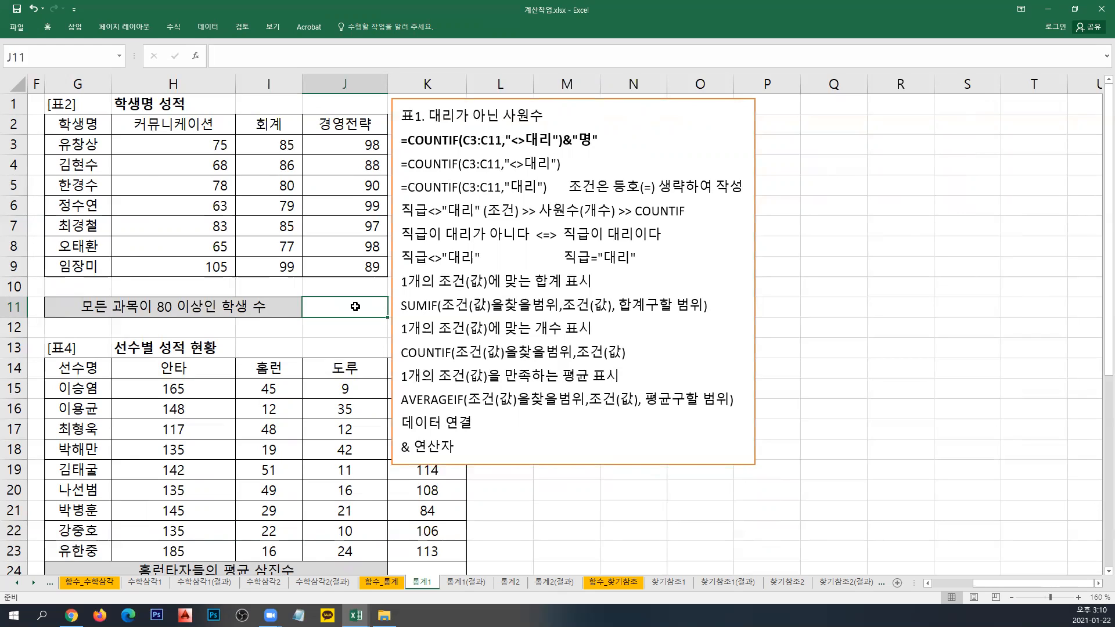
click(393, 306)
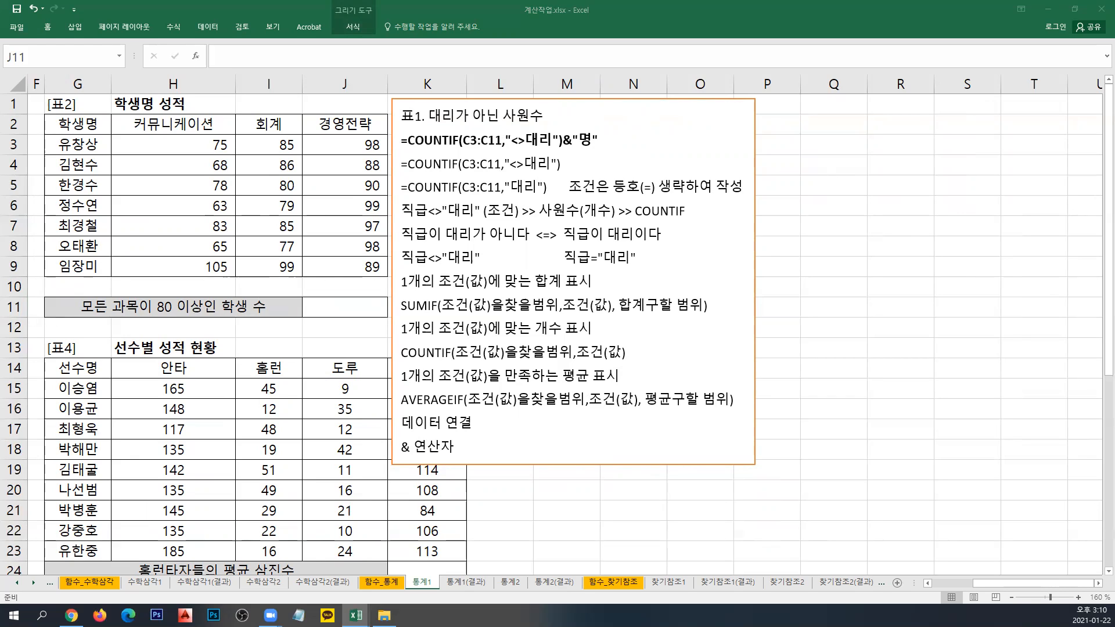
click(413, 126)
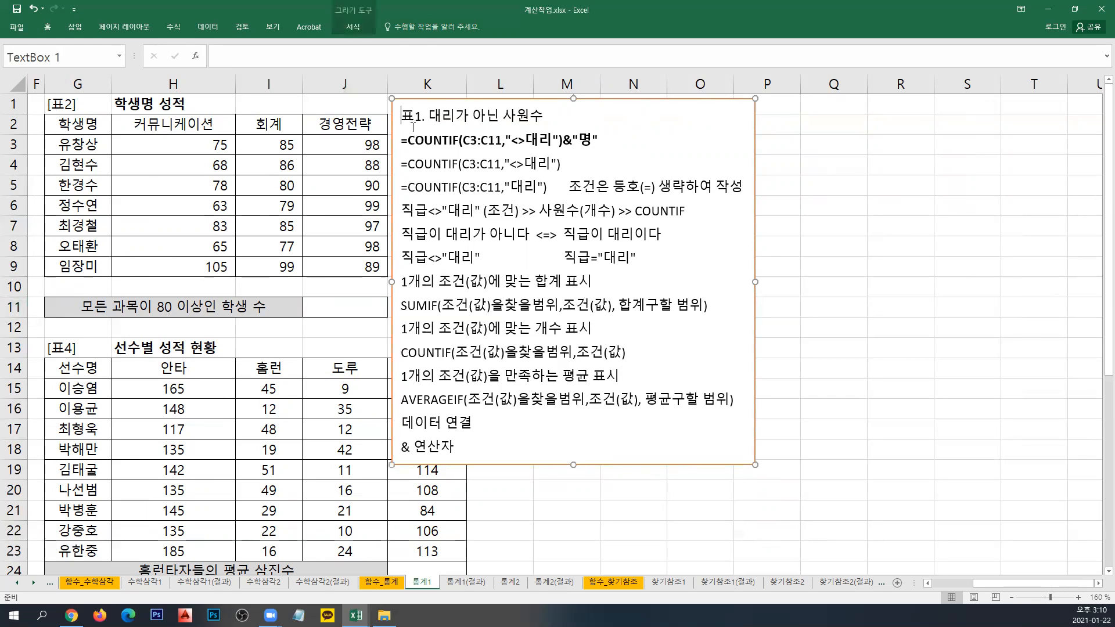
key(ctrl+v)
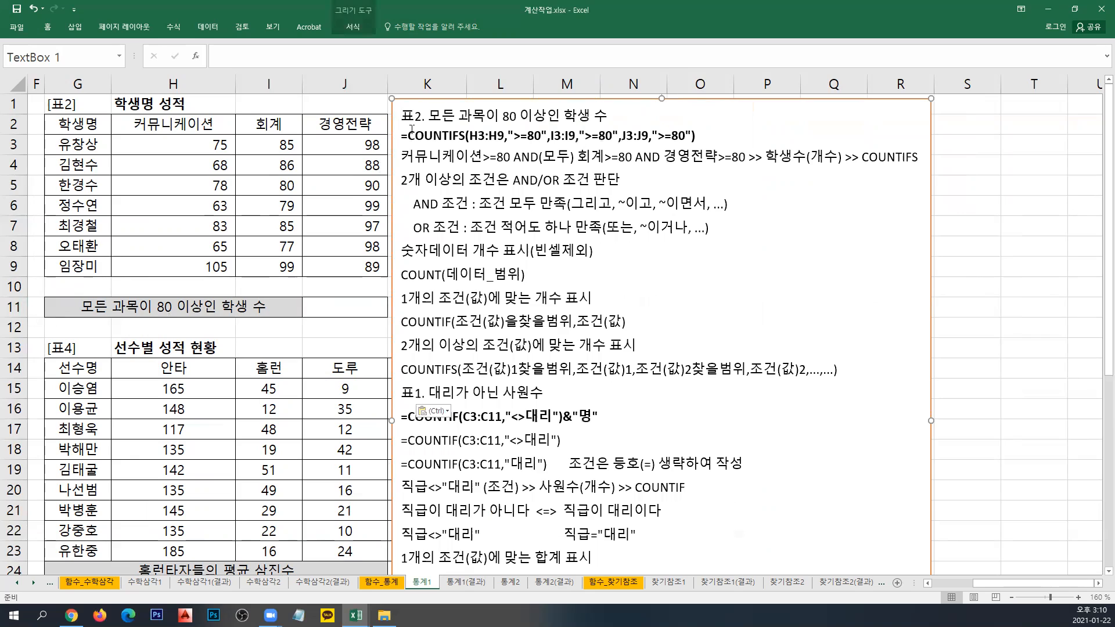
key(Return)
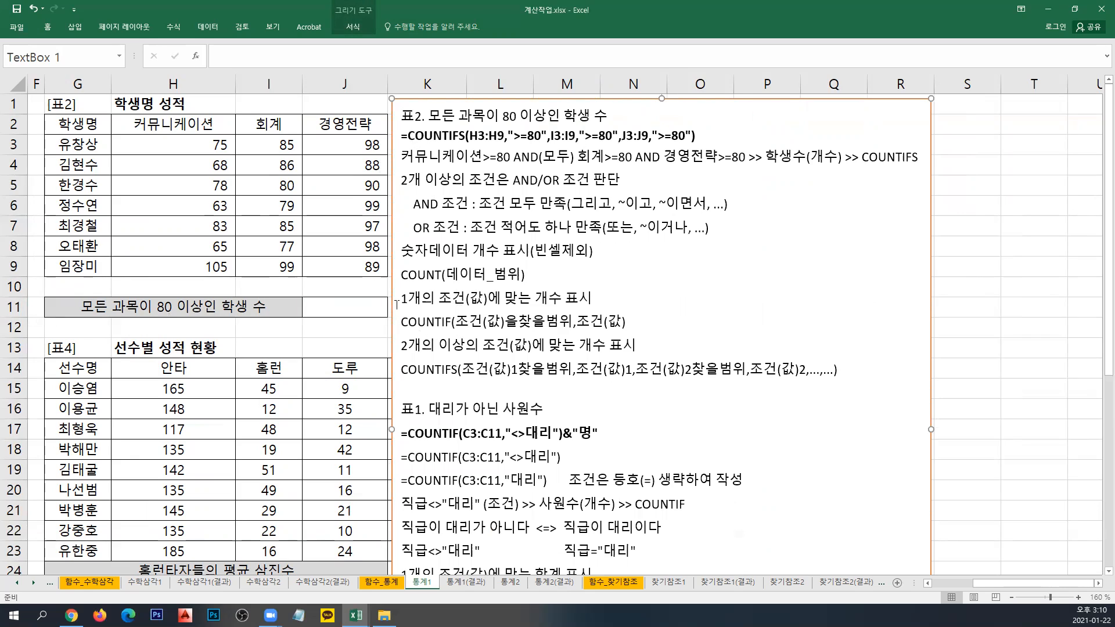
Review the 표2 notes on counting by one condition with COUNTIF and by two or more with COUNTIFS.
drag(401, 298, 550, 300)
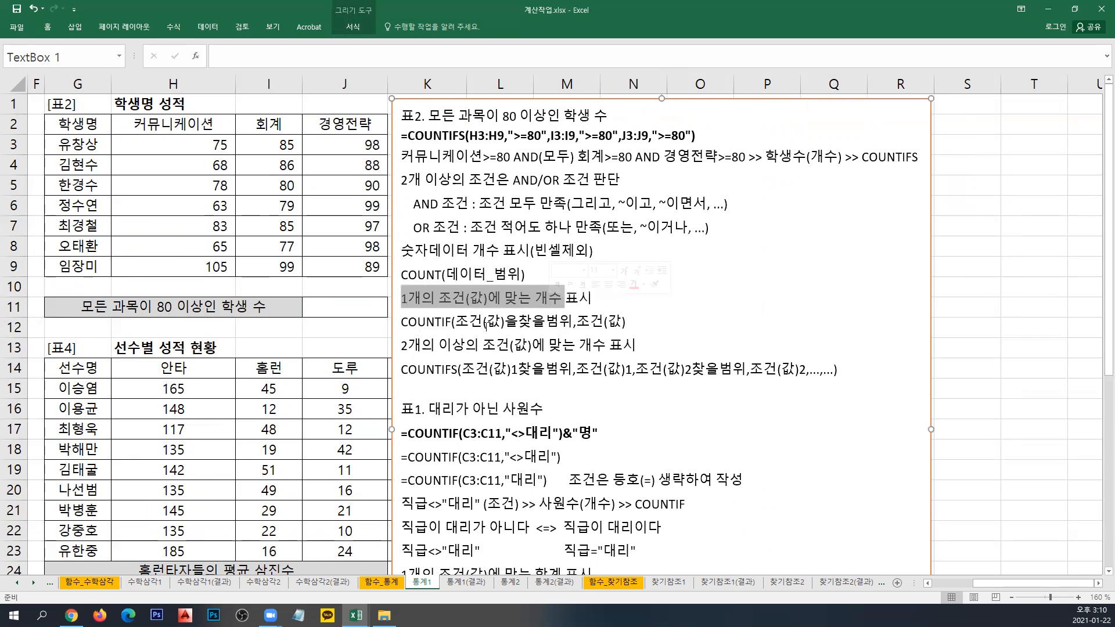
drag(401, 345, 578, 346)
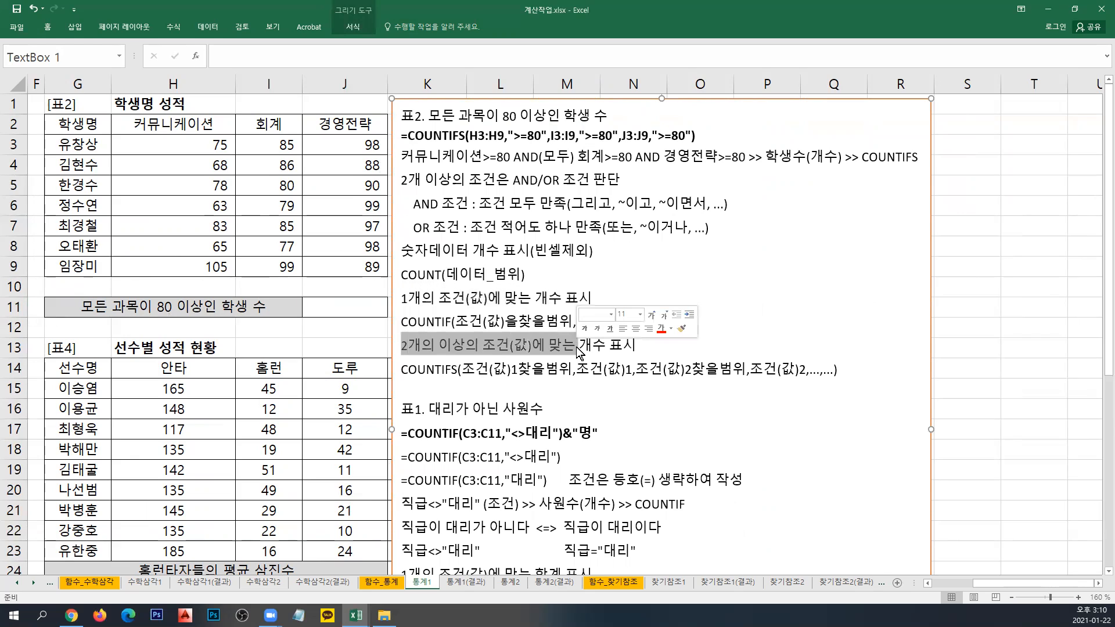
click(444, 371)
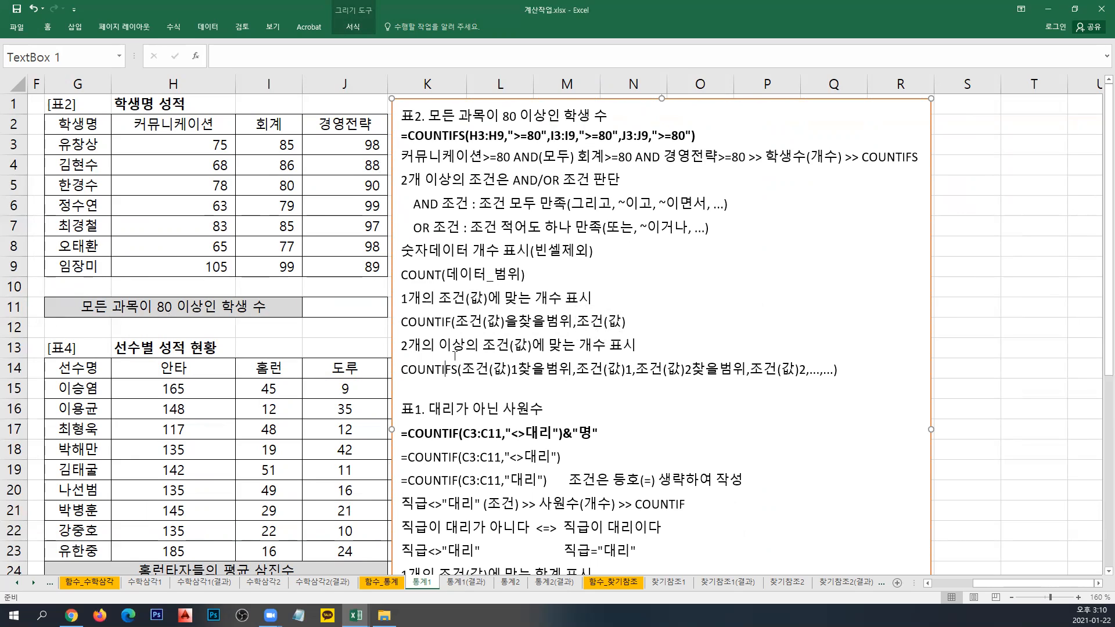
Review the 표2 notes on judging two or more conditions with AND/OR and choosing COUNTIFS when all three subjects must be >=80.
drag(402, 180, 618, 186)
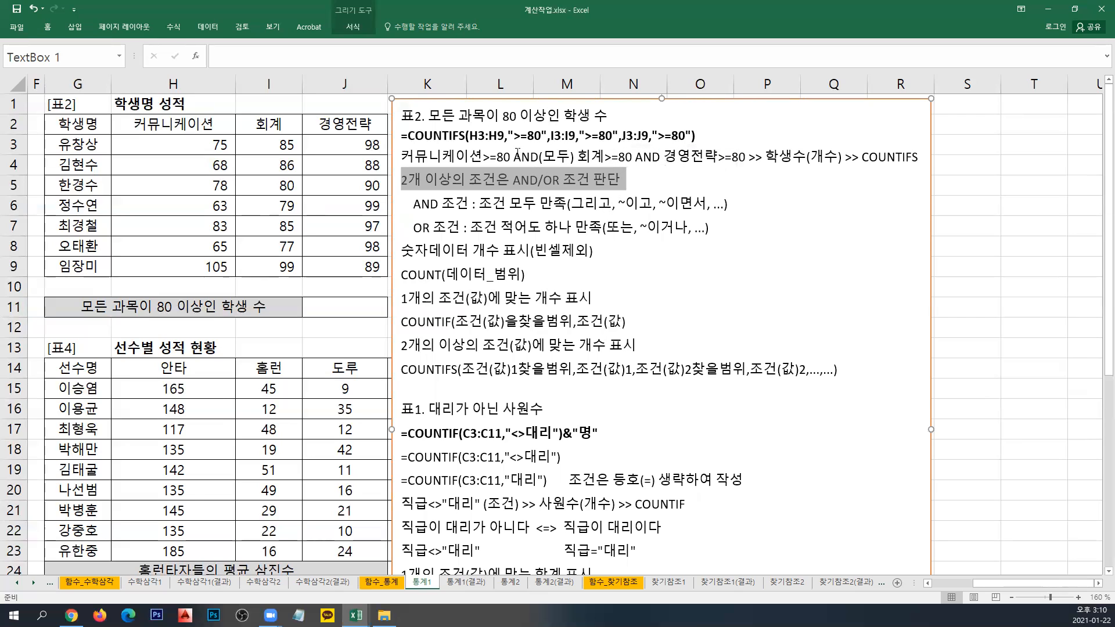
click(562, 154)
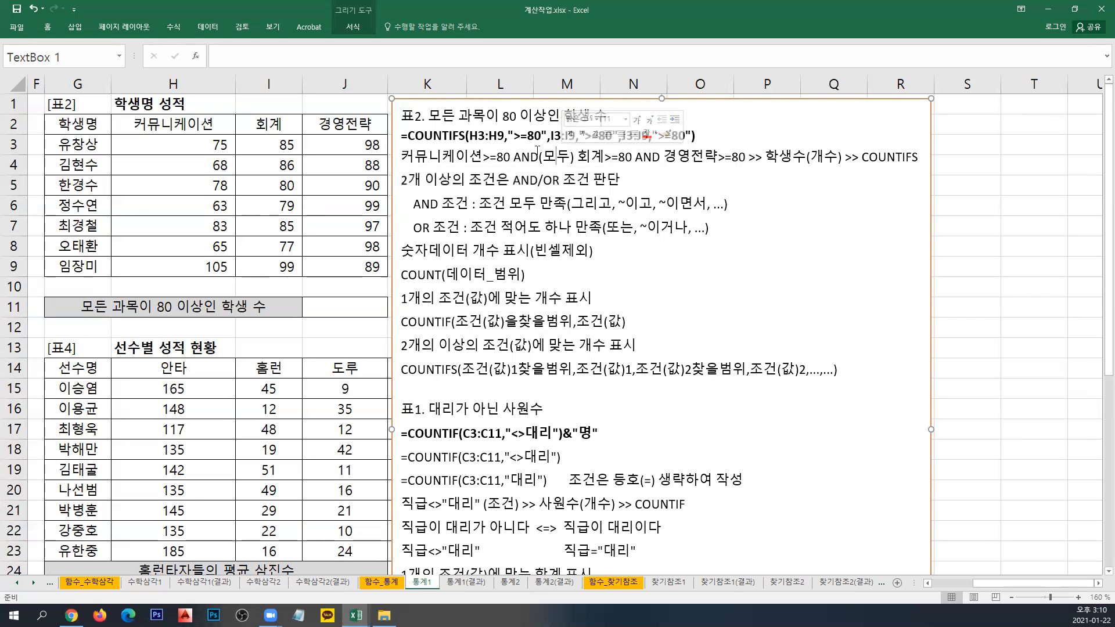
drag(510, 160, 533, 158)
drag(632, 157, 652, 157)
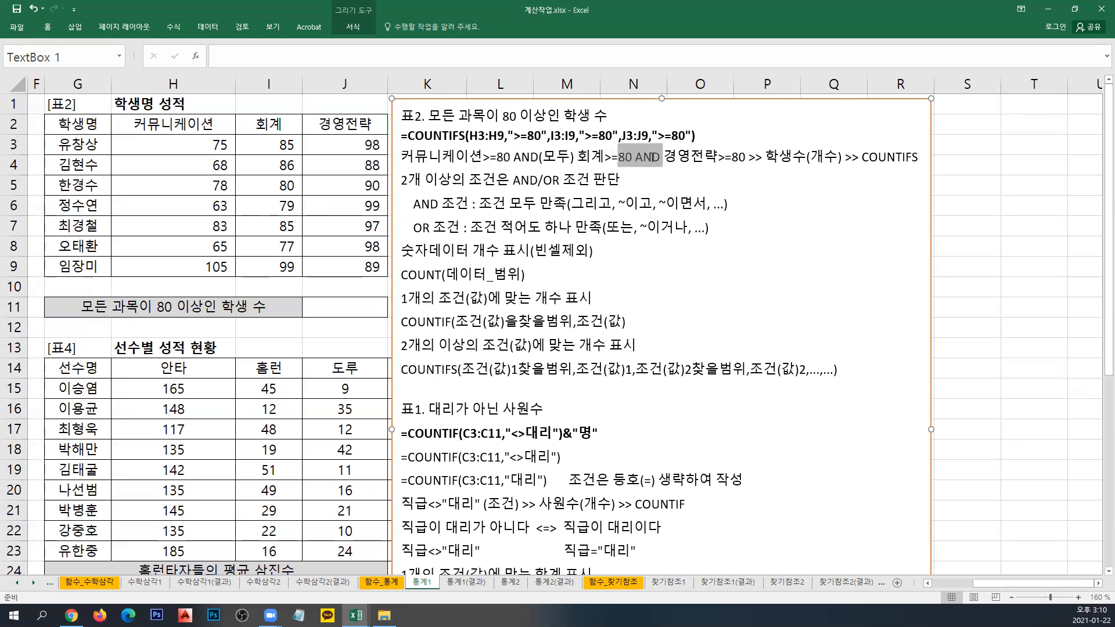
click(651, 174)
drag(403, 157, 908, 159)
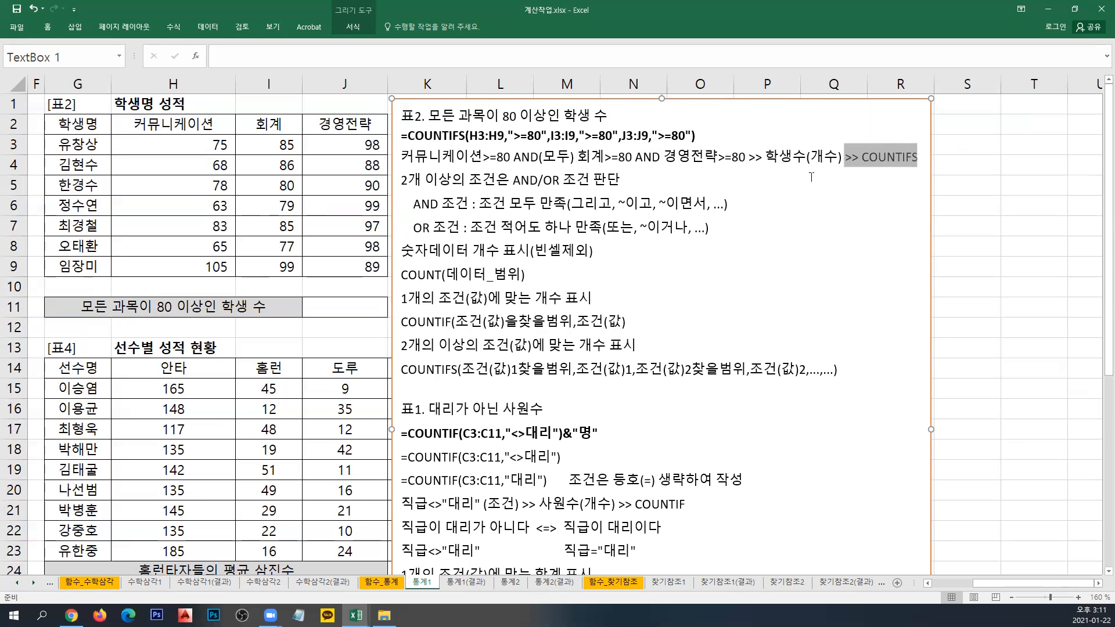
Start a COUNTIFS formula in J11 with H3:H9 as the first range and ">=80" as its condition.
click(360, 308)
text(=)
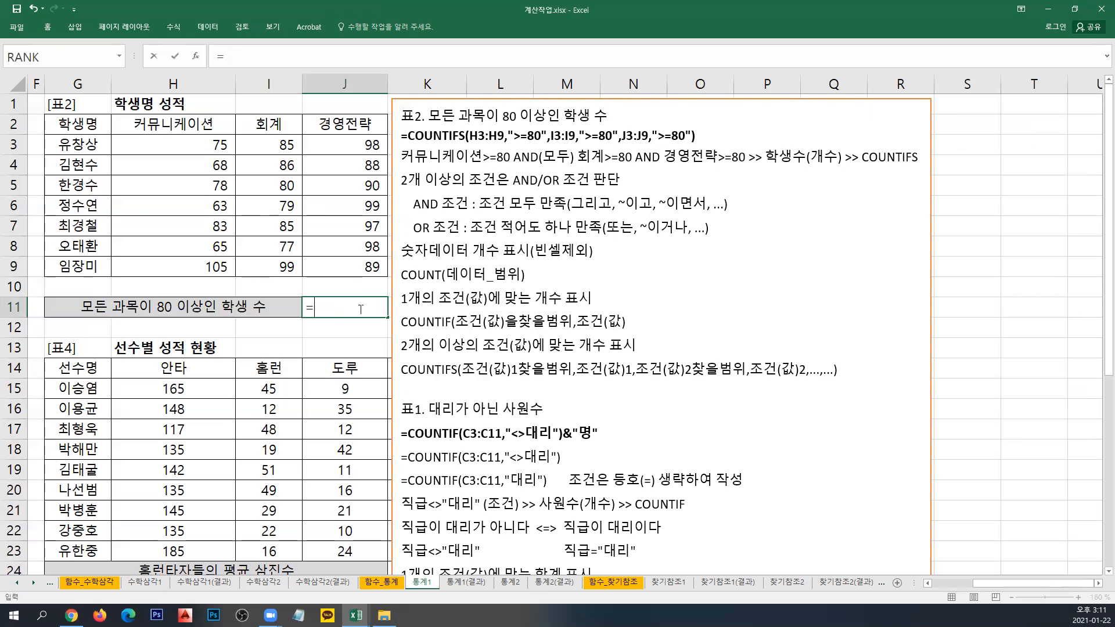
text(COUNTIFI)
key(BackSpace)
key(BackSpace)
text(IFS)
key(BackSpace)
key(BackSpace)
key(BackSpace)
text(FS)
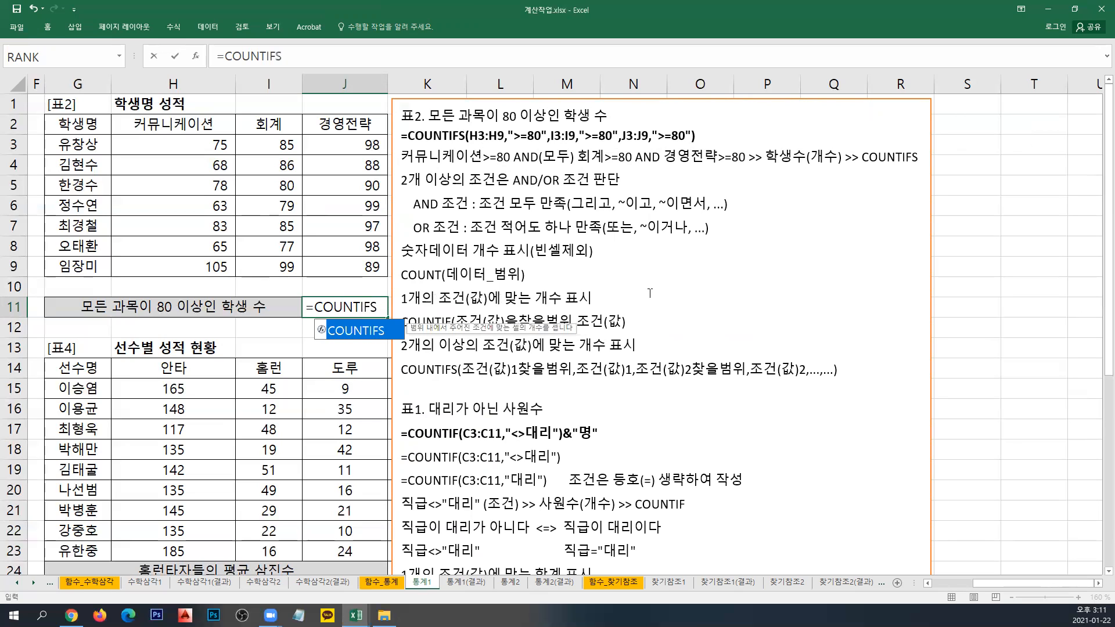
text(()
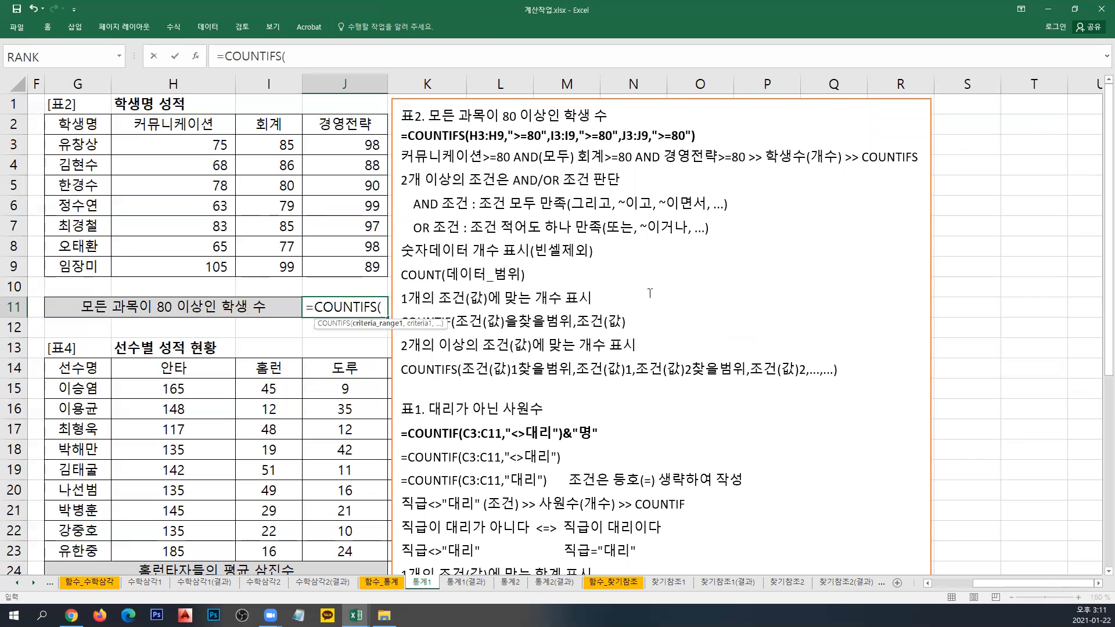
drag(218, 150, 197, 265)
text(,">=80")
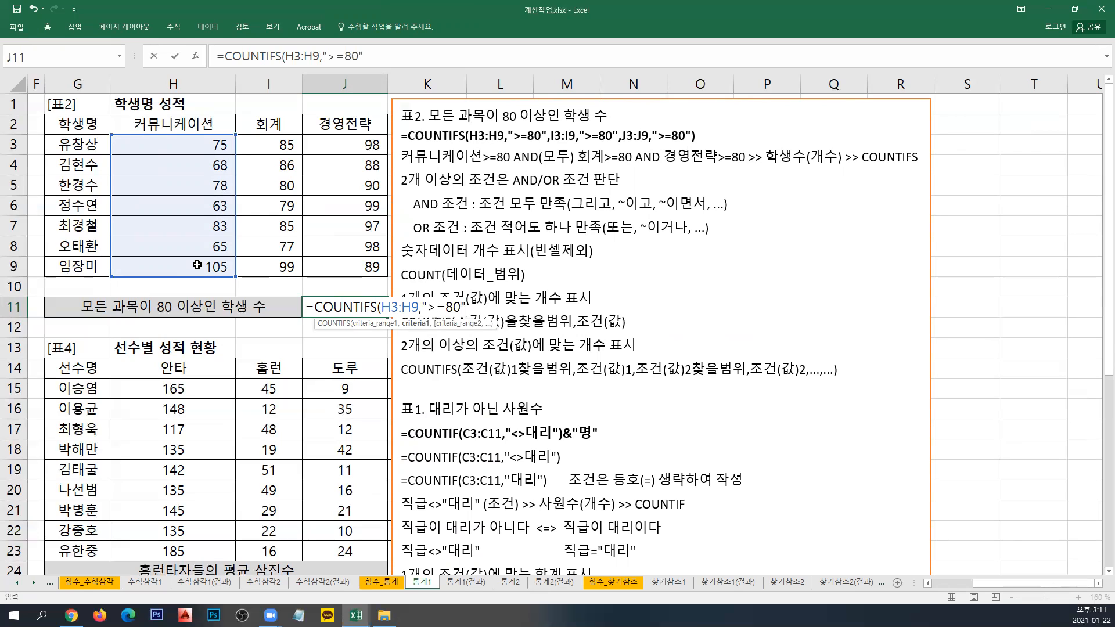
Add the I3:I9 and J3:J9 ranges, each with condition ">=80", to the COUNTIFS formula in J11 and commit it.
text(,)
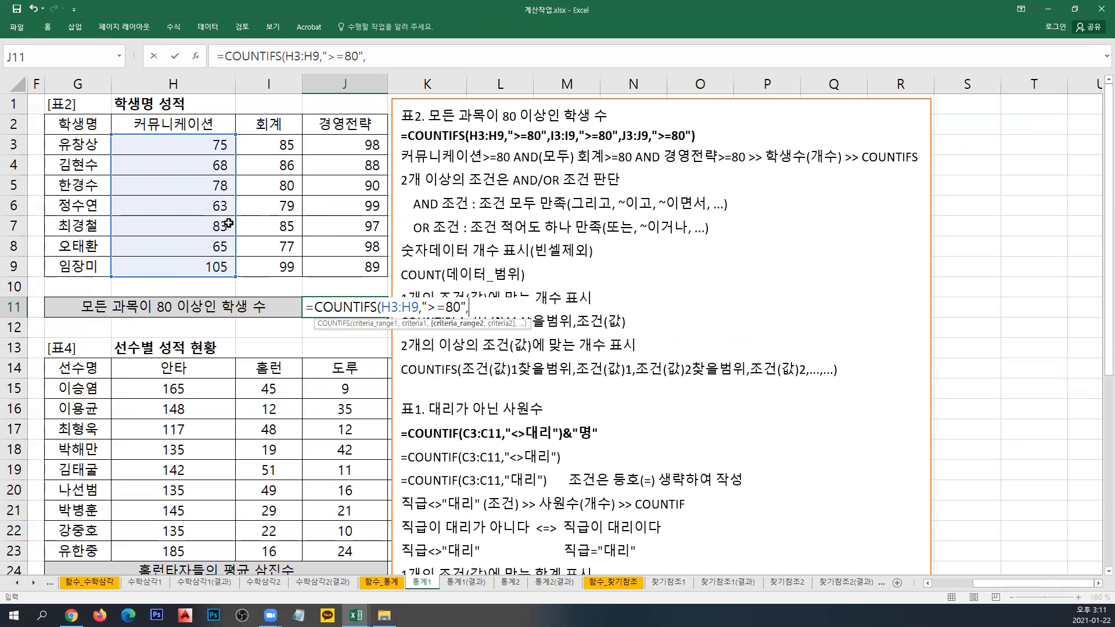
drag(257, 151, 259, 256)
text(,)
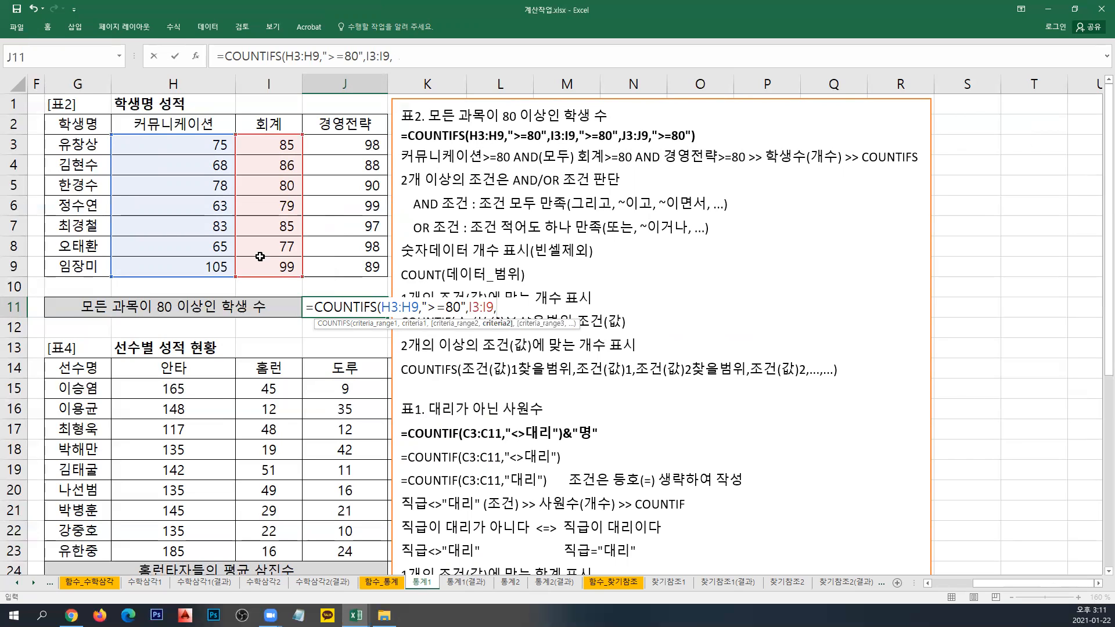
text(">=80",)
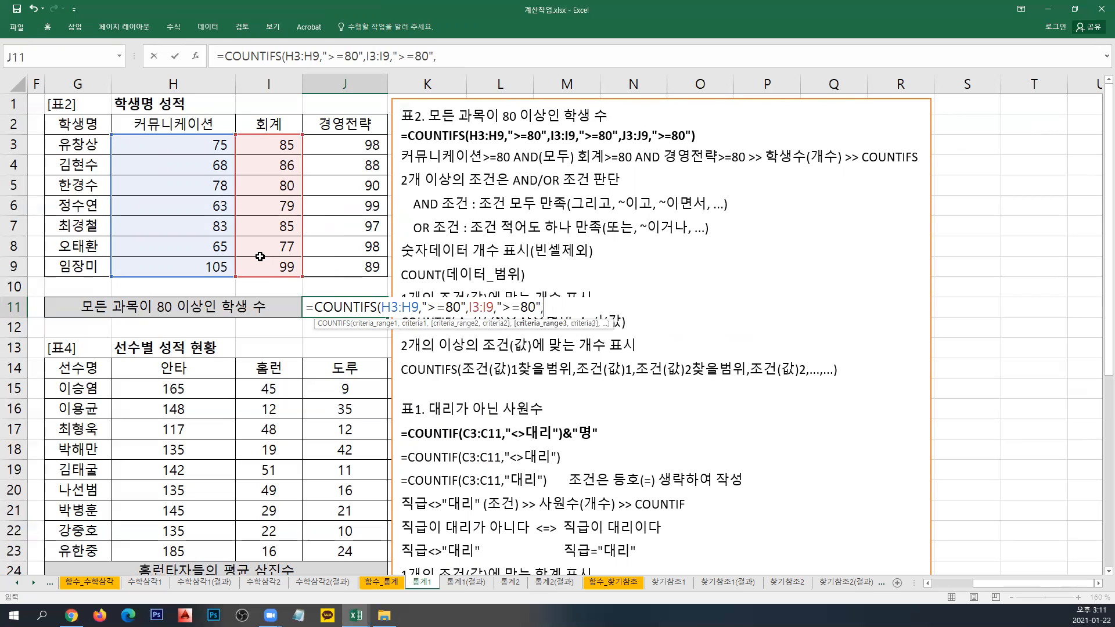
drag(329, 148, 345, 278)
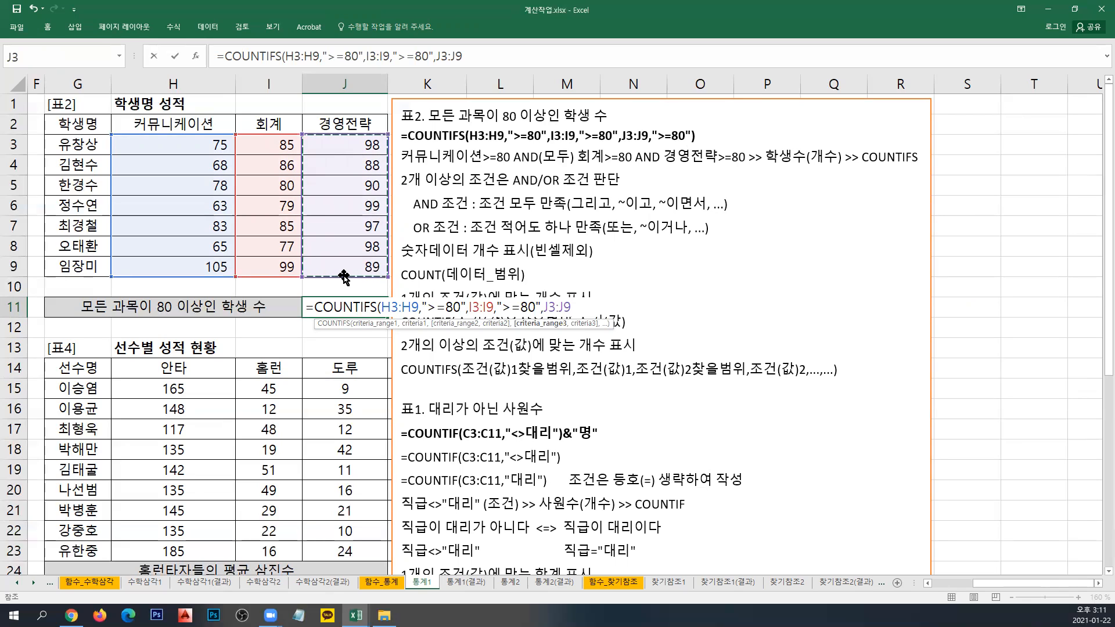
text(,">=80)
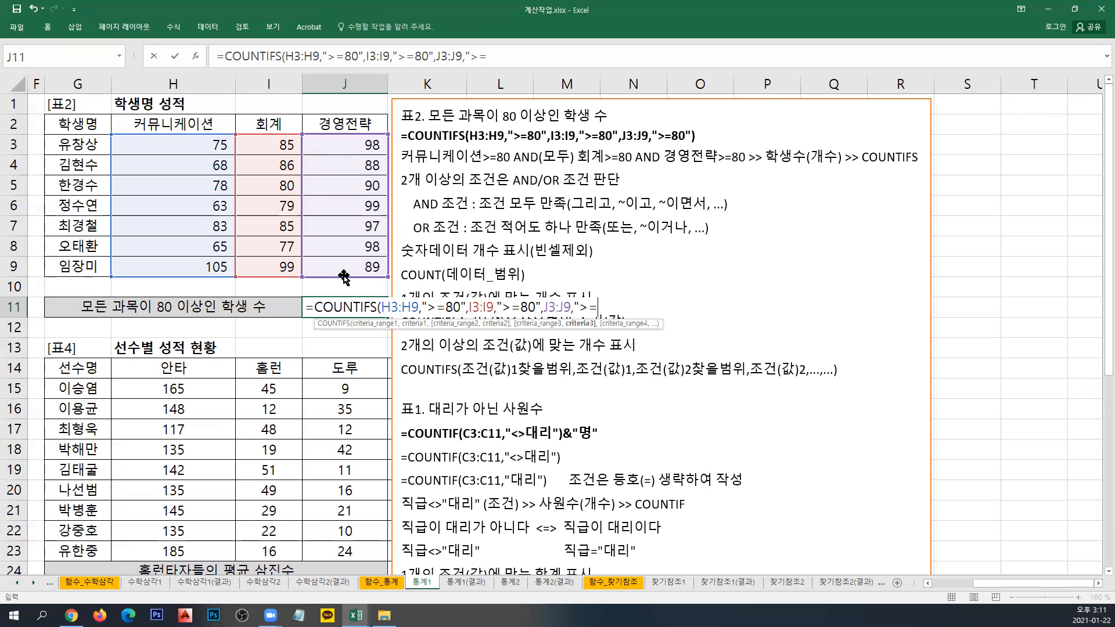
text("))
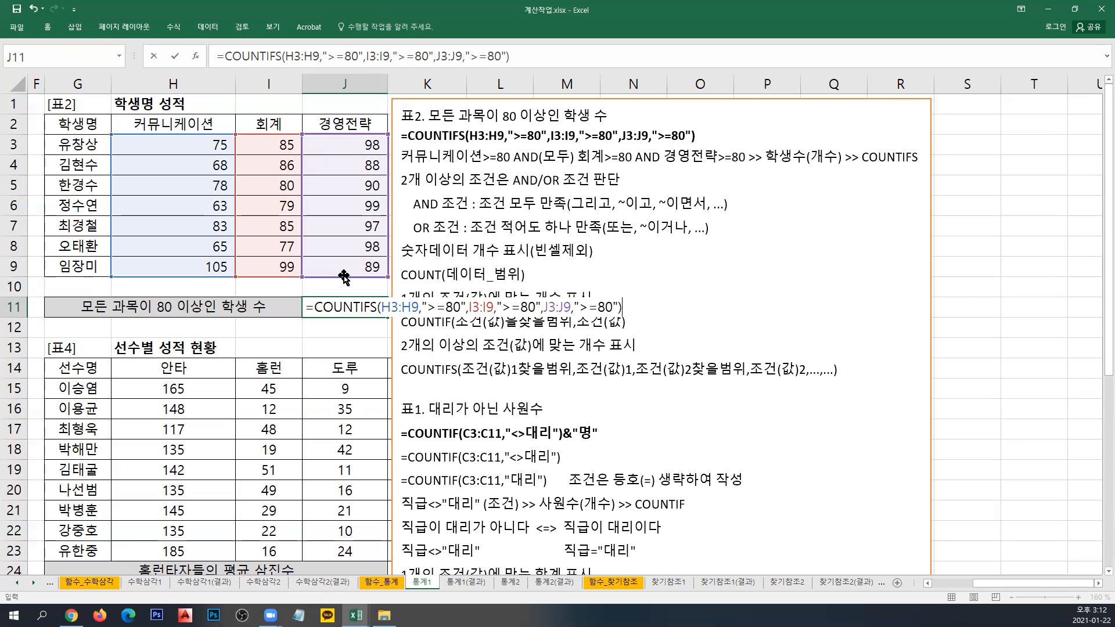
key(ctrl+Return)
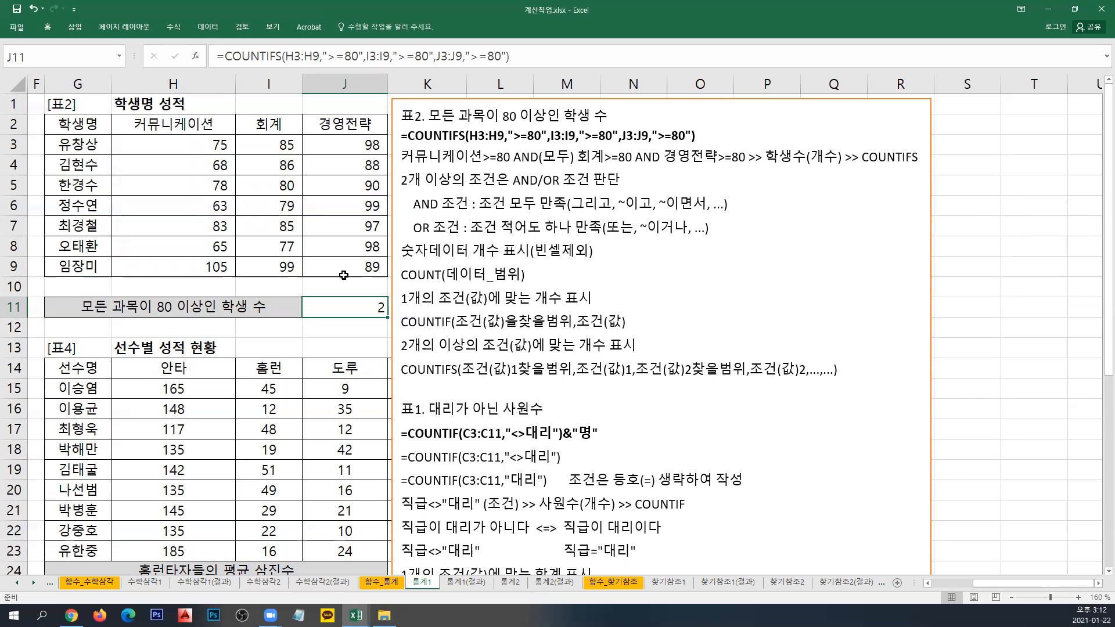
Move the notes text box off 표4 so that it starts in column L near row 14.
click(394, 102)
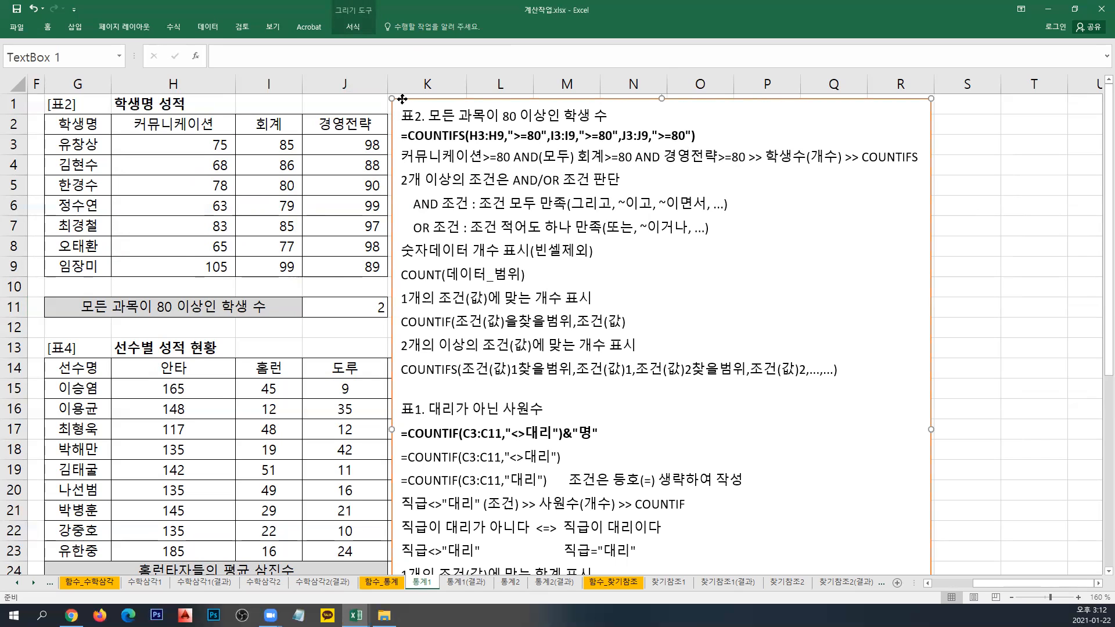
drag(402, 100, 496, 364)
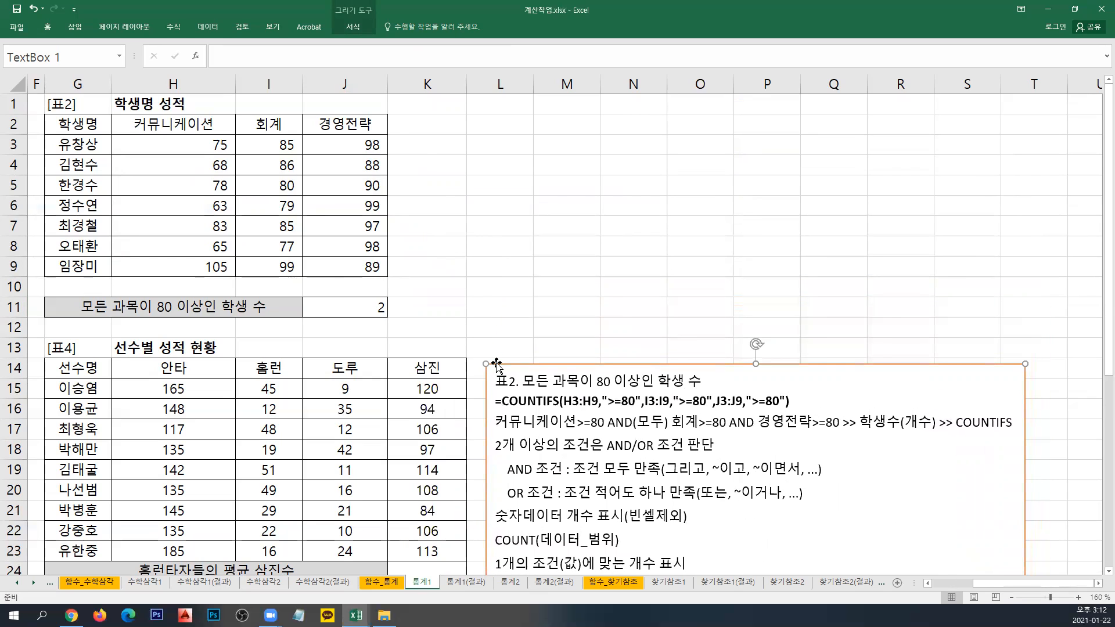
scroll(497, 363, down, 4)
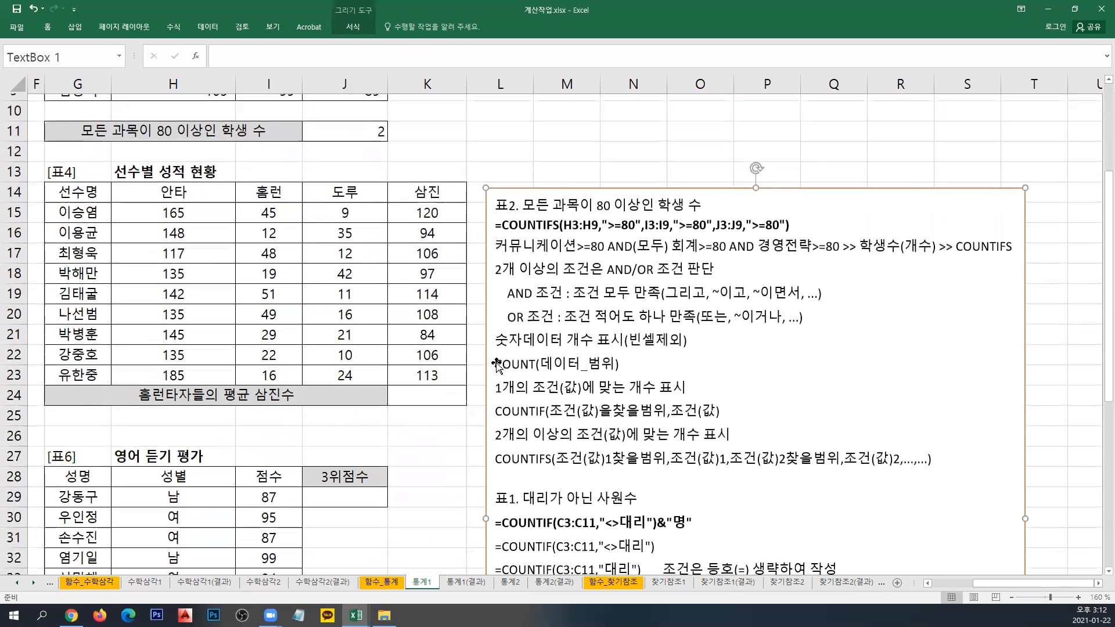
scroll(497, 364, down, 1)
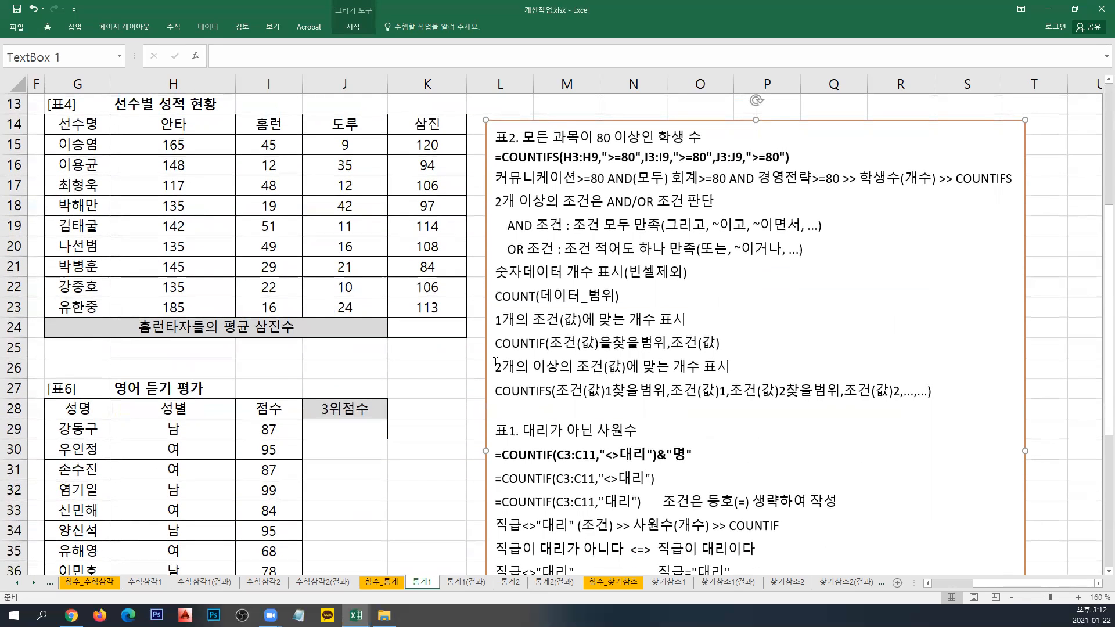
Paste the 표4 notes on =AVERAGEIF(I15:I23,">=40",K15:K23) above the 표2 notes, separated by a blank line.
click(439, 332)
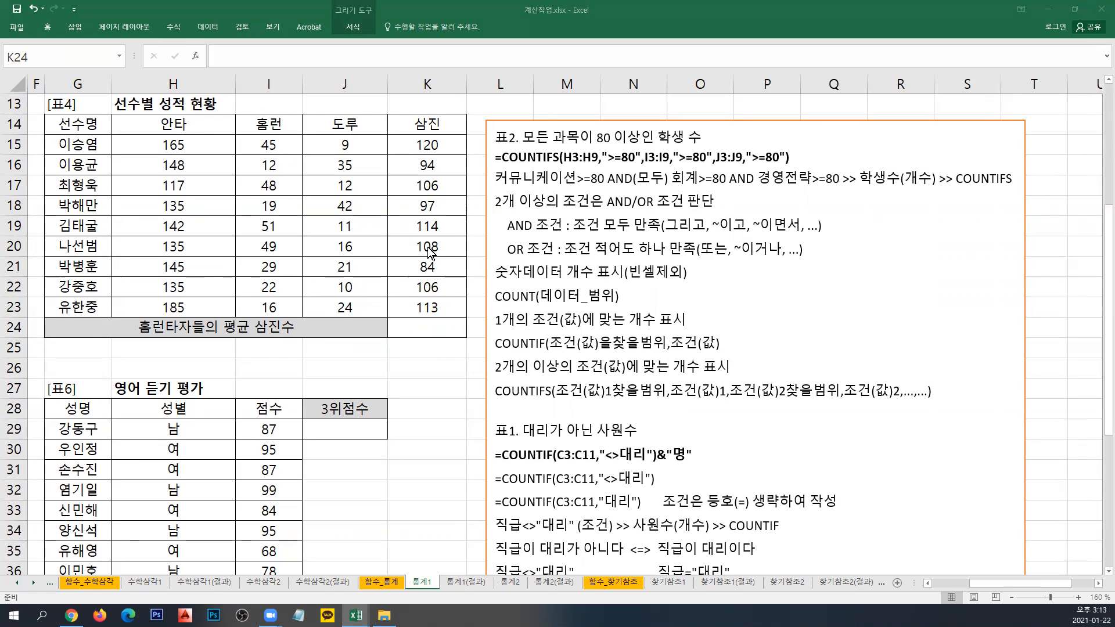
click(495, 139)
text(표4. 홈런타자들의 평균 삼진수 =AVERAGEIF(I15:I23,">=40",K15:K23) 홈런>=40 (조건) >> 삼진 평균 >> AVERAGEIF 1개의 조건(값)에 맞는 합계 표시 SUMIF(조건(값)을찾을범위,조건(값), 합계구할 범위) 1개의 조건(값)에 맞는 개수 표시 COUNTIF(조건(값)을찾을범위,조건(값) 1개의 조건(값)을 만족하는 평균 표시 AVERAGEIF(조건(값)을찾을범위,조건(값), 평균구할 범위))
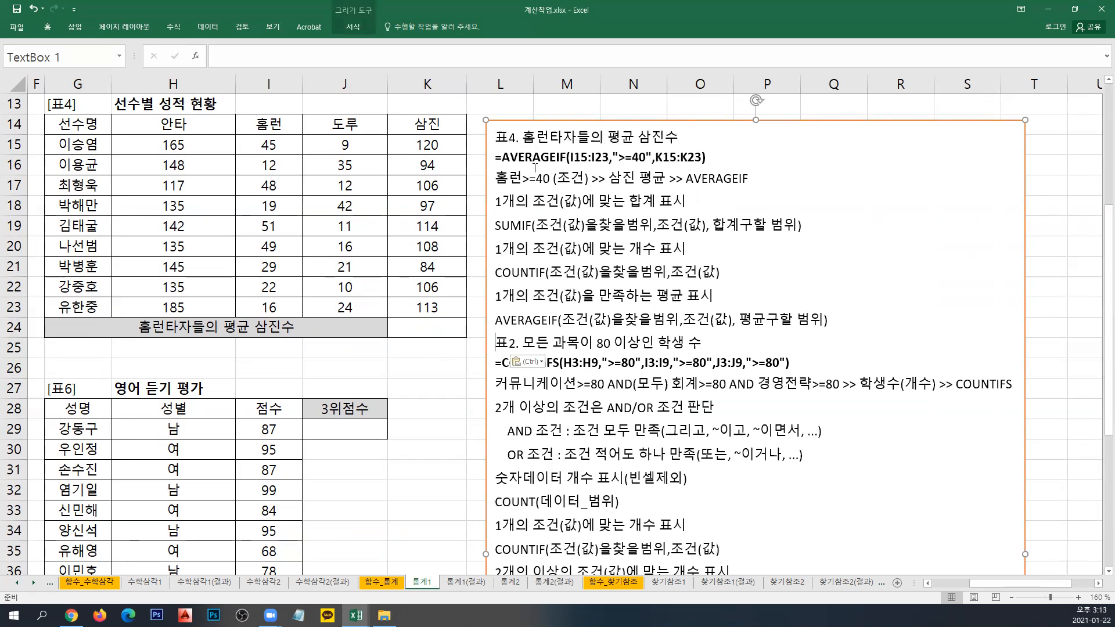
key(Return)
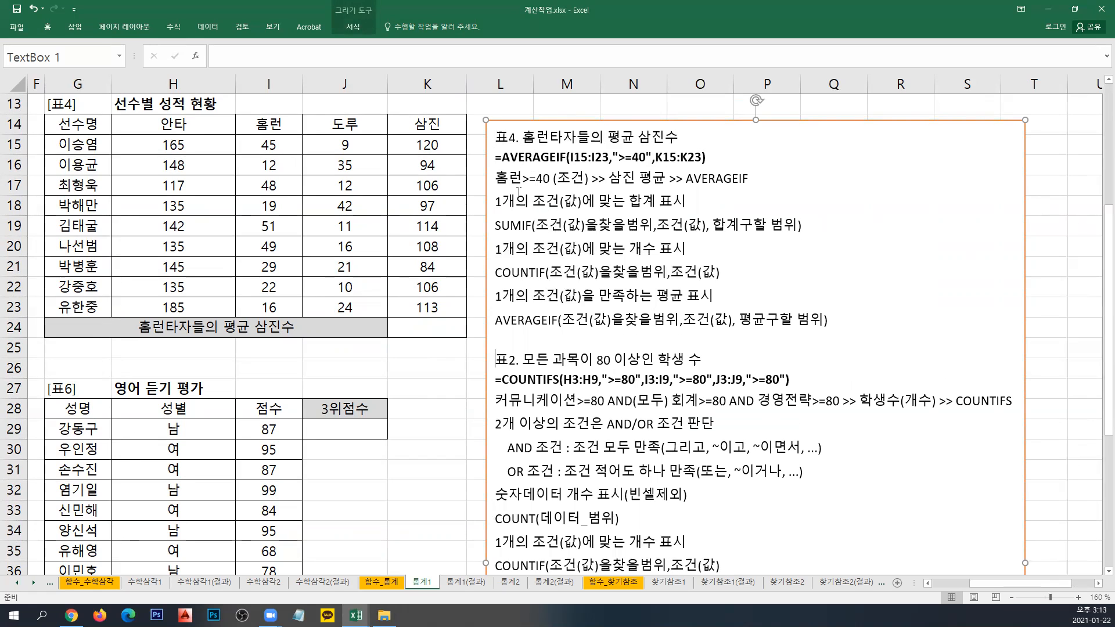
Review the 표4 notes on averaging 삼진 under the condition 홈런>=40 with AVERAGEIF, and return to cell K24.
drag(494, 178, 582, 182)
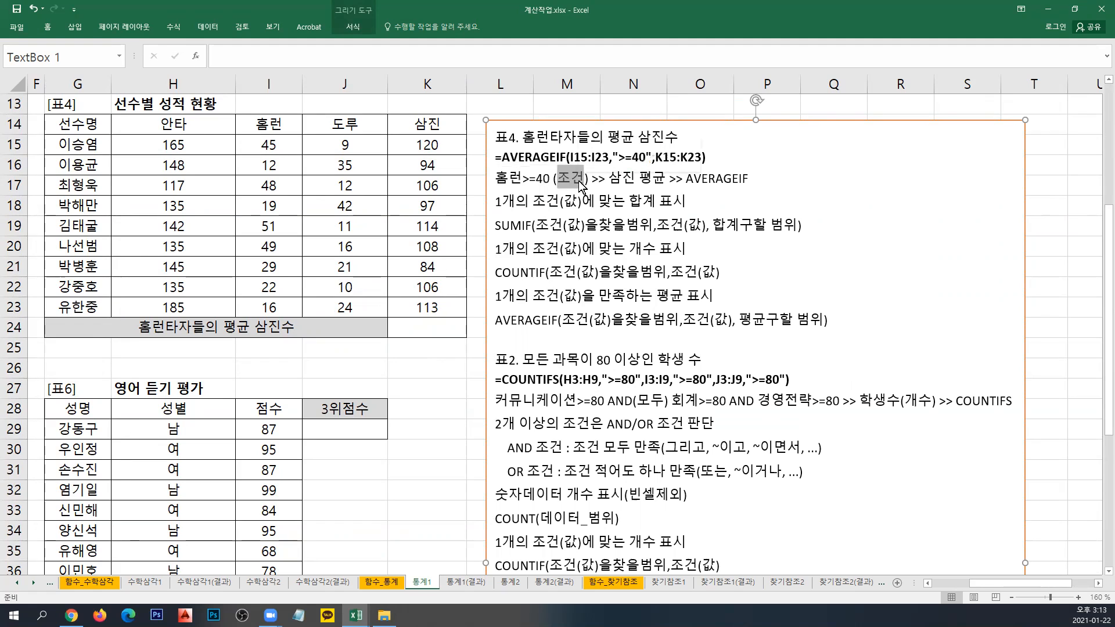
click(595, 201)
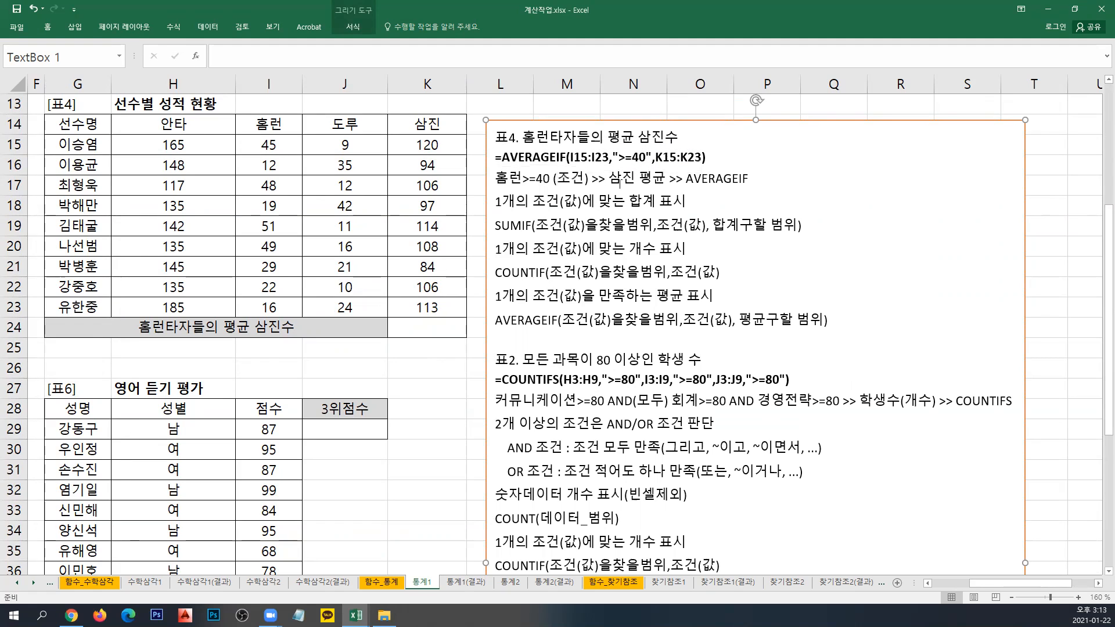
click(671, 178)
drag(687, 181, 721, 181)
drag(751, 178, 749, 180)
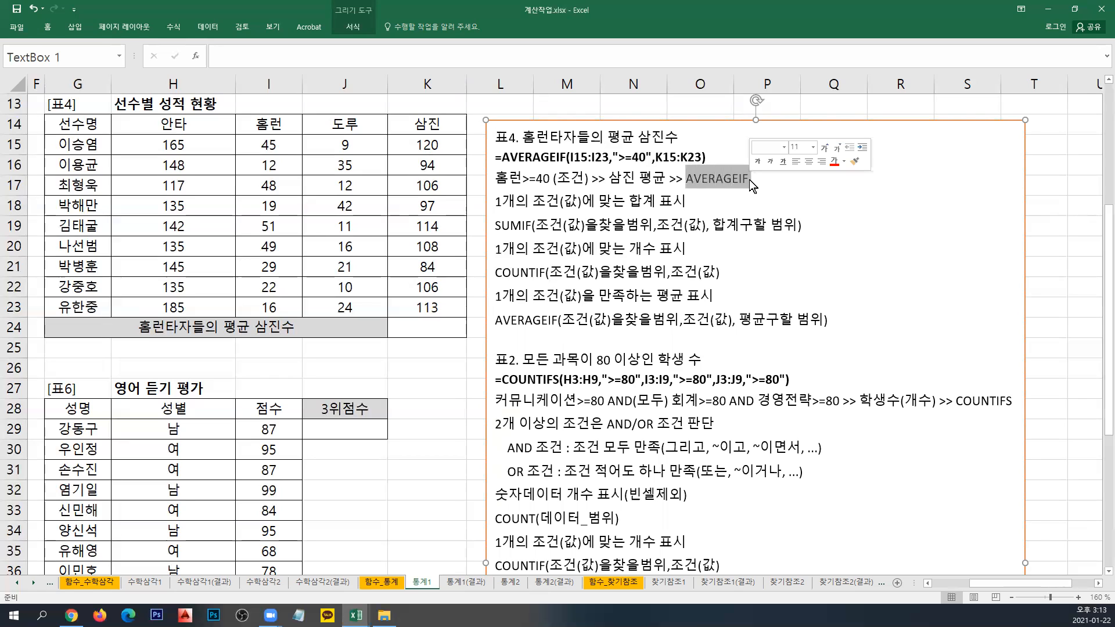
click(749, 186)
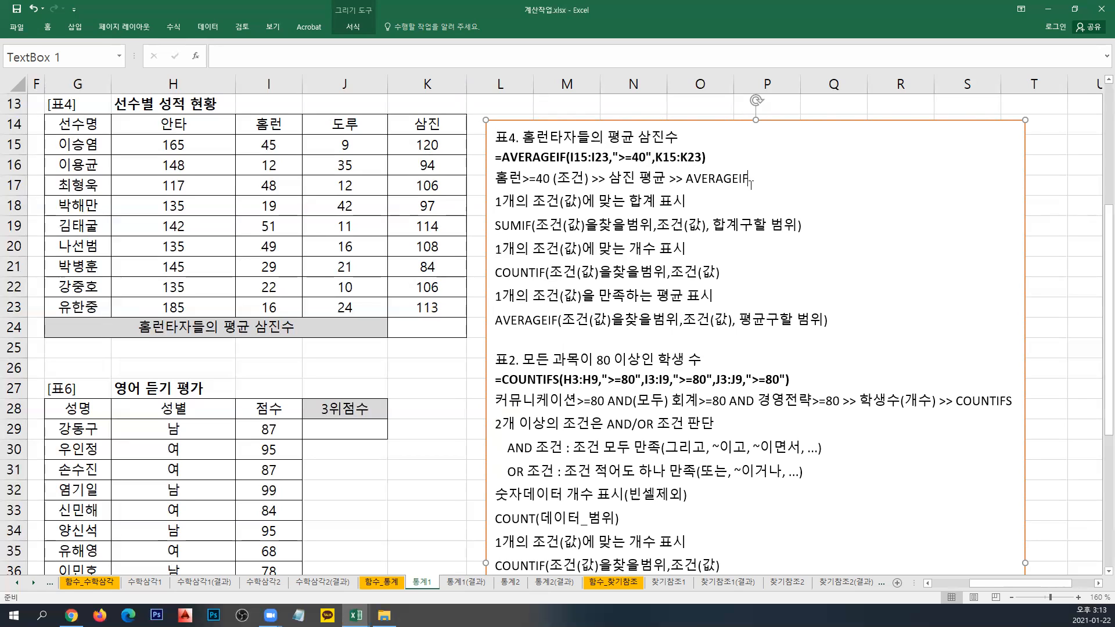
key(Escape)
key(Escape)
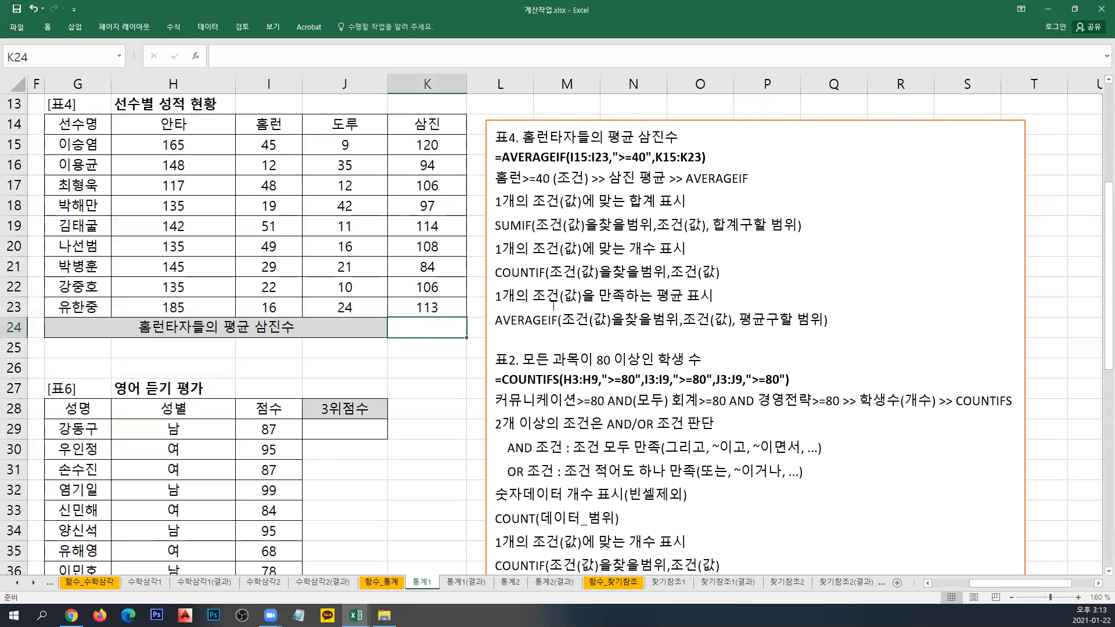
Enter =AVERAGEIF(I15:I23,">=40",K15:K23) in K24 to average 삼진 for players with at least 40 홈런.
text(=)
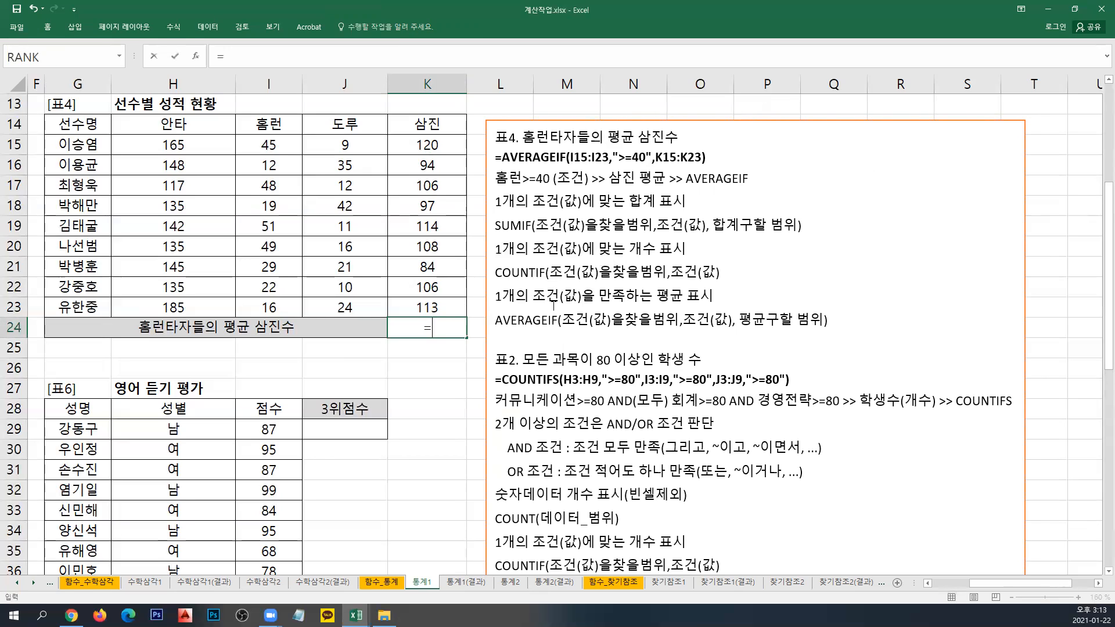
text(AV)
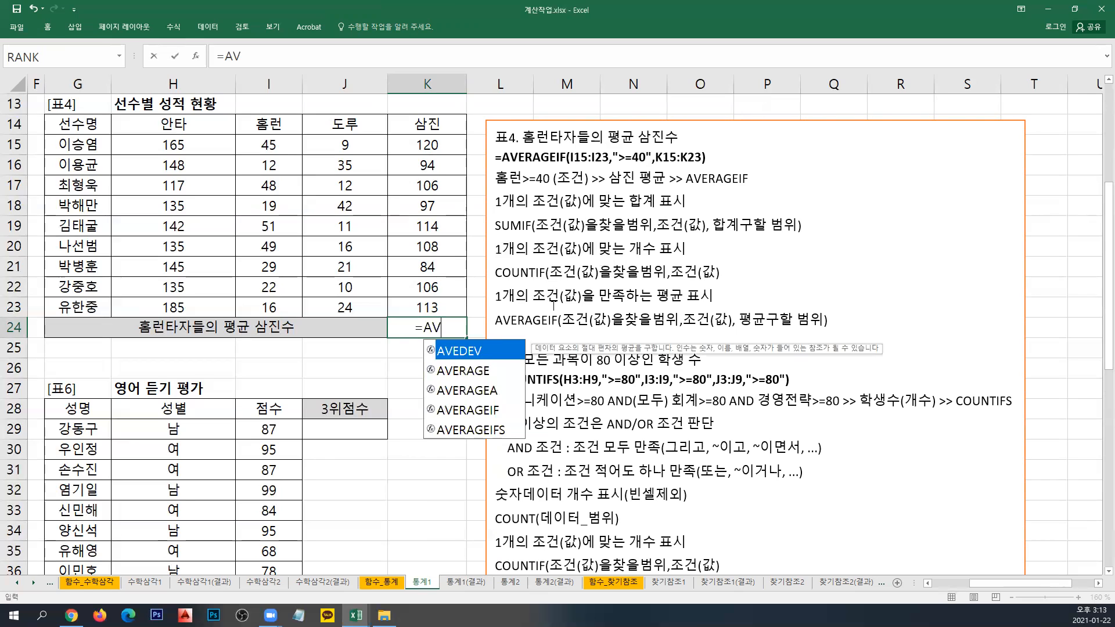
text(ERAGEIF()
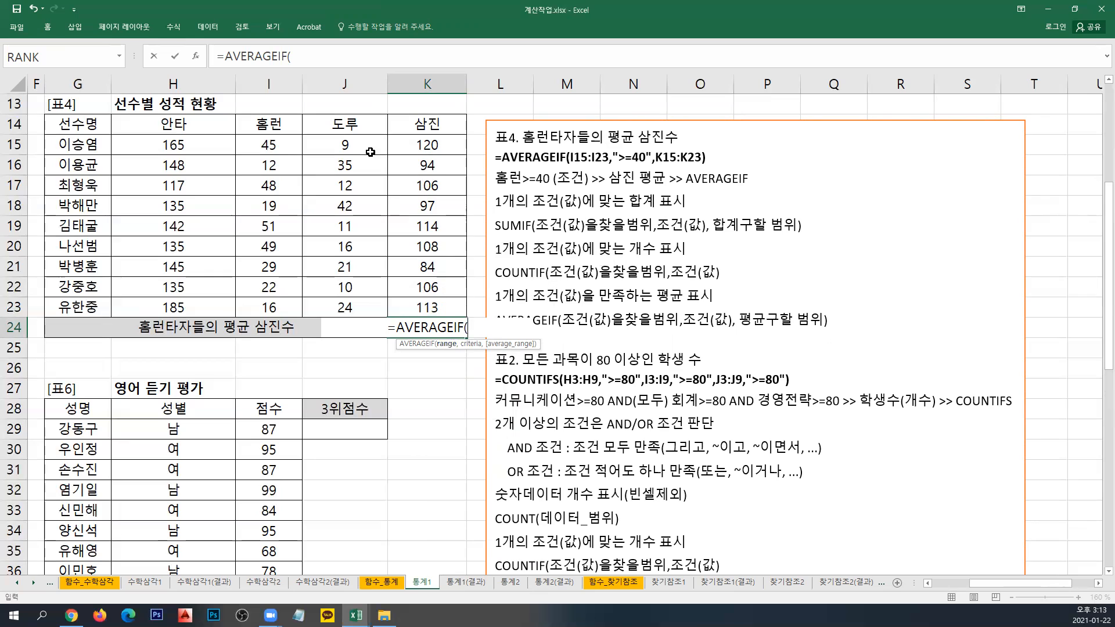
drag(284, 144, 270, 304)
text(,)
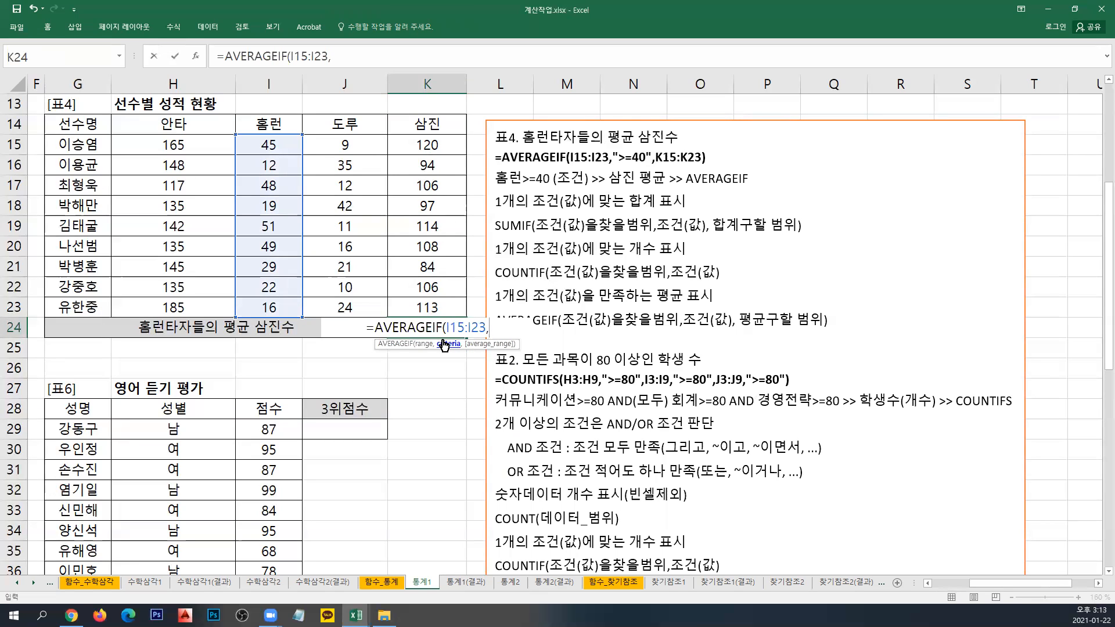
text(">)
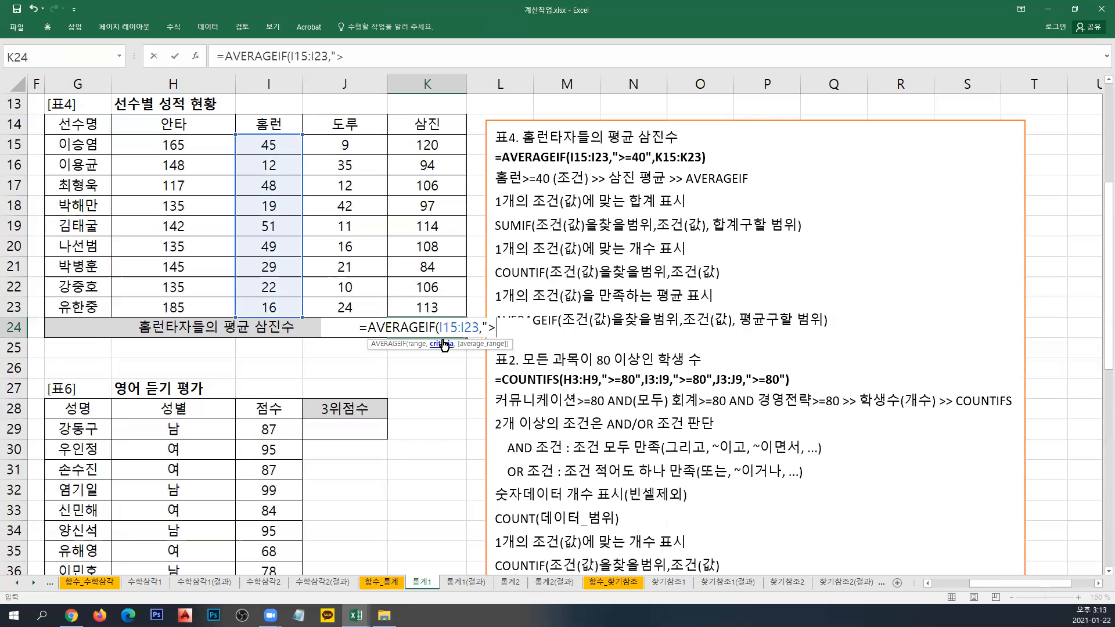
text(=40",)
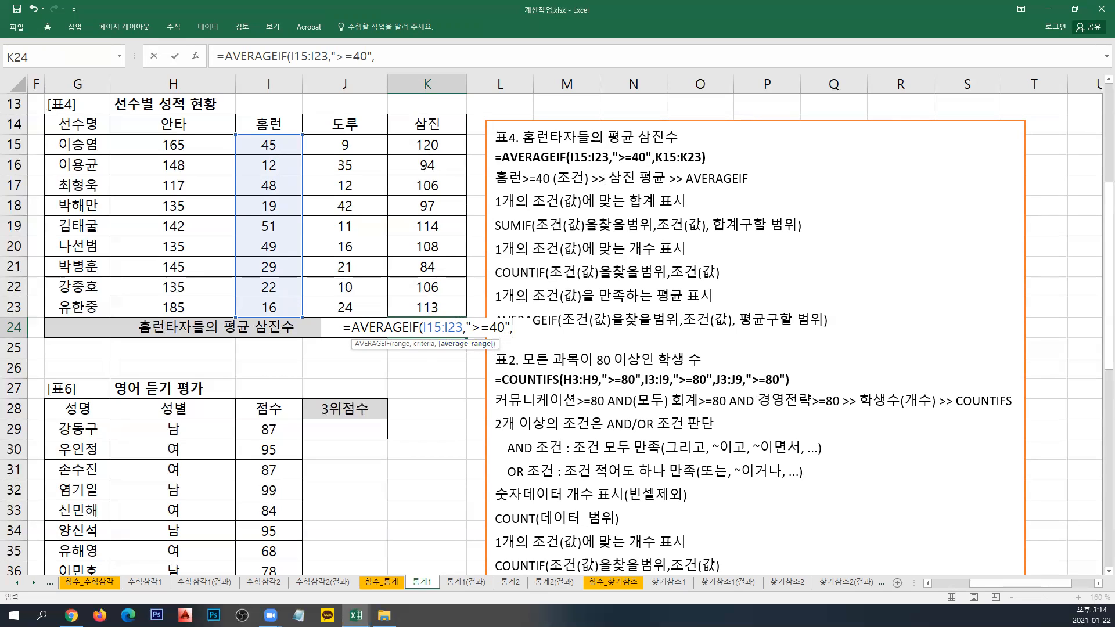
drag(444, 144, 438, 300)
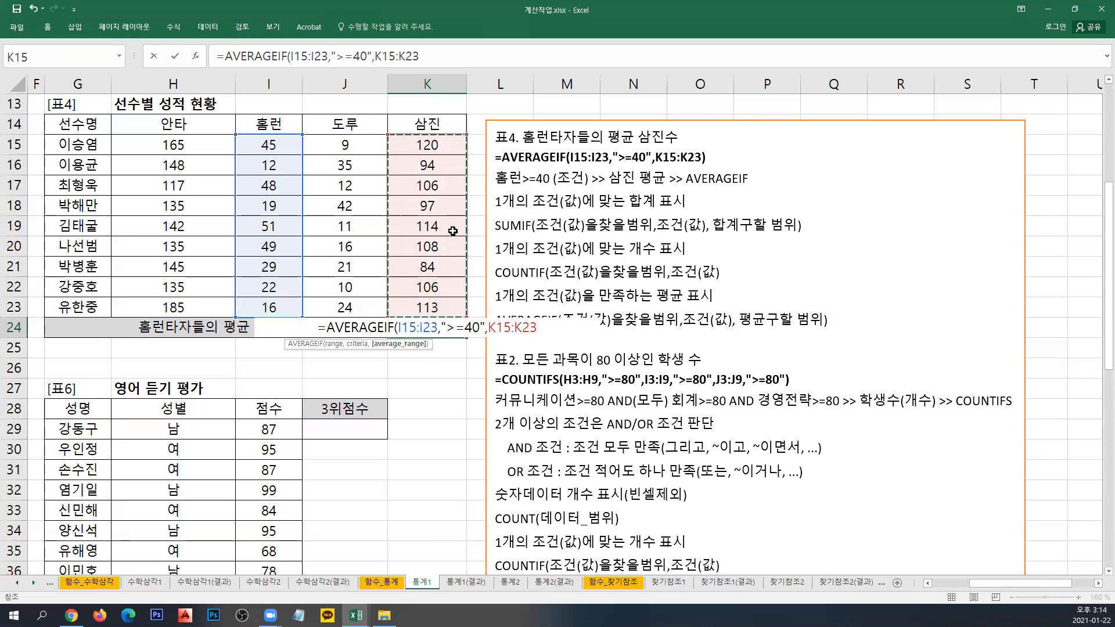
text())
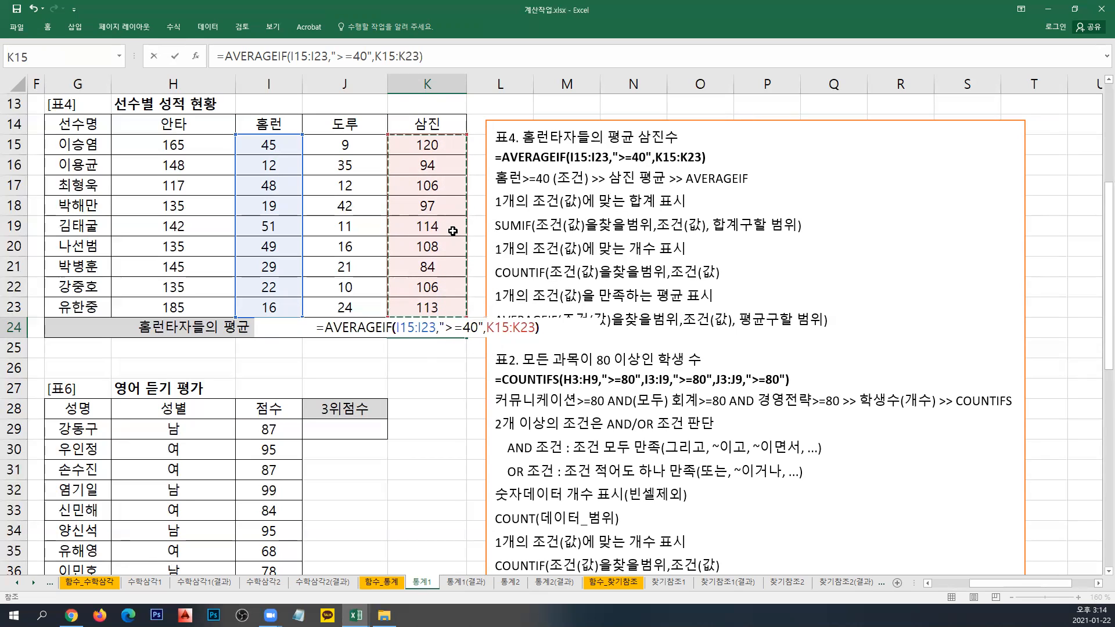
key(ctrl+Return)
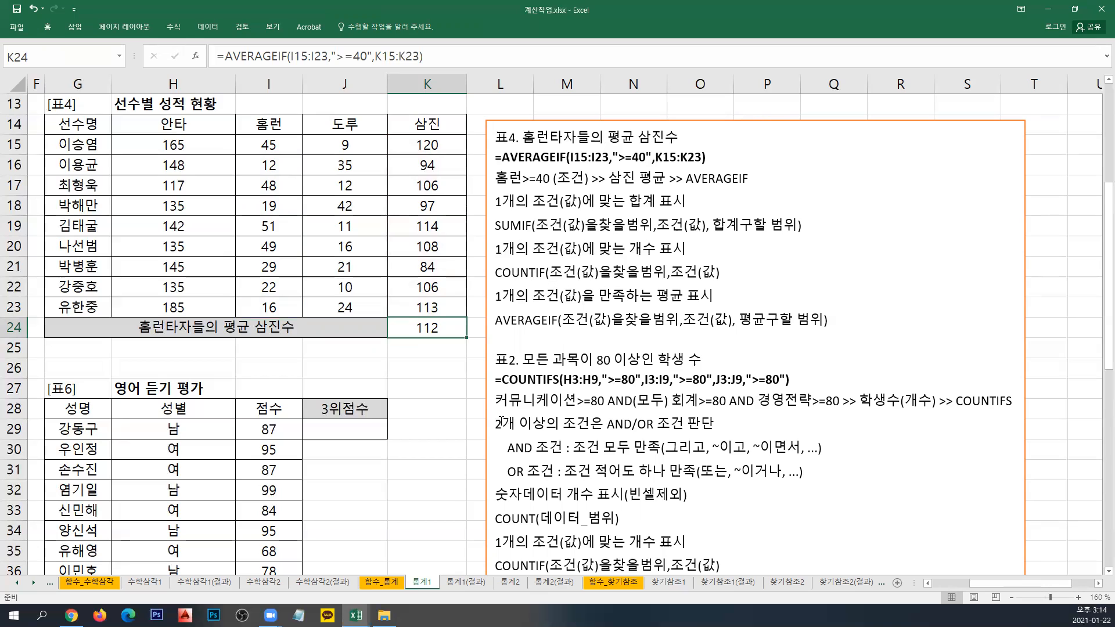
click(71, 616)
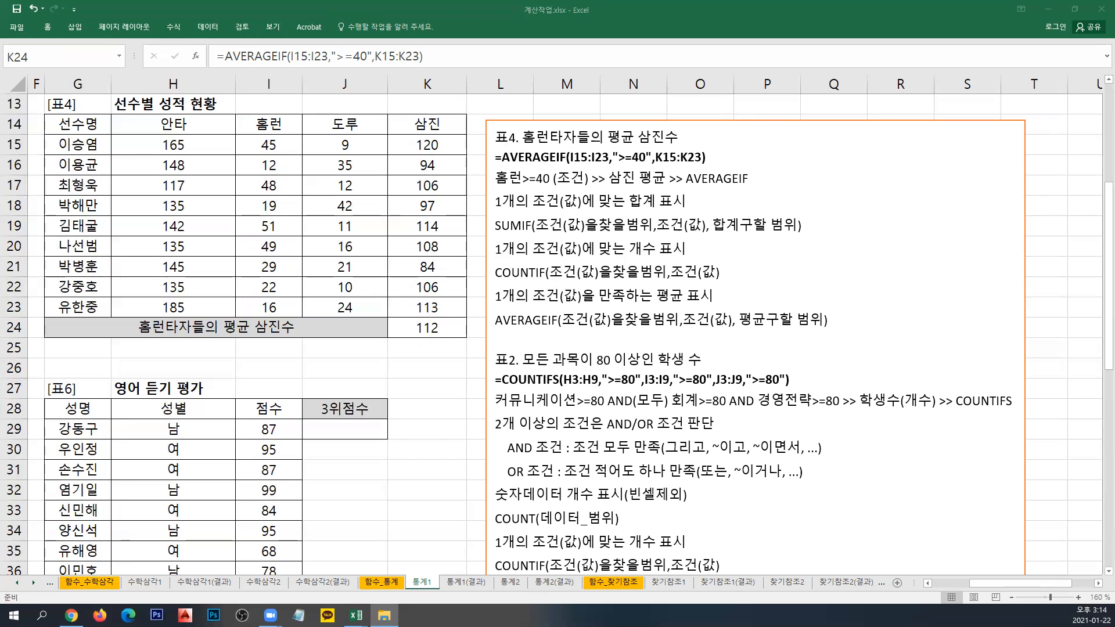
click(22, 7)
click(18, 8)
Move the notes text box below 표4 so that it starts in column F at row 26, beside 표5.
click(527, 121)
mouse_move(526, 121)
mouse_down()
mouse_move(128, 364)
mouse_move(39, 376)
mouse_up()
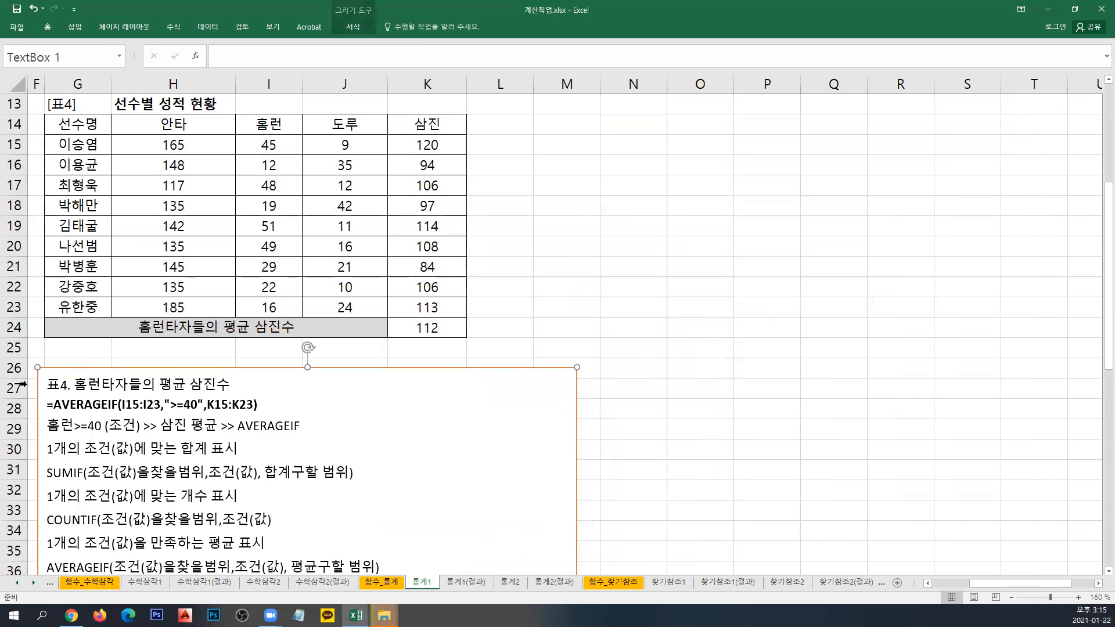
click(939, 583)
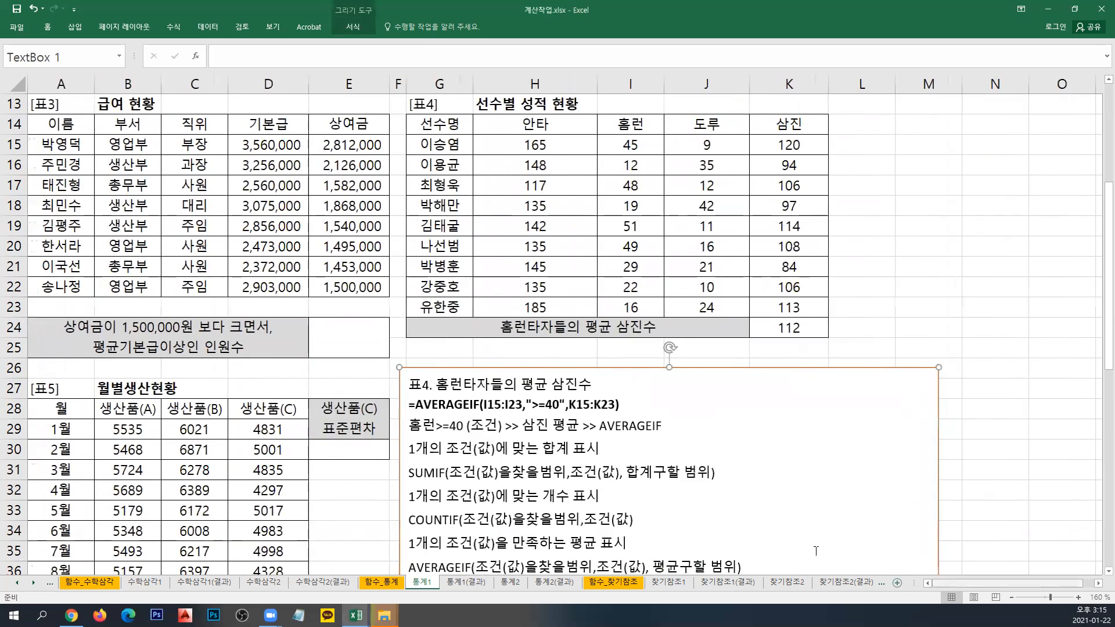
scroll(352, 494, down, 3)
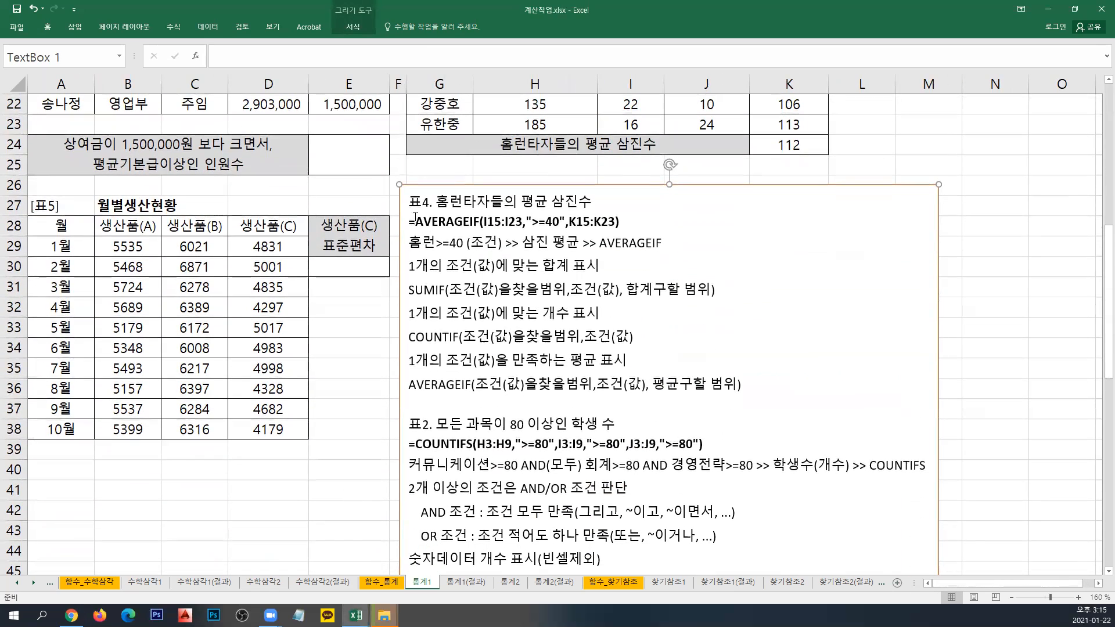
Paste the 표5 notes on =ROUNDDOWN(STDEV(D29:D38),1) above the 표4 notes, separated by a blank line.
key(Return)
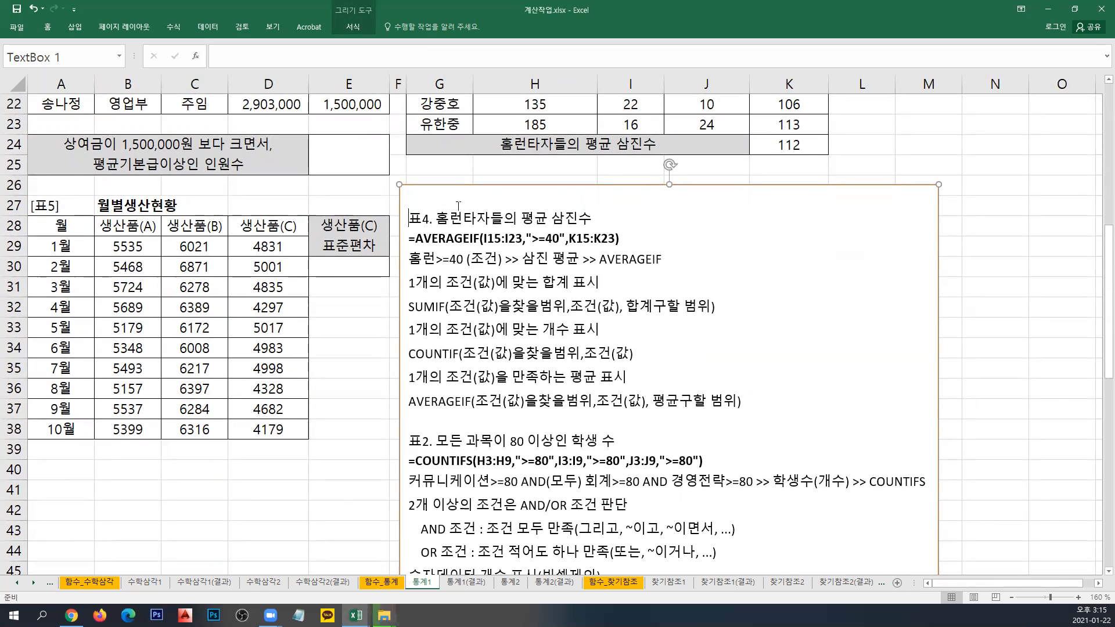
key(Up)
key(alt+Tab)
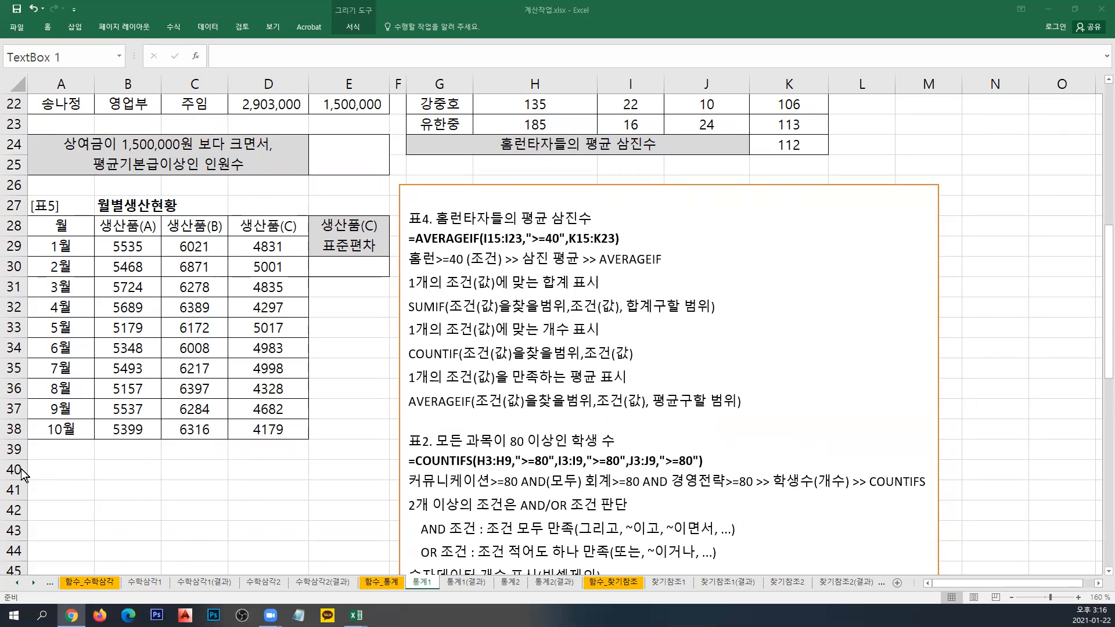
key(alt+Tab)
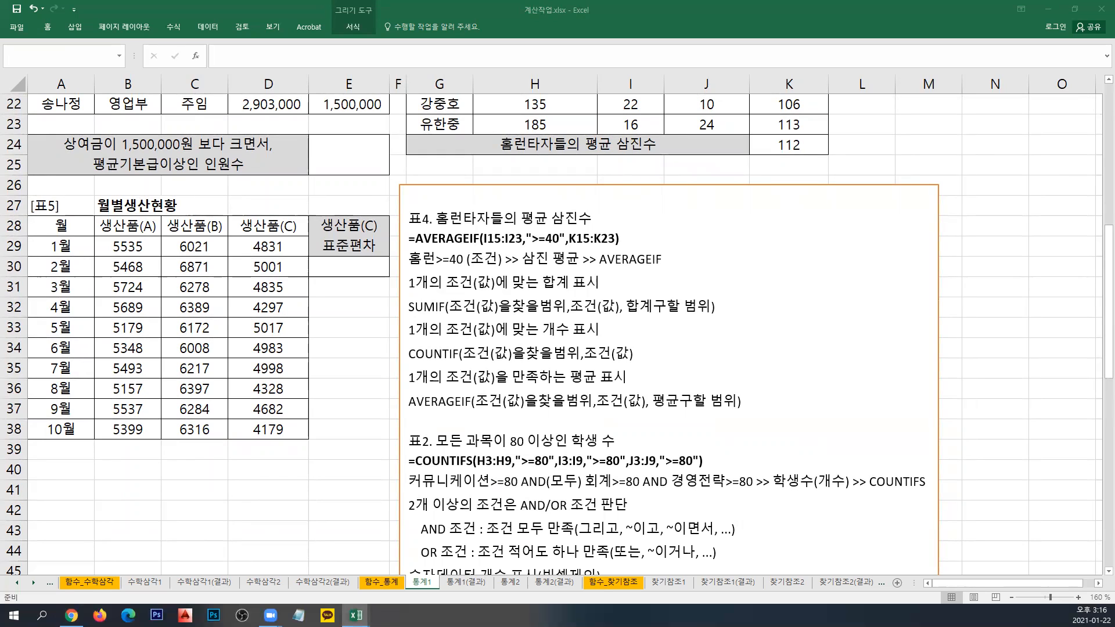
click(436, 197)
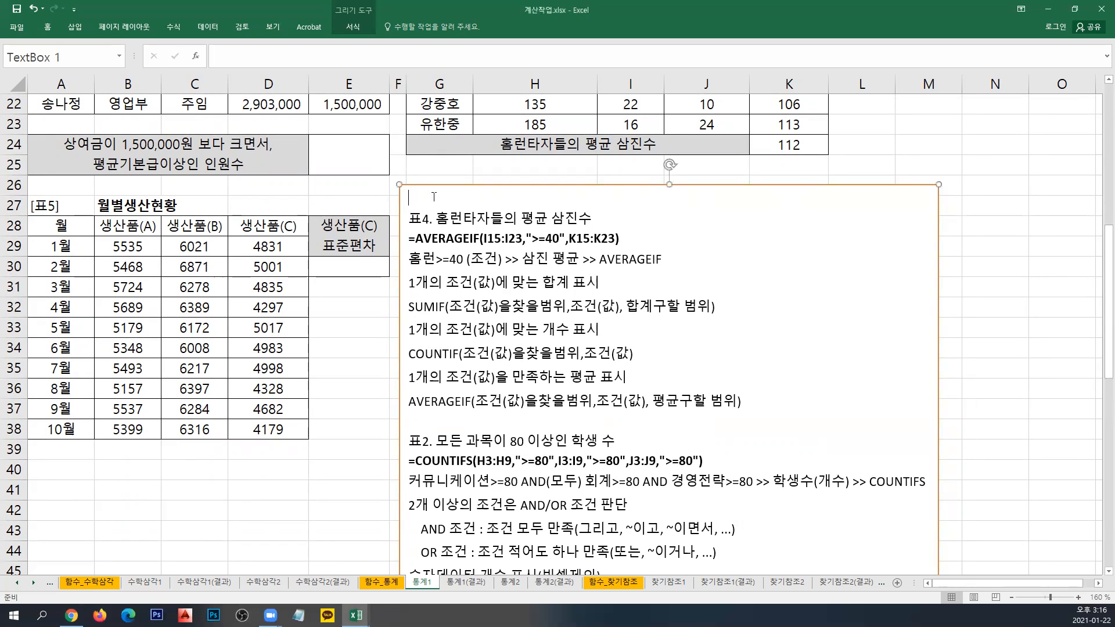
text(표5. 생산품(C) 표준편차 =ROUNDDOWN(STDEV(D29:D38),1) =STDEV(D29:D38) 내림 표시 ROUNDDOWN(숫자,자릿수) 표준편차(Standard Variation) 표시 STDEV(숫자_범위))
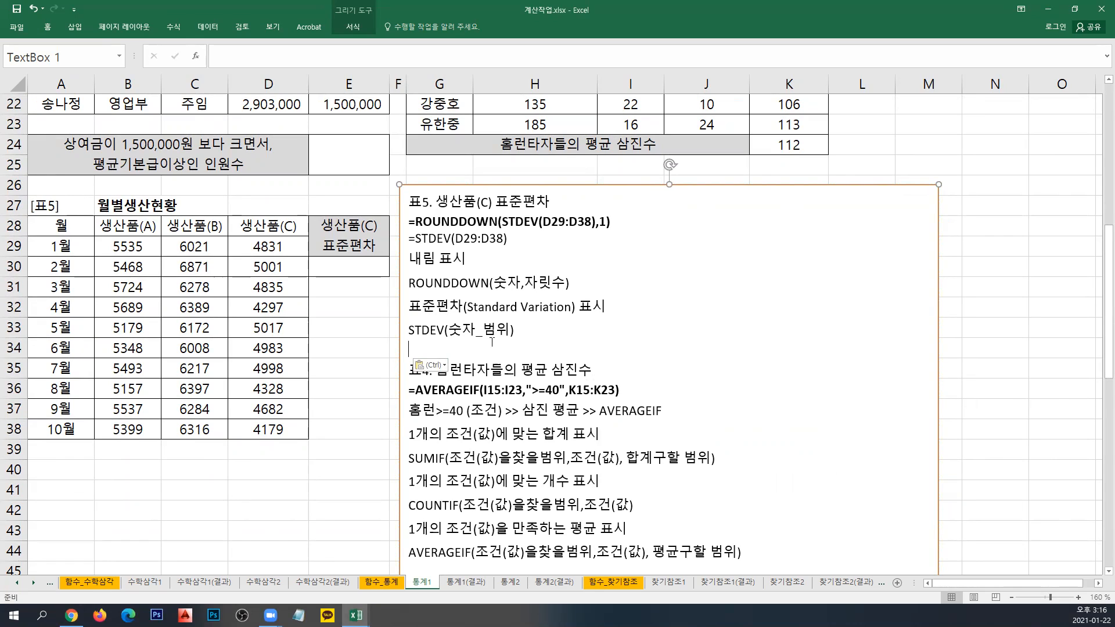
Enter =STDEV(D29:D38) in E30 to calculate the standard deviation of 생산품(C).
click(347, 266)
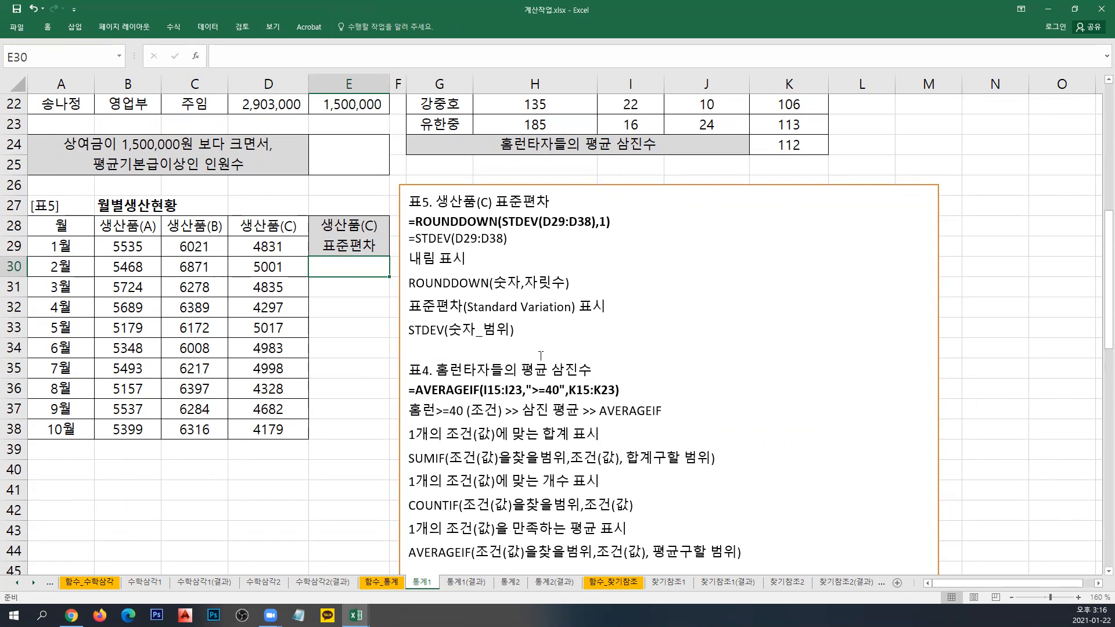
text(=)
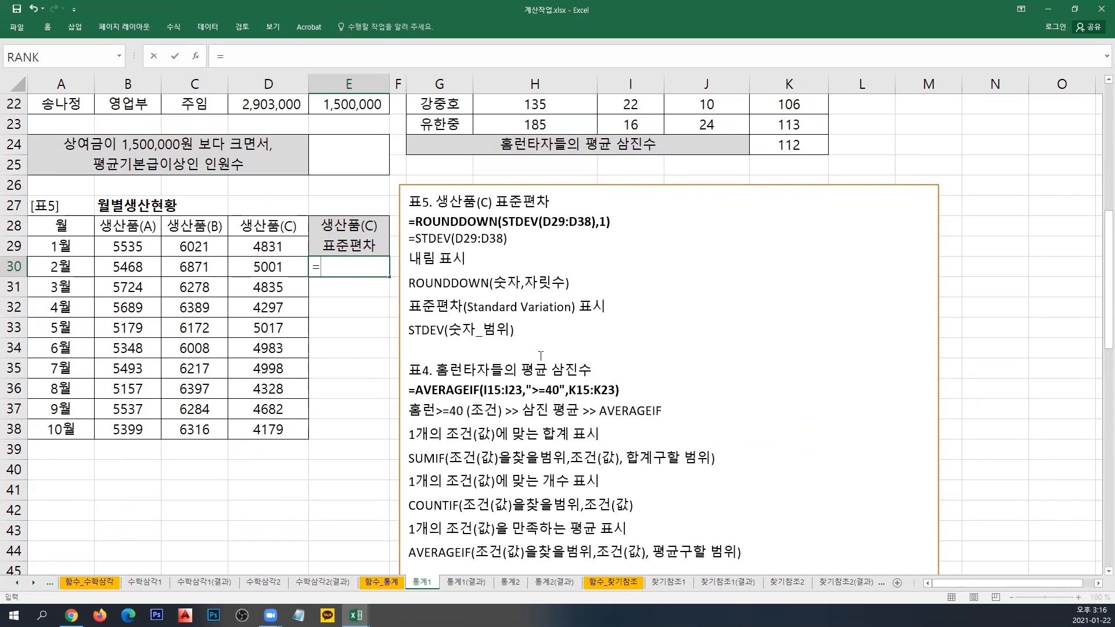
text(STDEV()
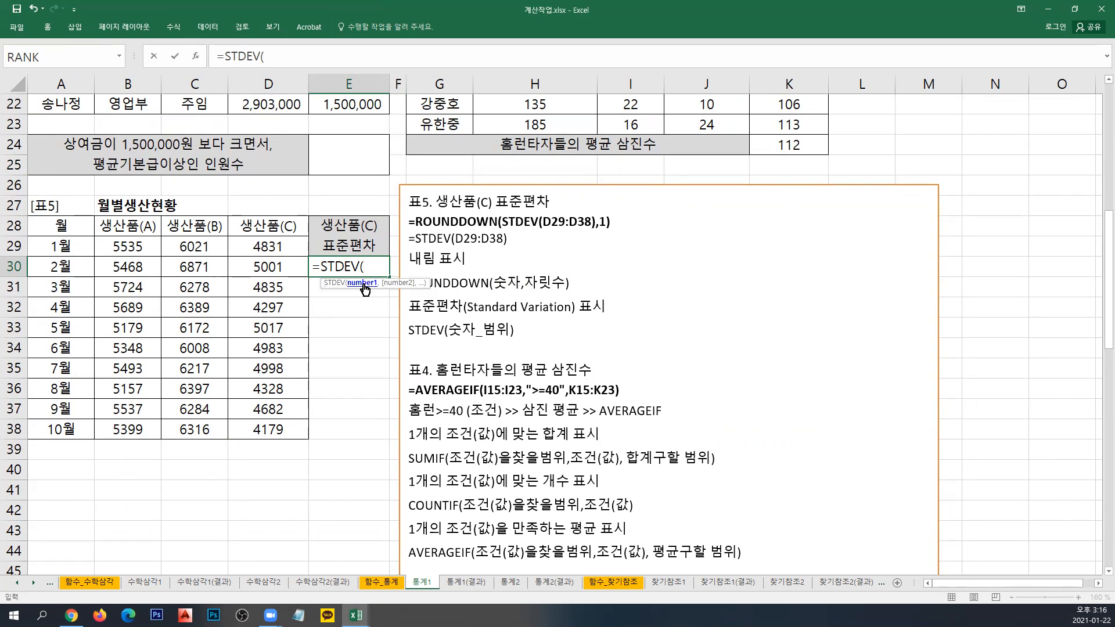
drag(271, 248, 278, 431)
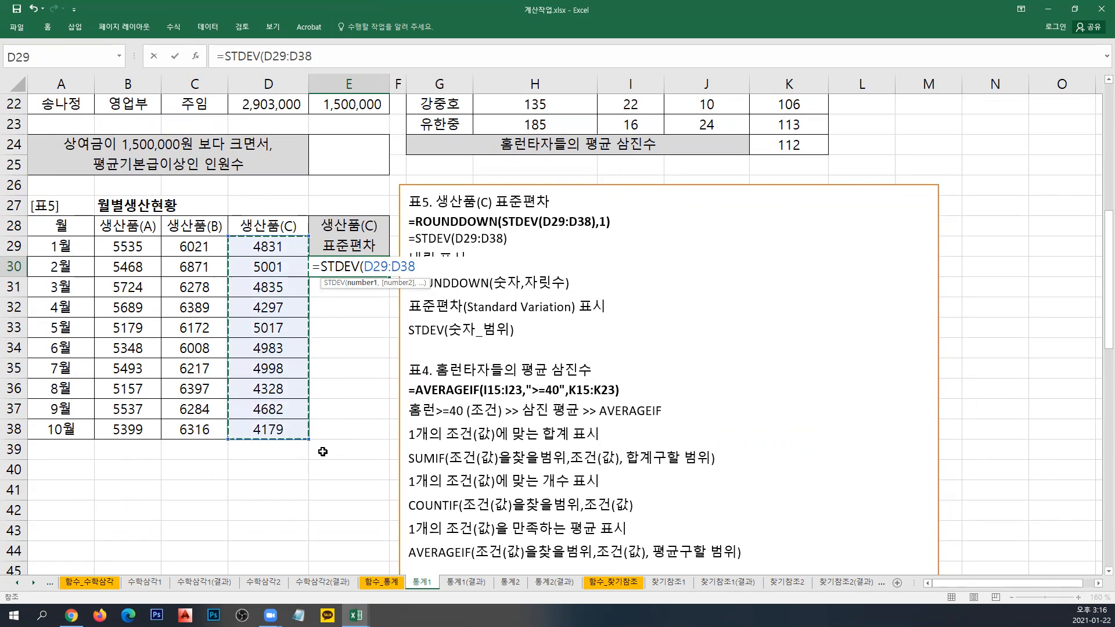
text())
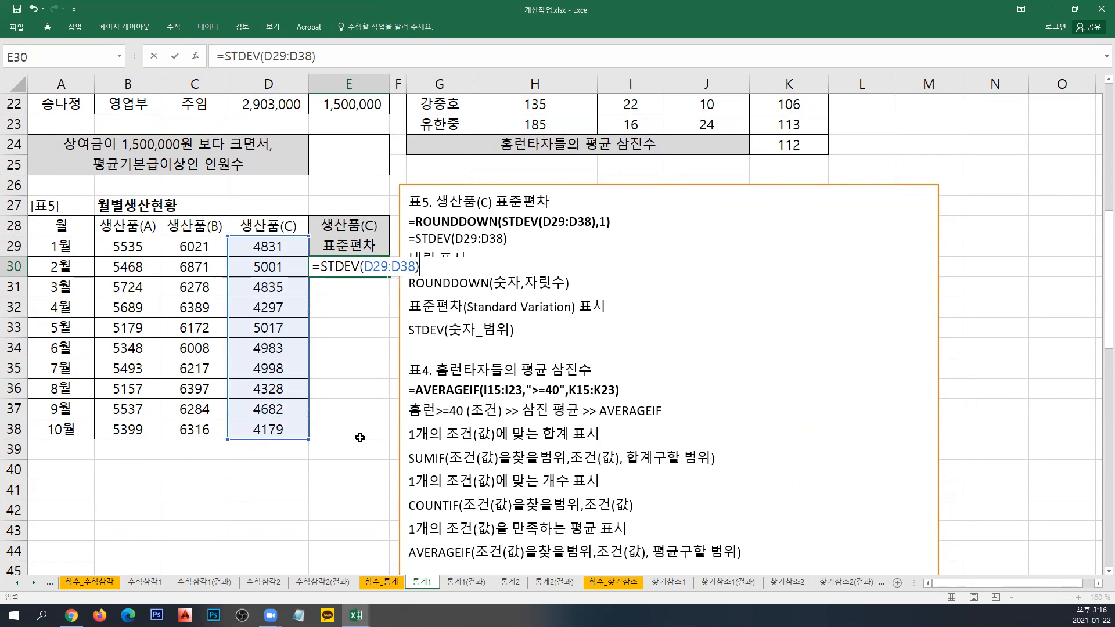
key(ctrl+Return)
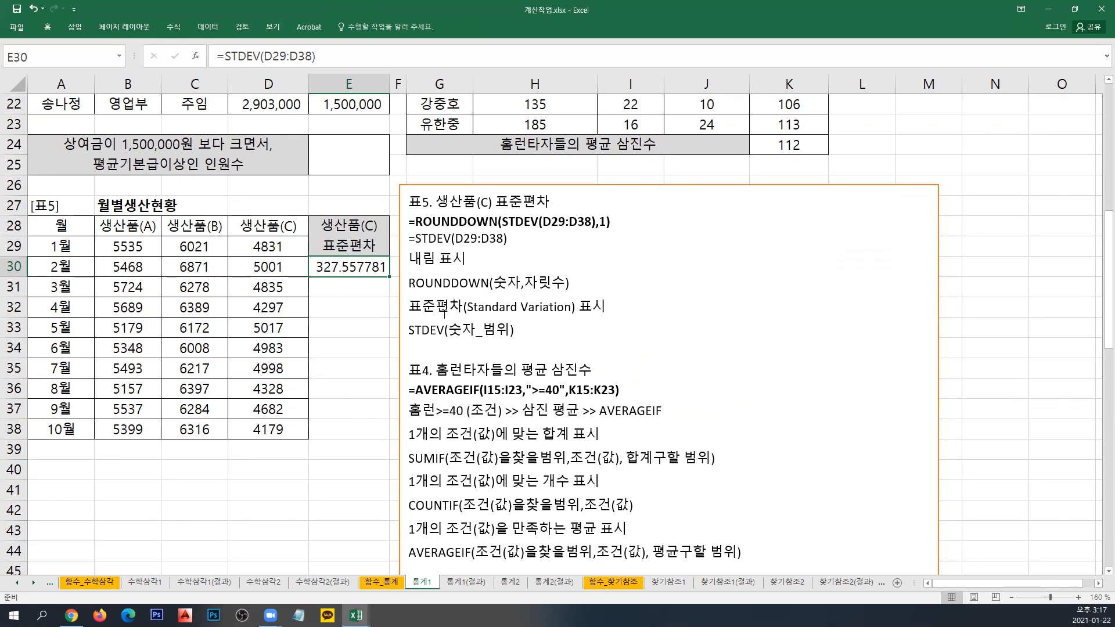
Wrap the STDEV formula in E30 with ROUNDDOWN to one decimal place, giving =ROUNDDOWN(STDEV(D29:D38),1).
double_click(339, 271)
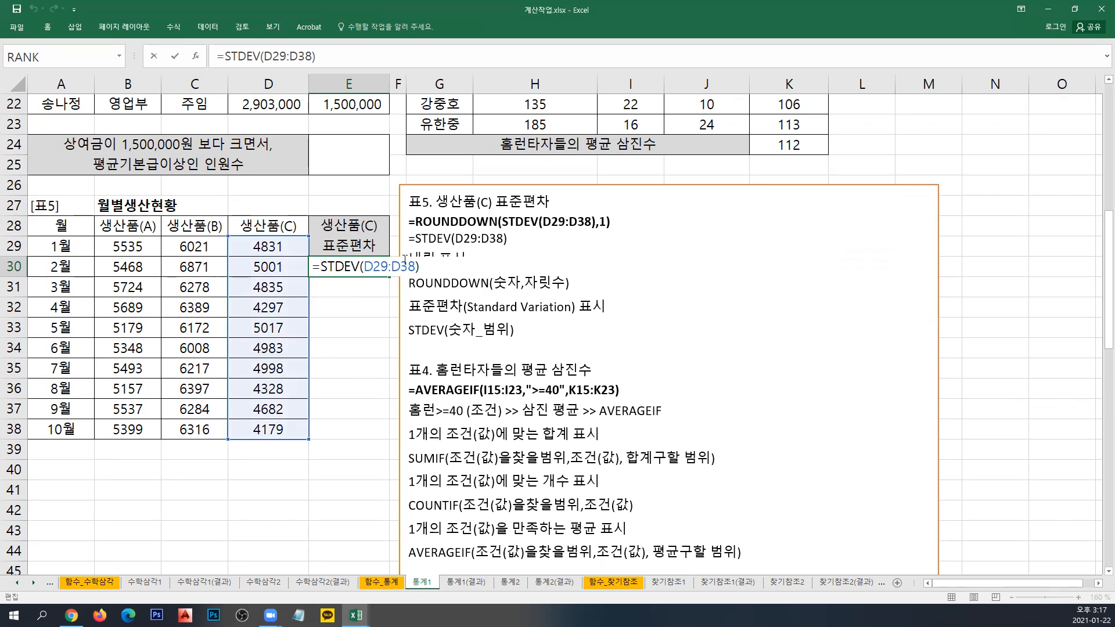
text(ROUNDD)
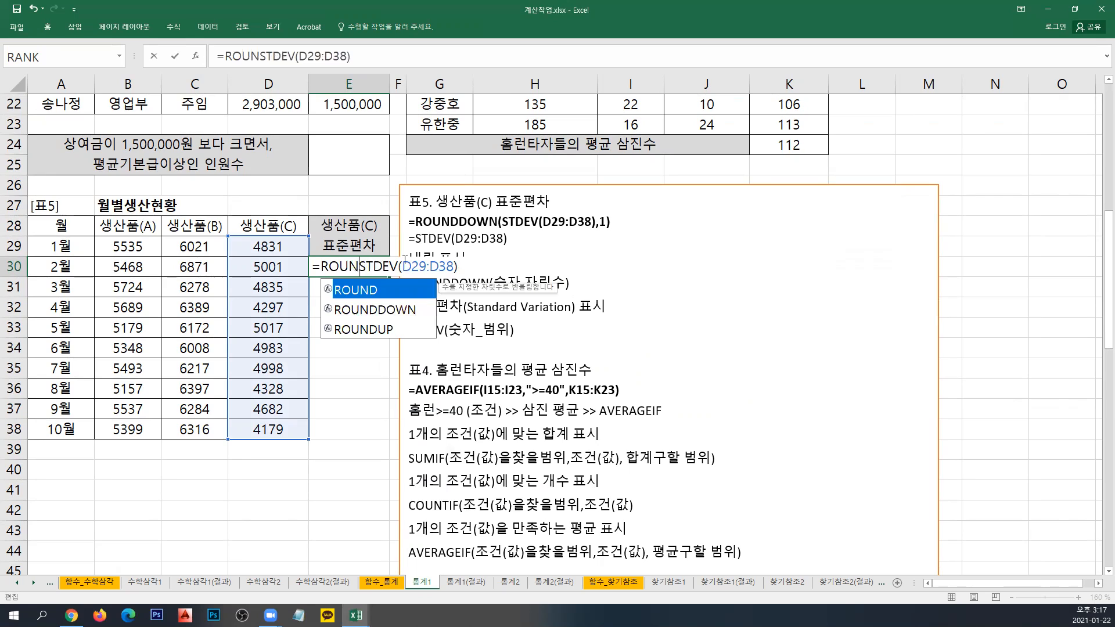
text(OWN()
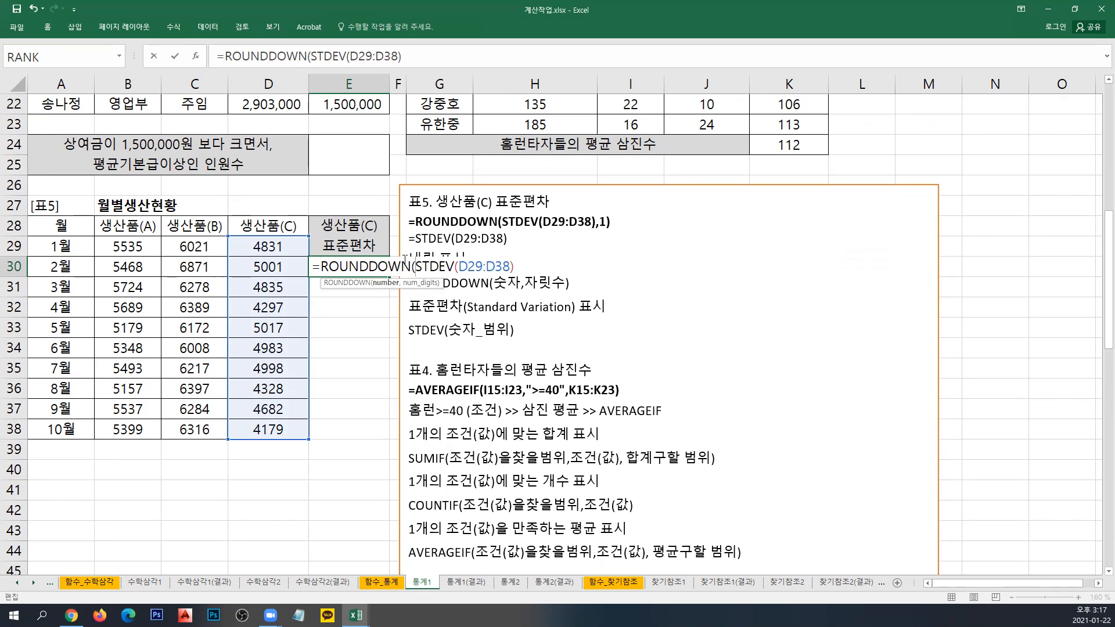
drag(418, 266, 514, 266)
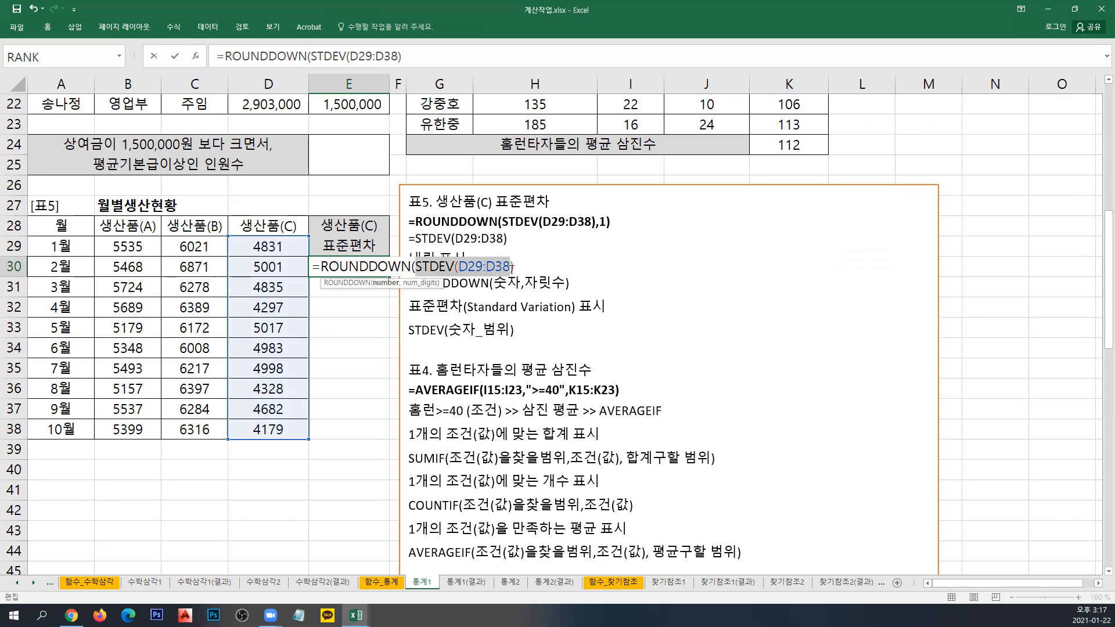
click(521, 267)
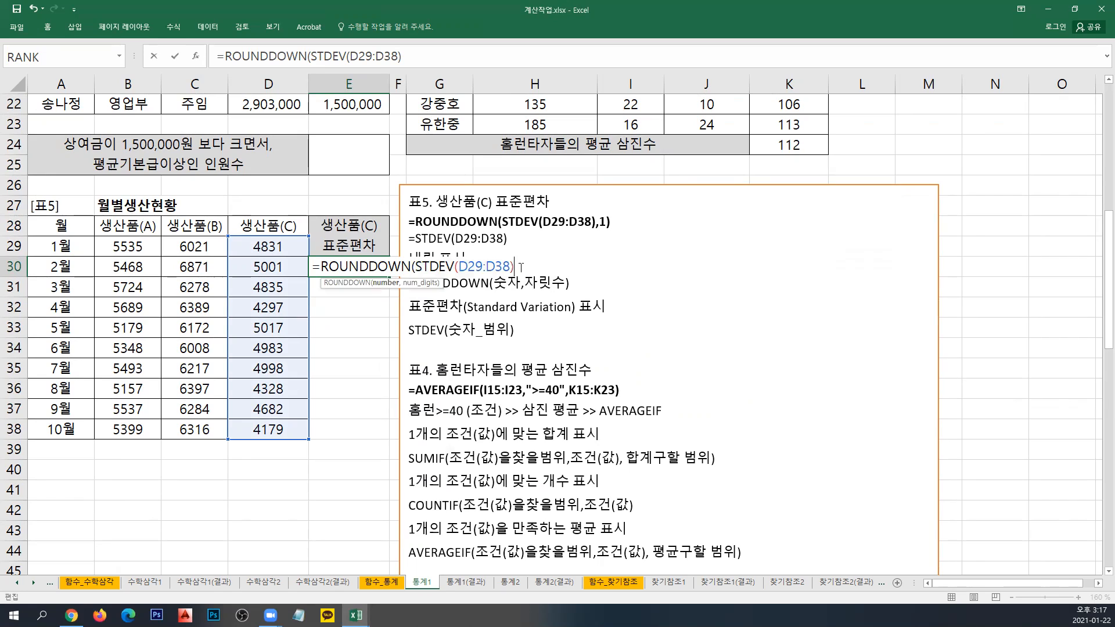
text(,1))
key(Return)
key(Up)
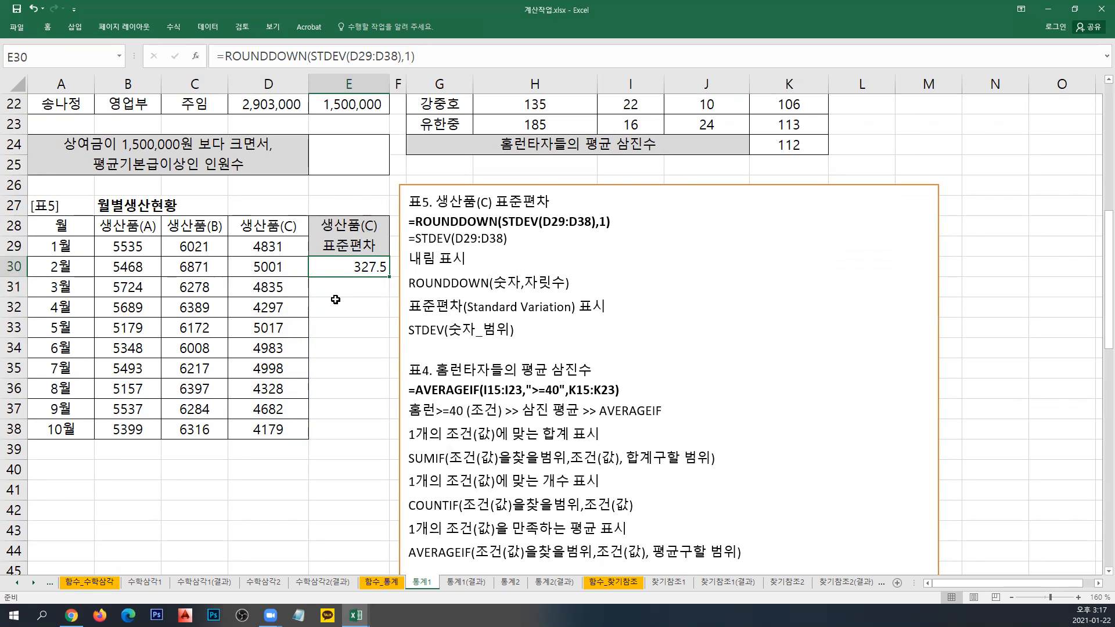
Move the notes text box off 표6 so that it starts in column K near row 27.
click(440, 186)
drag(440, 185, 794, 191)
click(1098, 583)
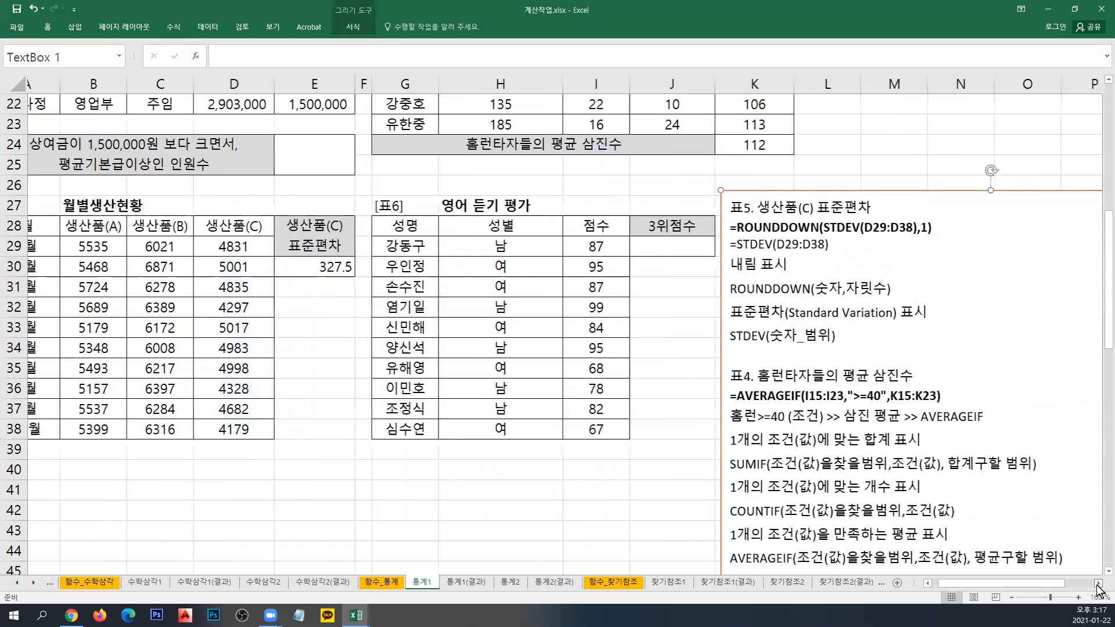
scroll(1098, 583, right, 4)
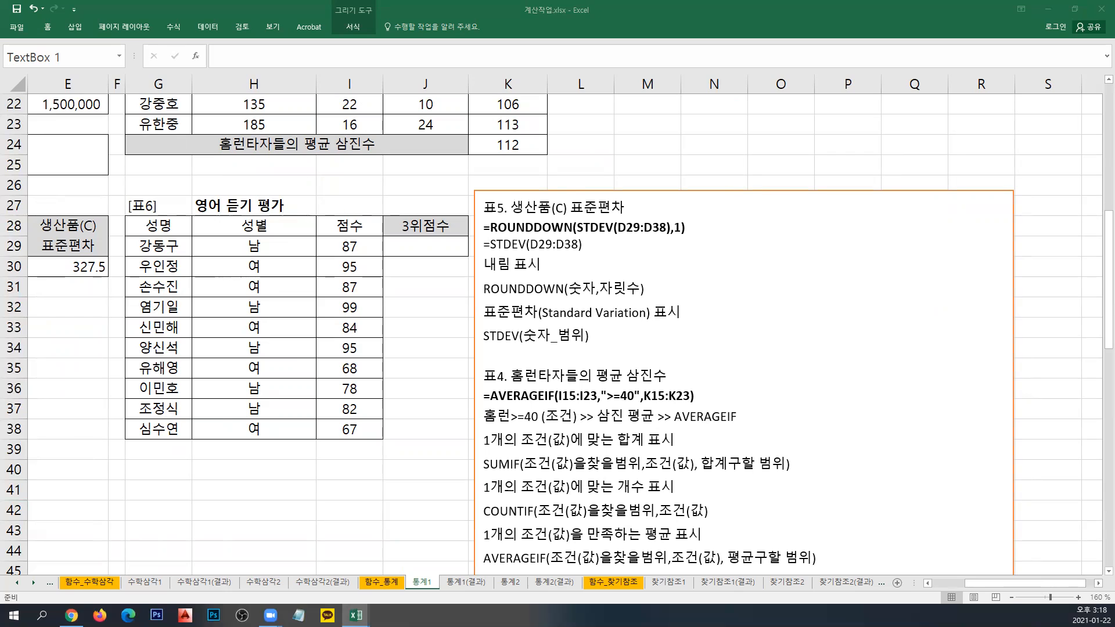
Paste the 표6 notes on =LARGE(I29:I38,3)&"점" above the 표5 notes and select the two lines explaining LARGE.
key(alt+Tab)
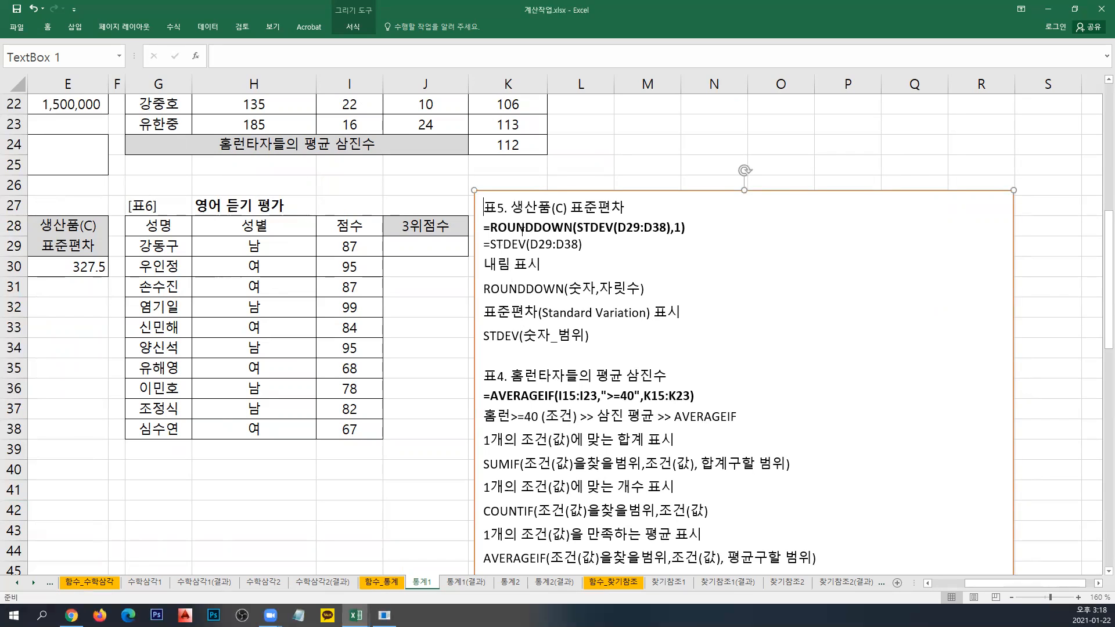
text(표6. 3위점수 =LARGE(I29:I38,3)&"점" 세번째 높은 점수 >> 세번째 큰 점수 >> LARGE 몇번째 큰값 표시 LARGE(숫자_범위,몇번째) 최대값(첫번째 큰값) 표시 MAX(숫자_범위) 몇번째 작은값 표시 SMALL(숫자_범위,몇번째) 최소값(첫번째 작은값) 표시 MIN(숫자_범위) 데이터 연결 & 연산자)
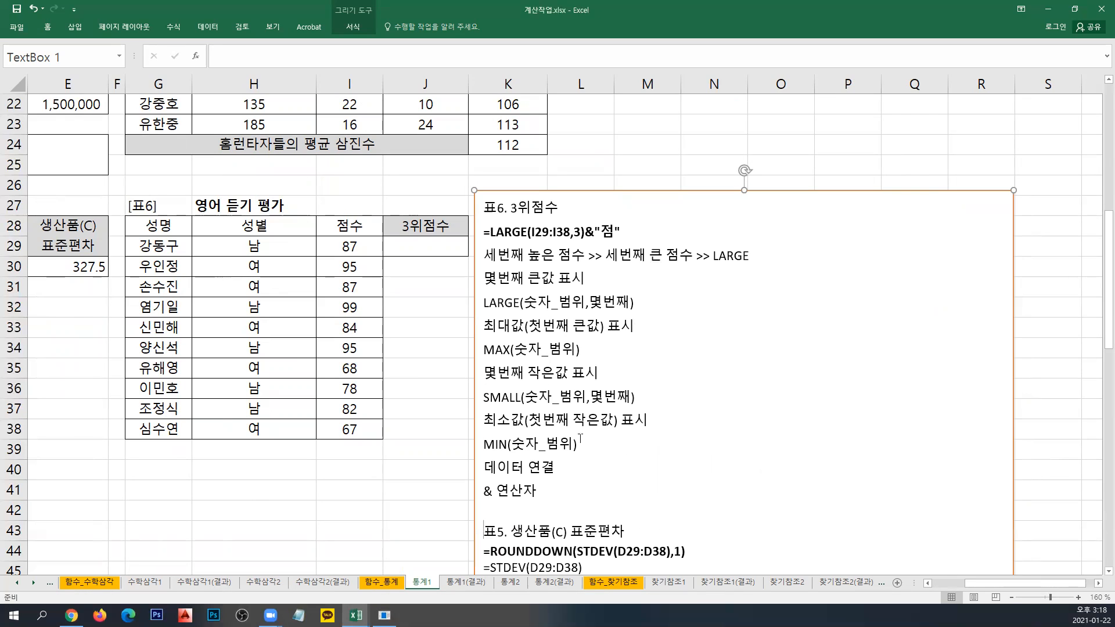
drag(484, 277, 657, 301)
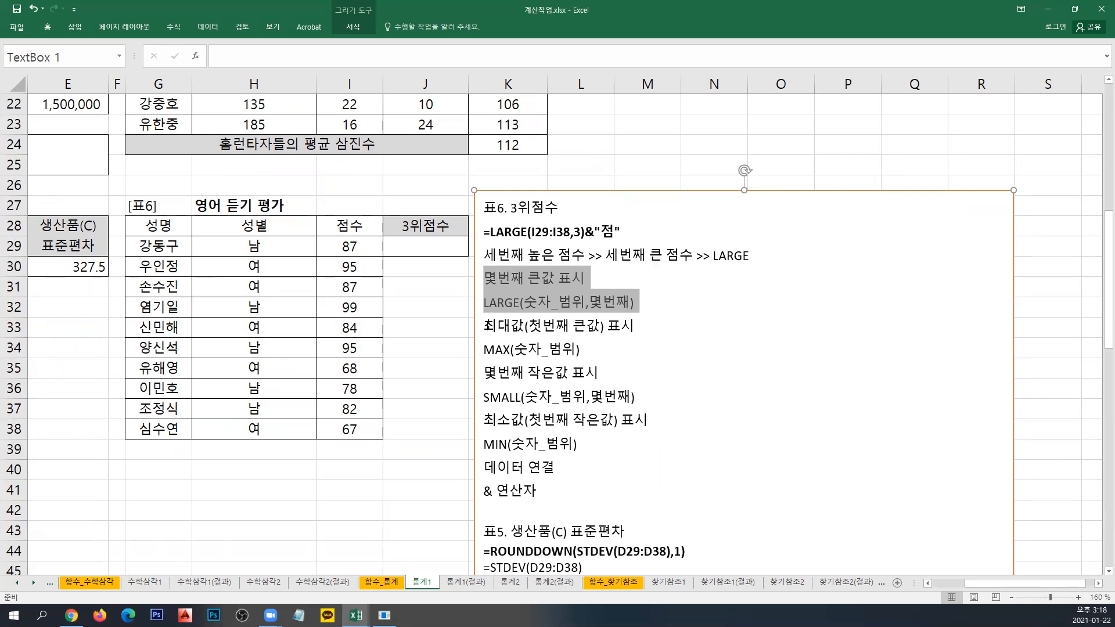
Examine the 표6 notes on MAX, SMALL and MIN, and the line relating the third-highest score to LARGE.
drag(484, 325, 591, 352)
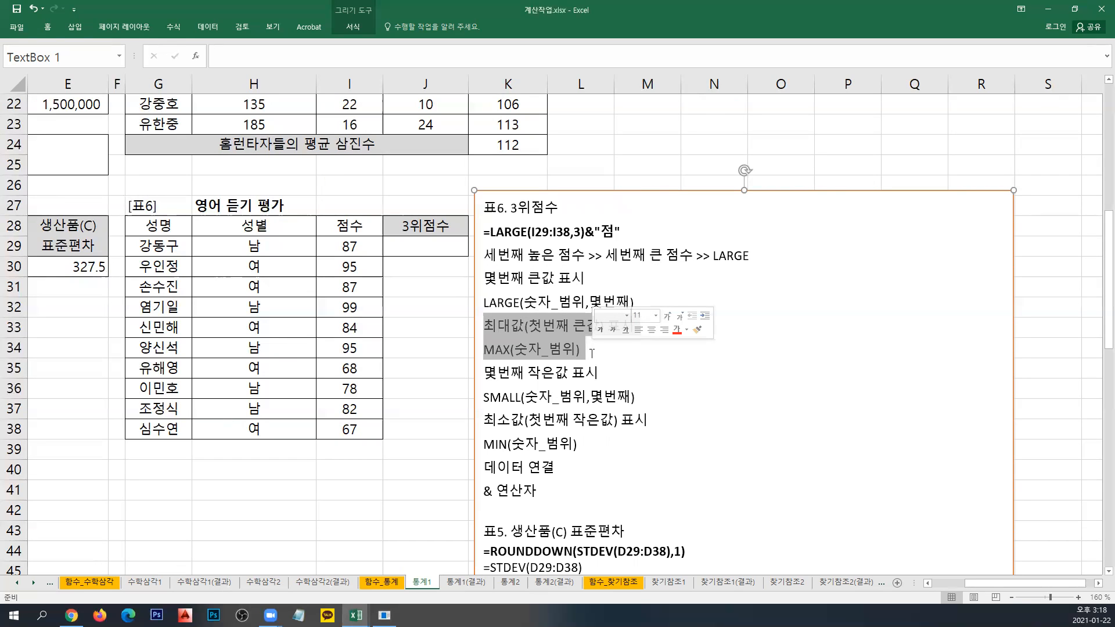
click(484, 372)
drag(484, 372, 638, 400)
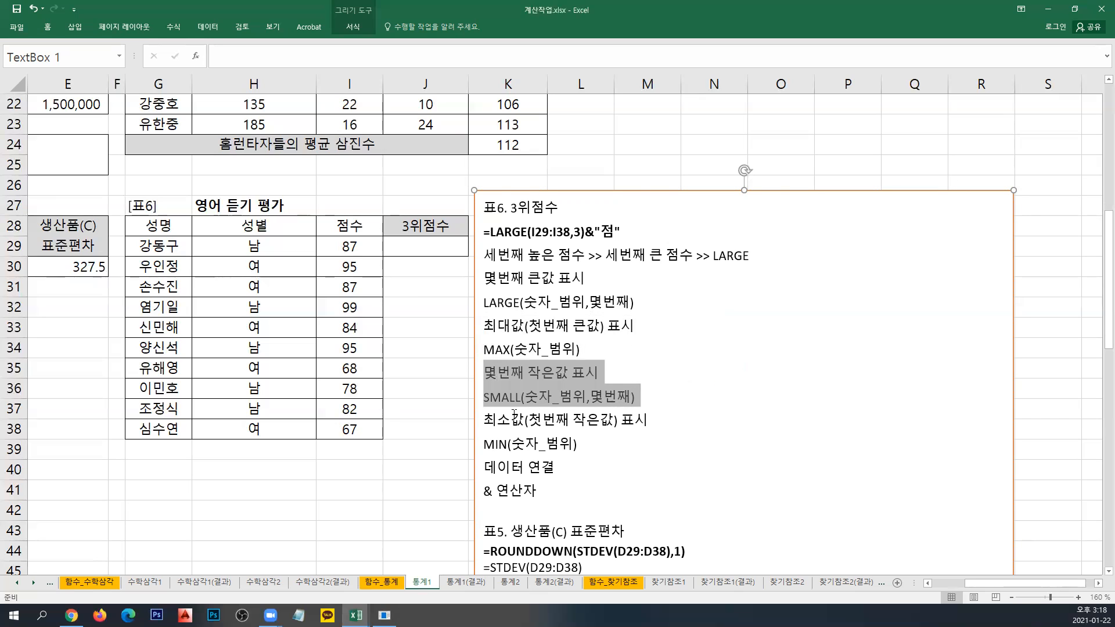
drag(484, 418, 592, 439)
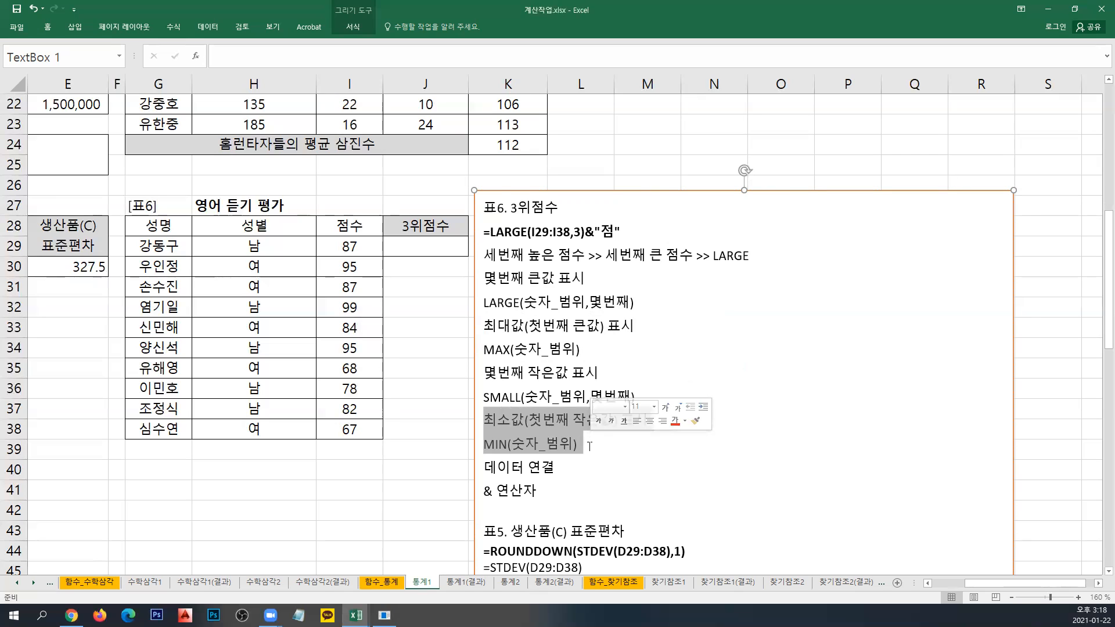
click(590, 446)
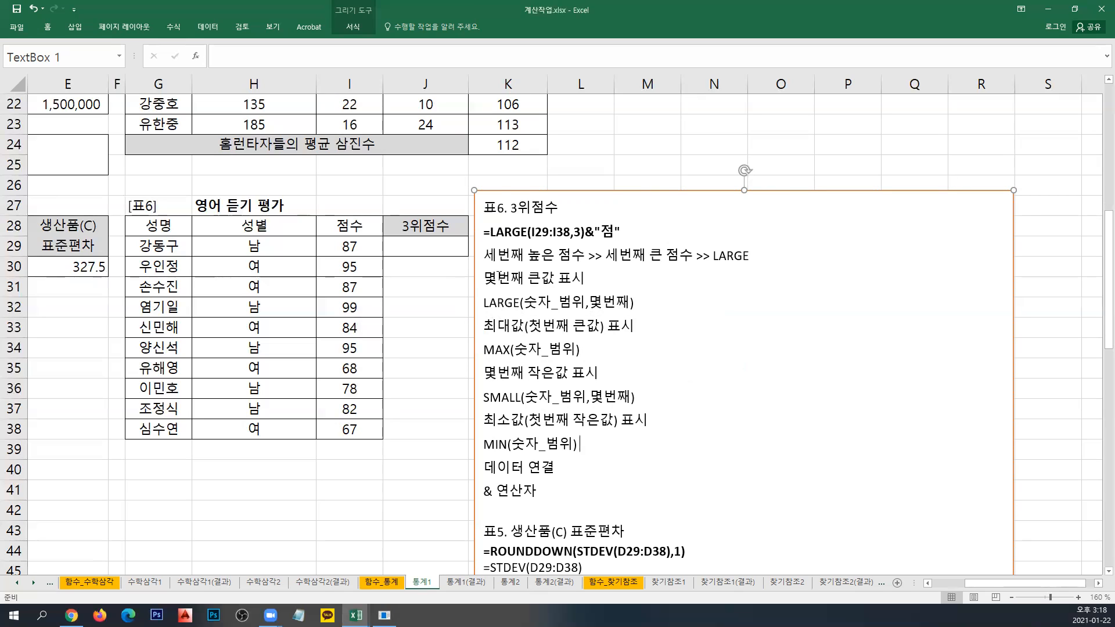
drag(484, 256, 576, 256)
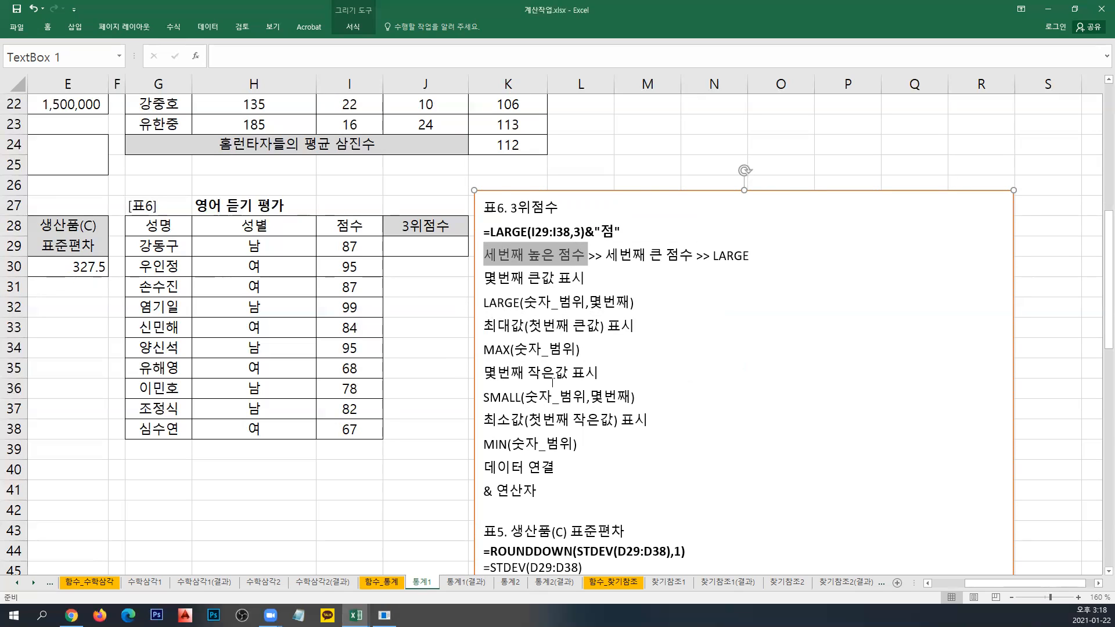
drag(605, 255, 689, 259)
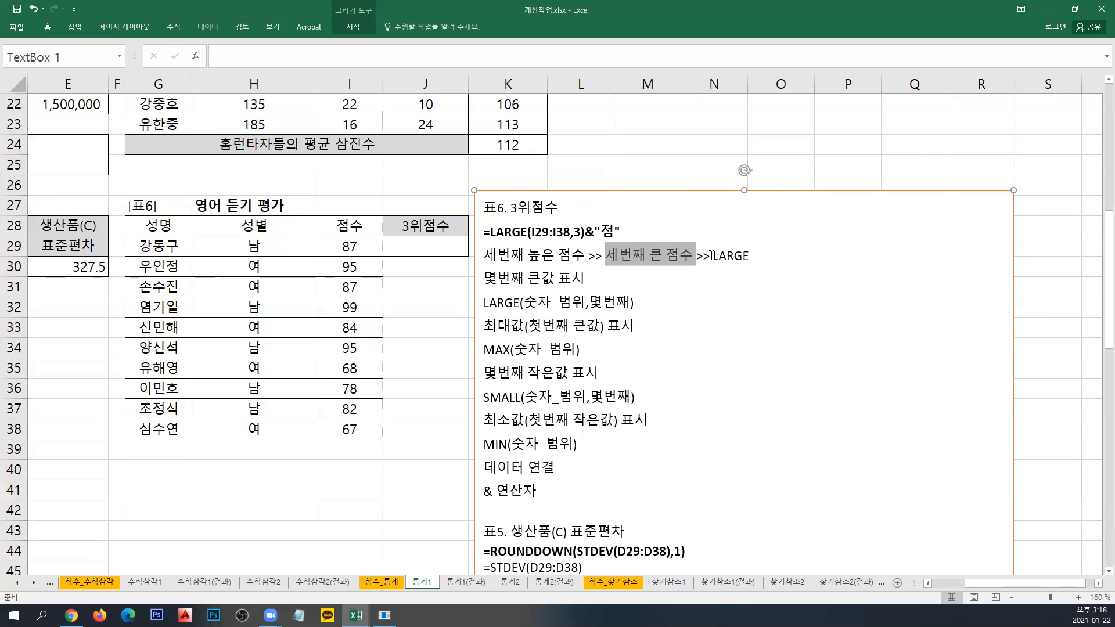
drag(697, 256, 747, 262)
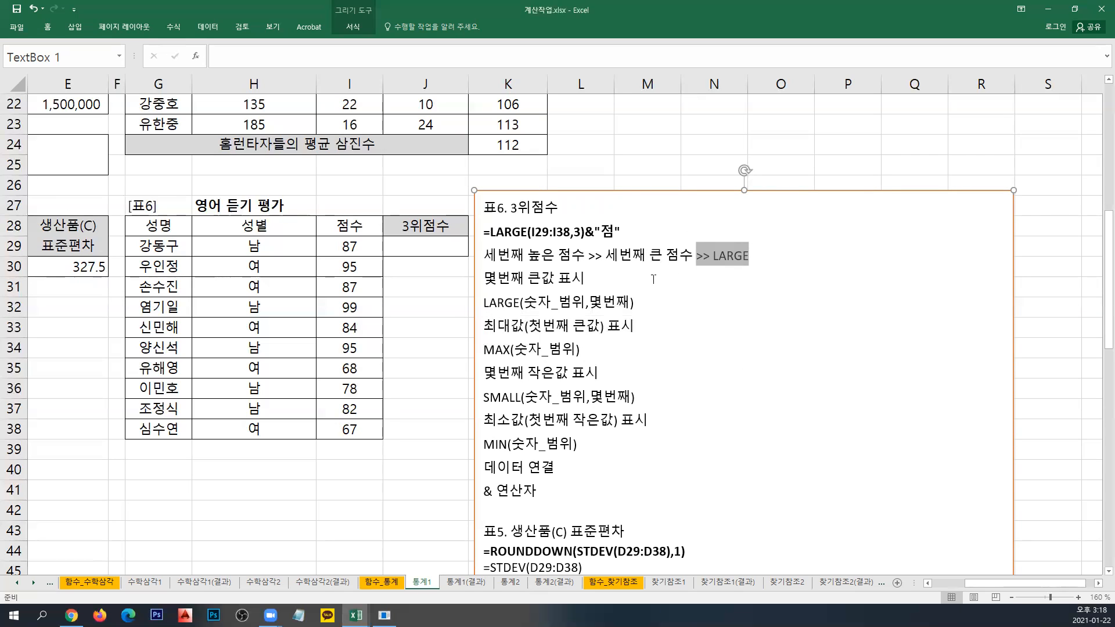
Enter =LARGE(I29:I38,3) in J29 to find the third-highest score in 표6.
click(438, 244)
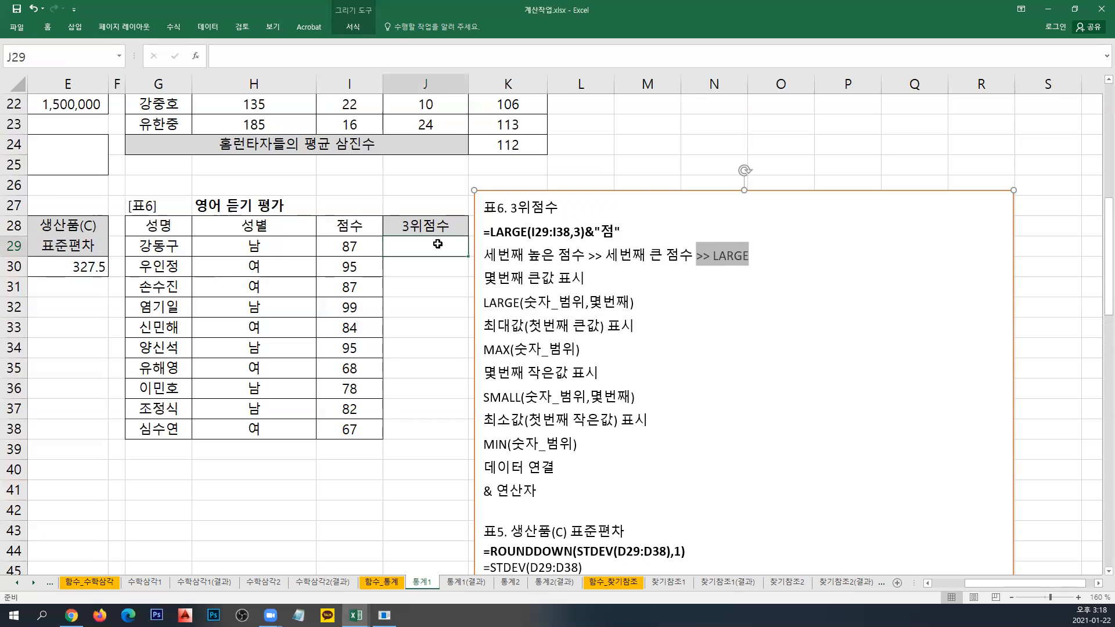
text(=LARGE)
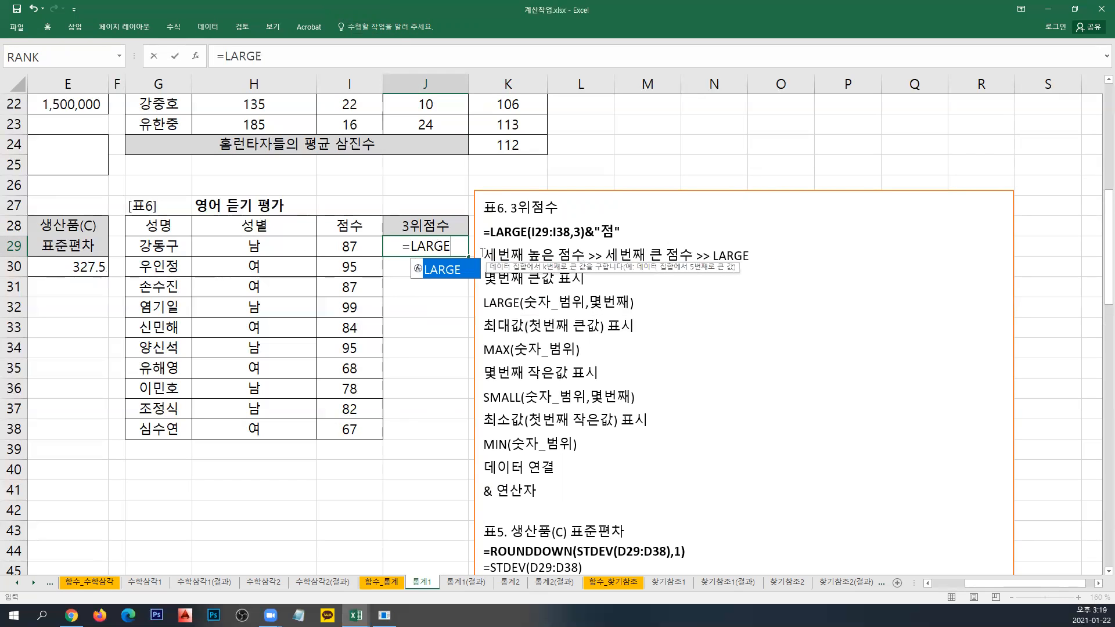
text(()
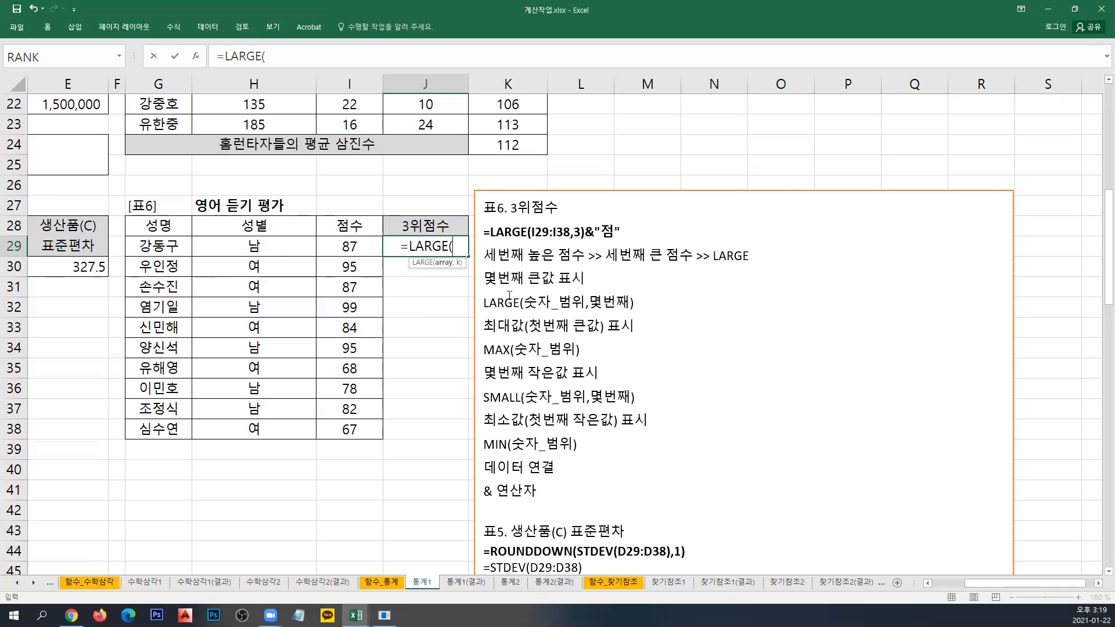
drag(365, 246, 365, 427)
text(,)
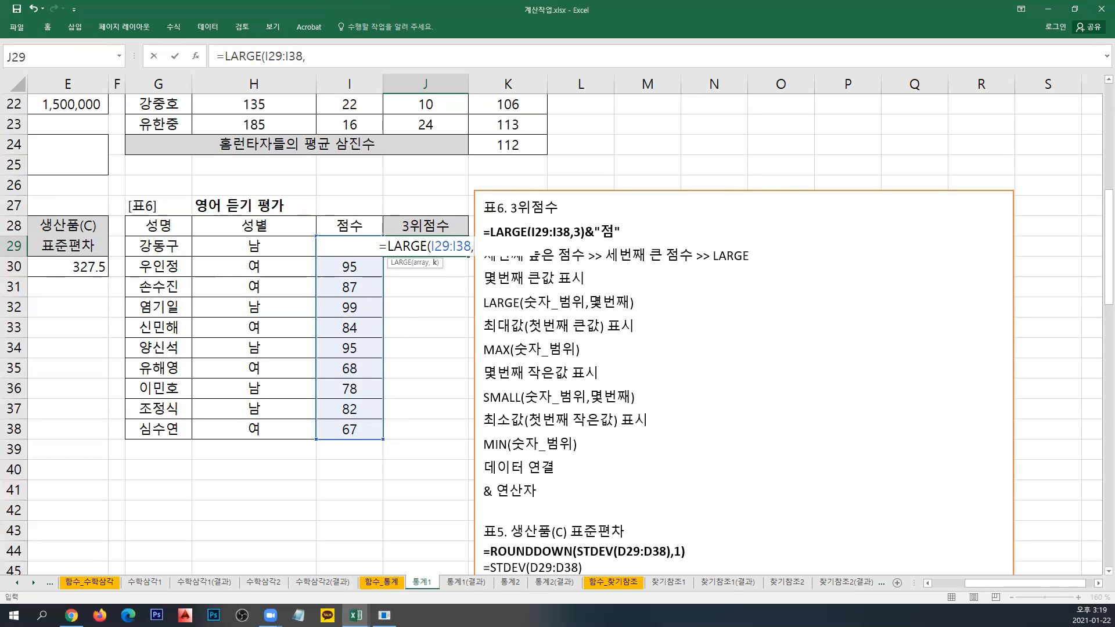
text(3)
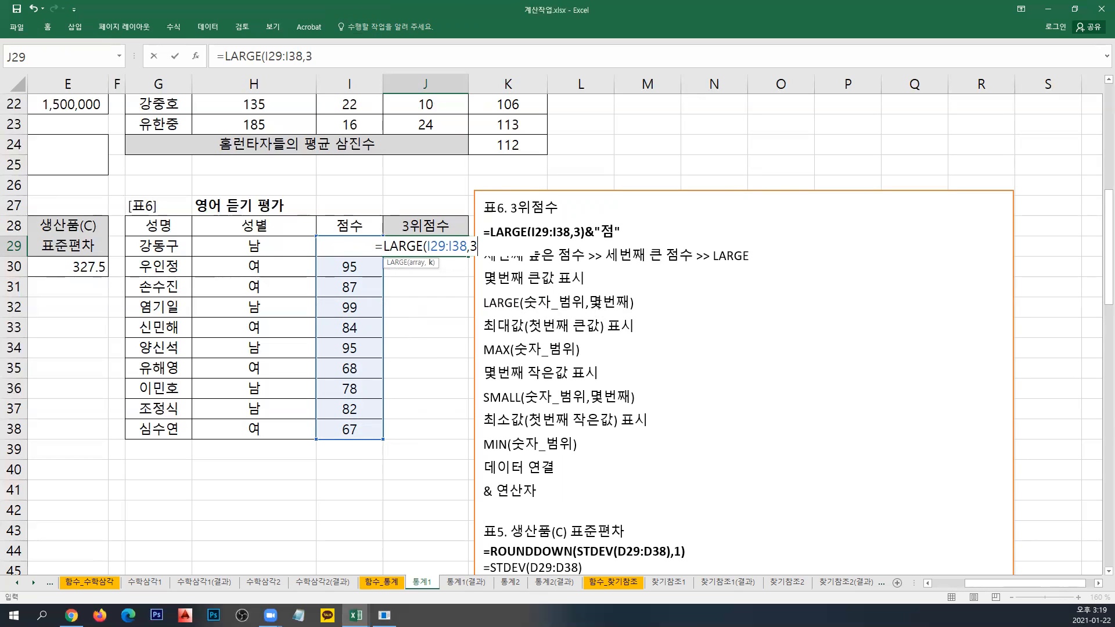
text())
key(Return)
key(Up)
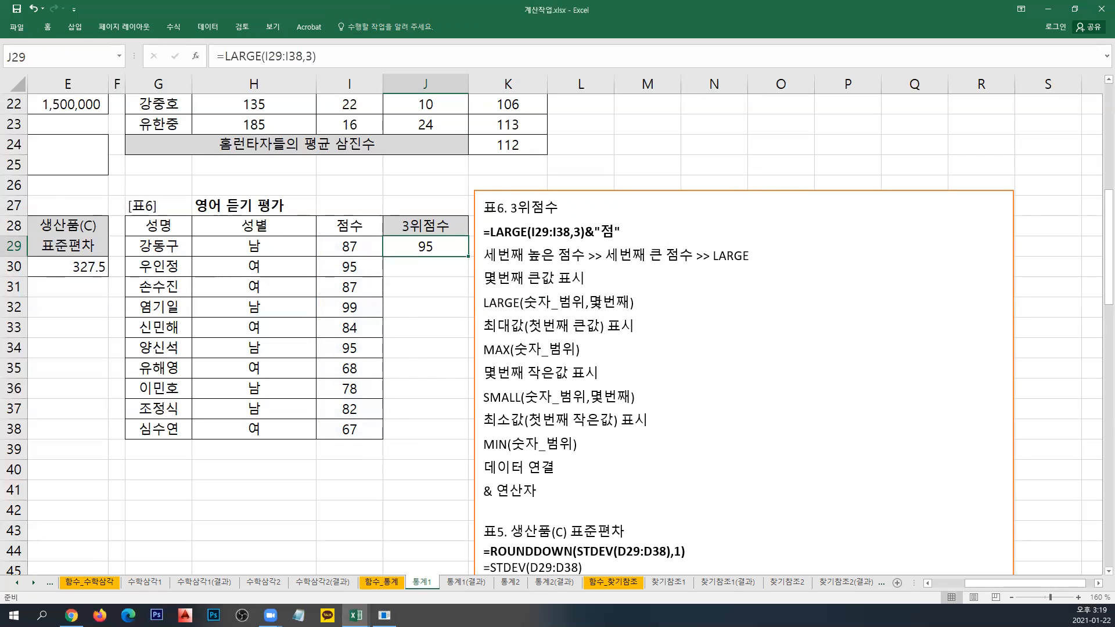
Append the unit 점 to the J29 formula, giving =LARGE(I29:I38,3)&"점".
double_click(454, 247)
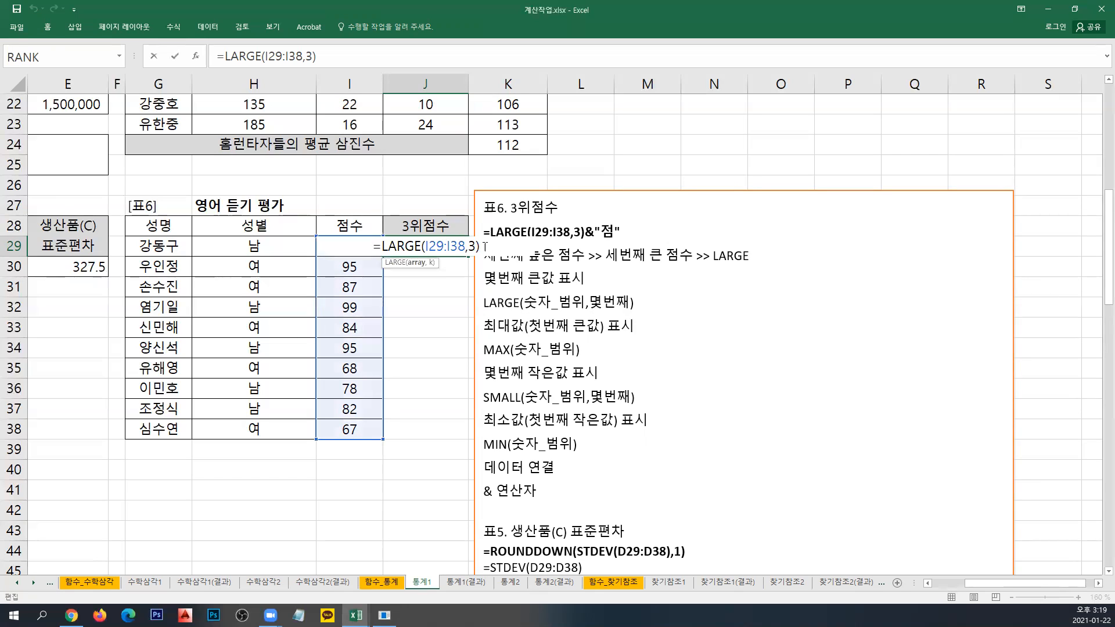
text(&)
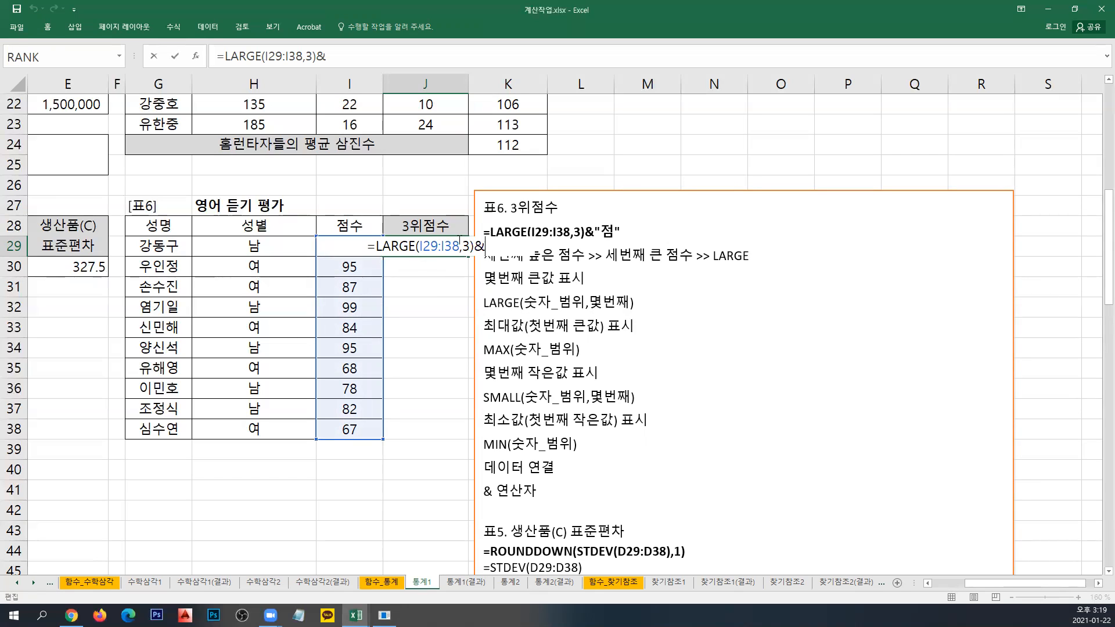
text("w)
key(BackSpace)
text(ㅈㅓㅁ")
key(ctrl+Return)
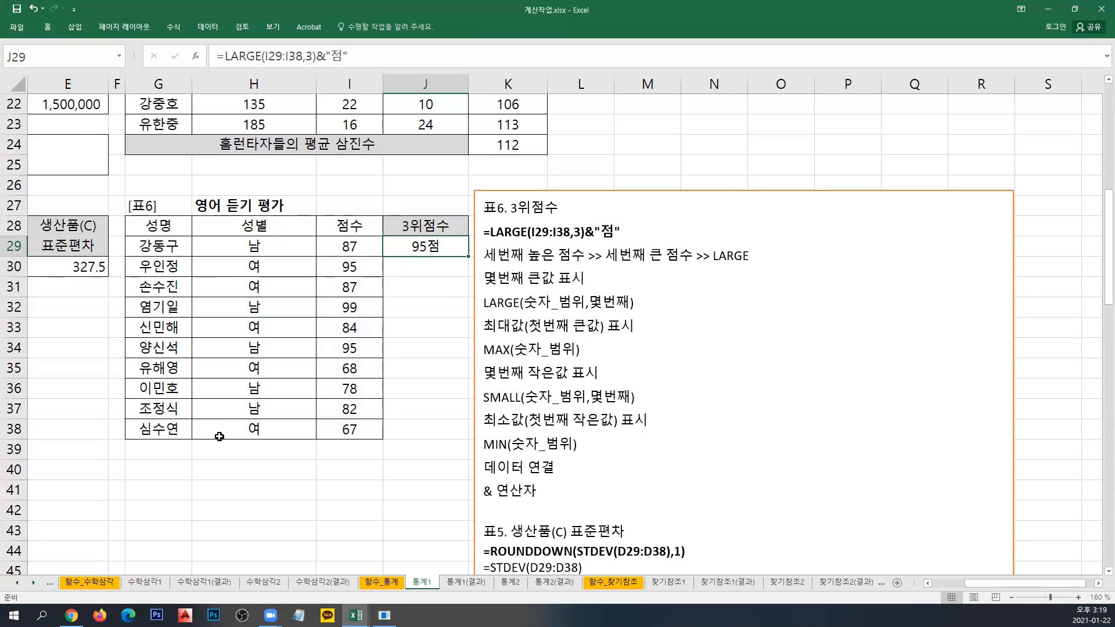
Open the 통계2 sheet and enter the textbook reference 교재 92페이지 in F1.
click(509, 582)
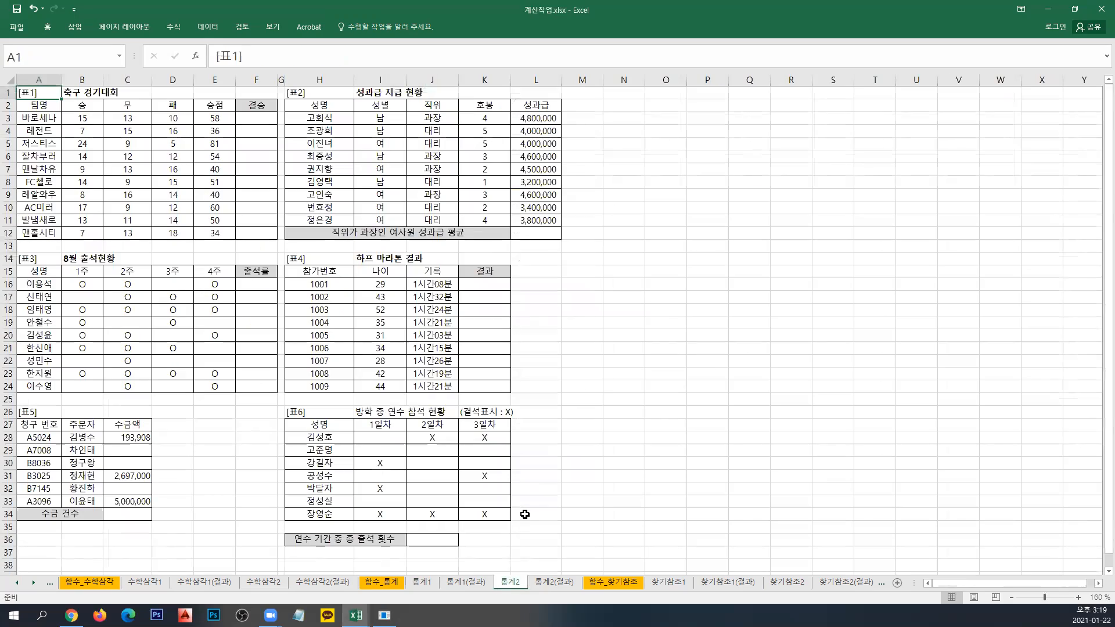
ctrl+scroll(529, 507, up, 3)
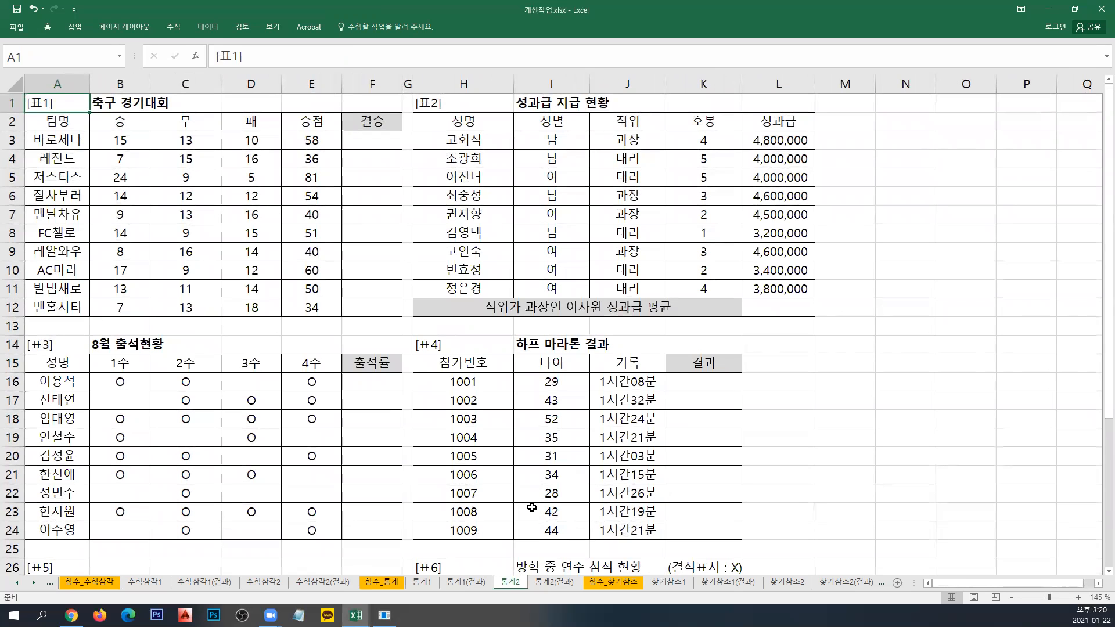
scroll(532, 508, up, 1)
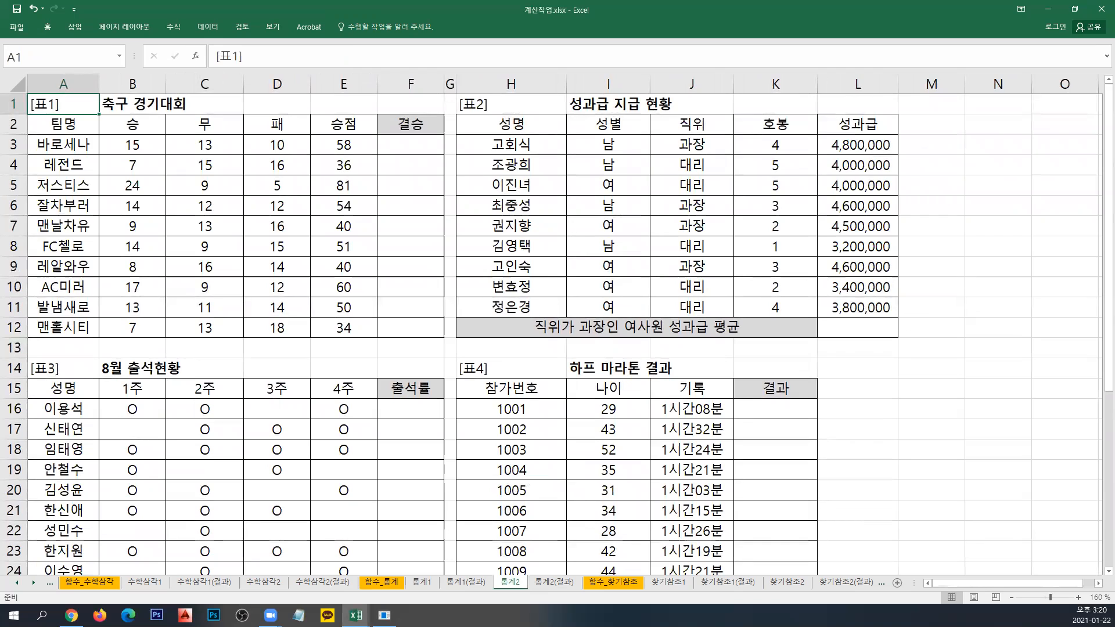
key(ctrl+v)
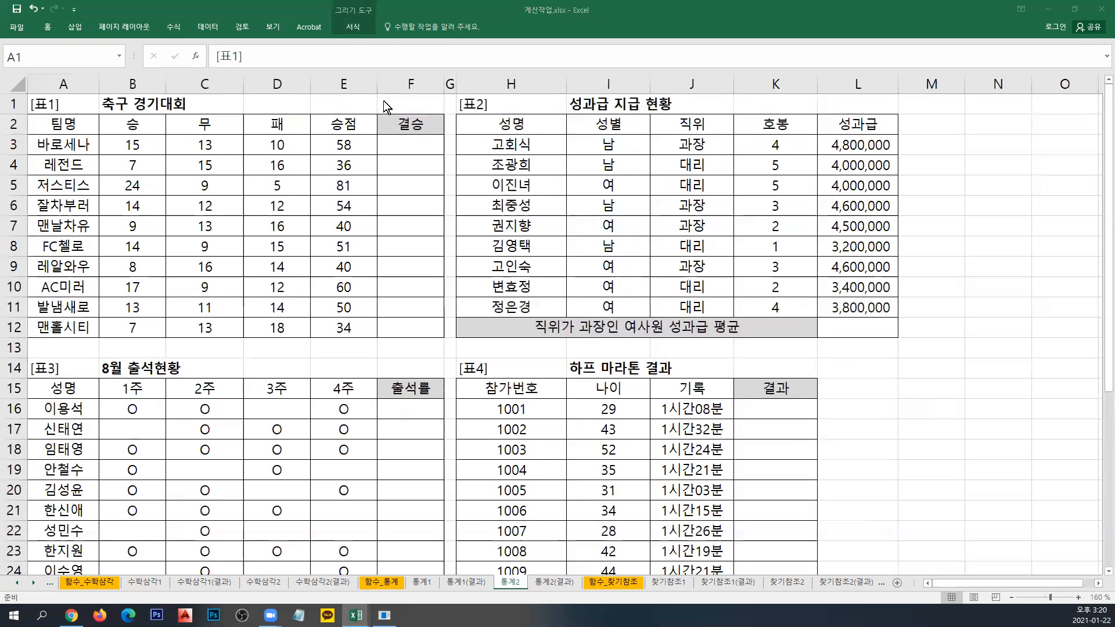
click(390, 103)
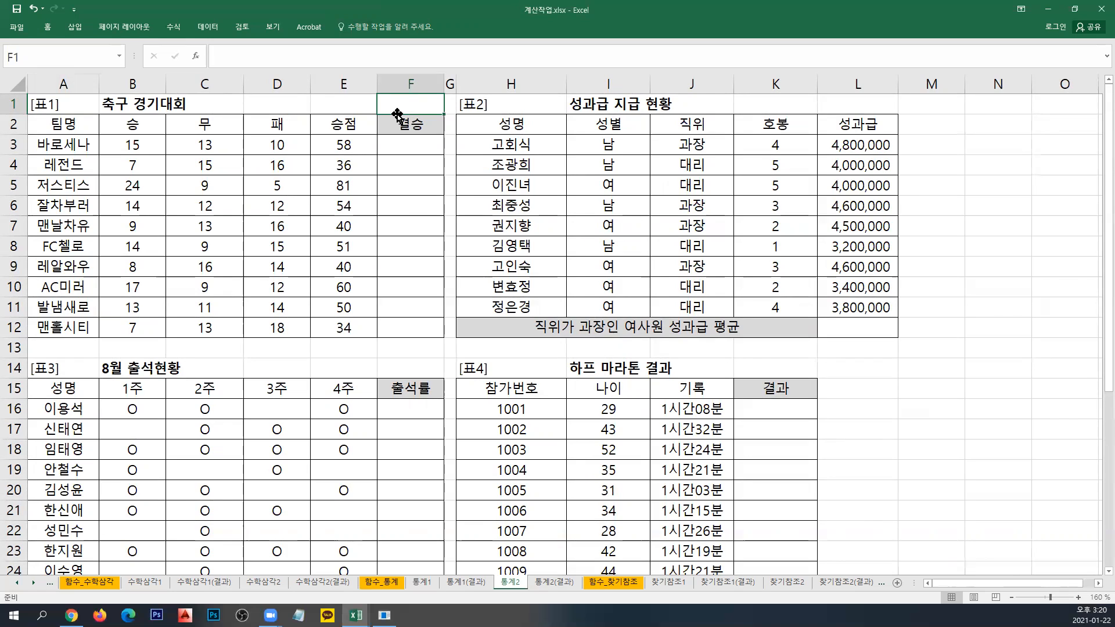
text(교재 92페이지)
key(Return)
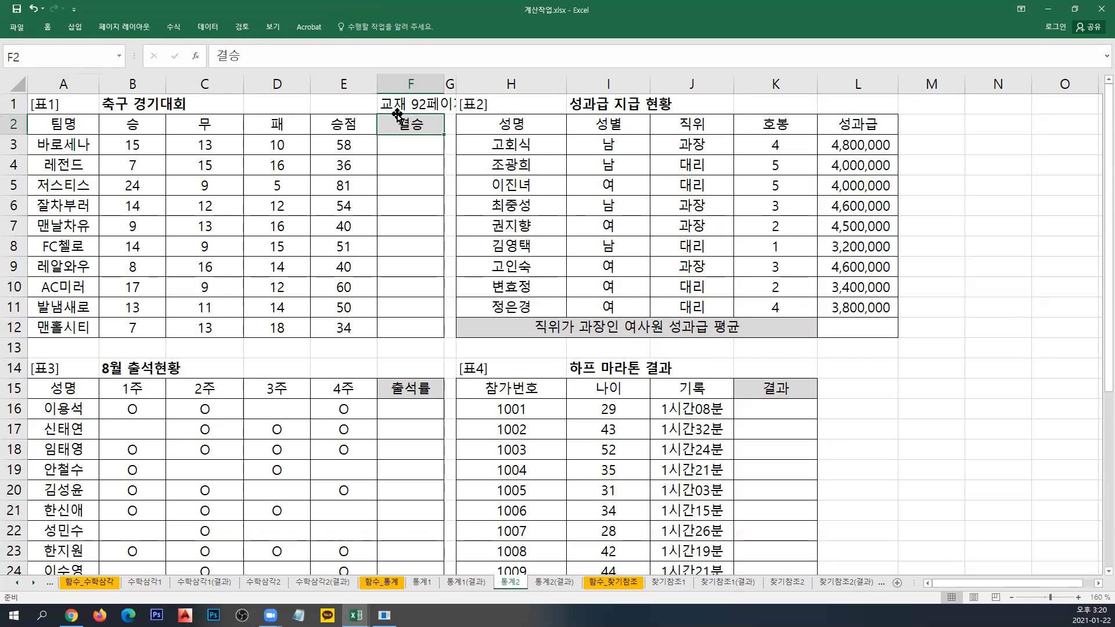
Right-align the textbook reference in F1 and set its font color to red.
click(397, 107)
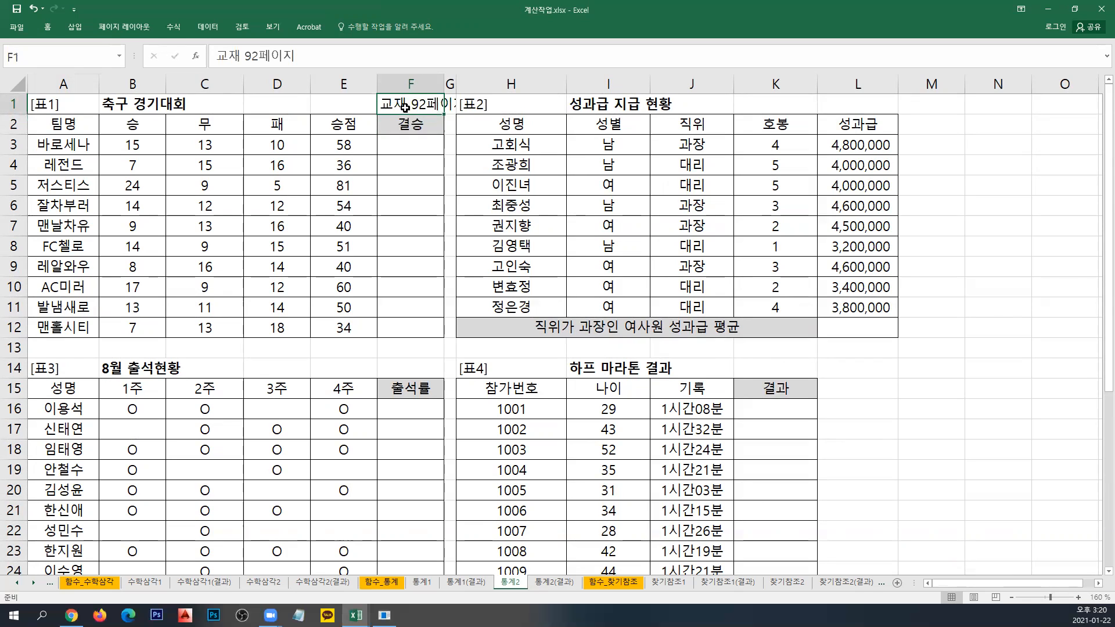
click(52, 30)
click(263, 66)
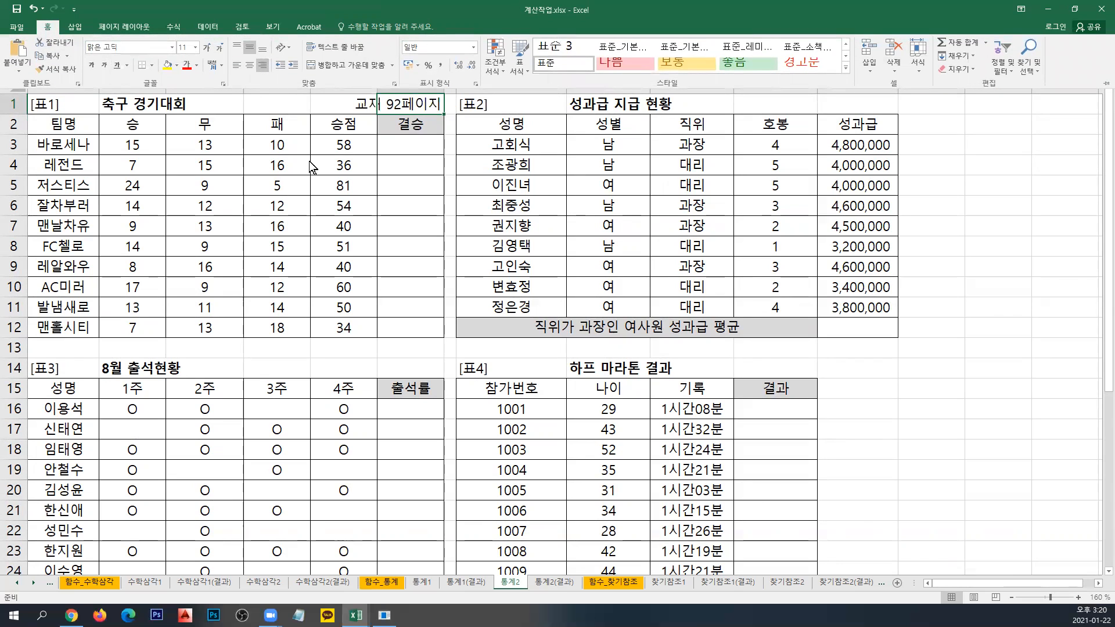
click(186, 65)
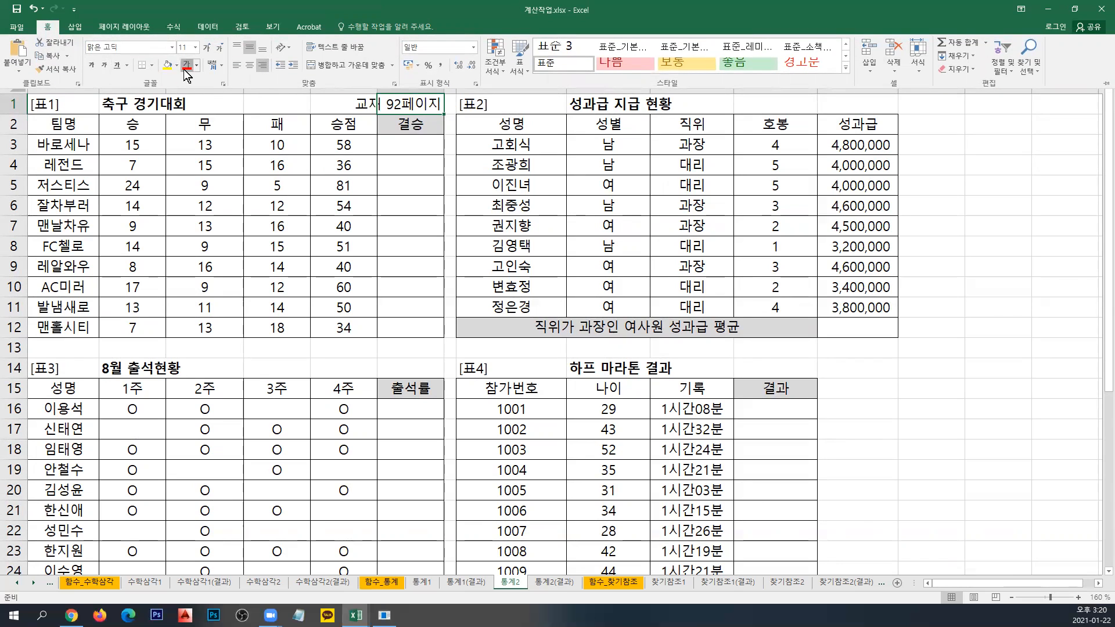
Insert a text box beside 표1 and paste in the notes on =IF(RANK.EQ(E3,$E$3:$E$12,0)<=3,"결승진출"," ").
click(403, 147)
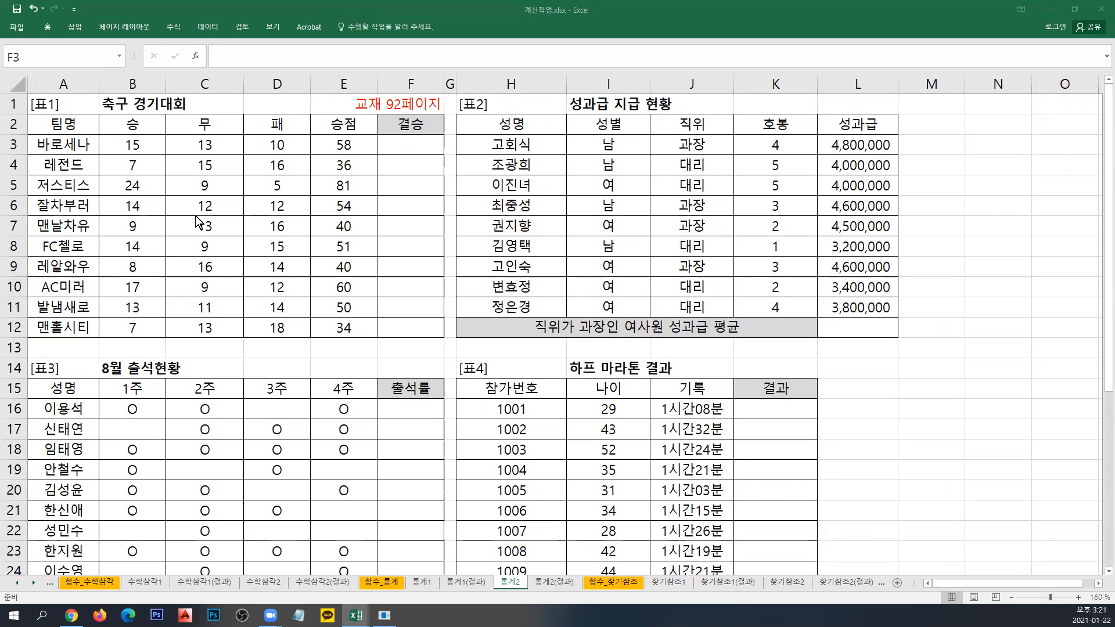
click(78, 26)
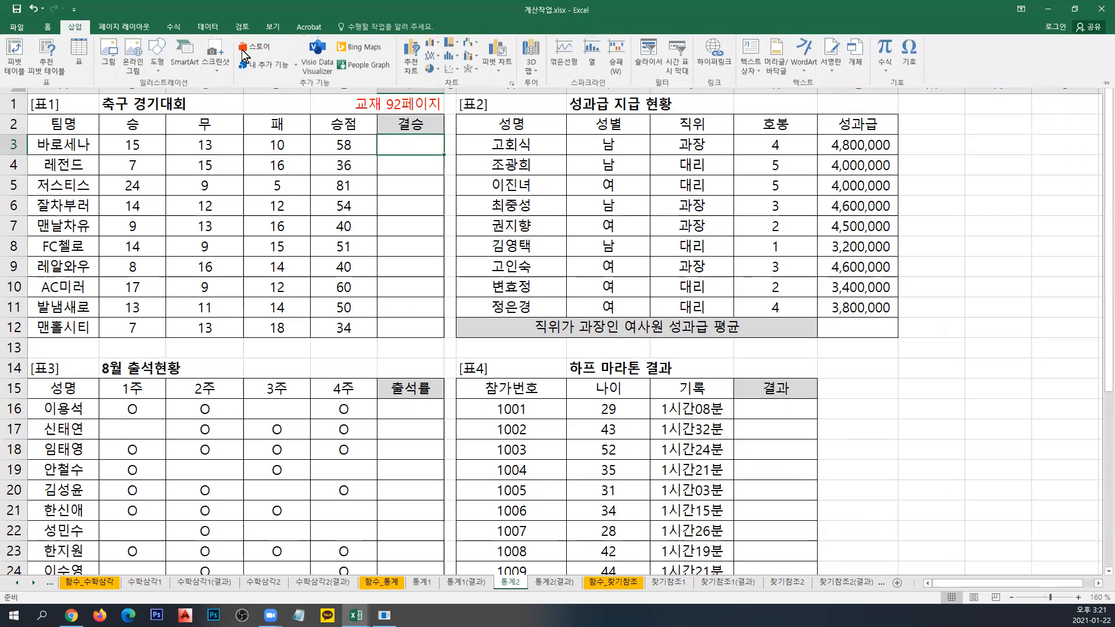
click(750, 53)
click(453, 140)
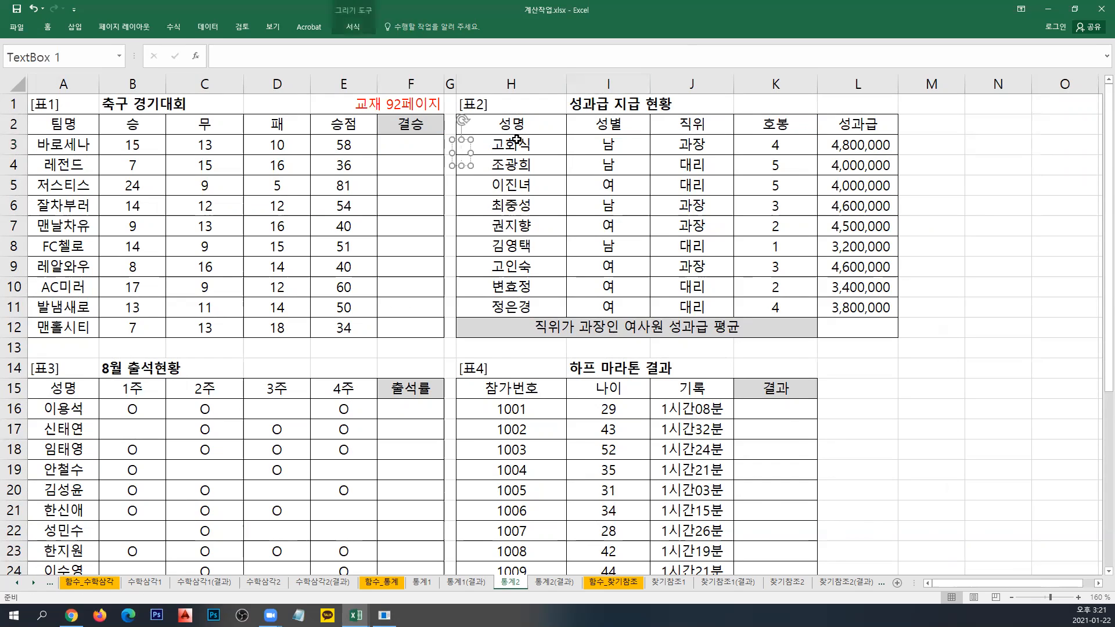
key(ctrl+v)
Give the notes text box the white-filled, orange-outlined shape style and move it up so that it starts in column H at row 1.
click(352, 26)
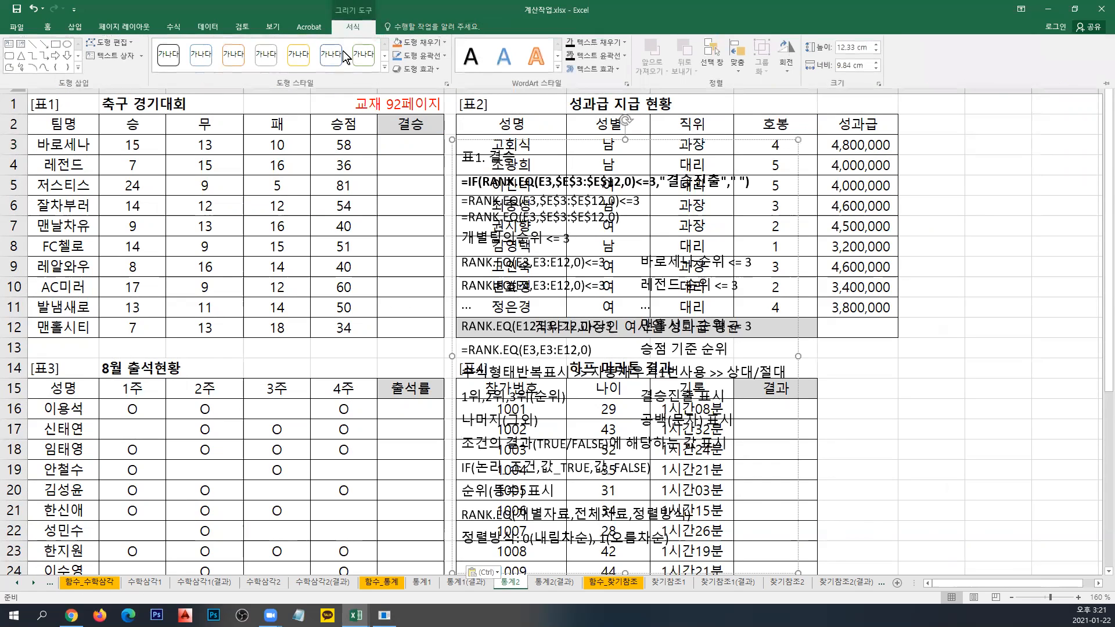
click(236, 56)
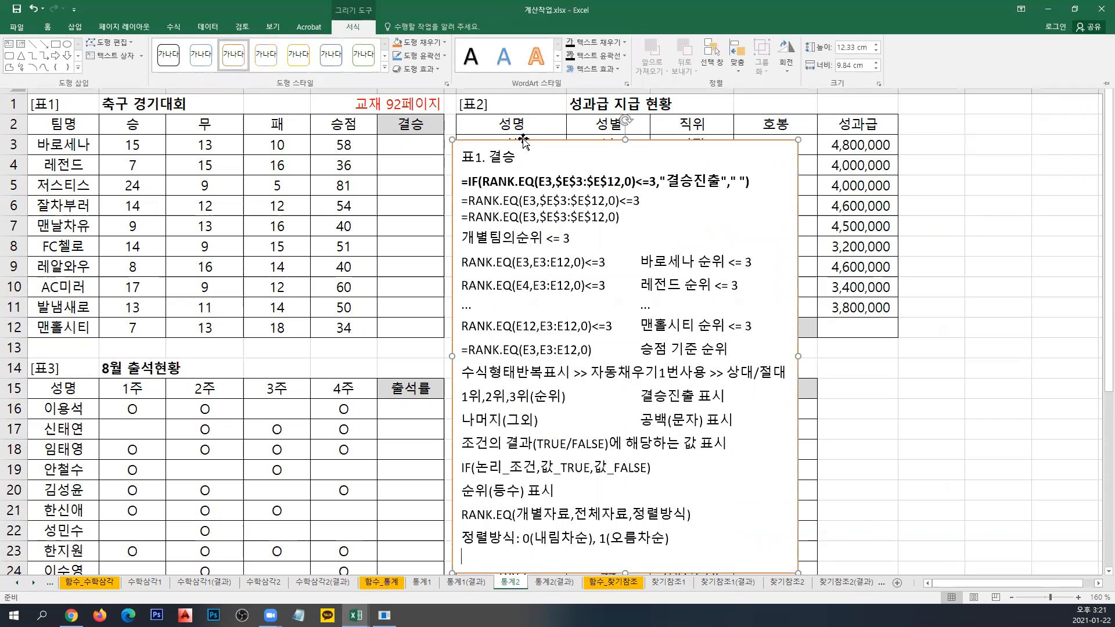
click(523, 139)
drag(542, 133, 548, 87)
click(422, 147)
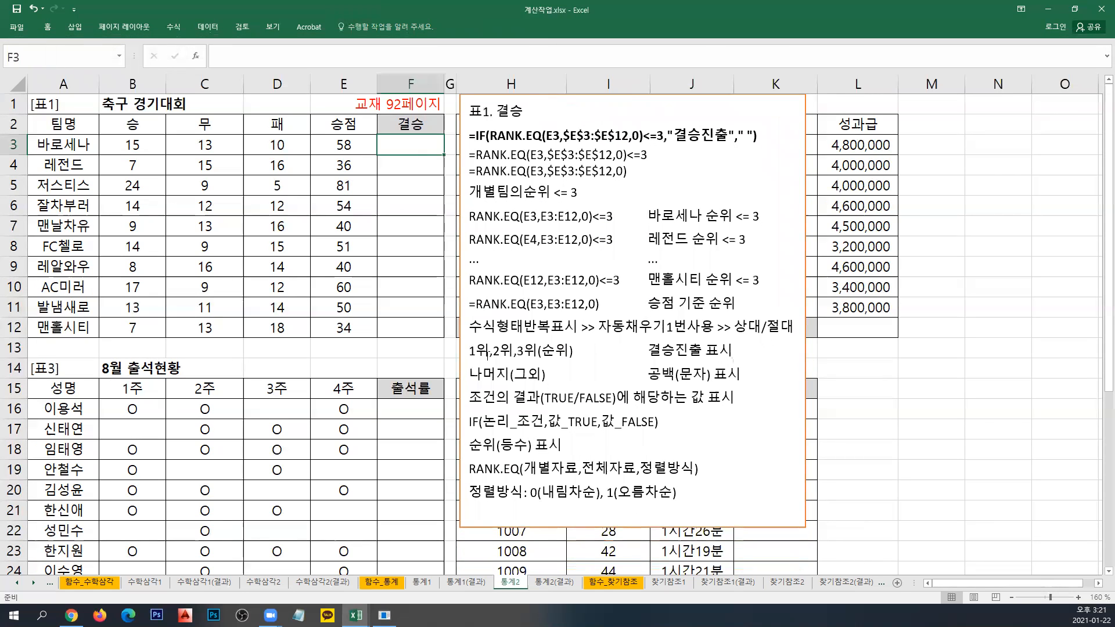
Review the 표1 notes on the IF and RANK.EQ arguments and the 결승 range F3:F12 that the formula must cover.
click(470, 397)
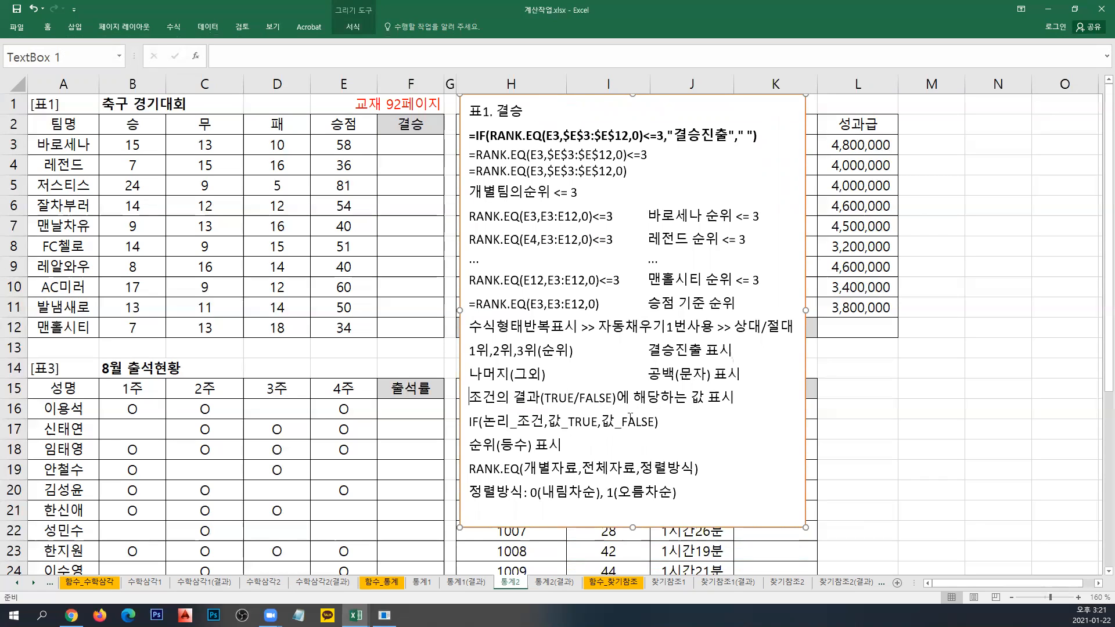
drag(469, 444, 568, 445)
drag(465, 470, 524, 472)
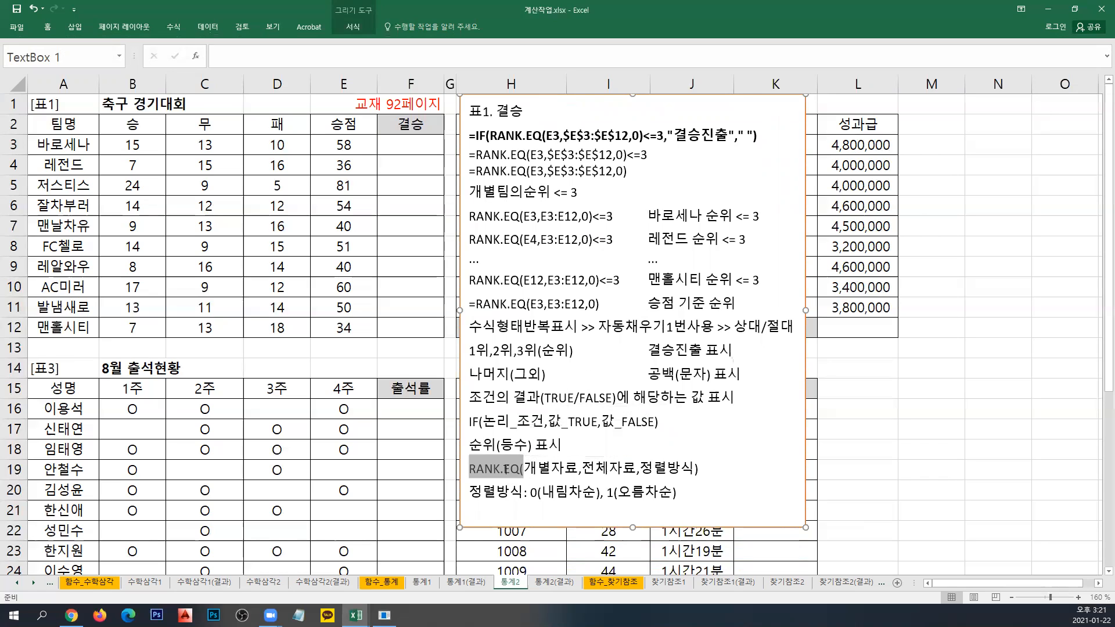
click(505, 469)
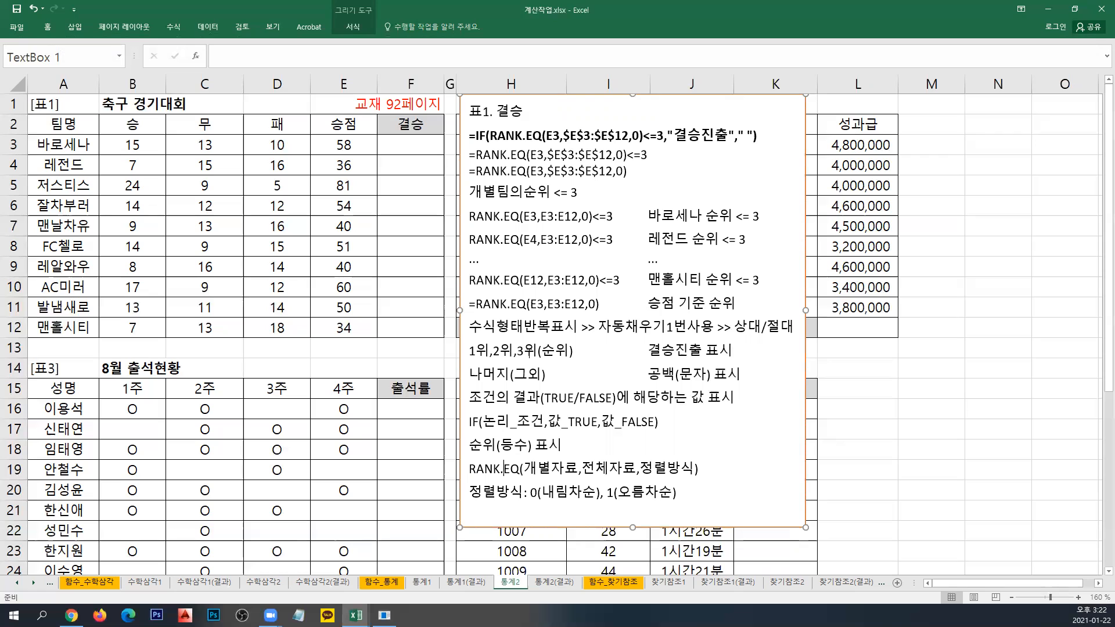
drag(648, 350, 702, 352)
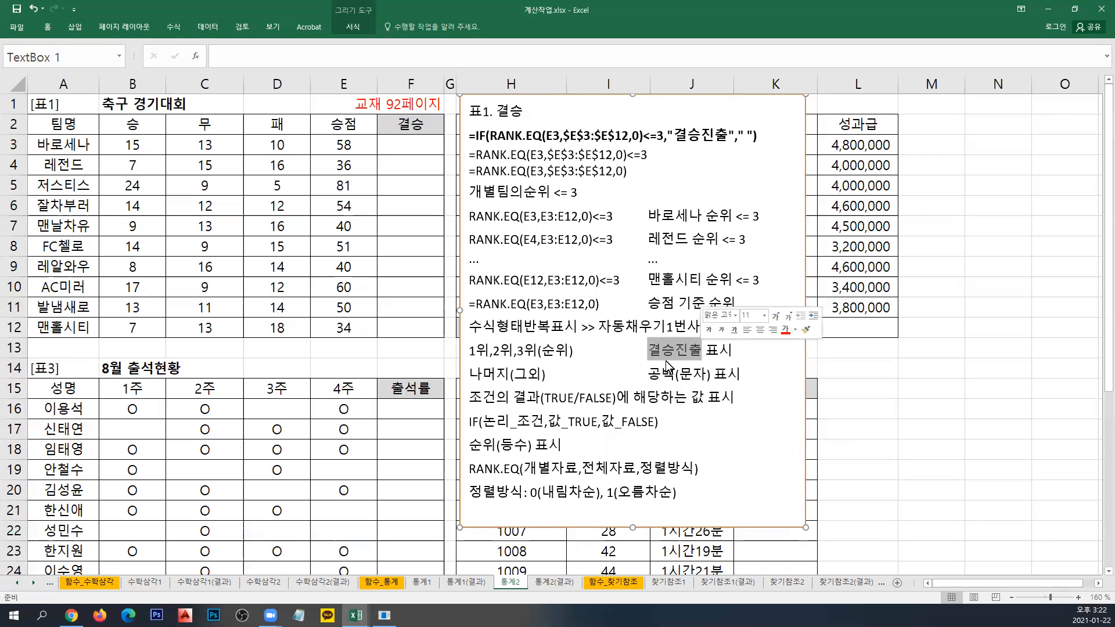
drag(468, 374, 541, 374)
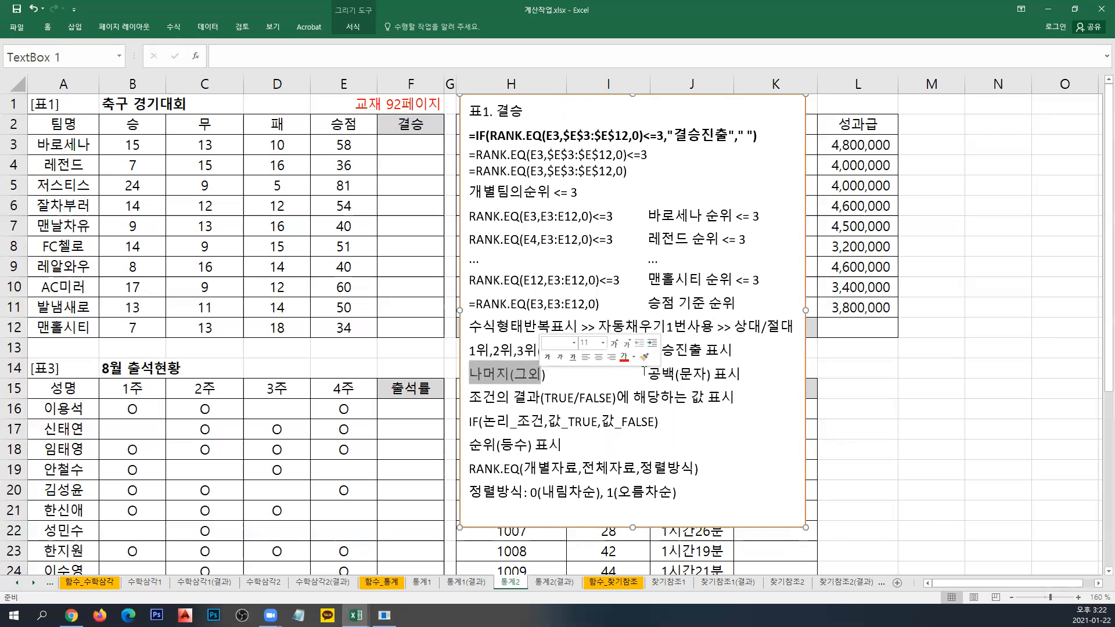
click(739, 370)
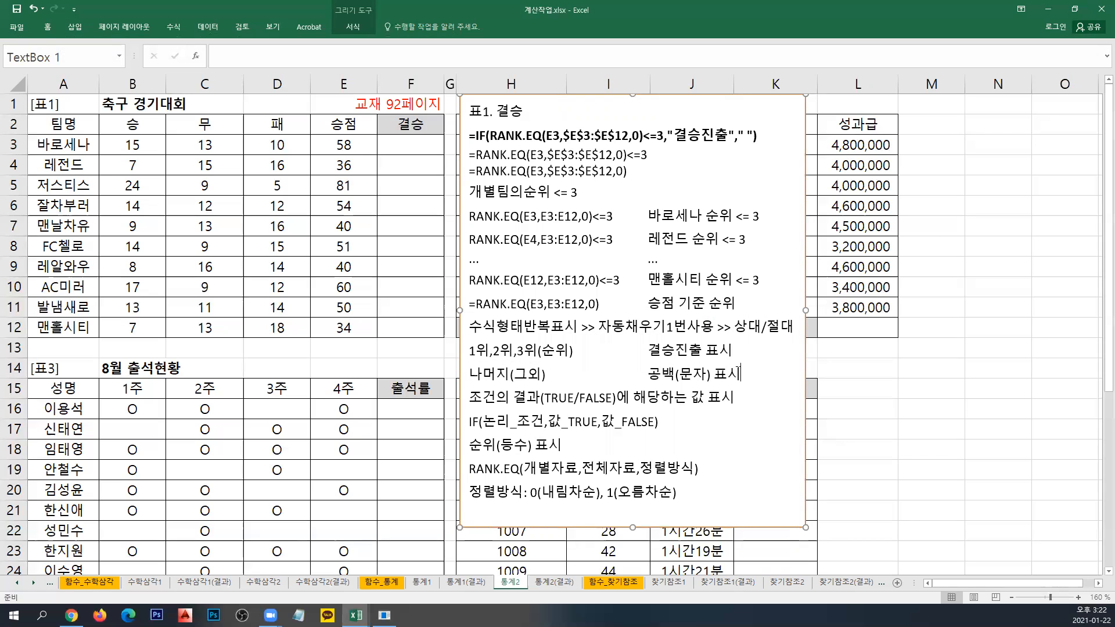
click(417, 152)
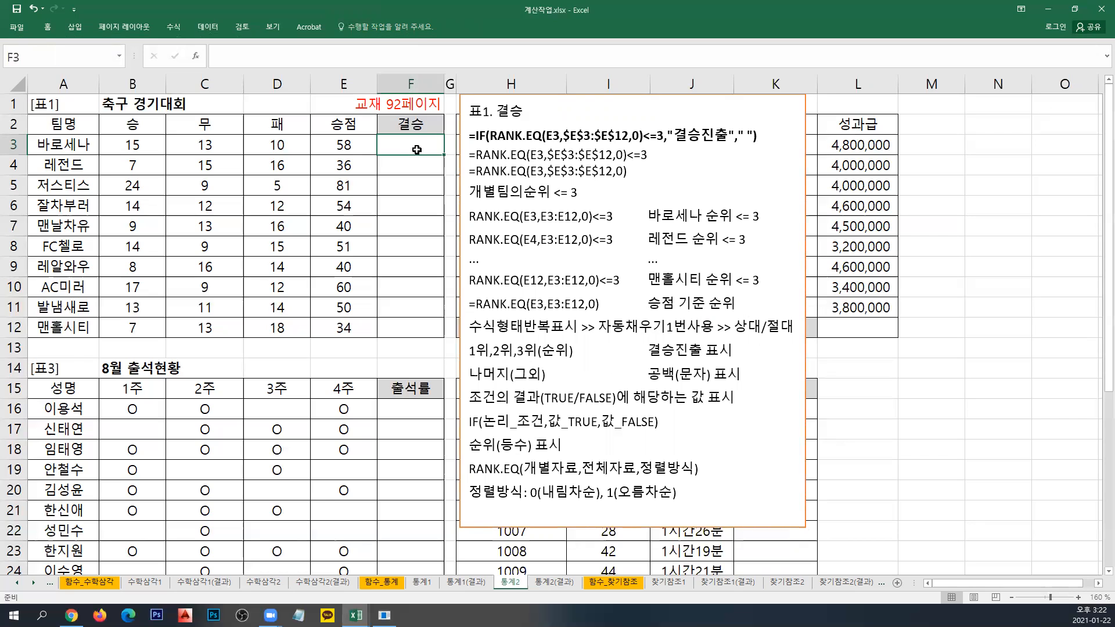
click(410, 168)
drag(416, 145, 425, 330)
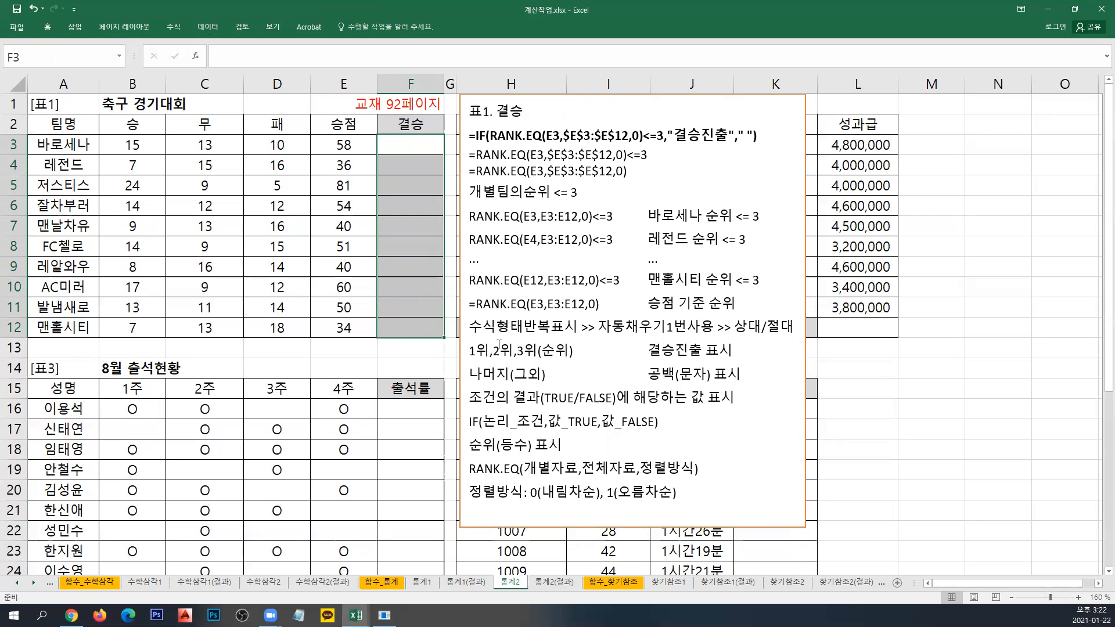
click(429, 147)
drag(444, 154, 447, 337)
click(768, 326)
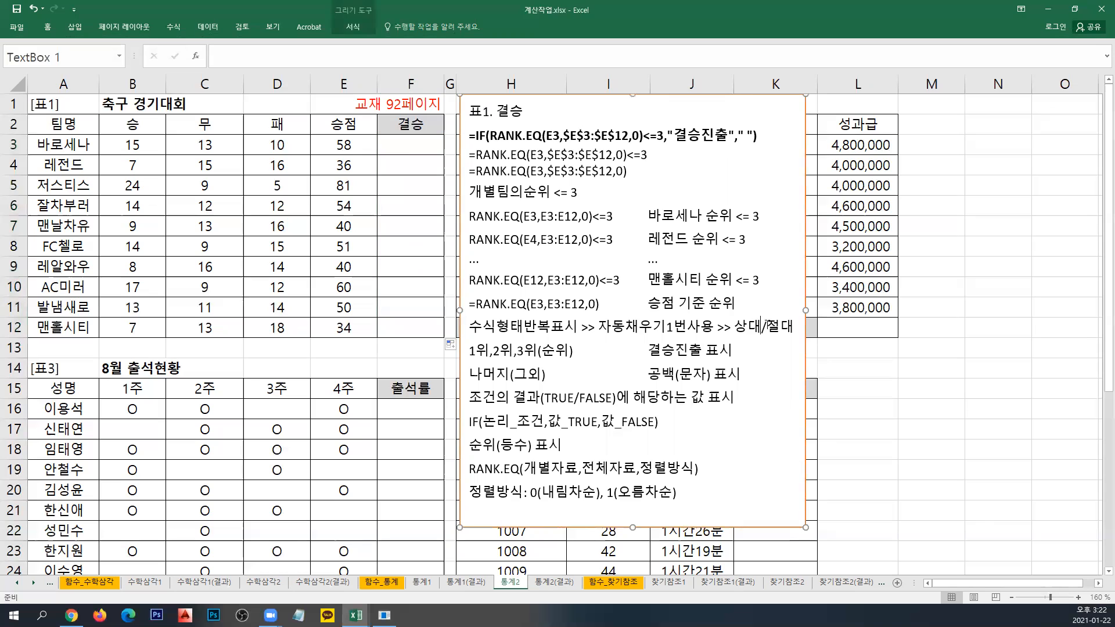
Enter =RANK.EQ(E3,$E$3:$E$12,0) in F3 and fill it down through F12.
click(410, 148)
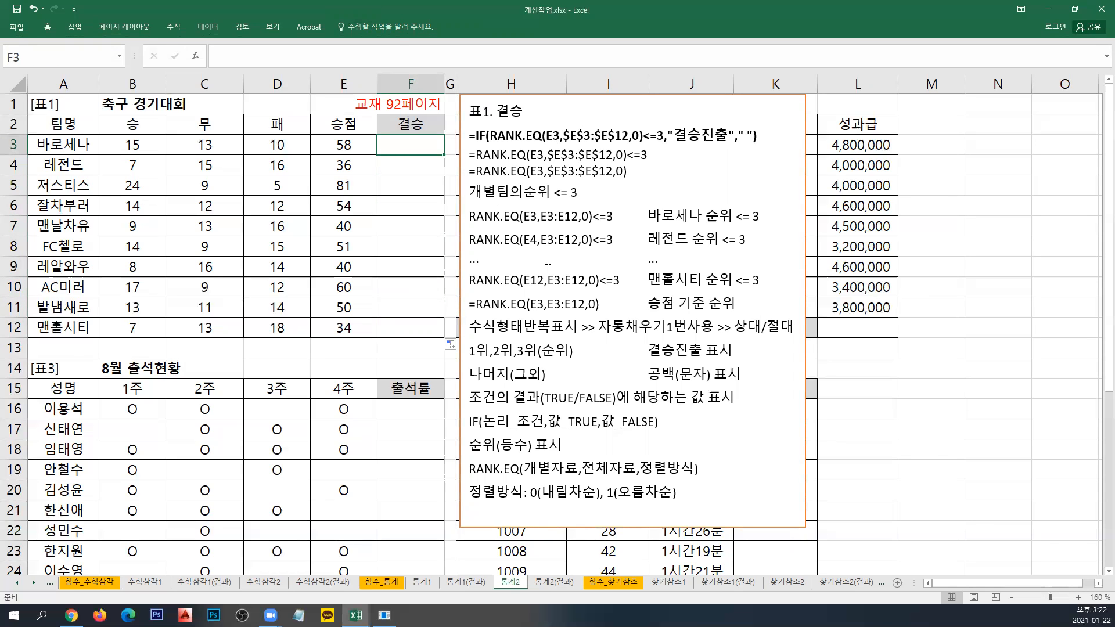
text(=ㄱㅁ)
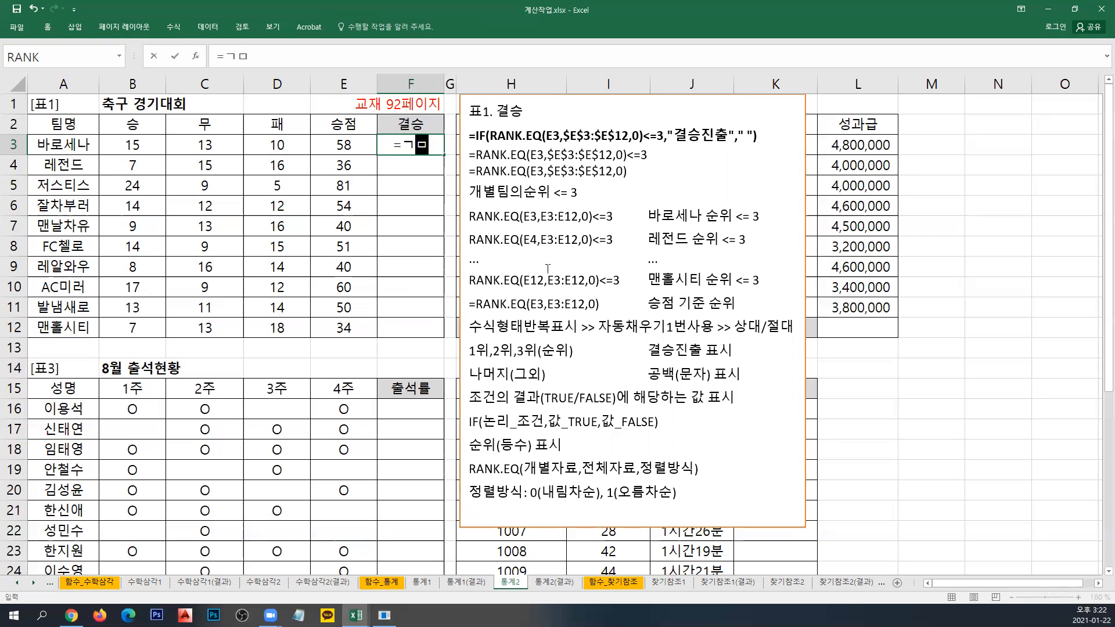
key(BackSpace)
text(RANK.)
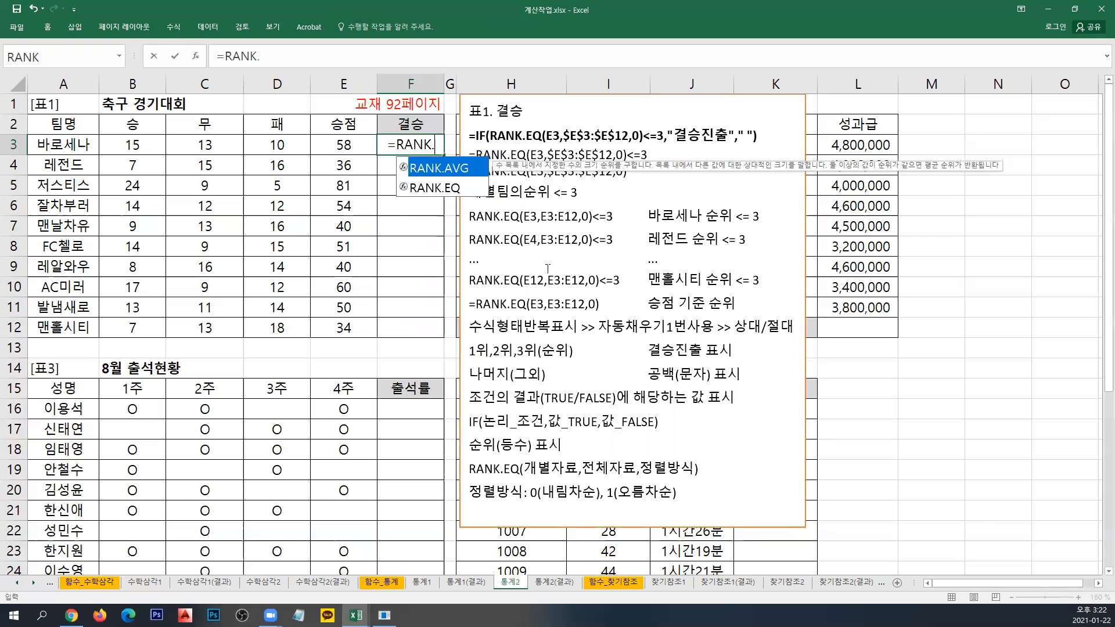
text(EQ()
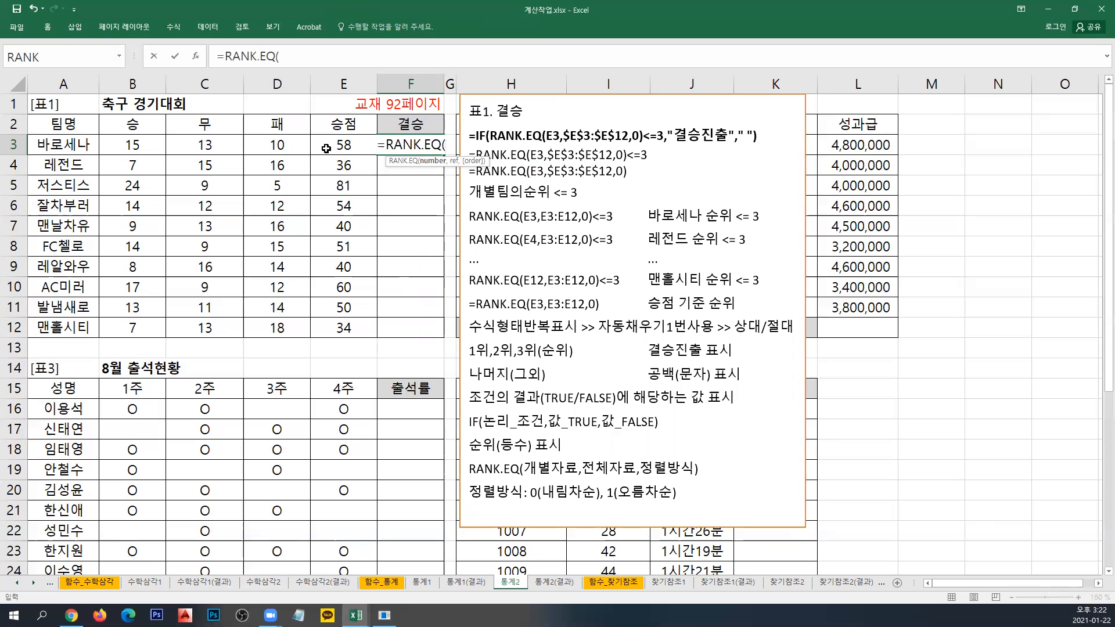
click(344, 150)
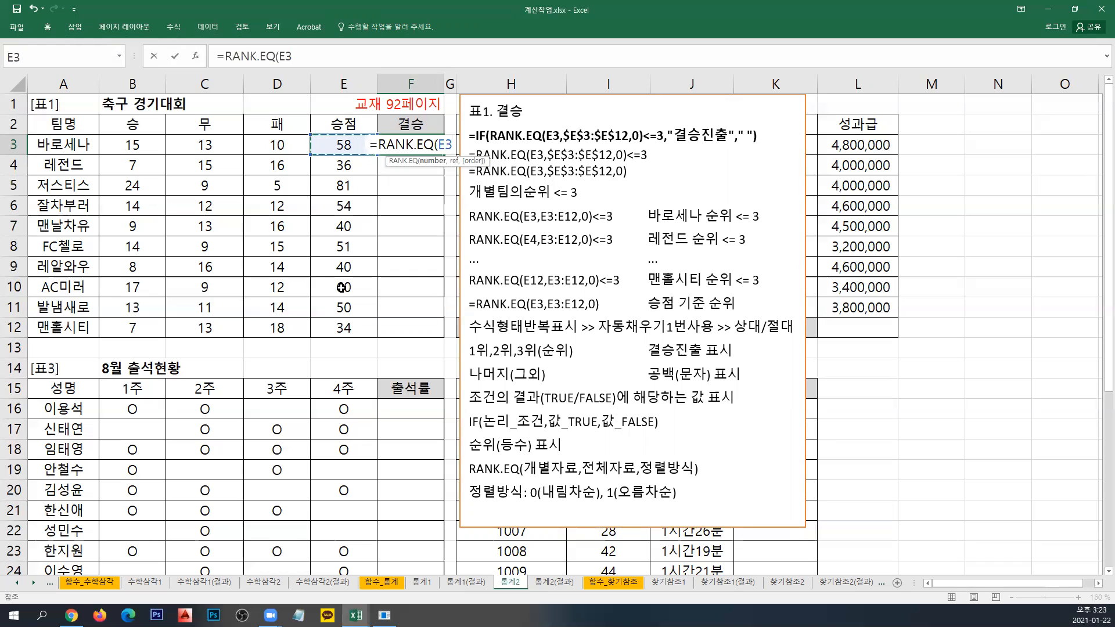
text(,)
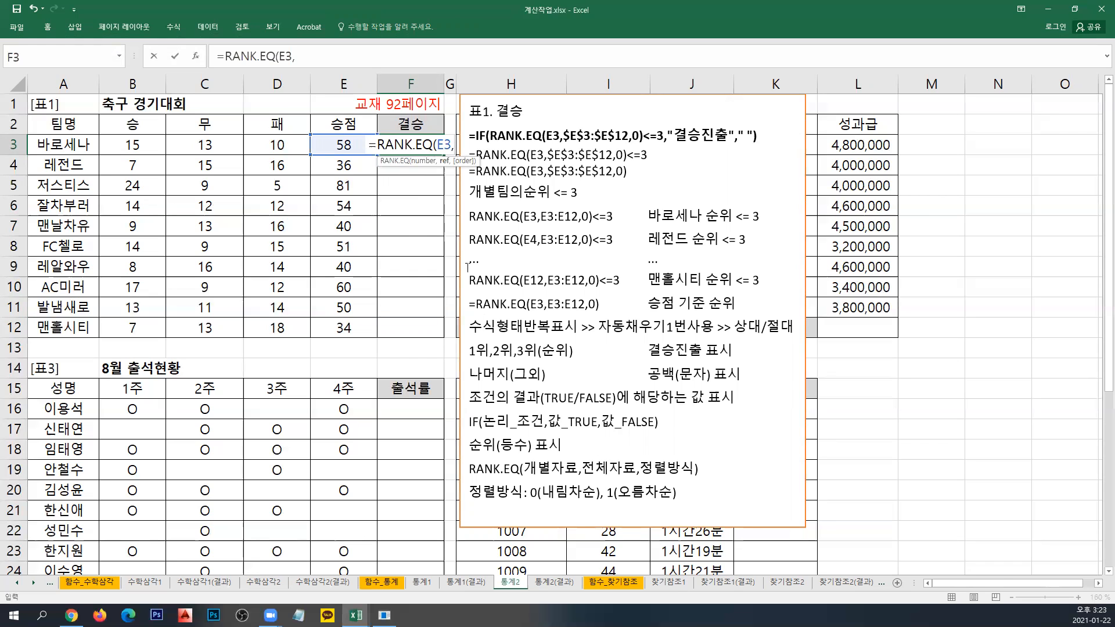
drag(330, 147, 338, 327)
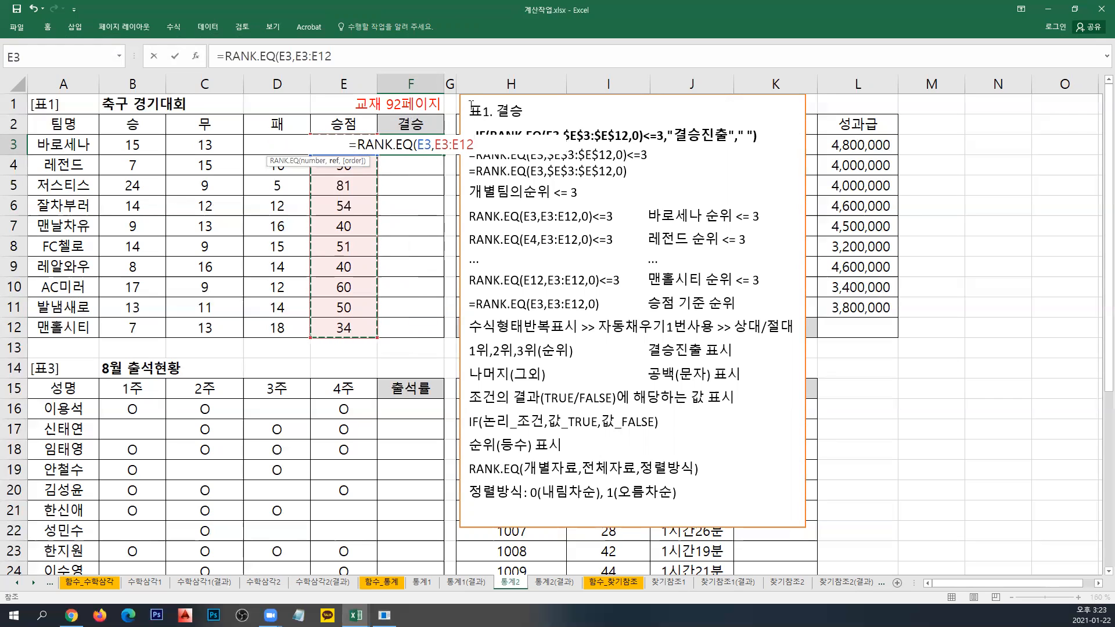
key(F4)
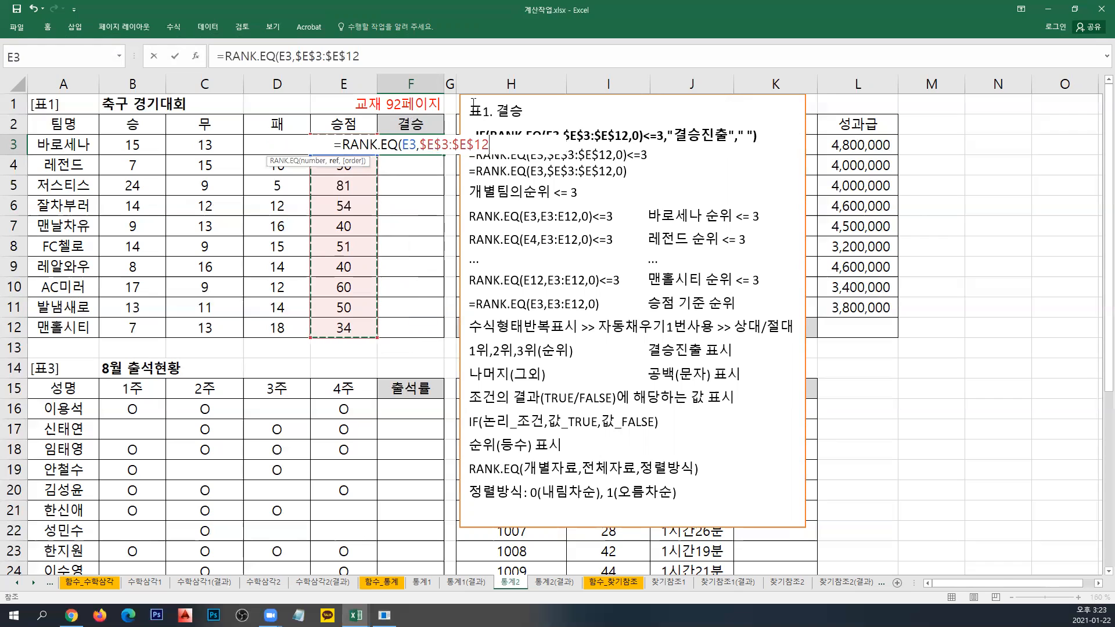
text(,)
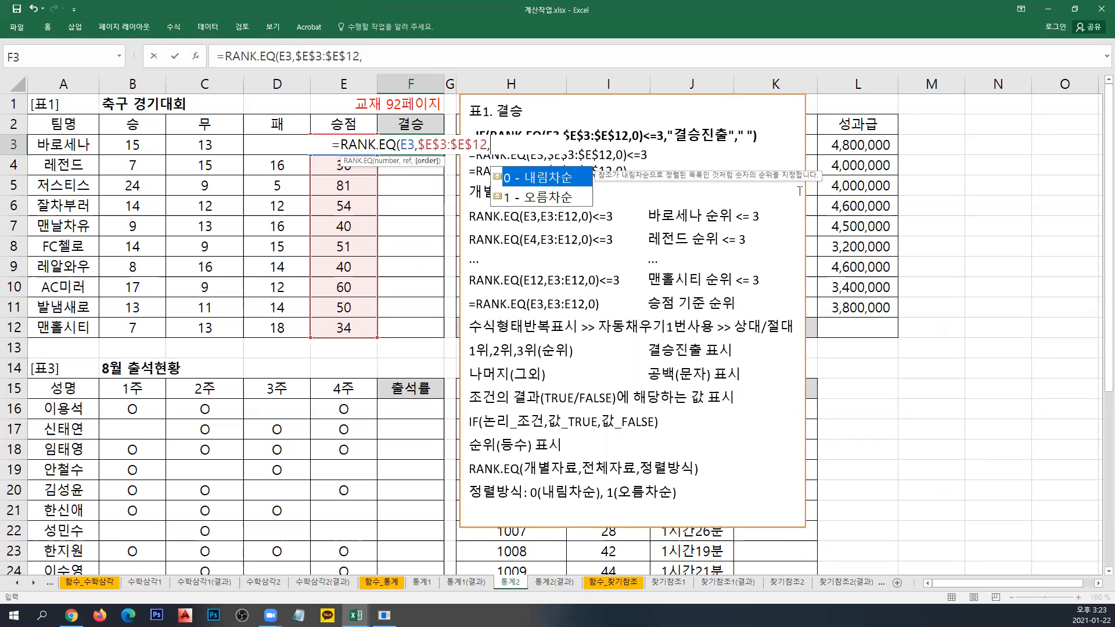
text(0)
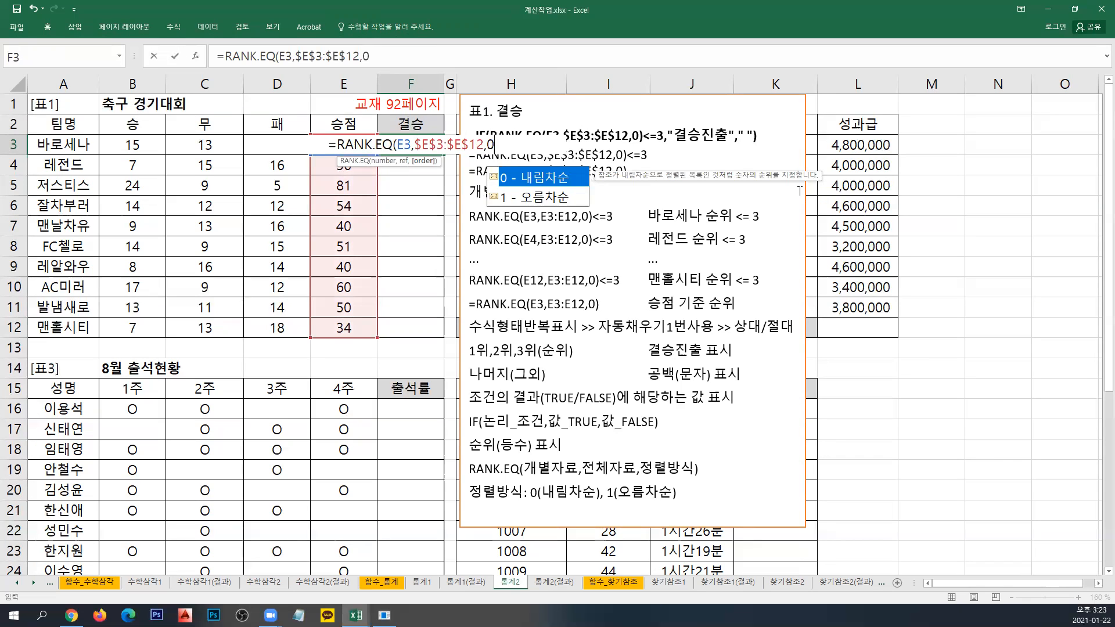
text())
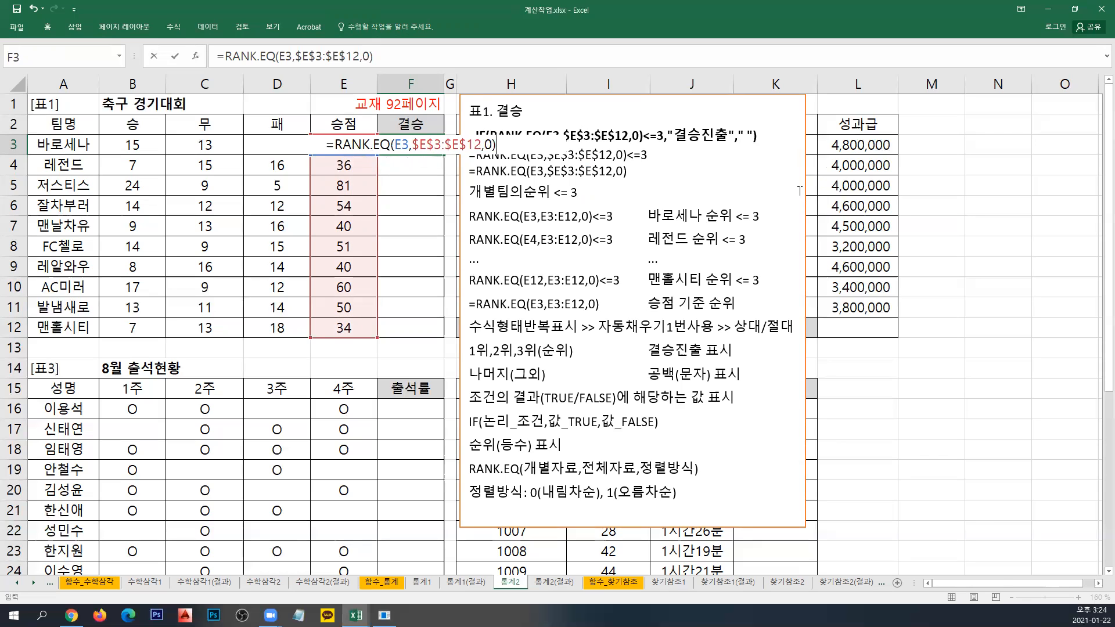
key(Return)
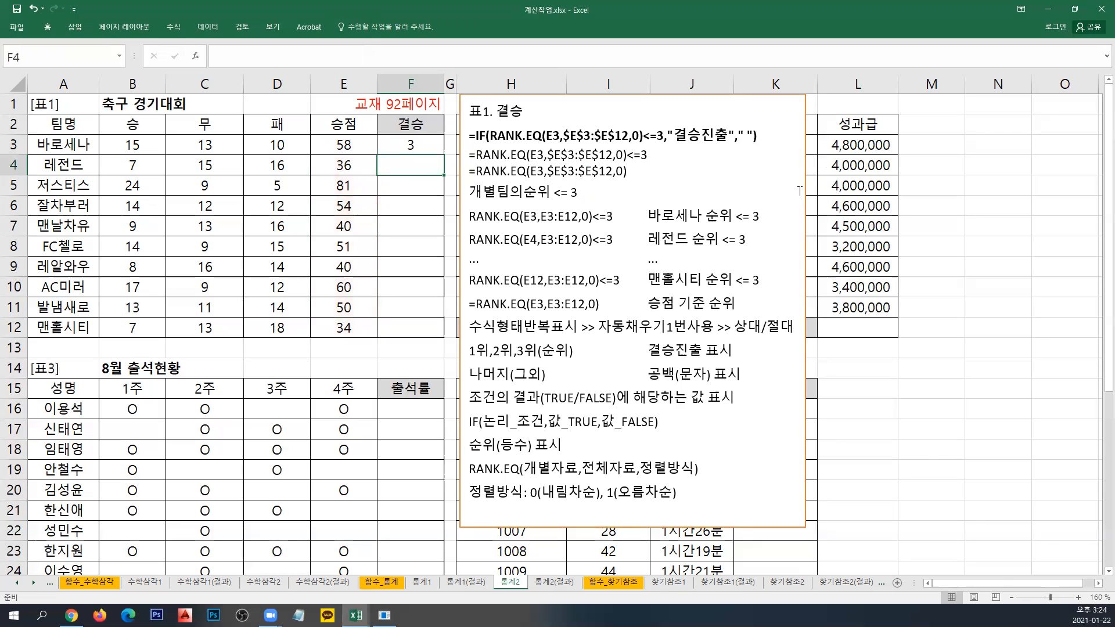
click(407, 144)
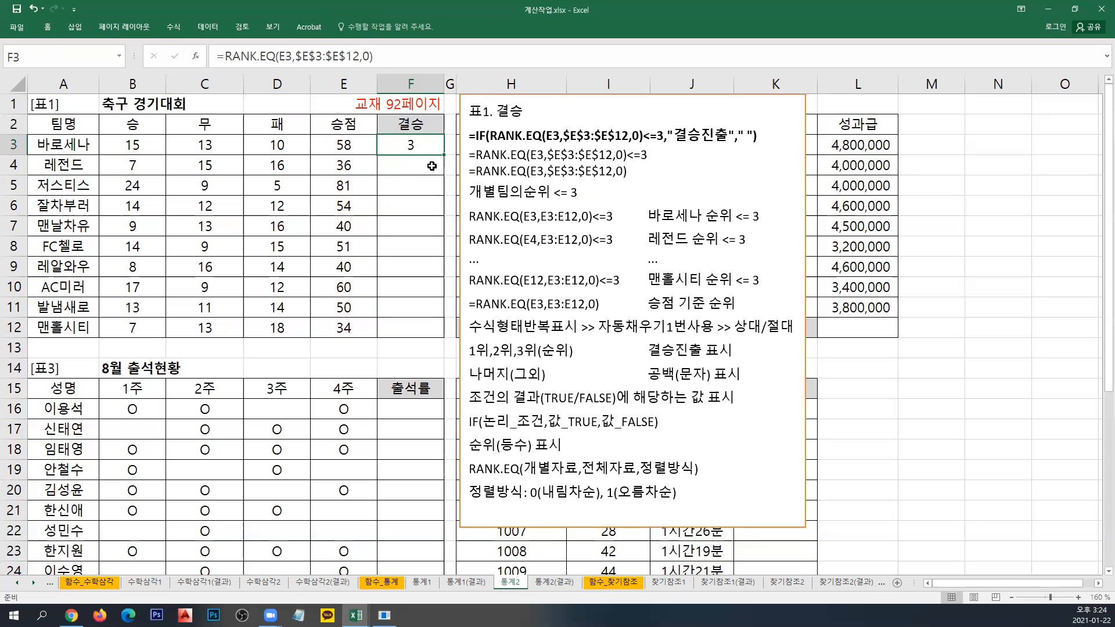
drag(442, 155, 438, 335)
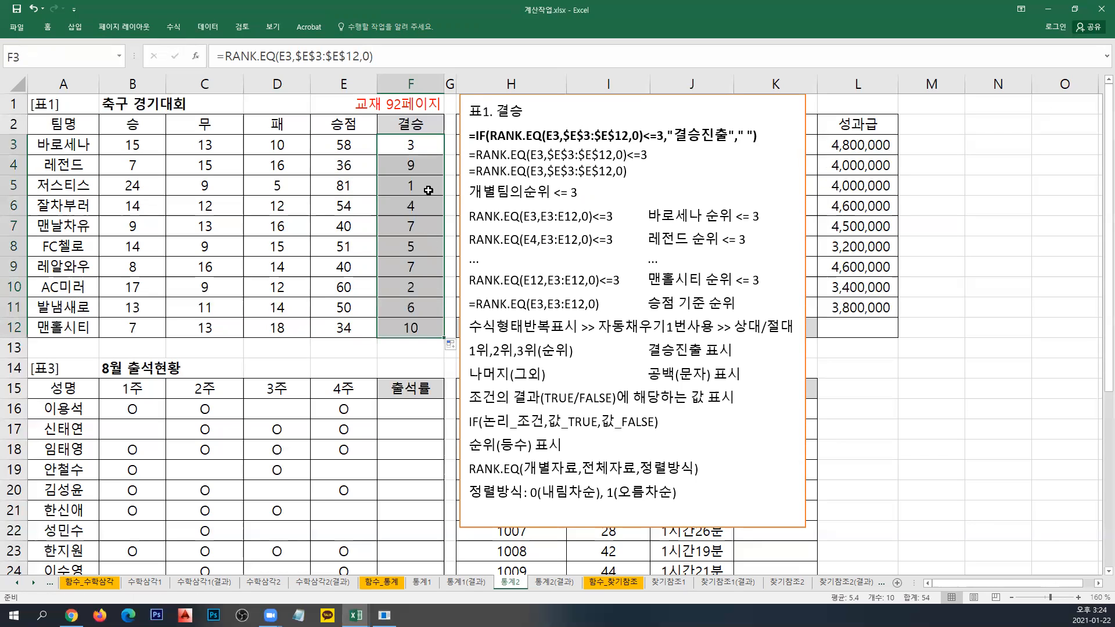
Examine the copied rank formulas in the 결승 column from F3 to F10.
click(422, 145)
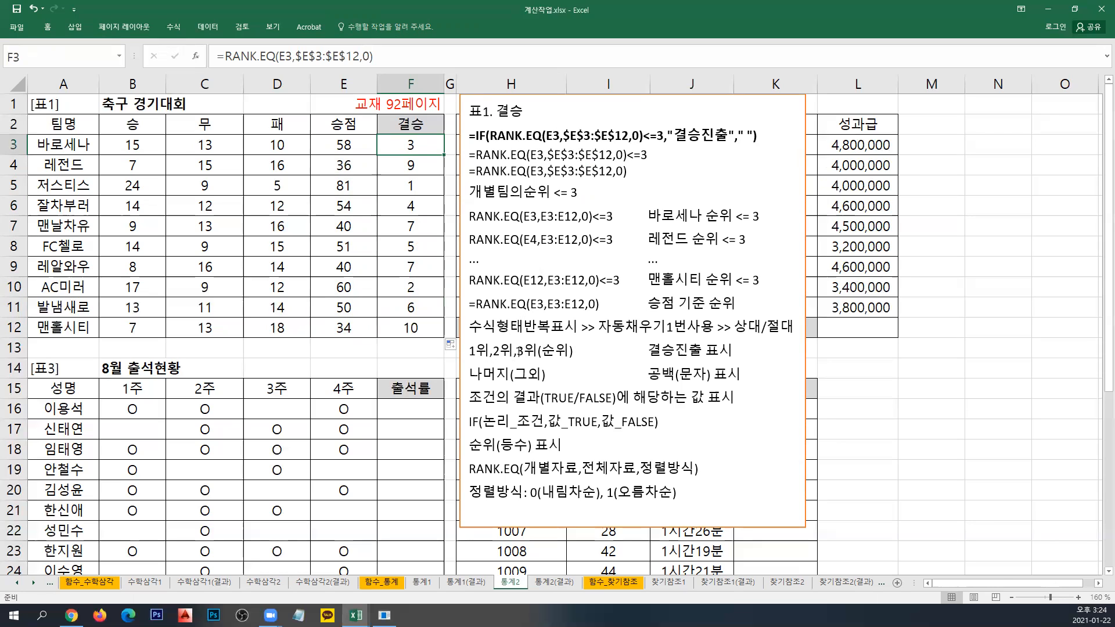
click(435, 169)
click(434, 184)
click(434, 204)
click(434, 226)
click(434, 245)
click(434, 279)
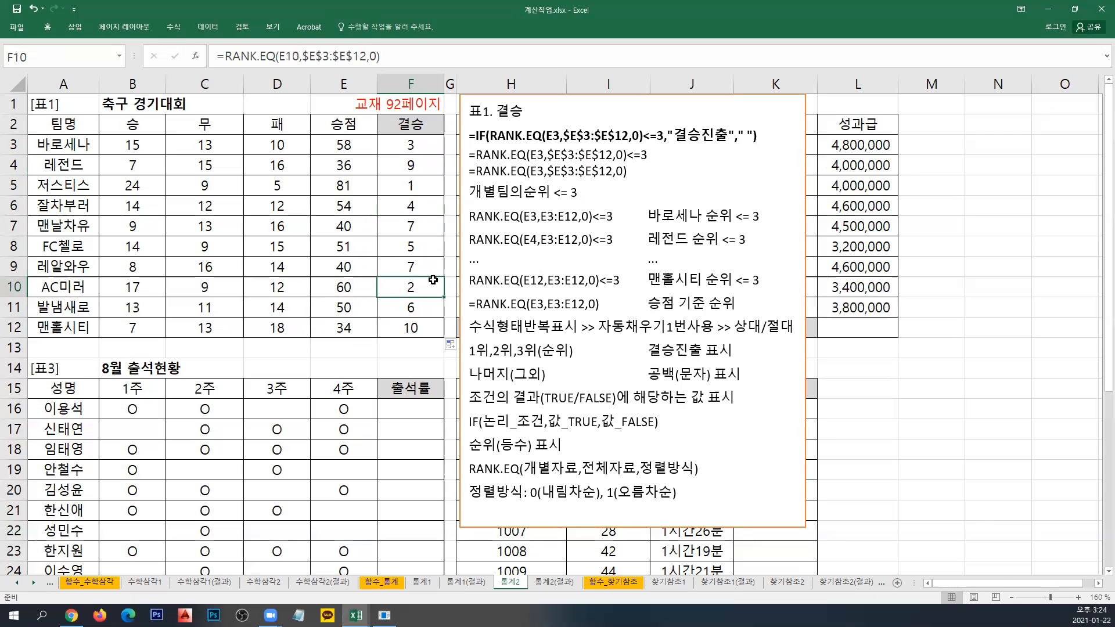
Append the condition <=3 to the RANK.EQ formula in F3 and fill it down through F12.
click(430, 148)
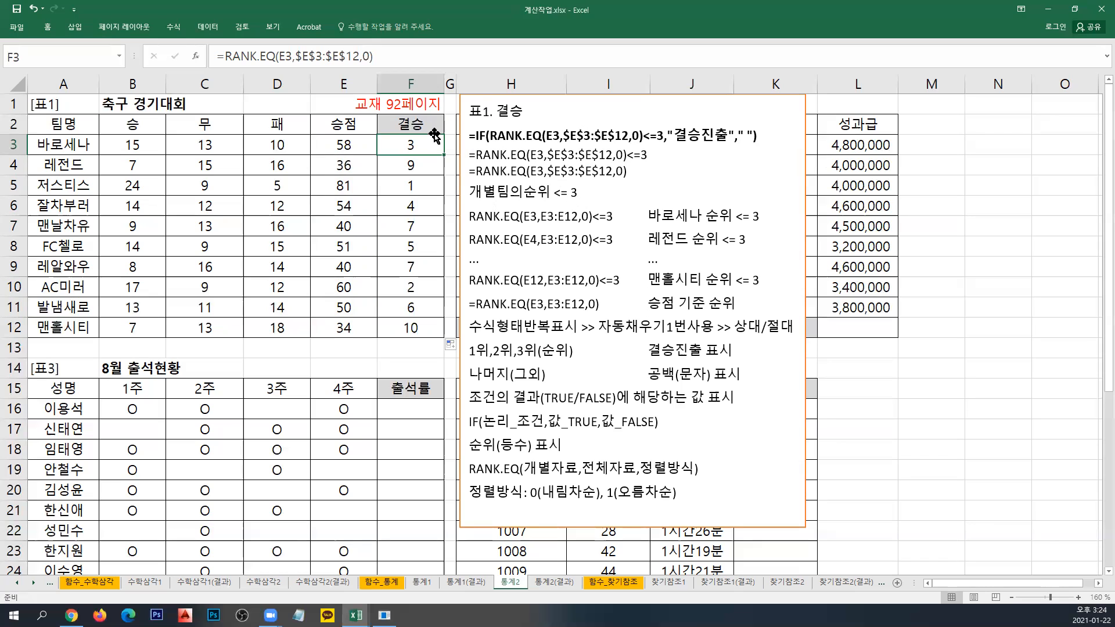
click(398, 57)
text(<=3)
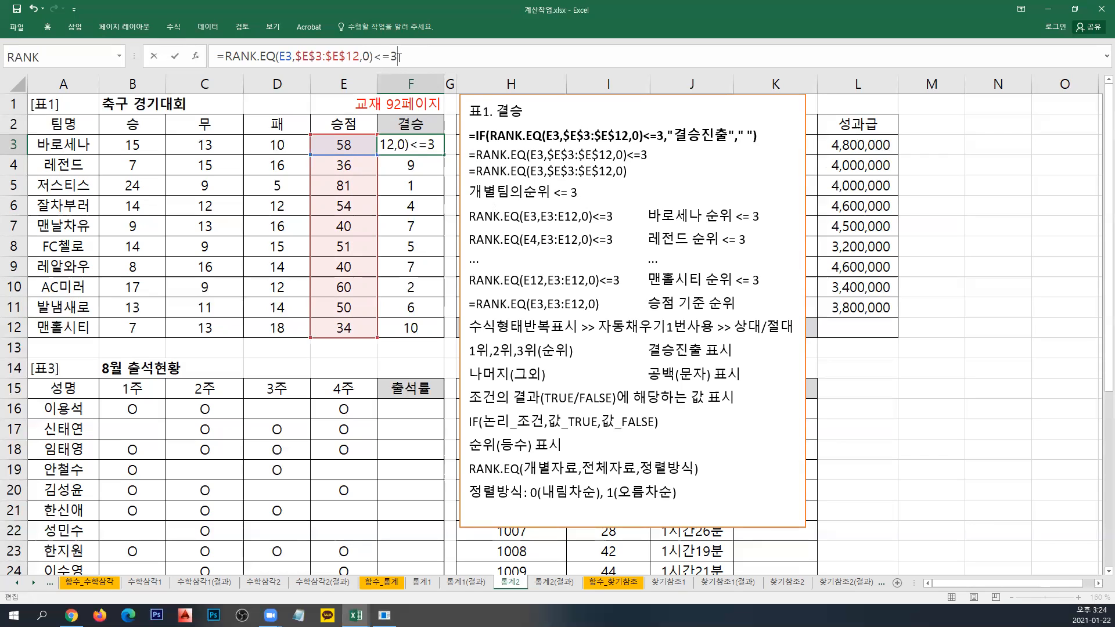
key(Return)
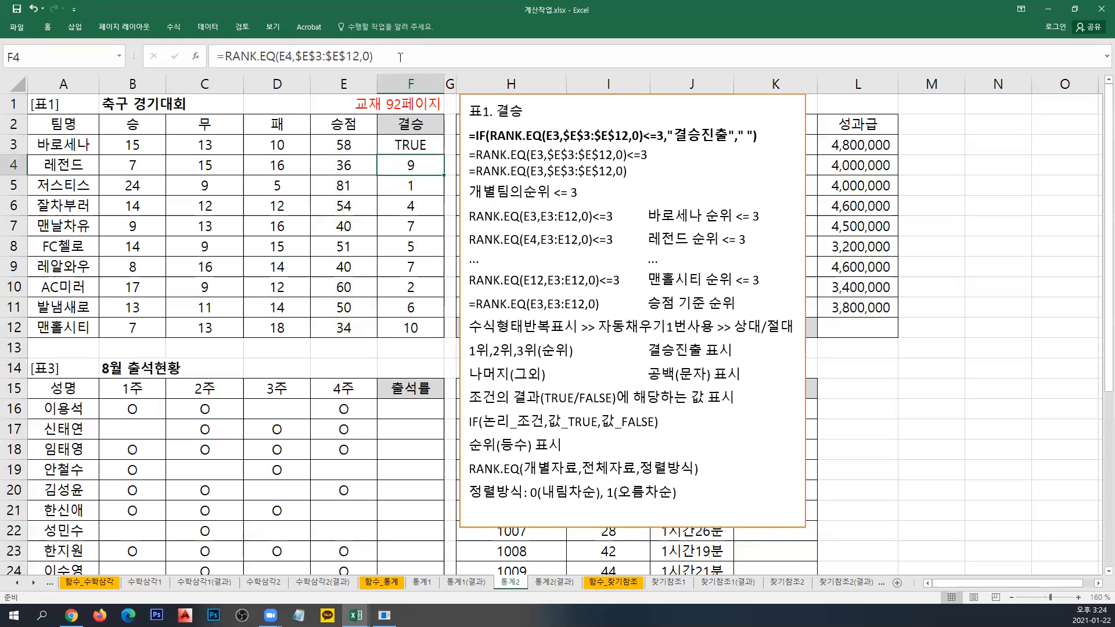
click(426, 144)
drag(441, 155, 443, 334)
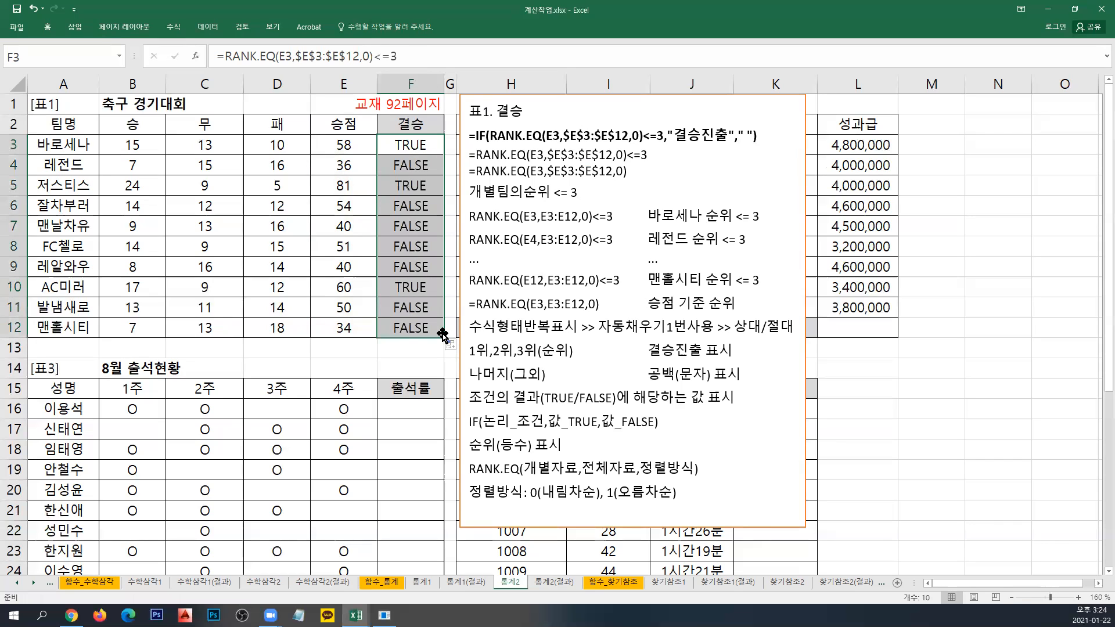
Wrap the formula in F3 in an IF function, with the RANK.EQ(E3,$E$3:$E$12,0)<=3 comparison as its logical test.
click(424, 145)
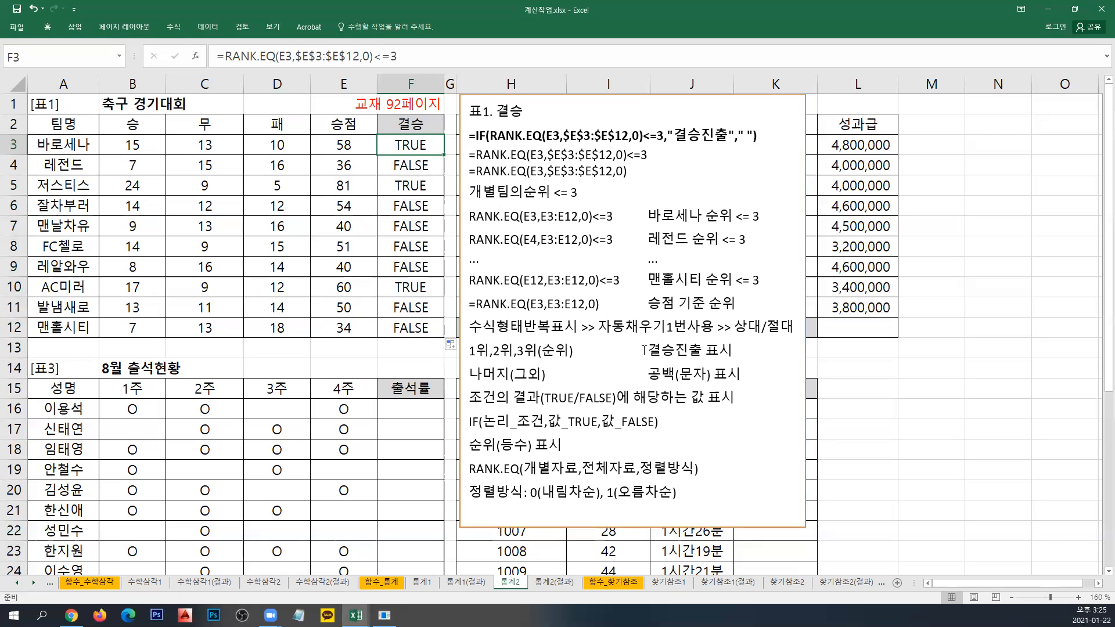
click(416, 169)
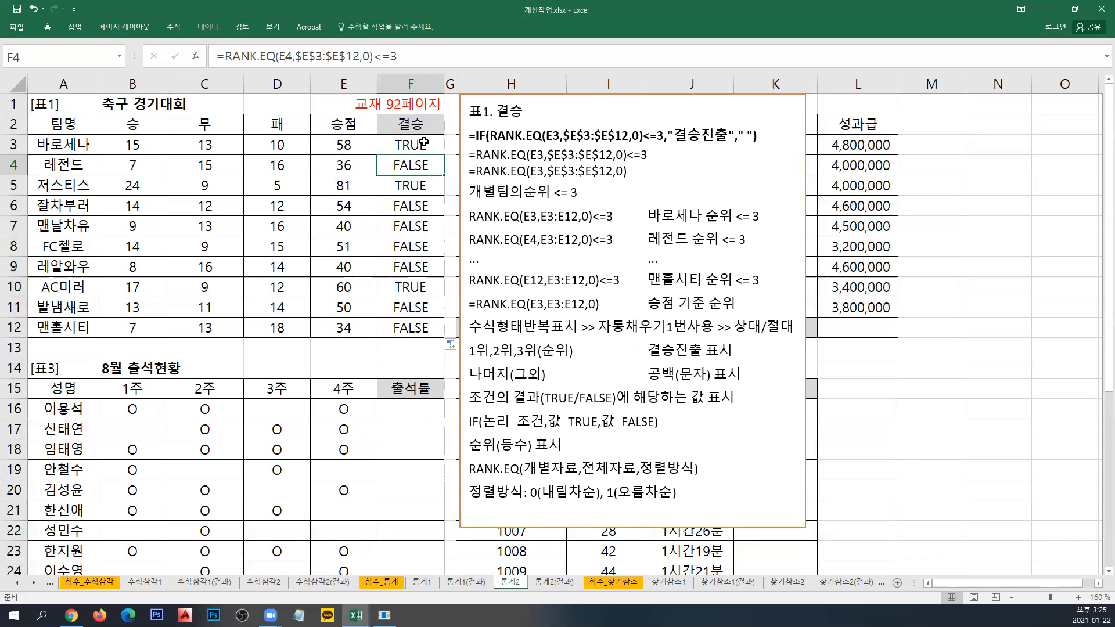
click(426, 144)
click(224, 56)
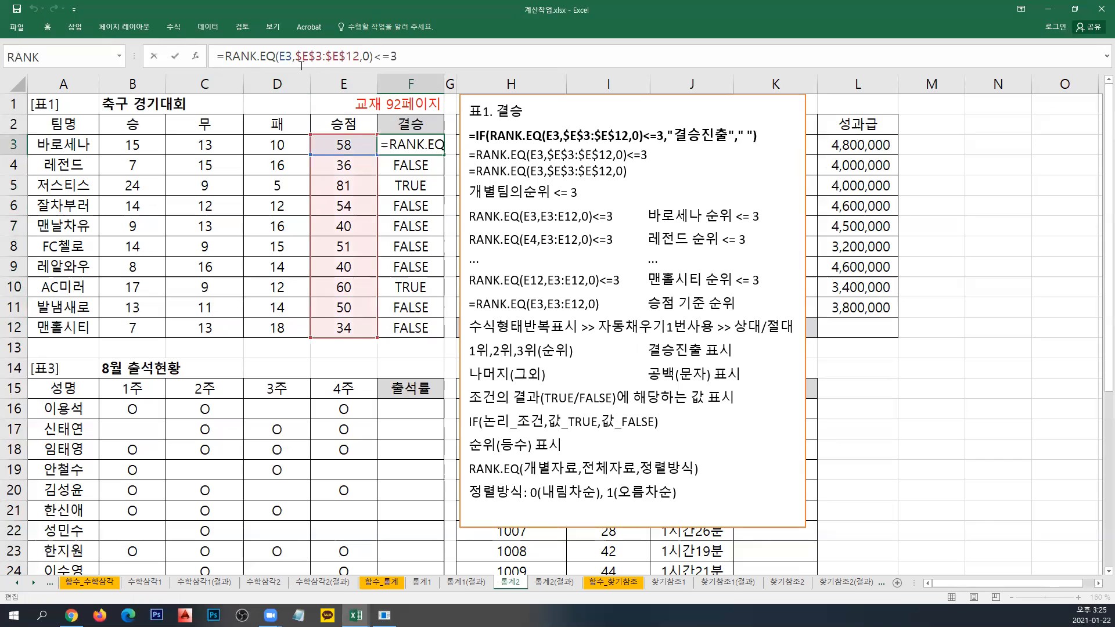
text(IF()
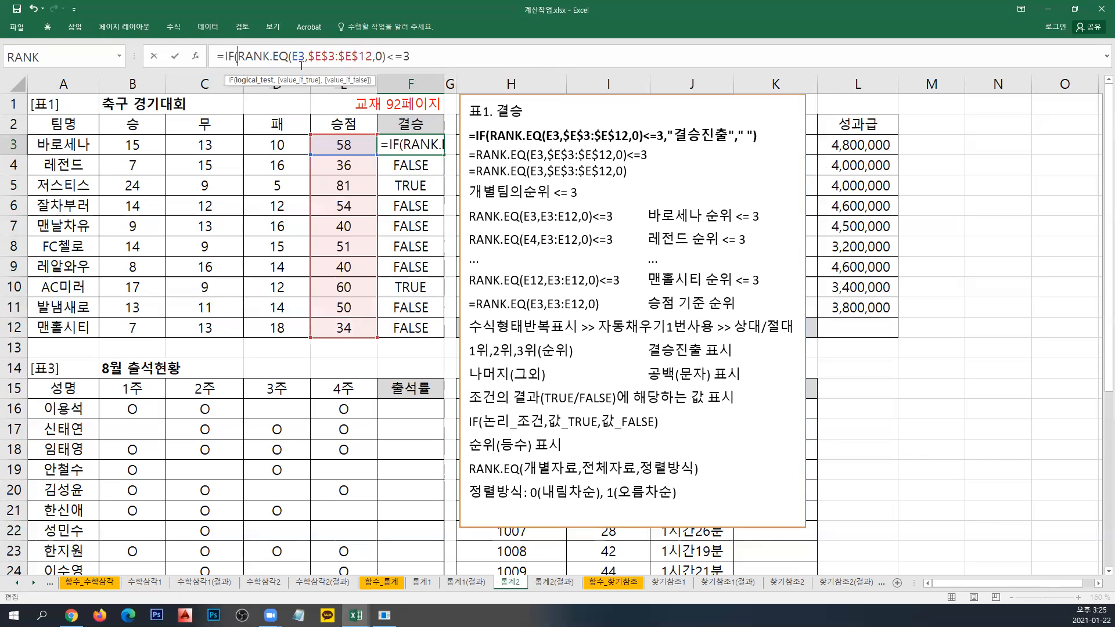
drag(239, 56, 432, 58)
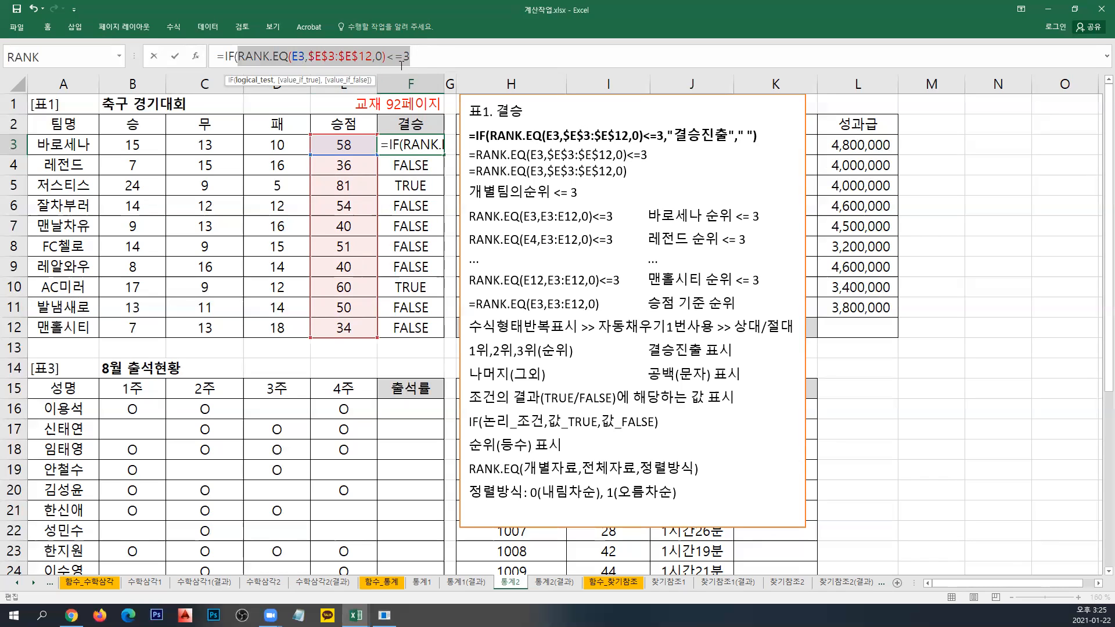
click(434, 57)
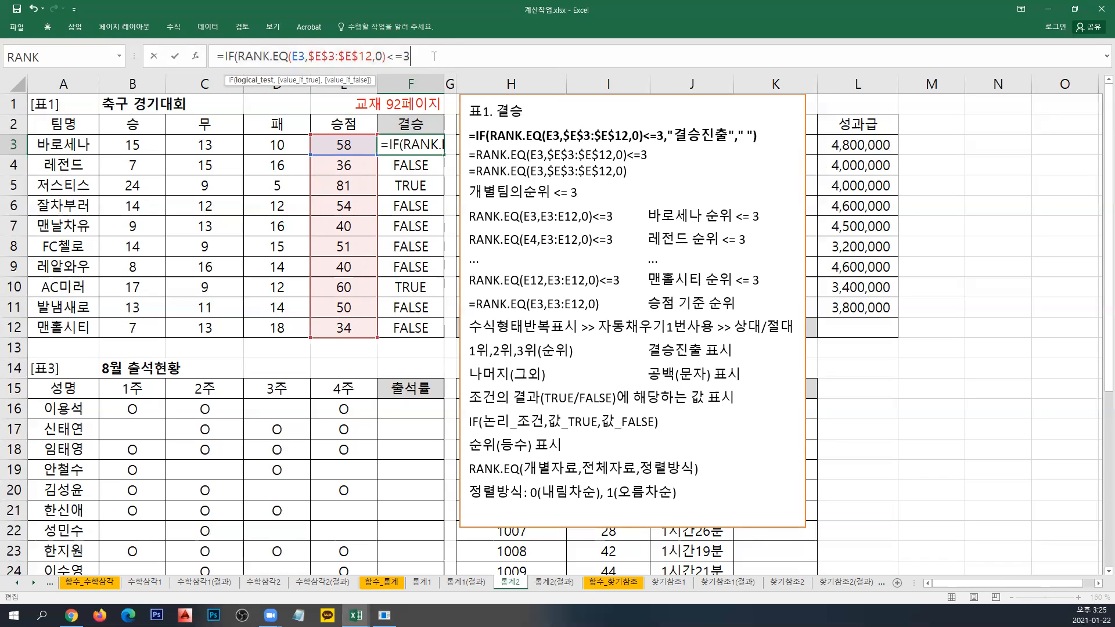
Complete the IF in F3 with "결승진출" for true and " " for false, and fill it down through F12.
text(,)
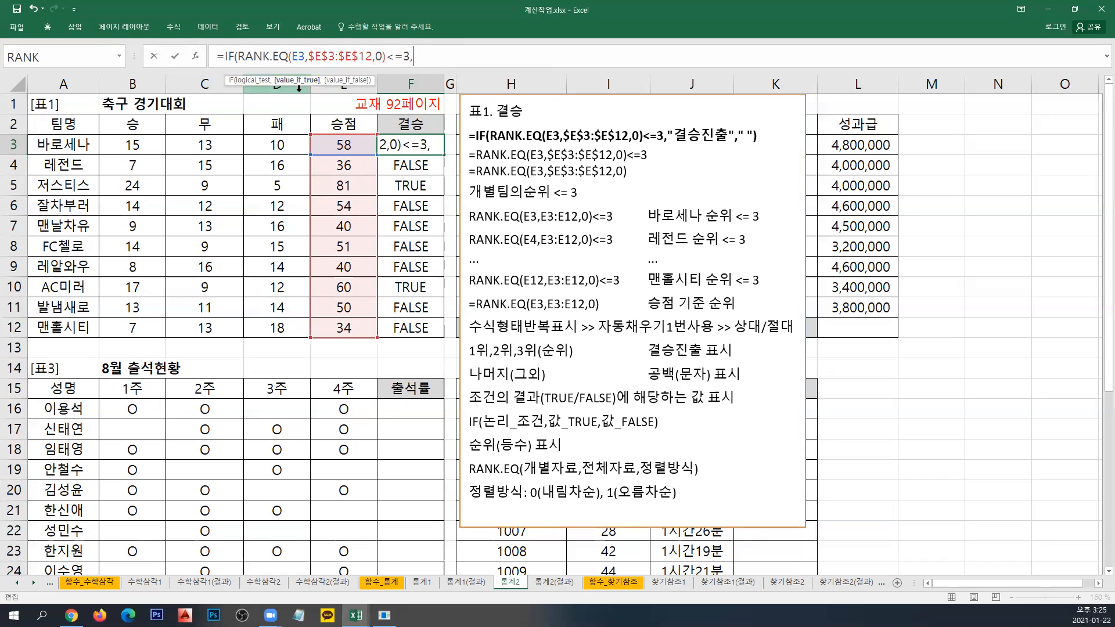
text(")
text(ruf)
key(BackSpace)
key(BackSpace)
key(BackSpace)
text(결승)
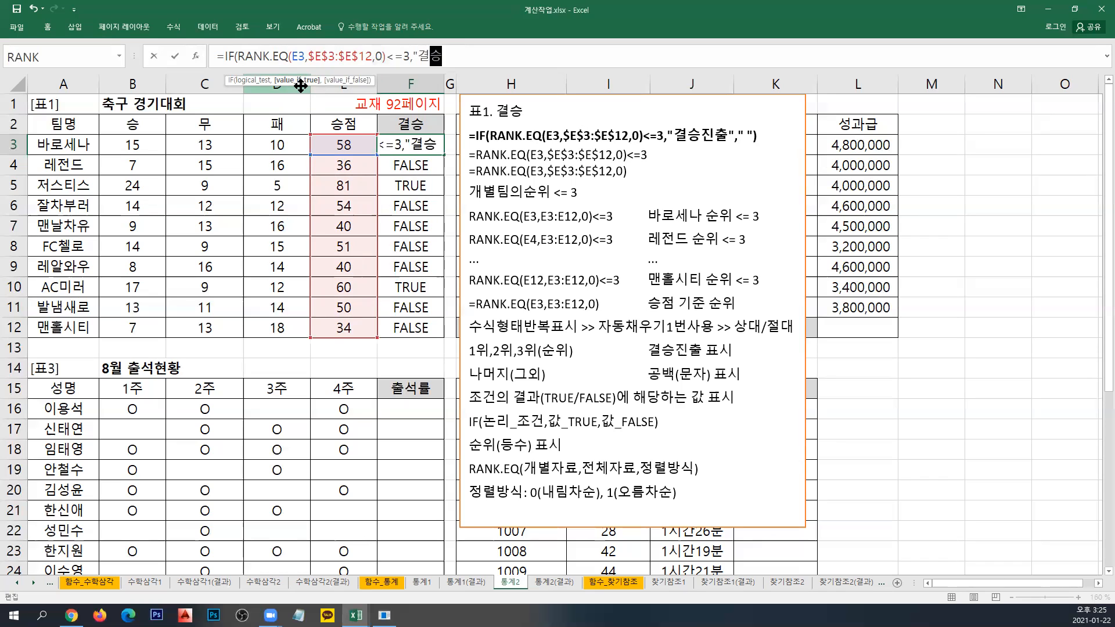
text(진출",)
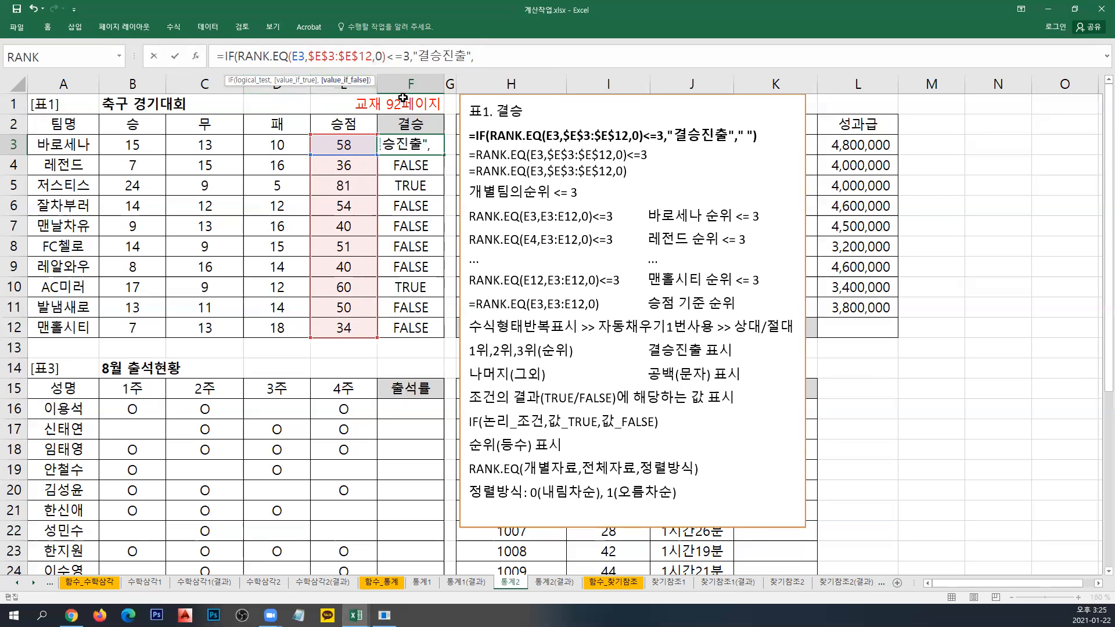
text(" "))
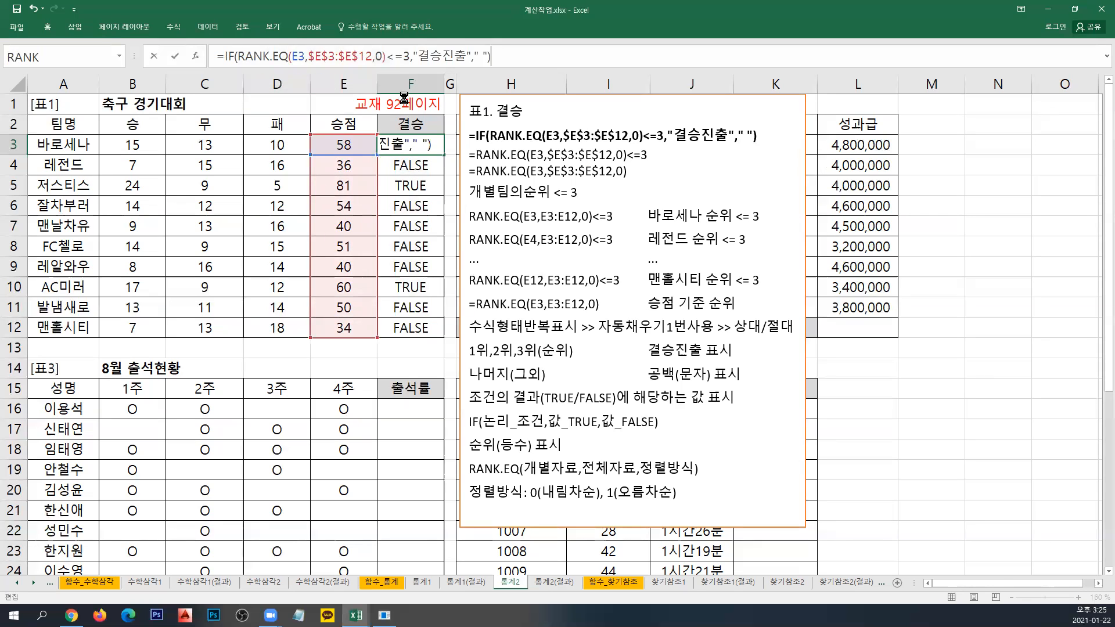
key(Return)
key(Up)
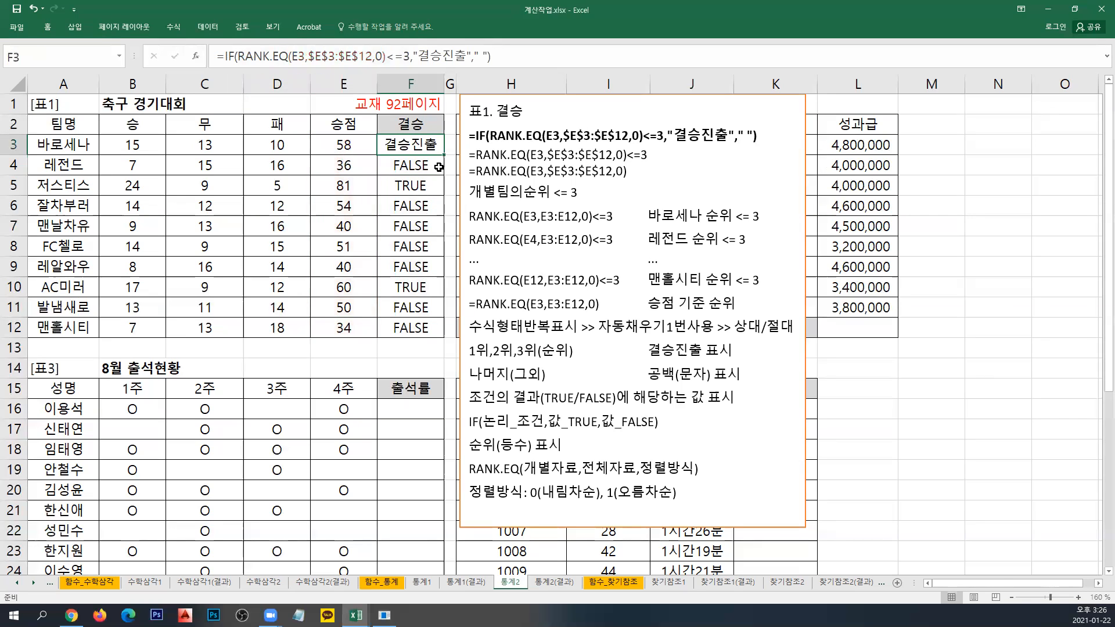
drag(444, 154, 444, 339)
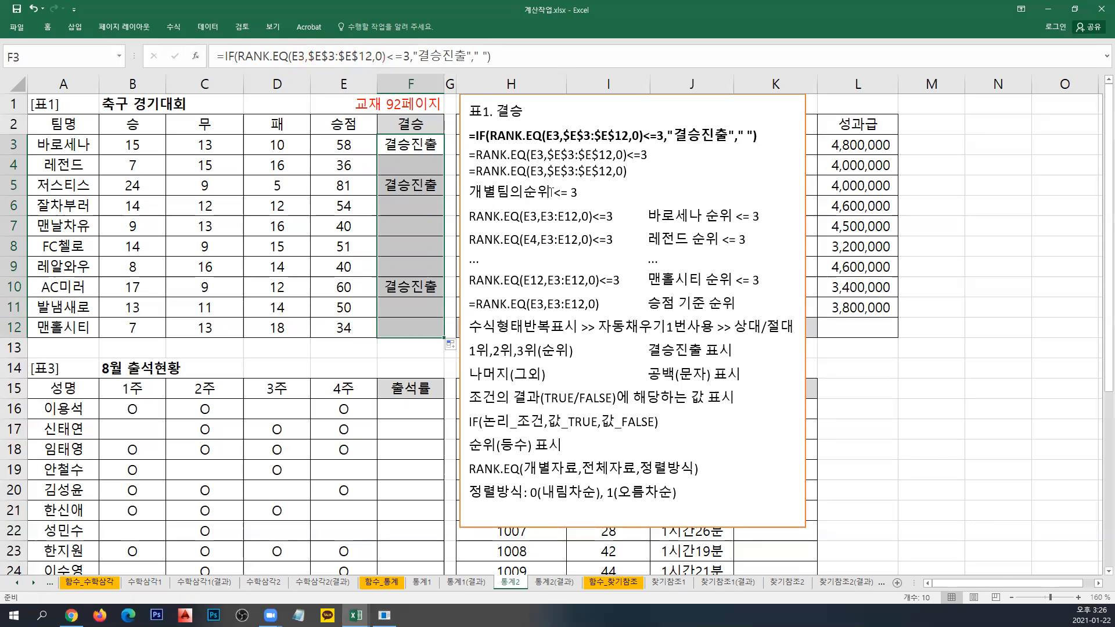
Move the notes text box off 표2 to the empty area starting at column M.
click(459, 162)
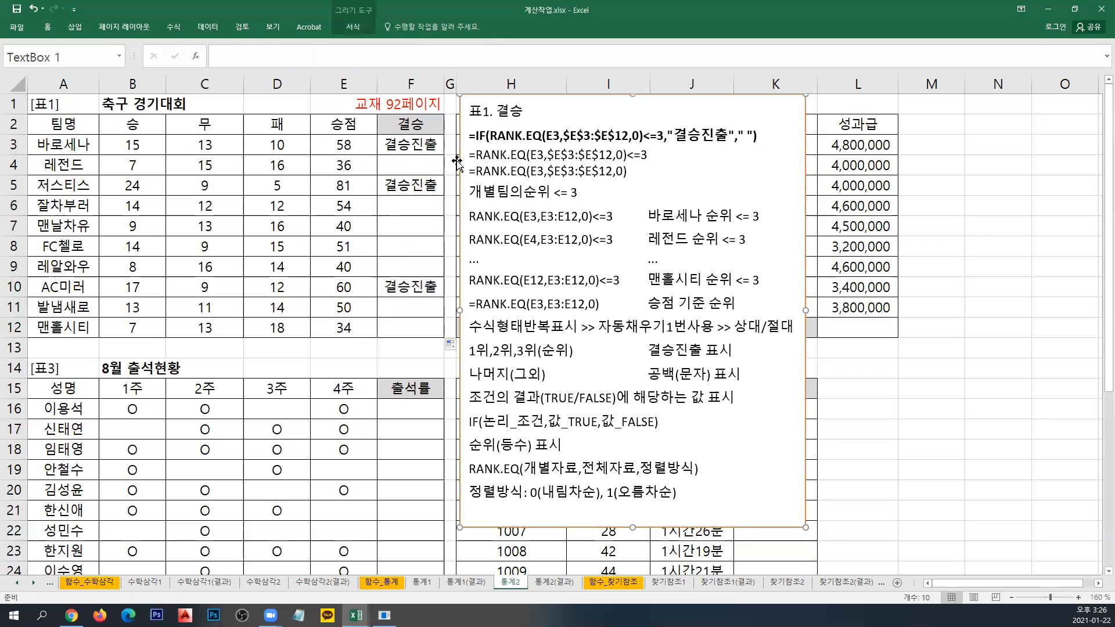
drag(457, 162, 904, 171)
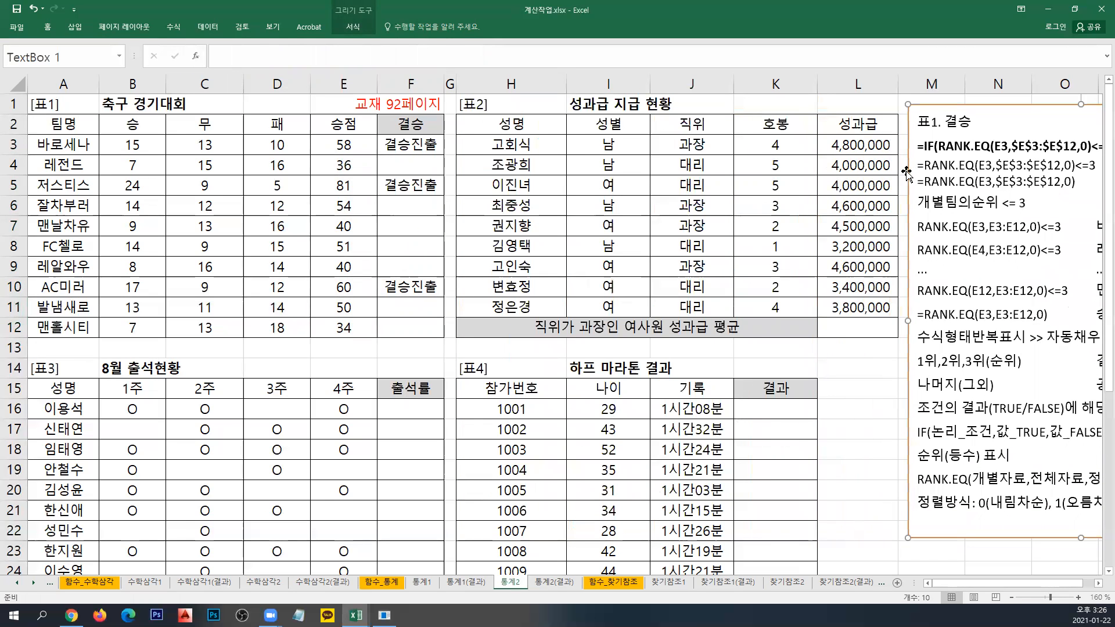
drag(1098, 583, 1098, 583)
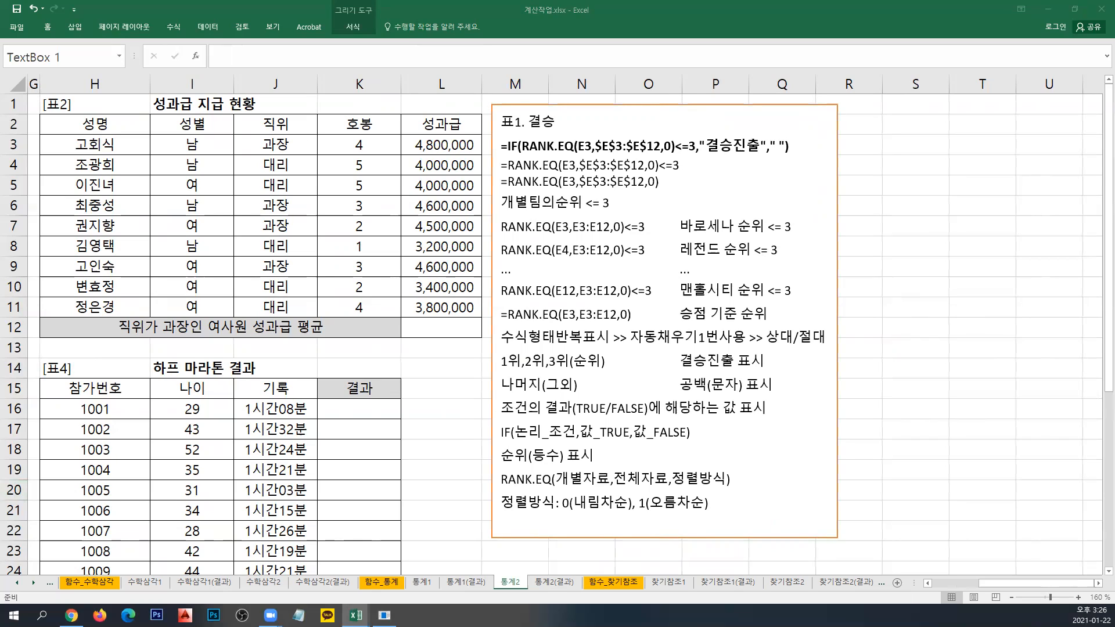
Insert the prepared 표2 notes on ROUND and AVERAGEIFS above the 표1 notes in the text box, separated by a blank line.
click(512, 185)
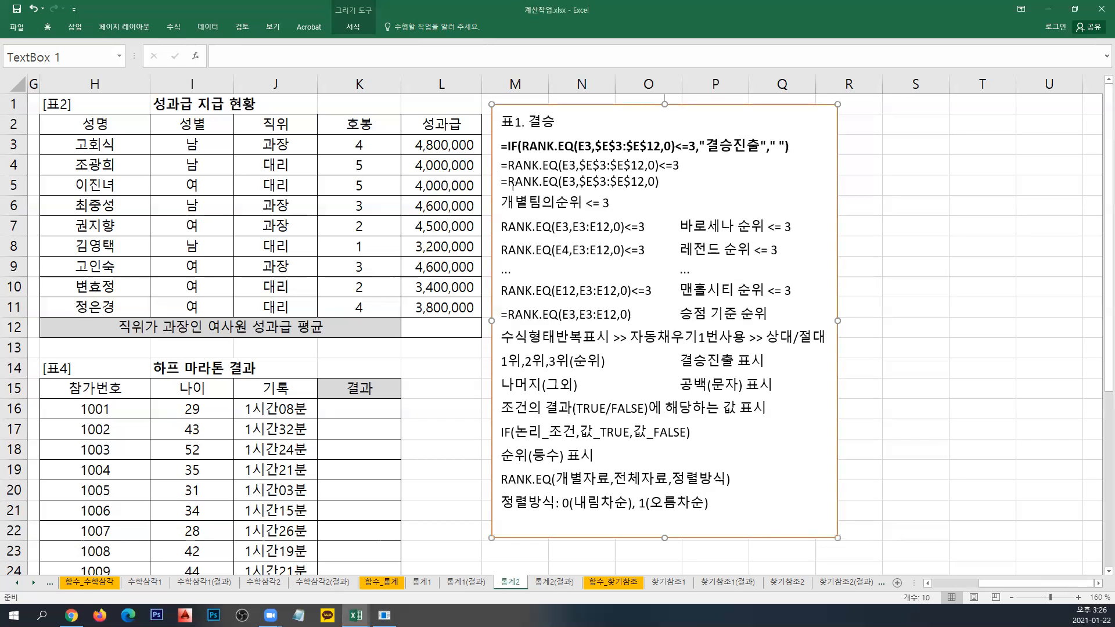
text(표2. 직위가 과장인 여사원 성과급 평균 =ROUND(AVERAGEIFS(L3:L11,I3:I11,"여",J3:J11,"과장"),-4) =AVERAGEIFS(L3:L11,I3:I11,"여",J3:J11,"과장") 성별="여" (조건1) AND(~이면서) 직위="과장" (조건2) >> 성과급 평균 >> AVERAGEIFS 2개 이상의 조건은 AND/OR 조건 판단   AND 조건 : 조건 모두 만족(그리고, ~이고, ~이면서, ...)   OR 조건 : 조건 적어도 하나 만족(또는, ~이거나, ...) 반올림 표시 ROUND(숫자,자릿수) 2개 이상의 조건(값)을 모두 만족하는 평균 표시 AVERAGEIFS(평균구할범위,조건(값)1찾을범위,조건(값)1,조건(값)2찾을범위,조건(값)2,...,...))
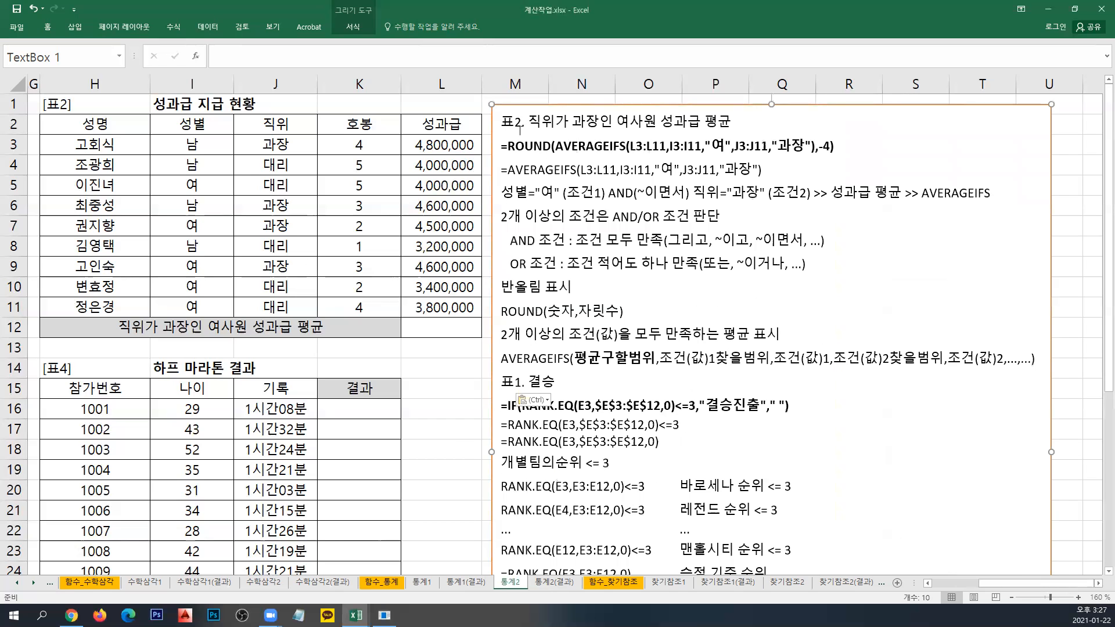
key(Return)
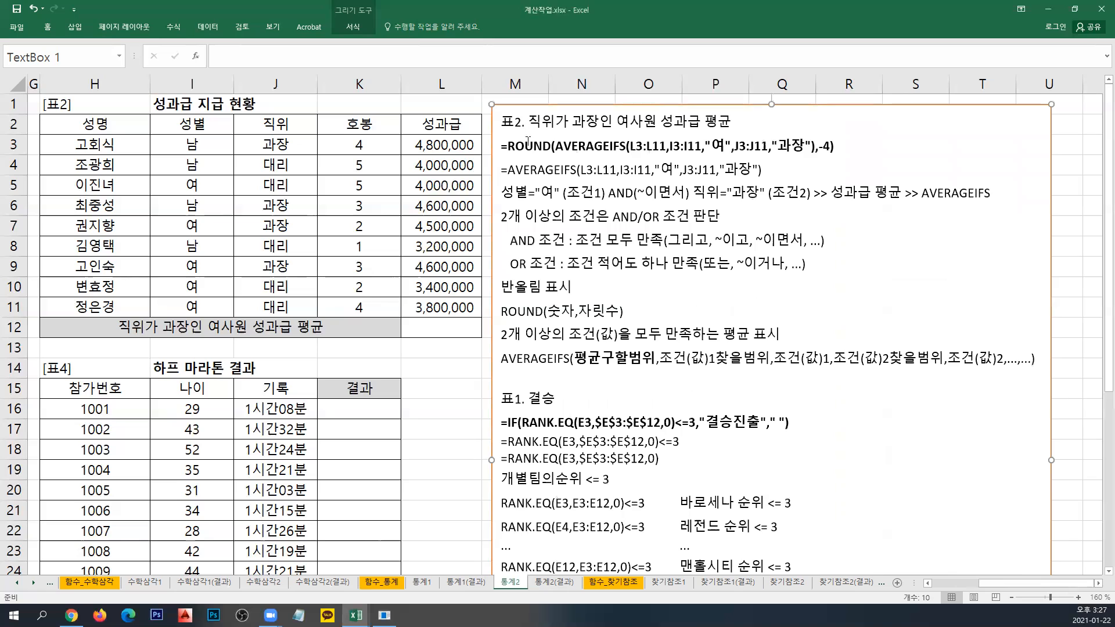
Review the 표2 notes on the conditions 성별="여" and 직위="과장" and the AND/OR rule for multiple conditions.
click(513, 310)
drag(498, 191, 562, 193)
click(581, 193)
drag(691, 186, 766, 193)
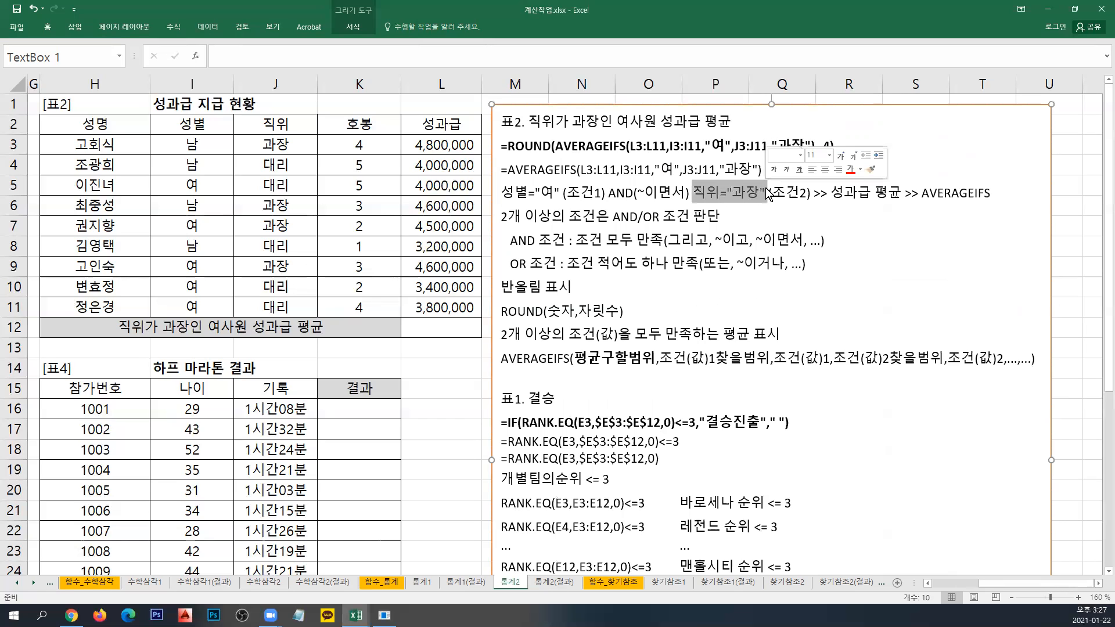
drag(501, 216, 726, 213)
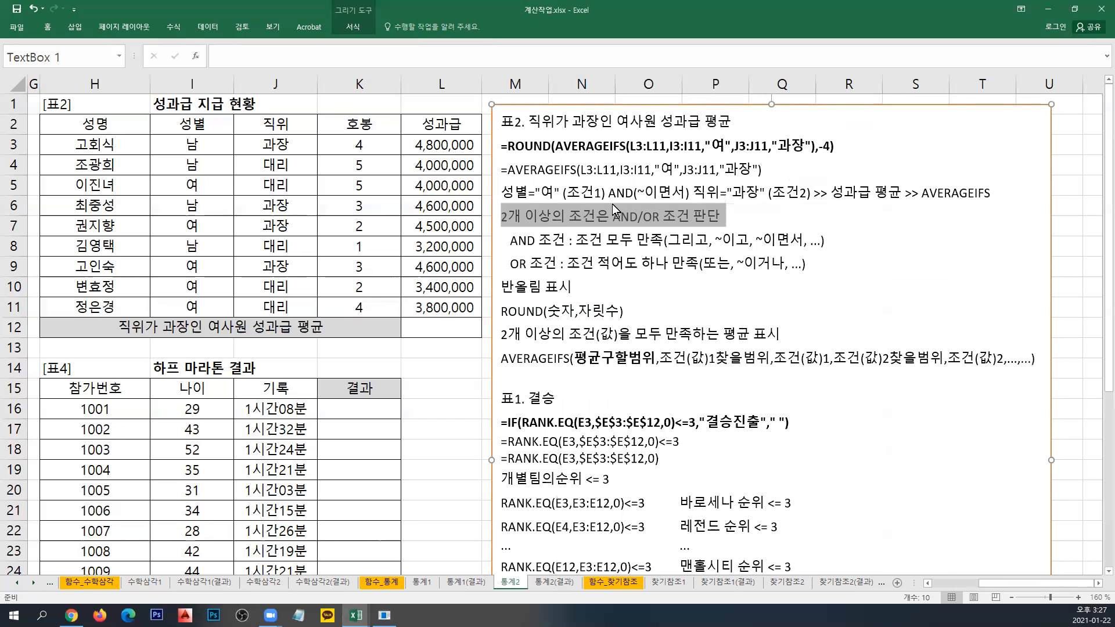
drag(646, 193, 686, 193)
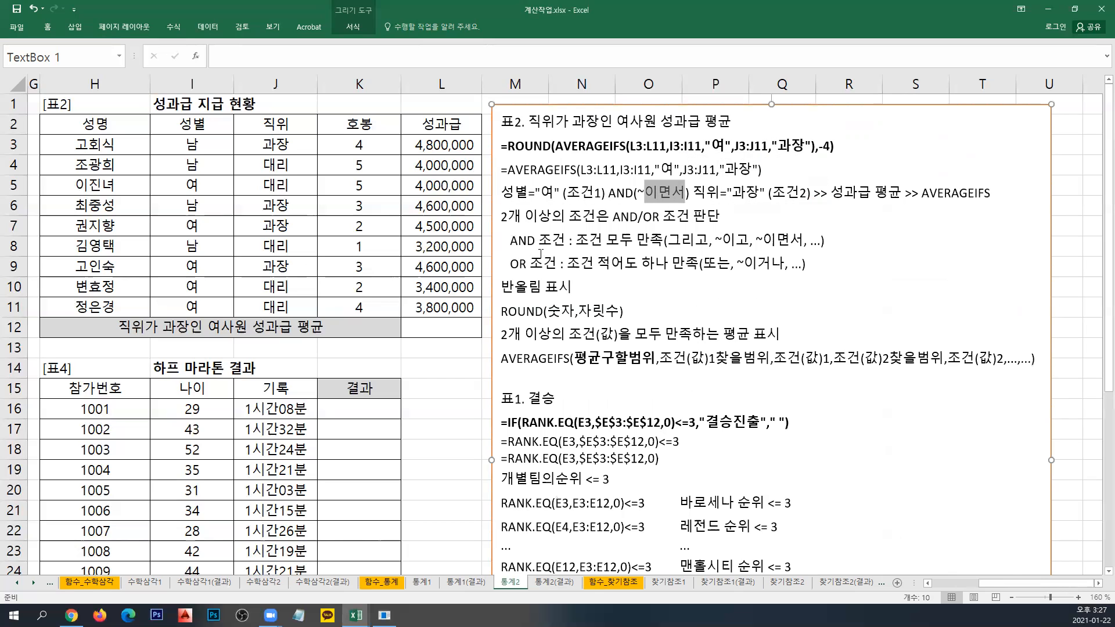
drag(555, 193, 720, 193)
drag(832, 193, 1006, 189)
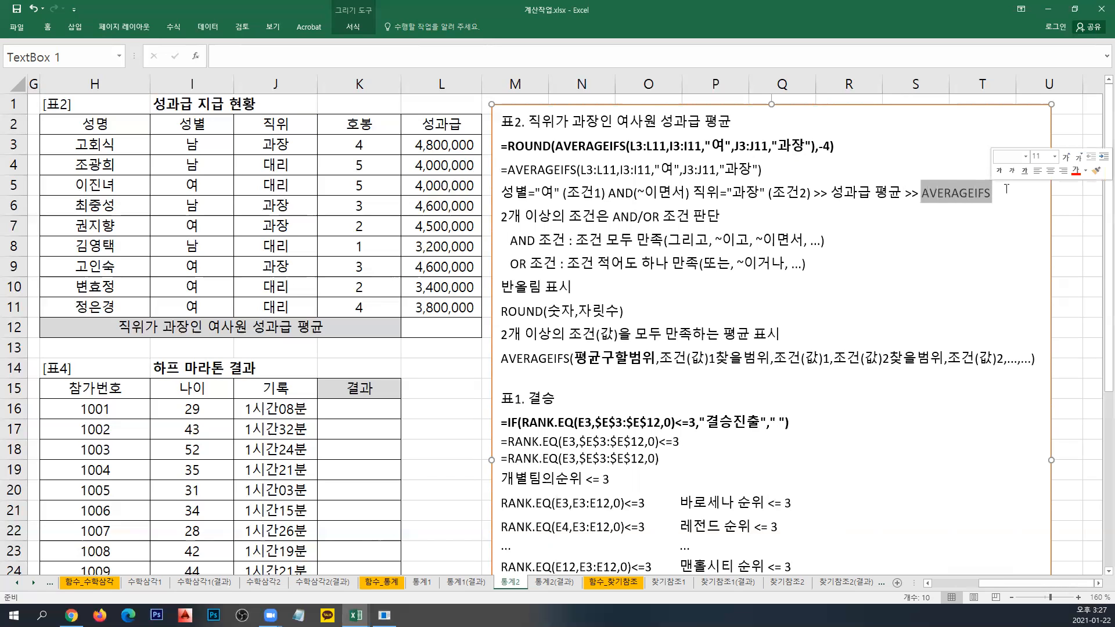
Start an AVERAGEIFS formula in cell L12 with the bonus amounts L3:L11 as the average range.
click(451, 331)
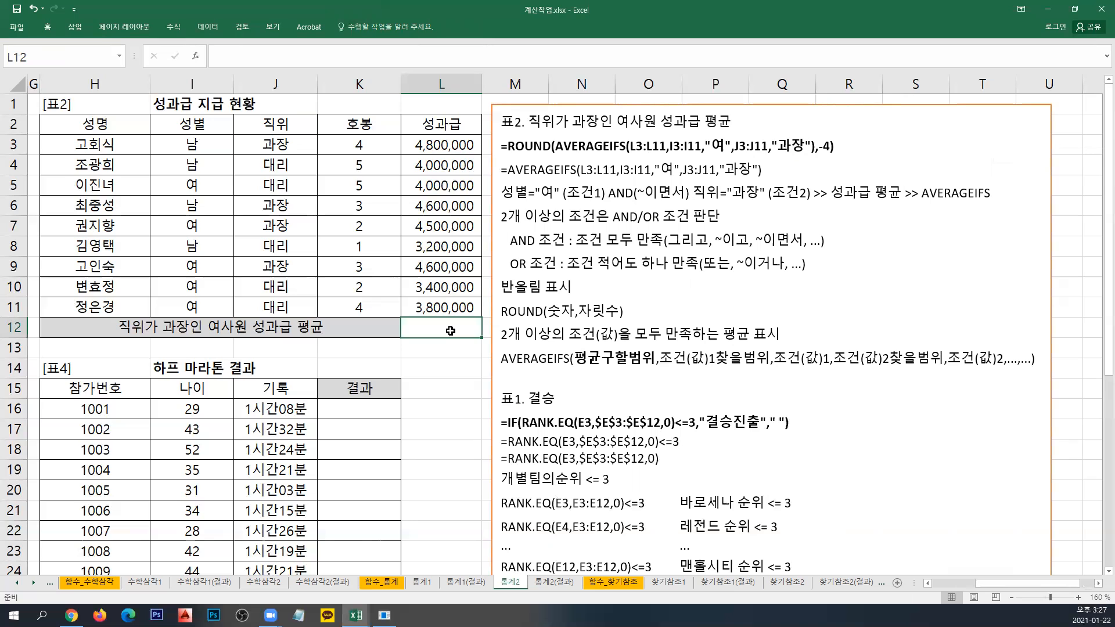
text(=)
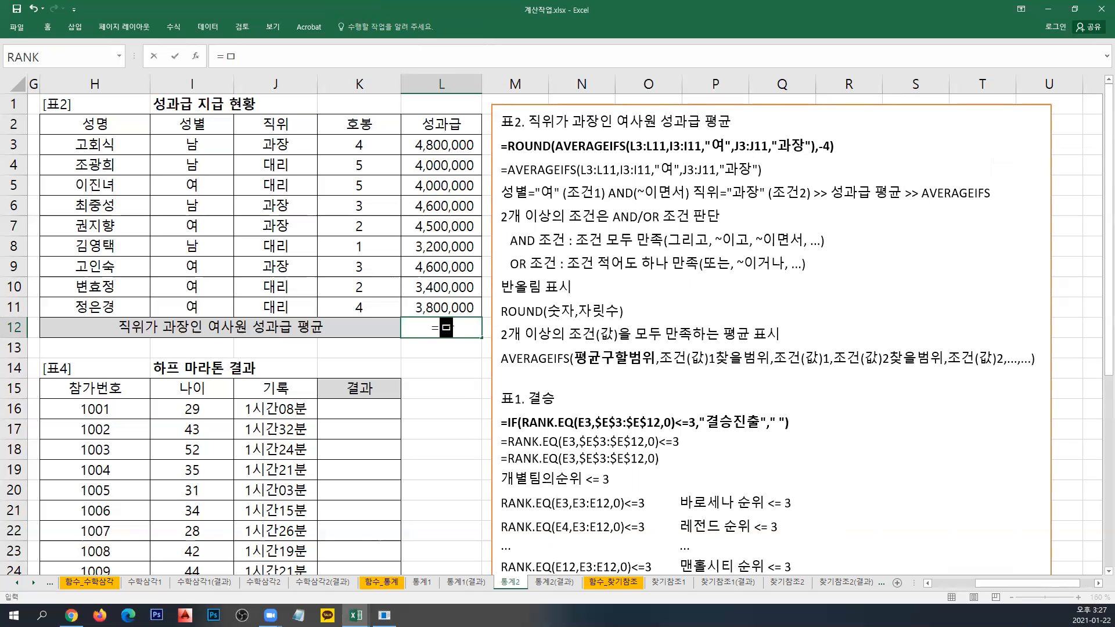
text(AVER)
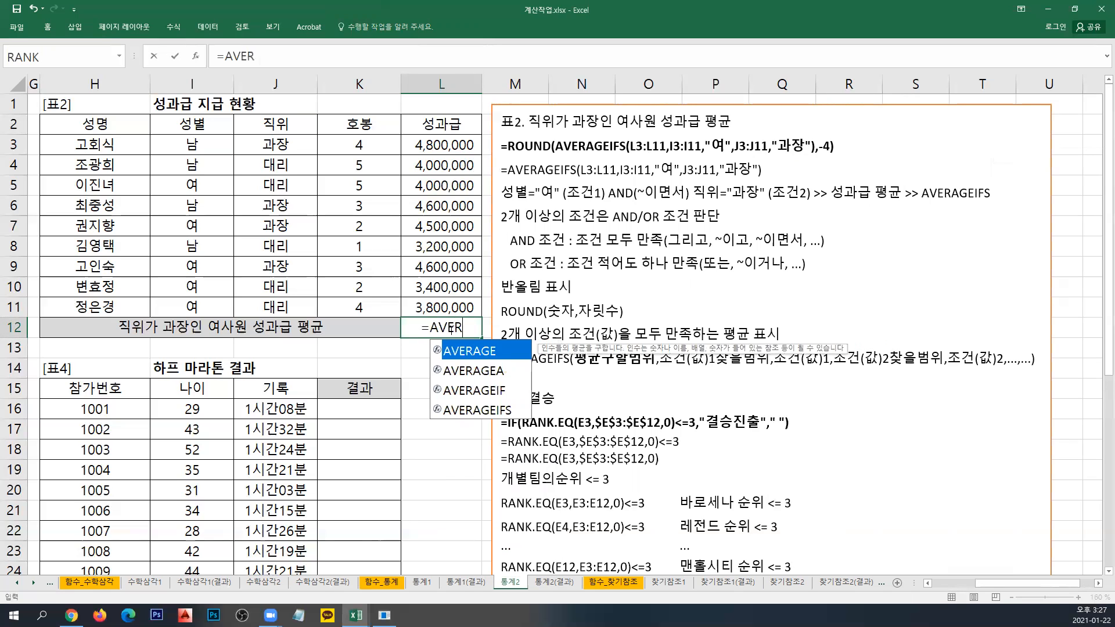
text(AGEIFS)
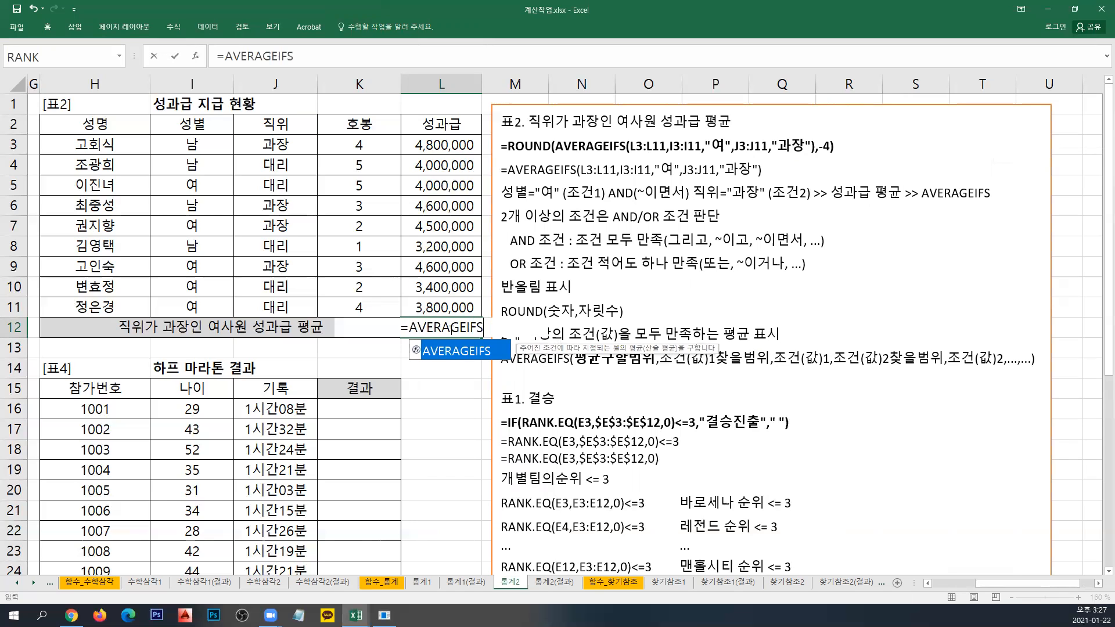
text(()
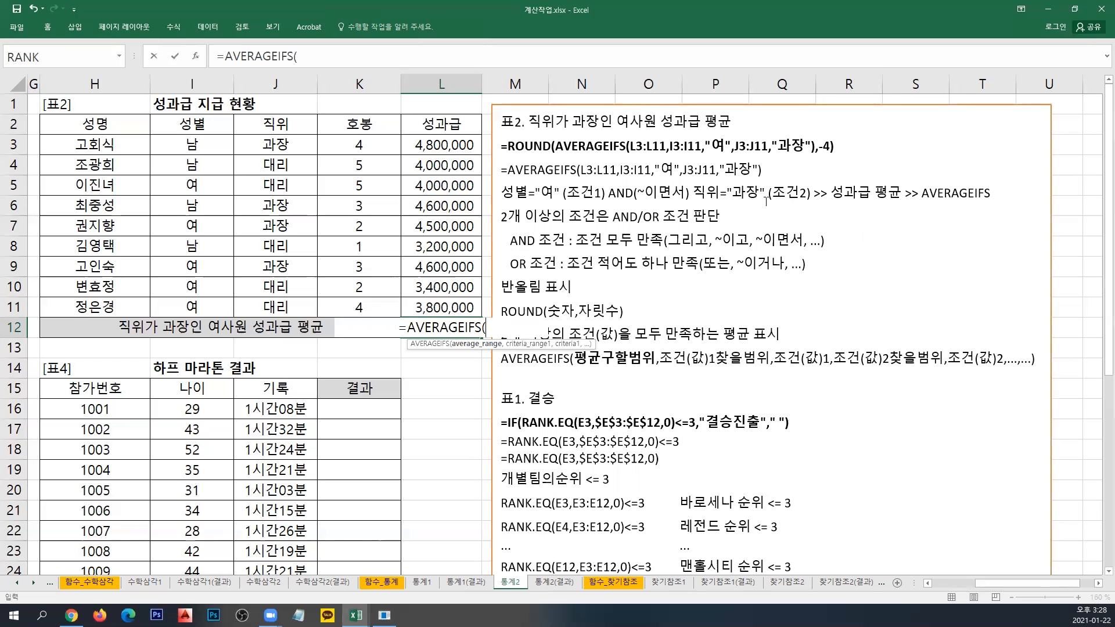
drag(450, 144, 463, 294)
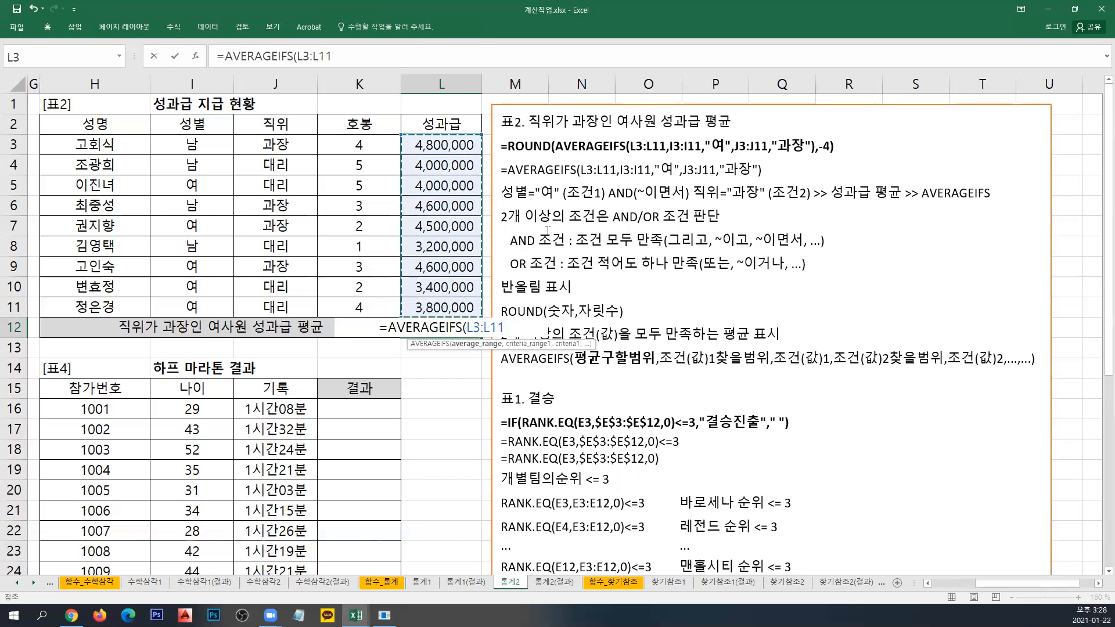
text(,)
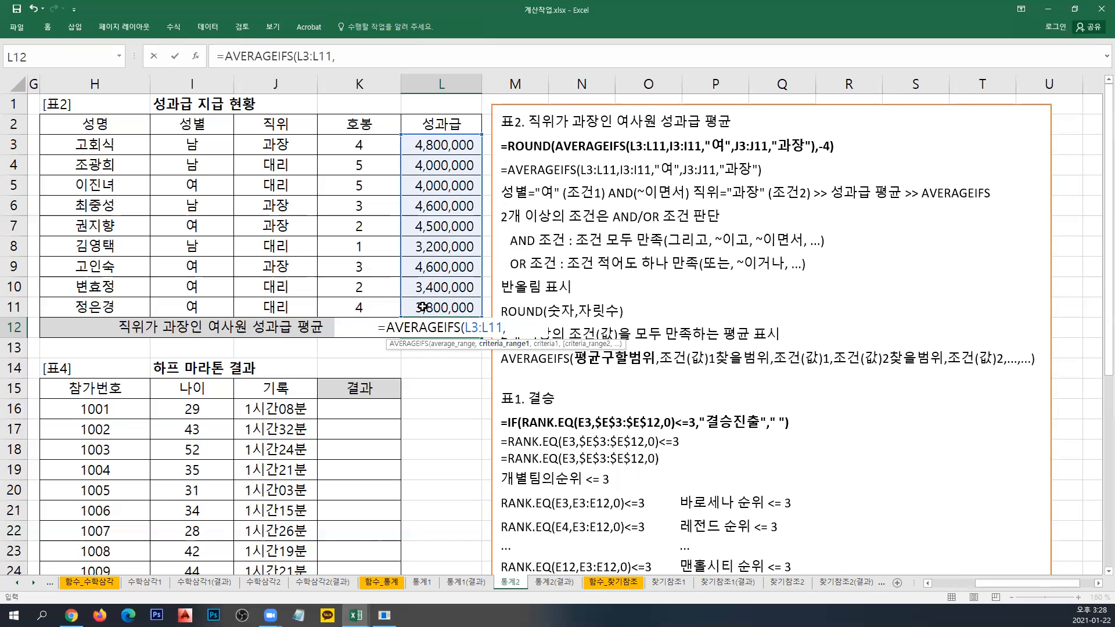
Add the first condition to the AVERAGEIFS formula: gender range I3:I11 matching "여".
drag(224, 154, 207, 301)
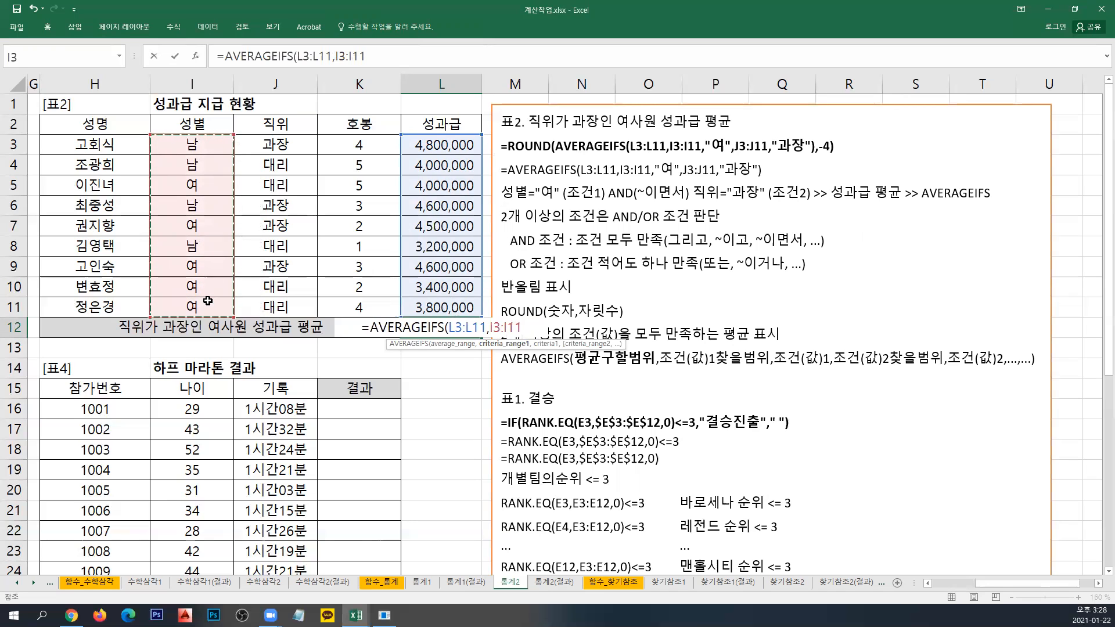
text(,)
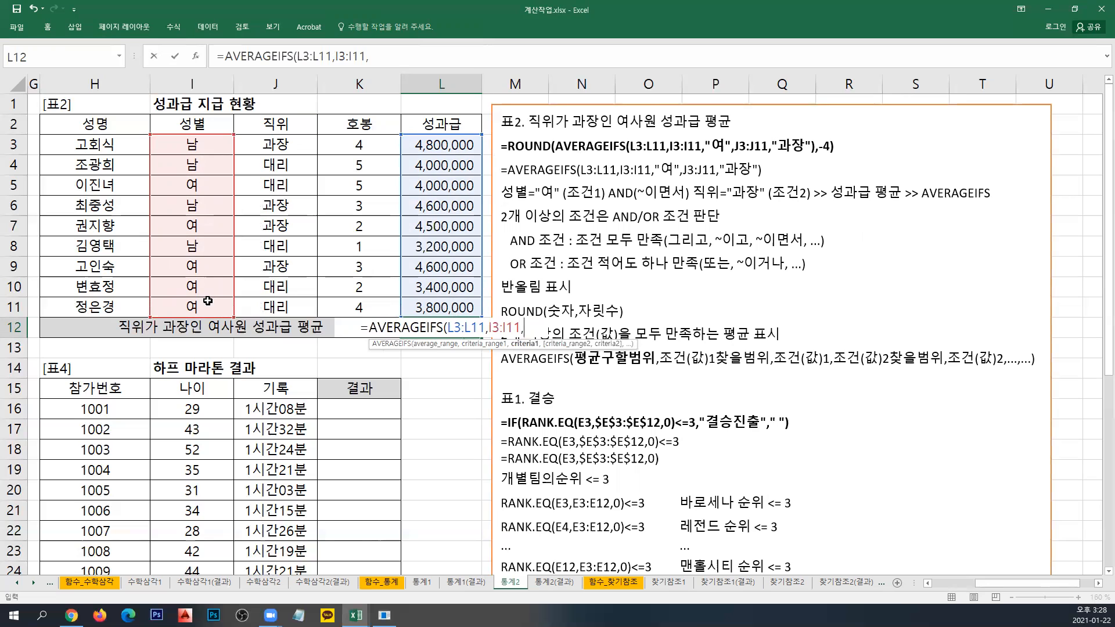
text("여",)
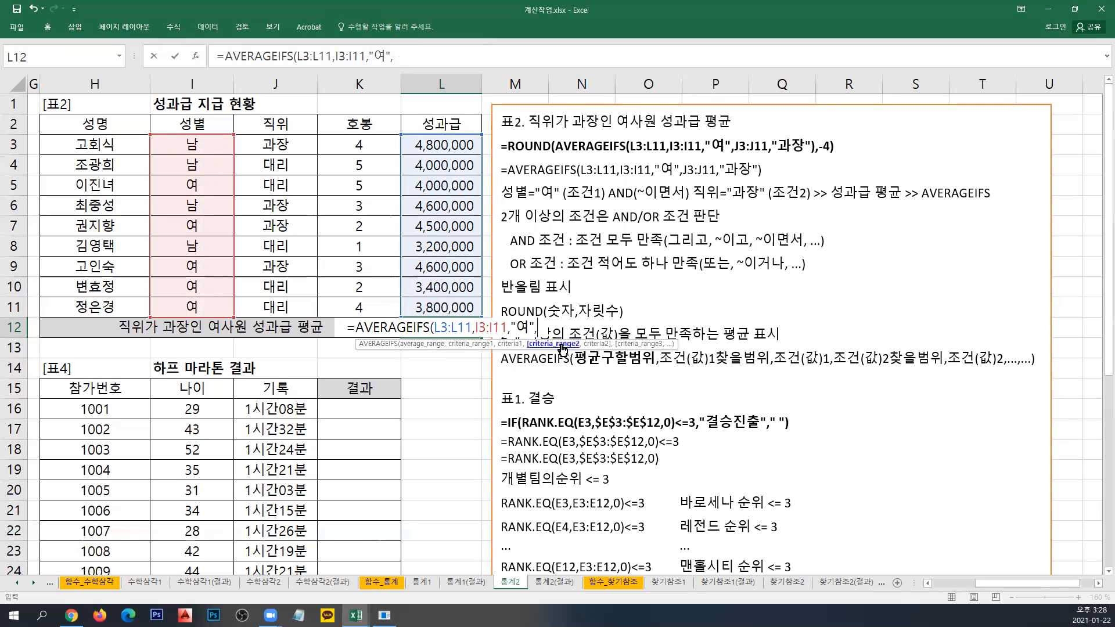
Add position range J3:J11 matching "과장" as the second condition and complete the AVERAGEIFS formula.
drag(294, 148, 296, 302)
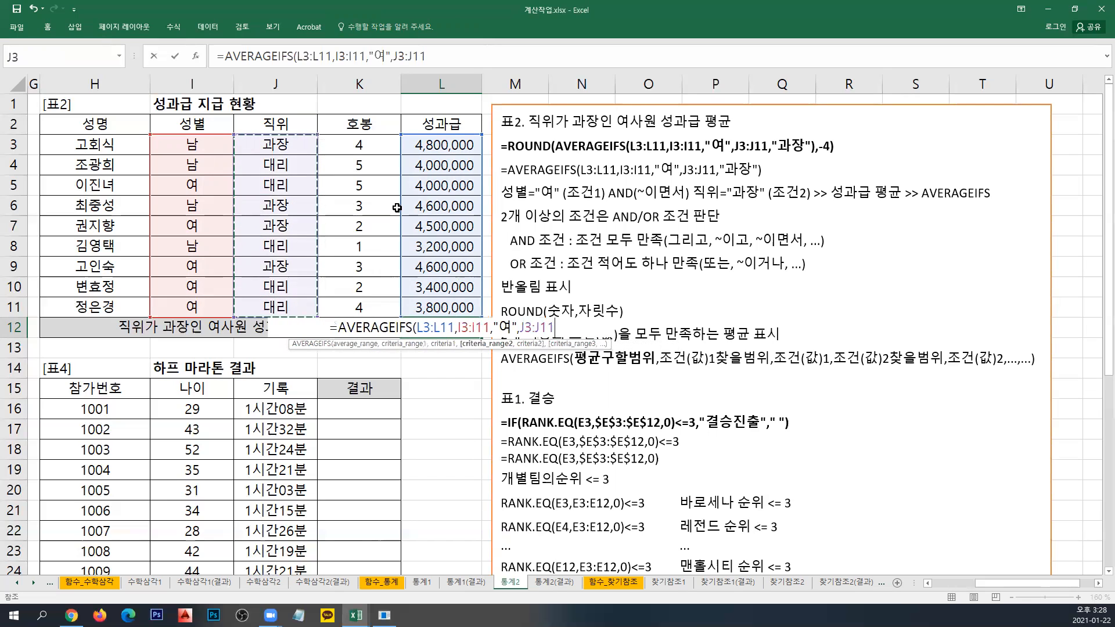
text(,)
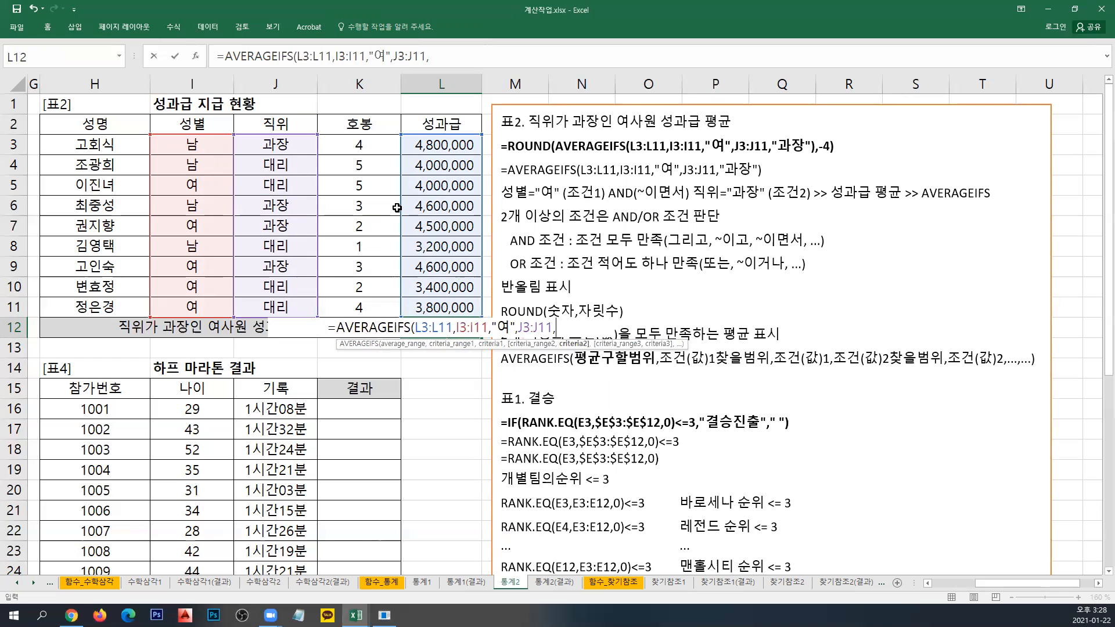
text("과장")
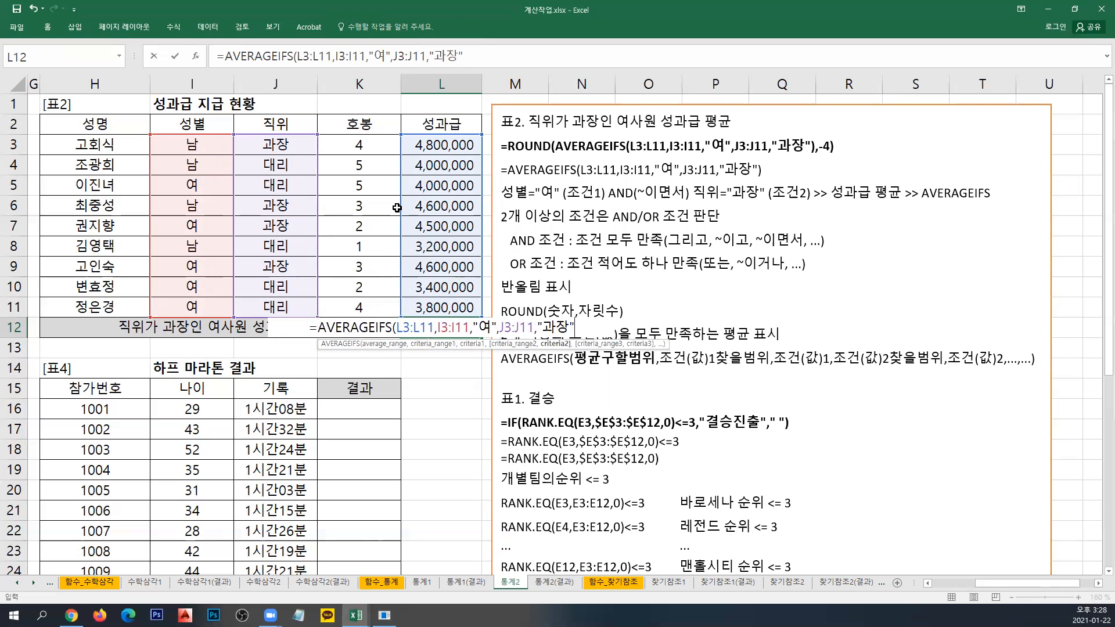
text())
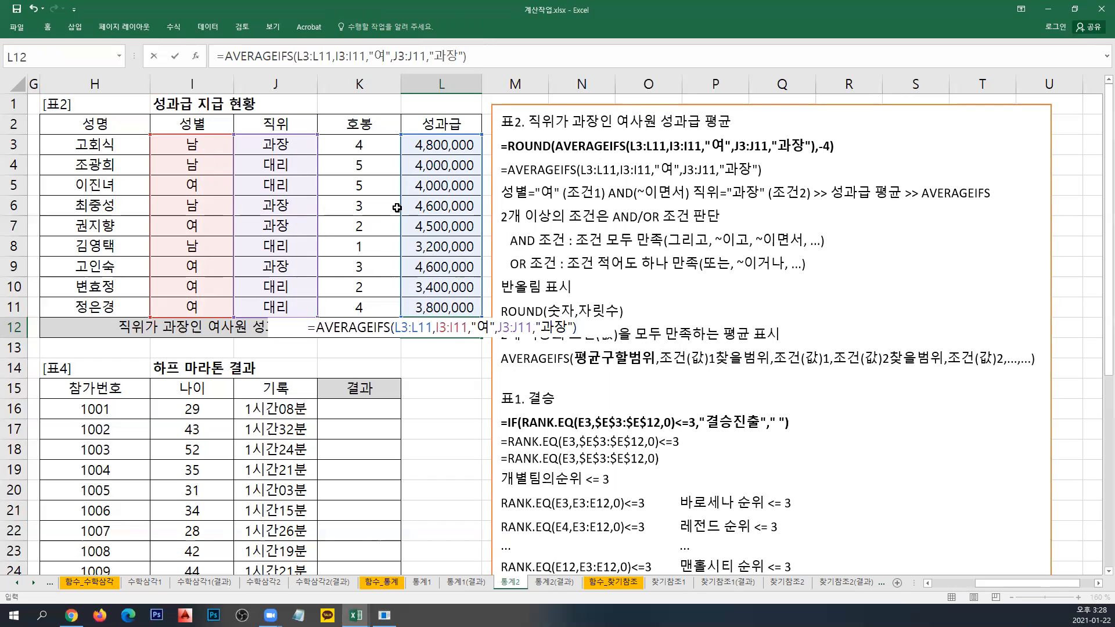
key(Return)
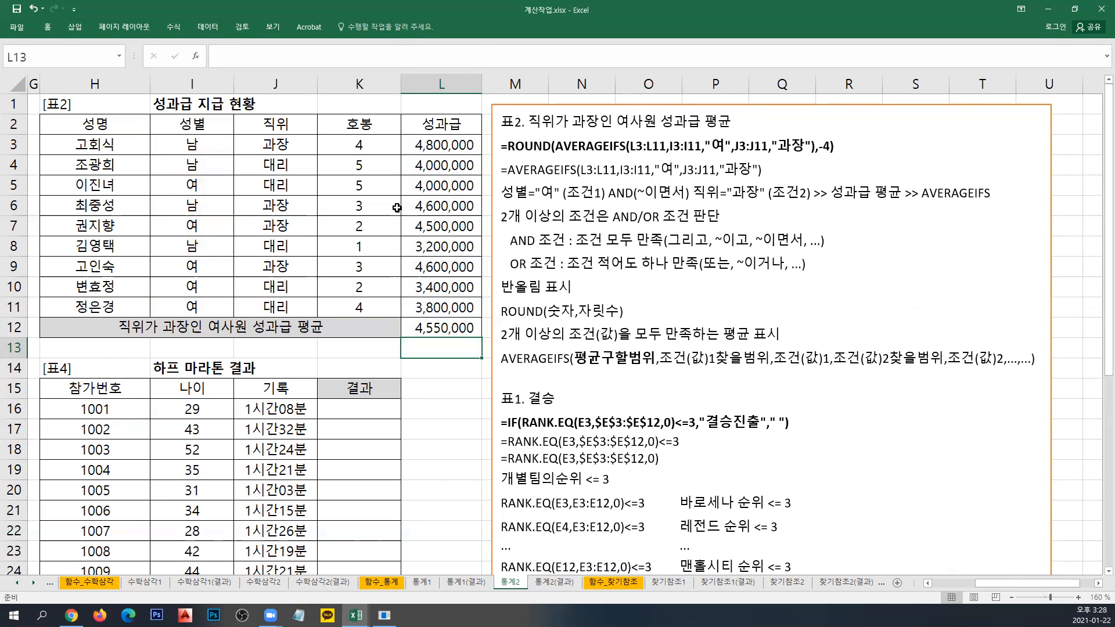
Insert ROUND( in front of the AVERAGEIFS function in cell L12 so the average becomes its number argument.
click(436, 326)
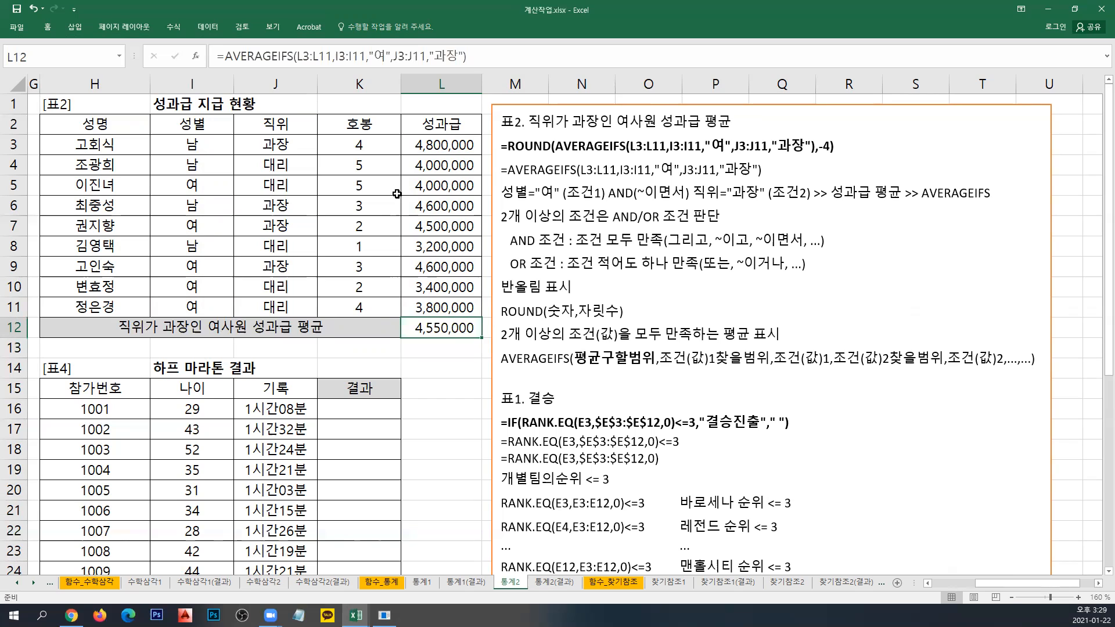
double_click(428, 329)
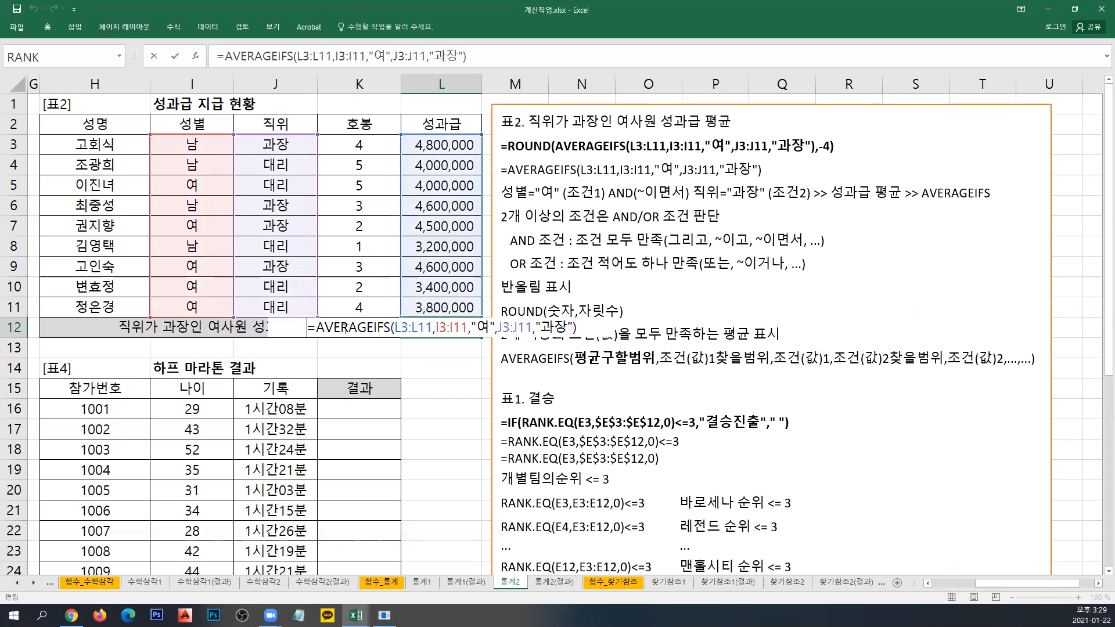
key(Home)
key(Right)
text(ㄱ)
key(BackSpace)
text(ROUND()
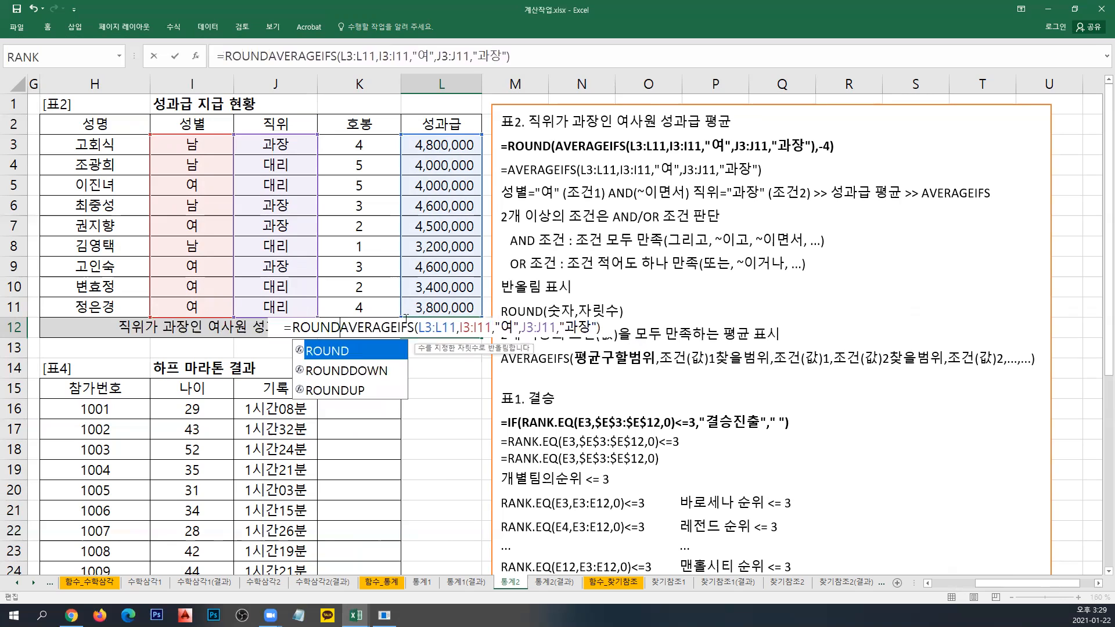
drag(341, 328, 604, 329)
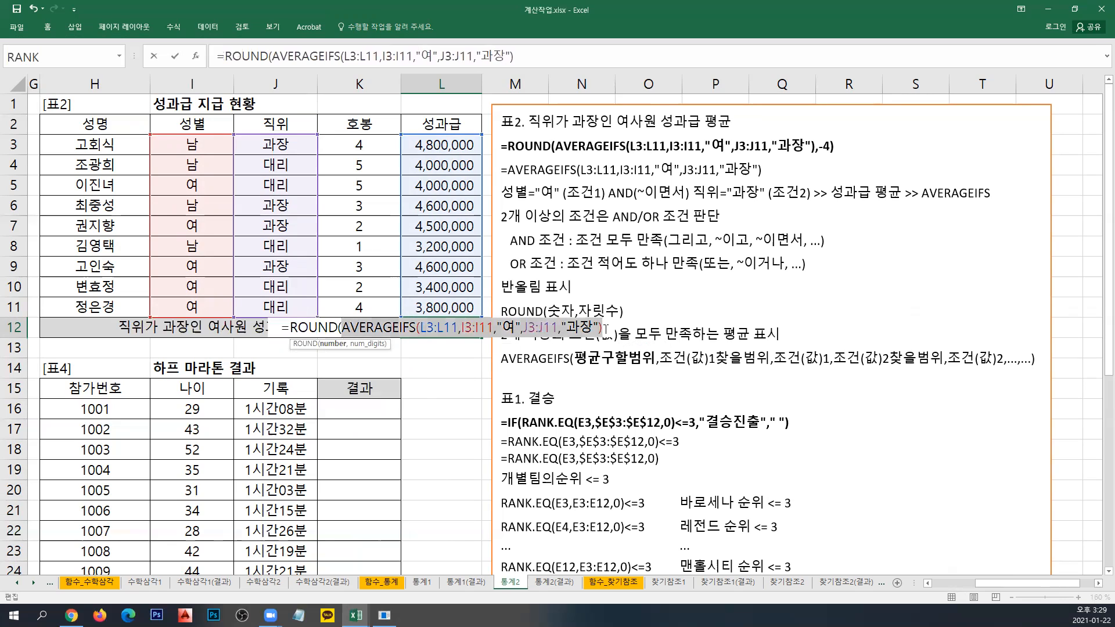
Set the ROUND function's digits argument to -4 and complete the formula in L12.
click(605, 329)
text(,)
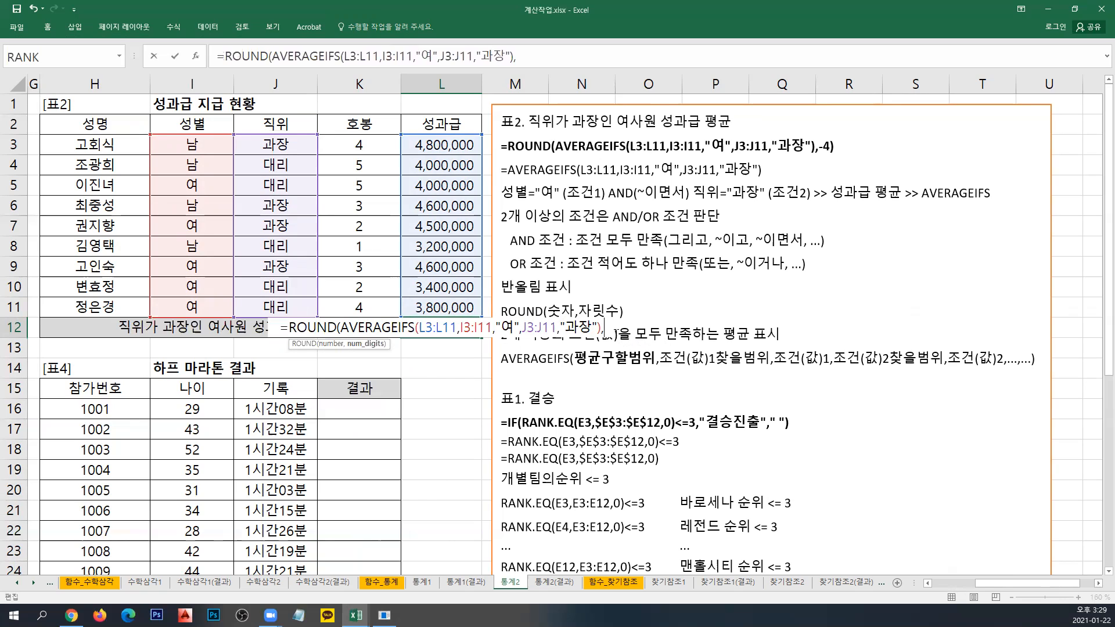
text(-4)
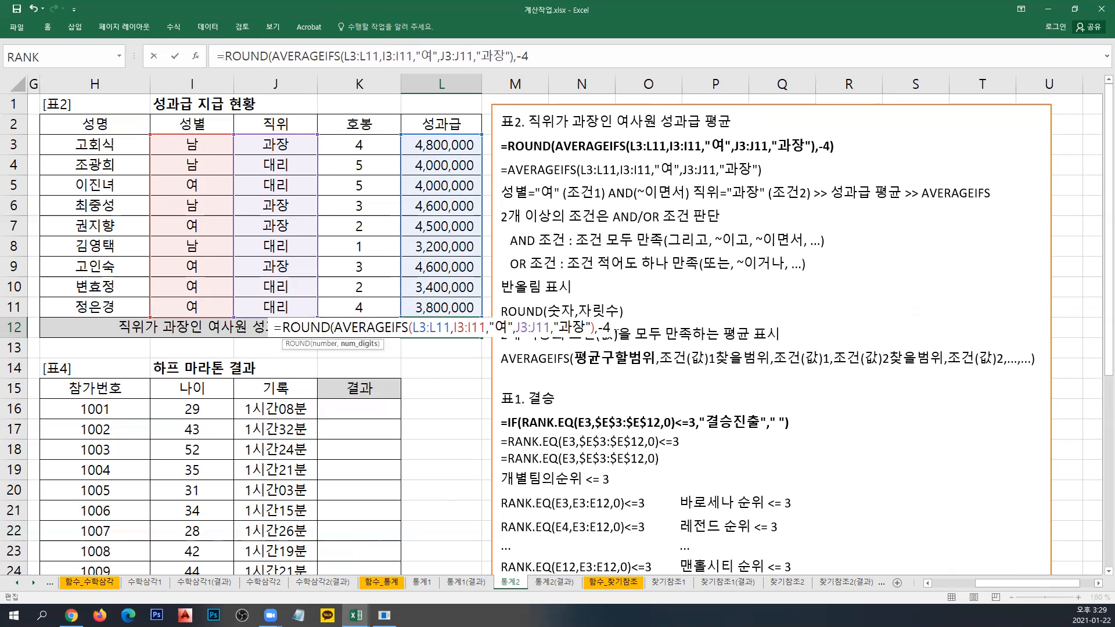
text())
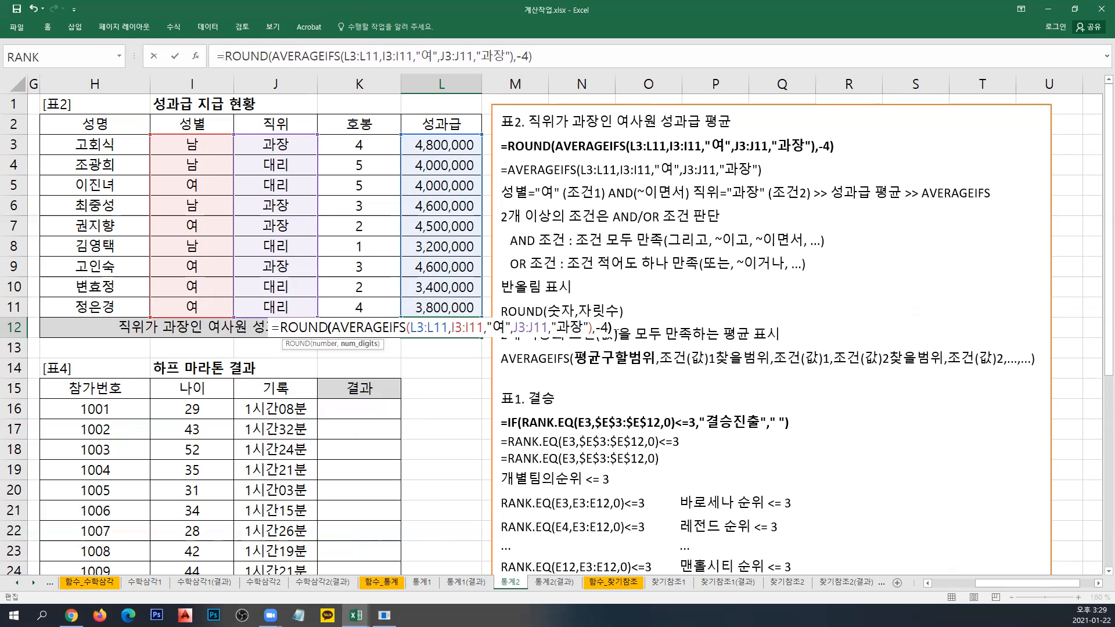
key(Return)
click(441, 328)
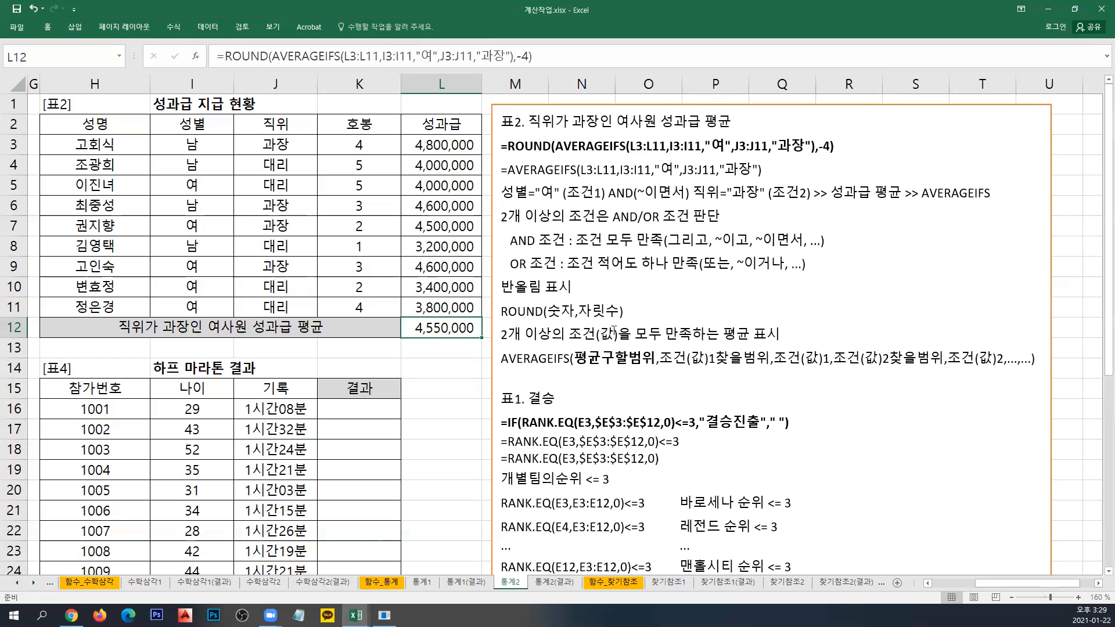
click(579, 104)
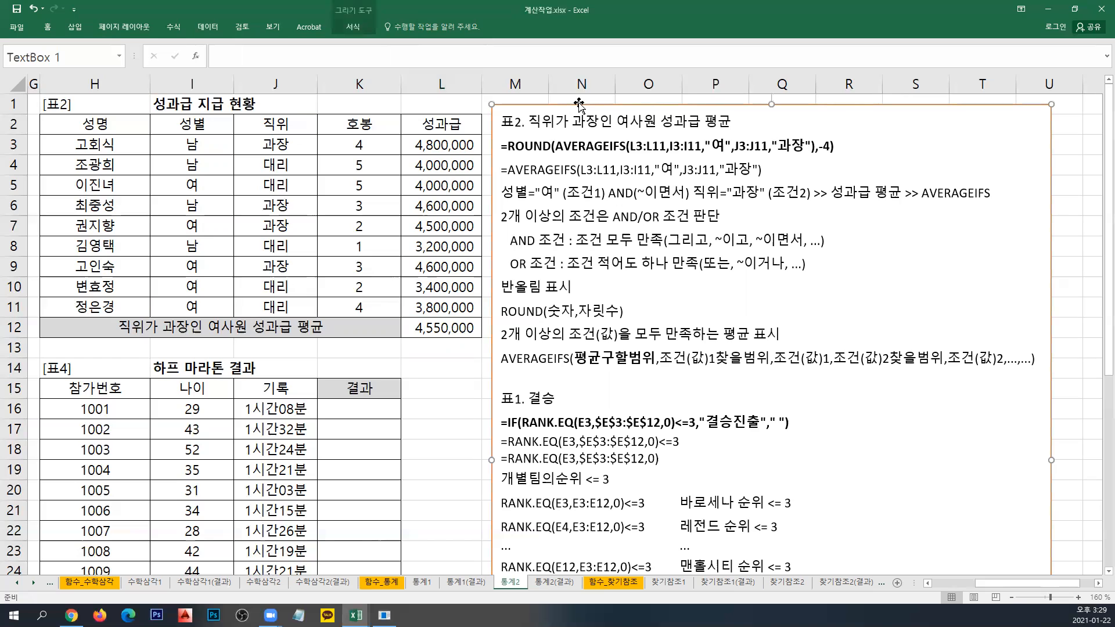
click(455, 329)
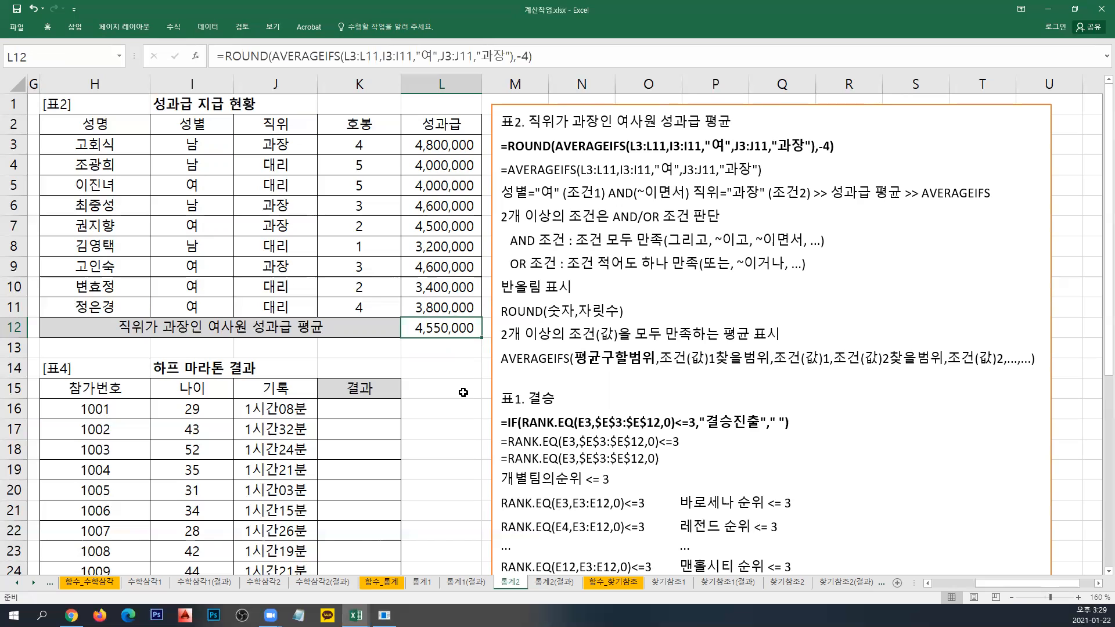
Add the heading "표3. 출석률" at the start of the notes text box, with blank lines separating it from the 표2 notes.
click(526, 122)
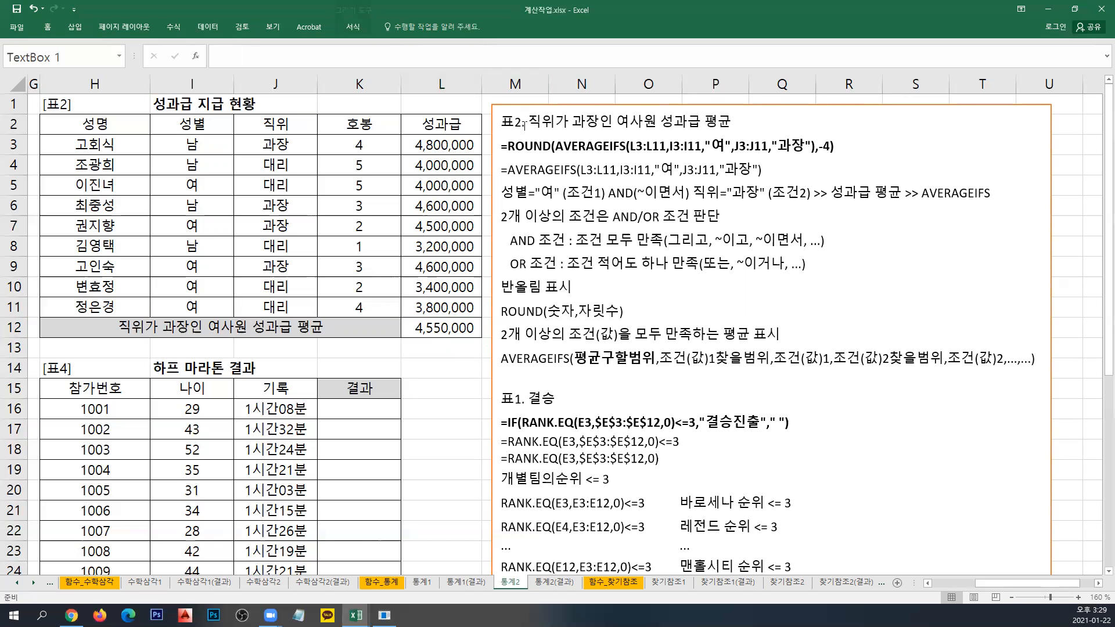
key(Return)
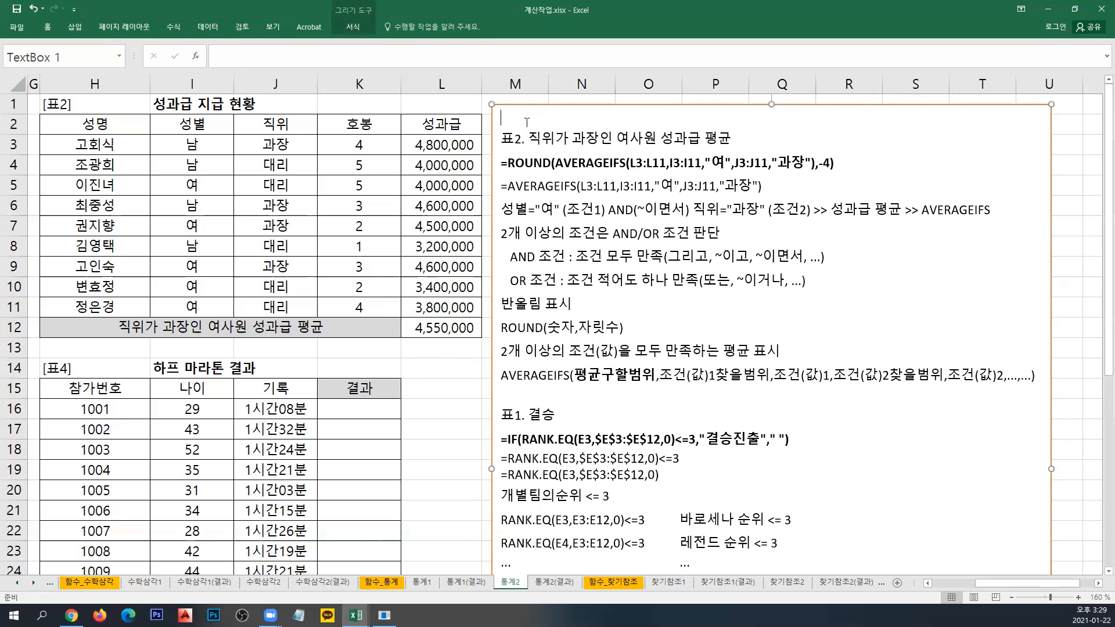
key(Return)
key(Up)
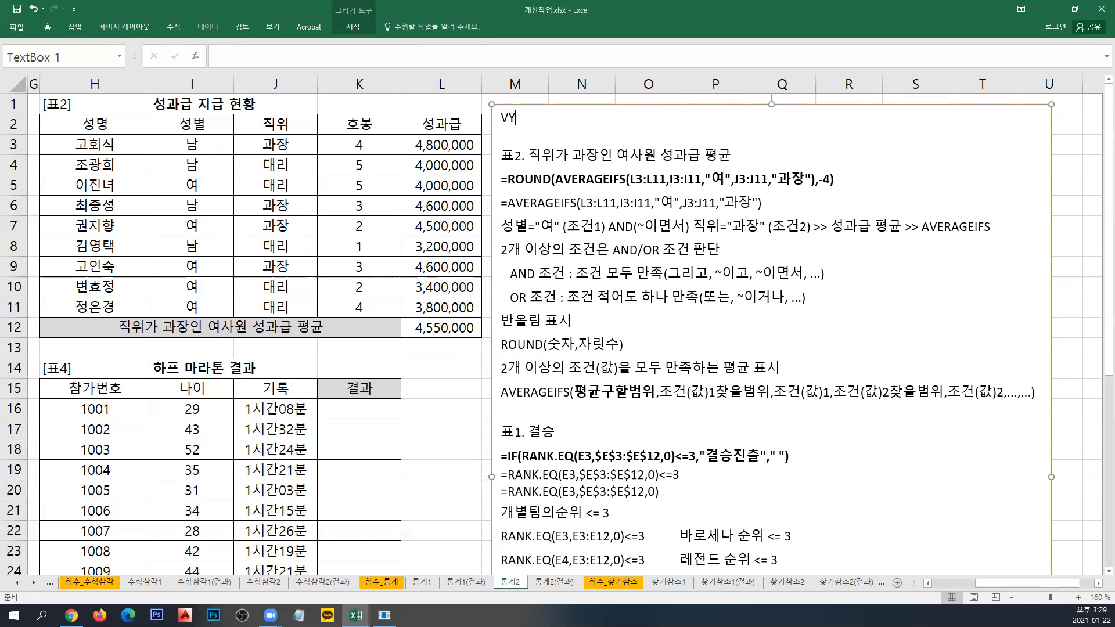
text(표3)
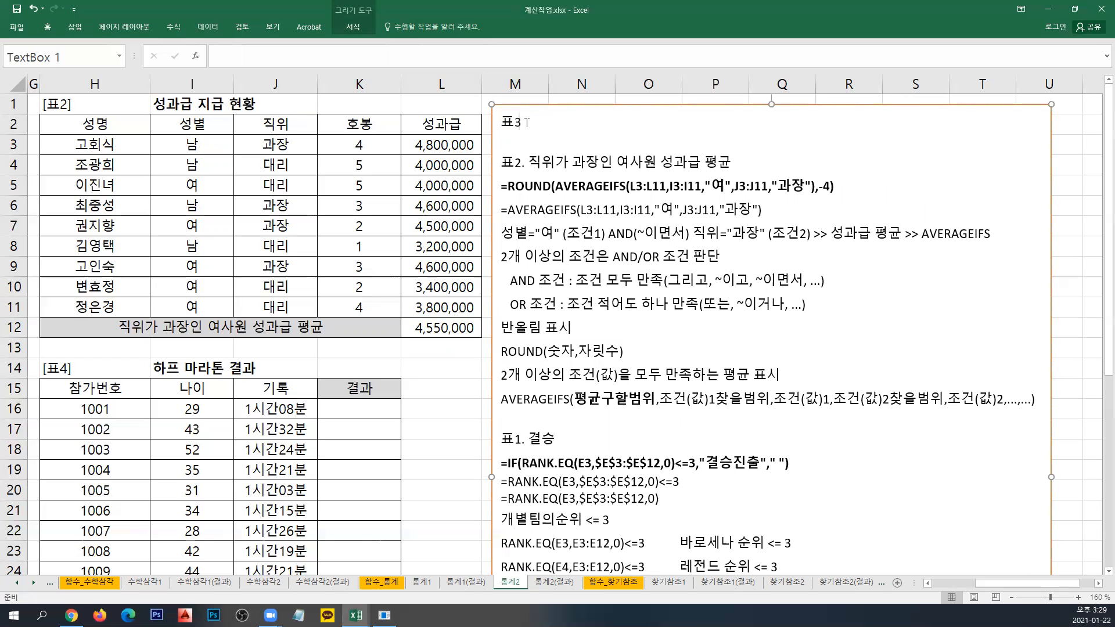
text(.)
scroll(929, 583, left, 7)
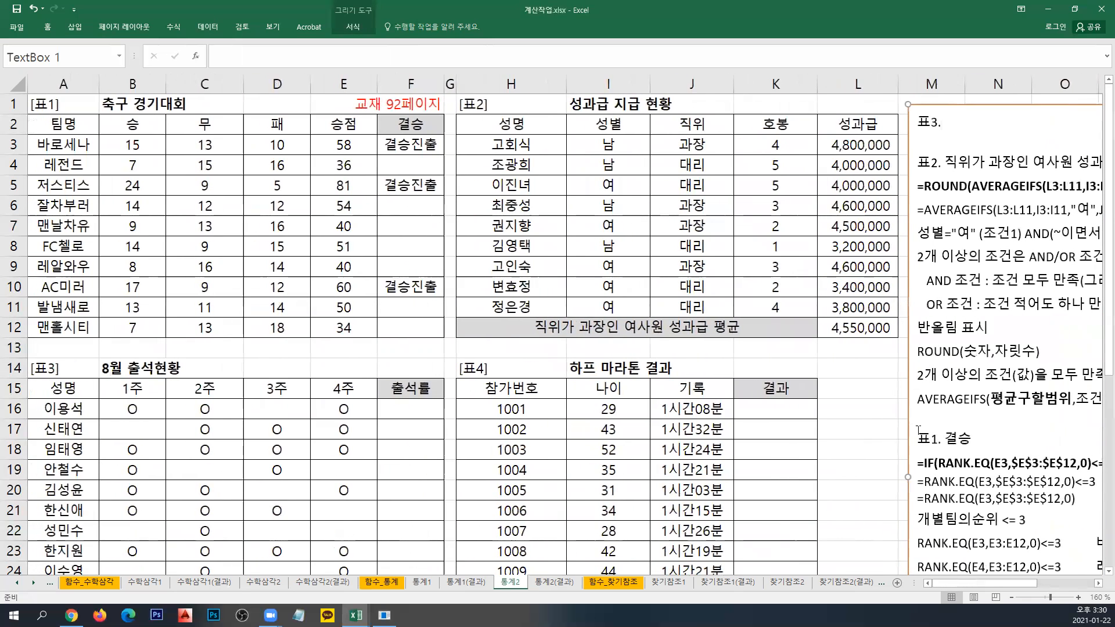
text(출서)
text(률)
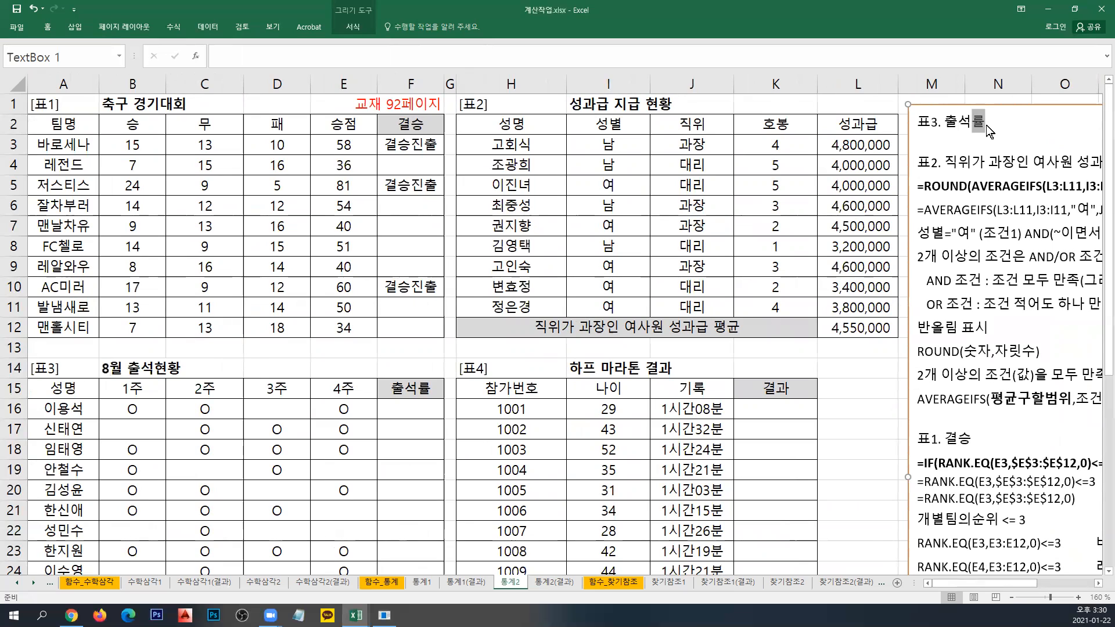
key(Return)
Colour the "표3. 출석률" heading red and place the text cursor on the empty line below it.
triple_click(957, 121)
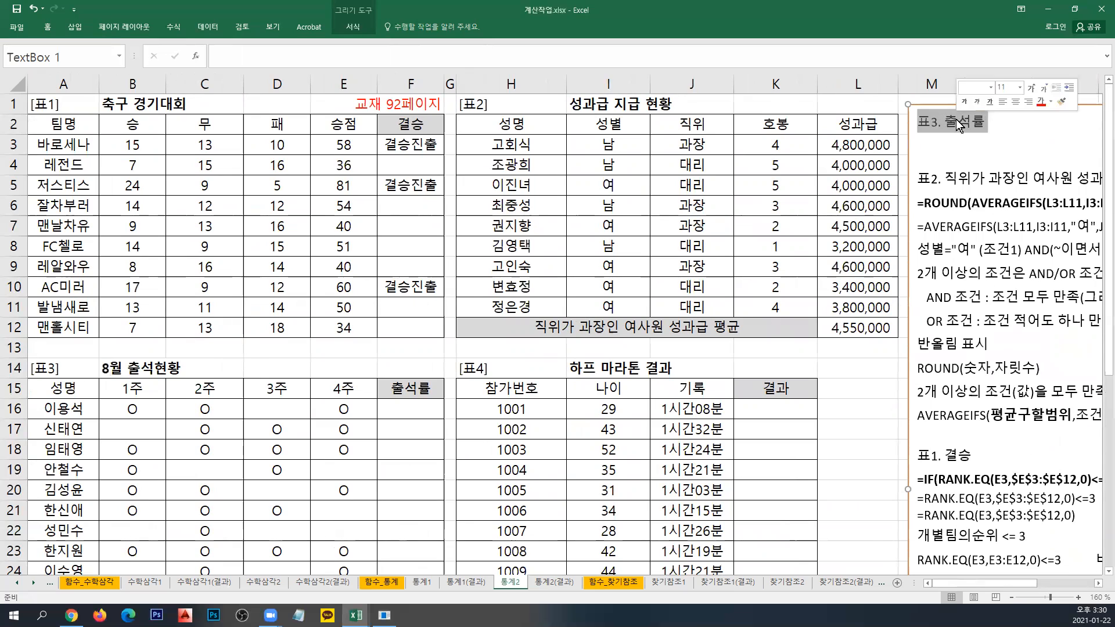
click(1041, 102)
click(958, 145)
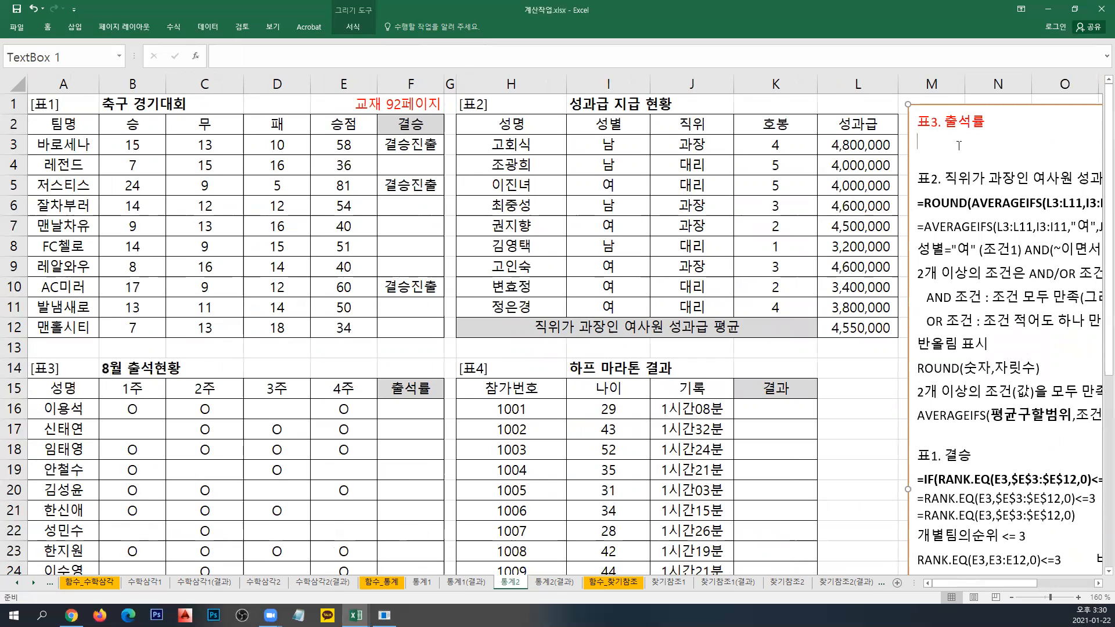
Add another blank line under the "표3. 출석률" heading and move the notes text box beside table 5, clear of its columns.
key(Return)
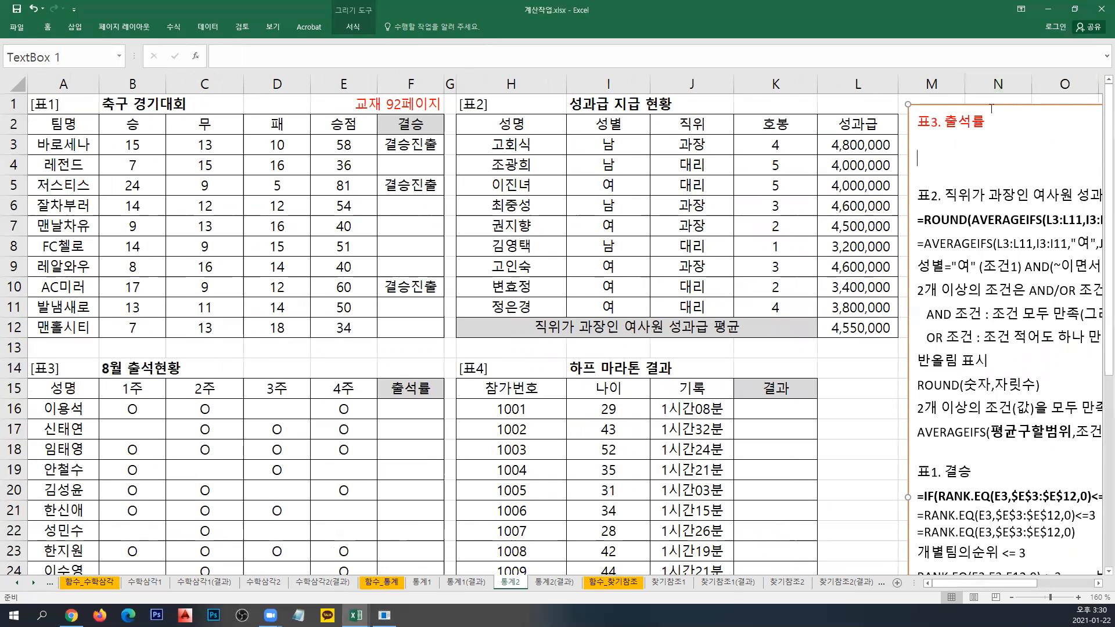
drag(990, 105, 520, 465)
scroll(521, 465, down, 3)
scroll(537, 158, down, 2)
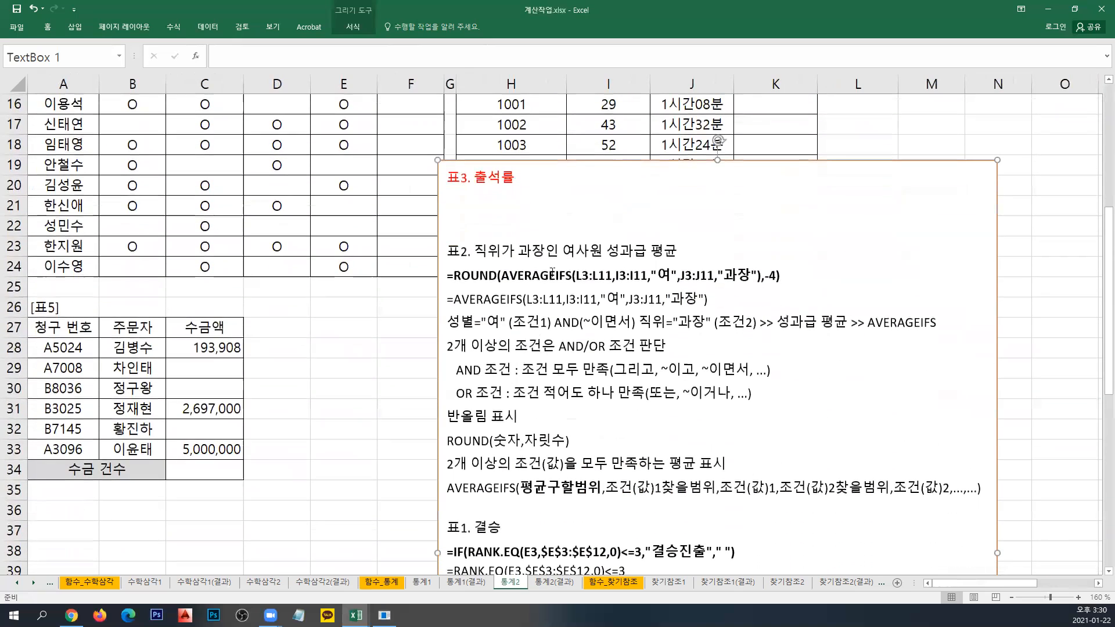
drag(536, 158, 401, 312)
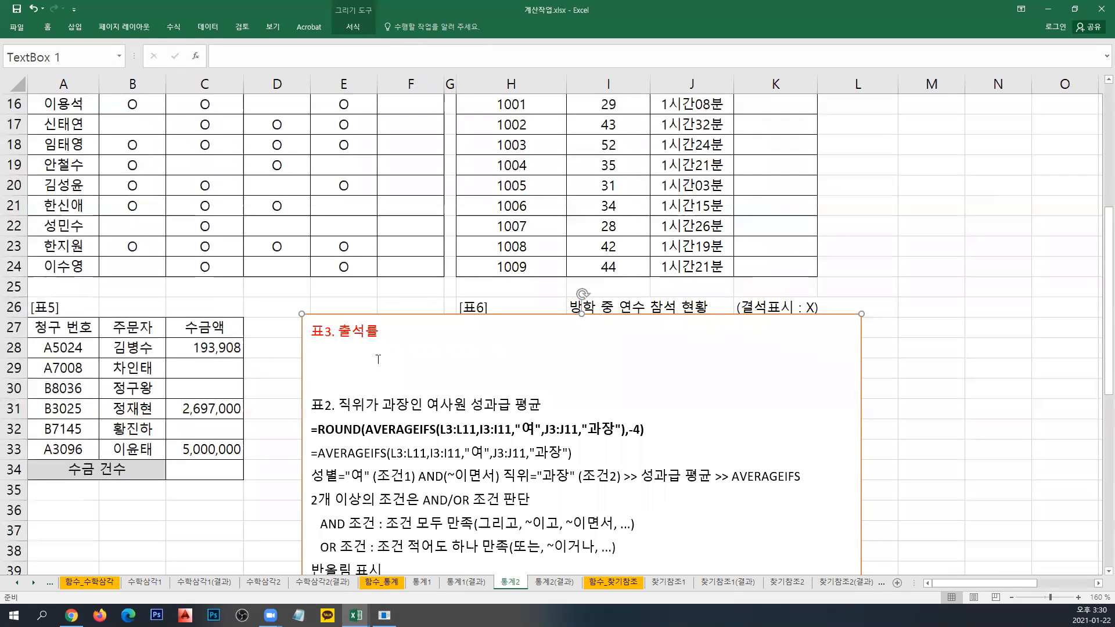
Add the heading "표5. 수금 건수" below the 표3 heading in the notes text box, followed by an empty line.
text(표)
text(5. ㅅ)
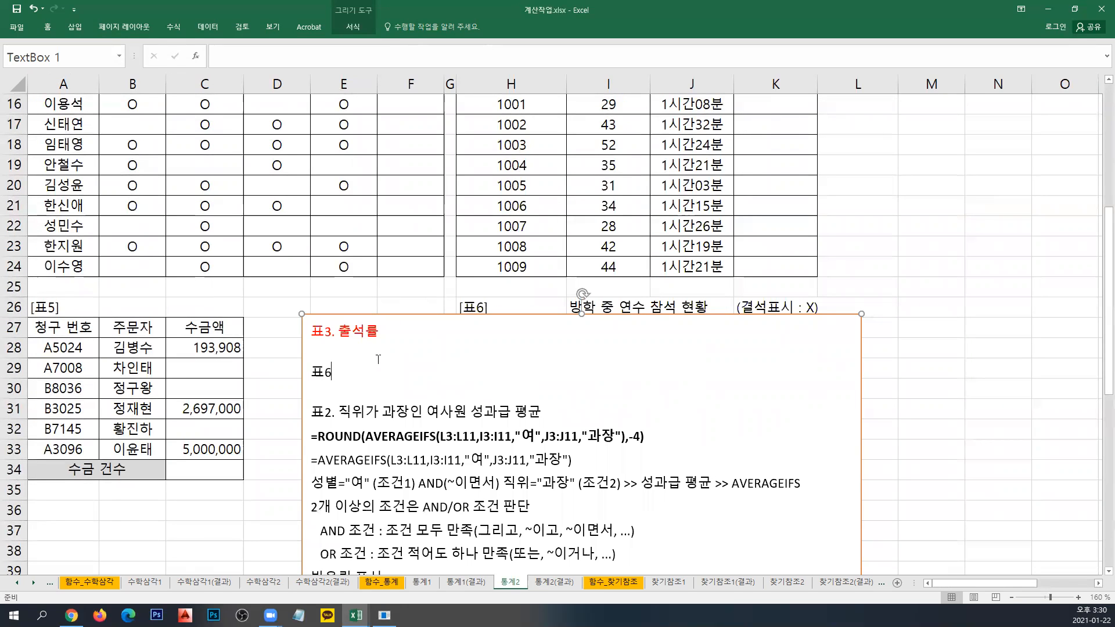
text(ㅜ금 건수)
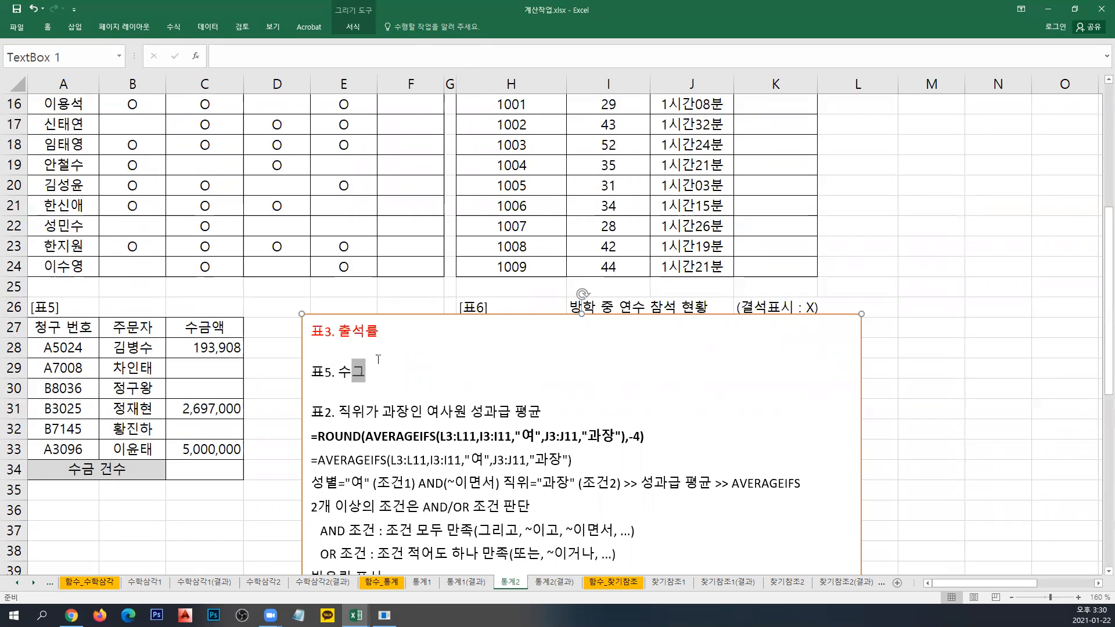
key(Return)
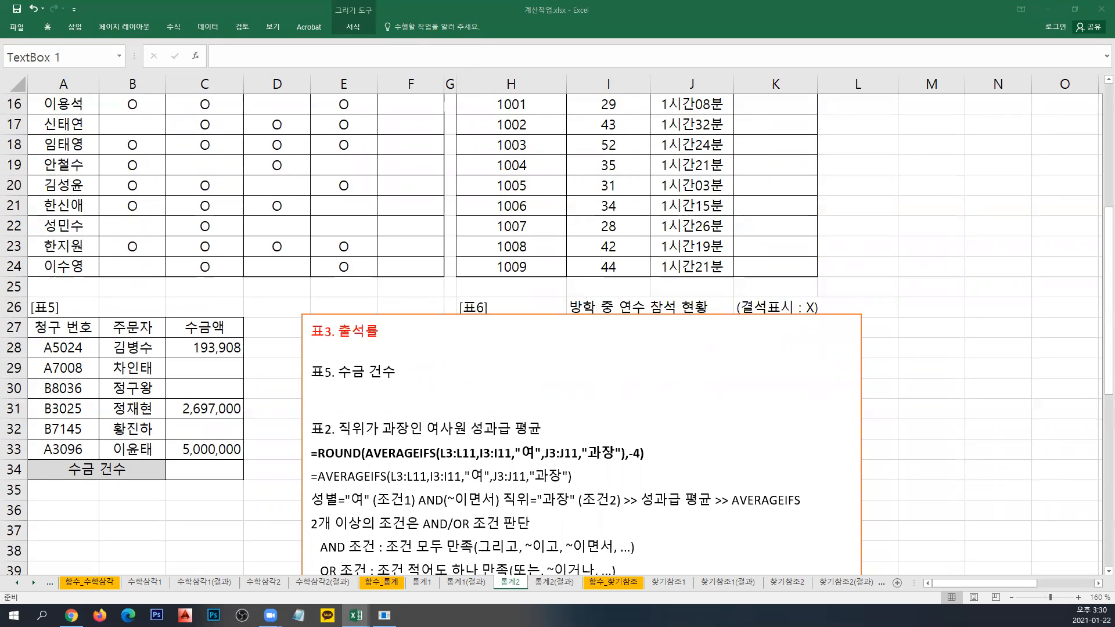
Paste the 표5 notes under their heading, from =COUNT(C28:C33)&"건" to "& 연산자", and remove the surplus blank line after them.
click(336, 392)
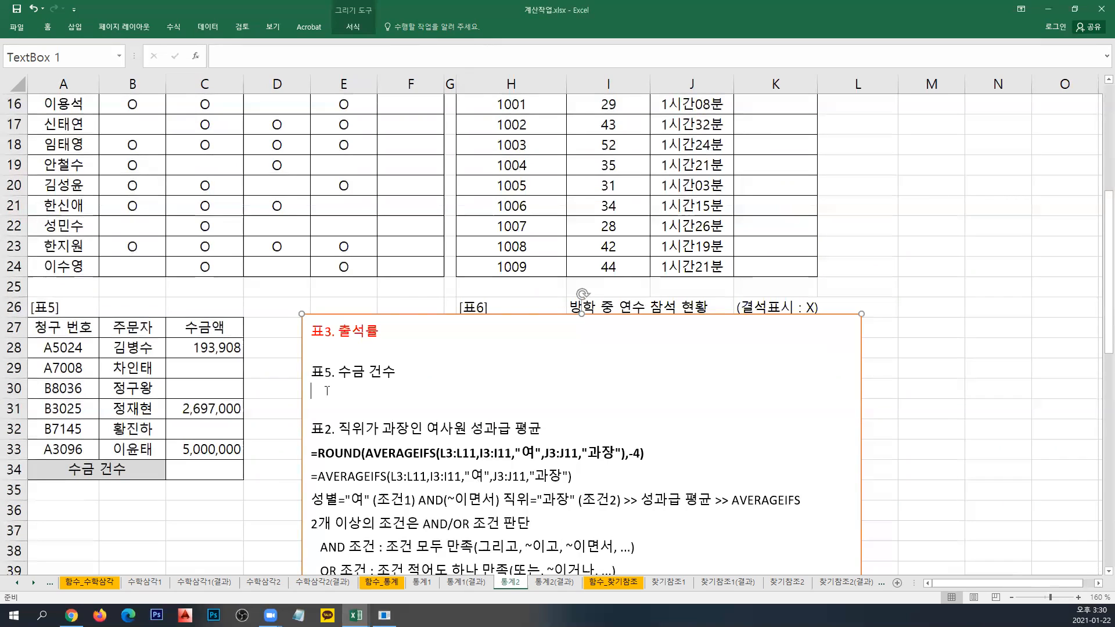
text(=COUNT(C28:C33)&"건" =COUNT(C28:C33) 숫자데이터 개수 표시(빈셀제외) COUNT(데이터_범위) 데이터 연결 & 연산자)
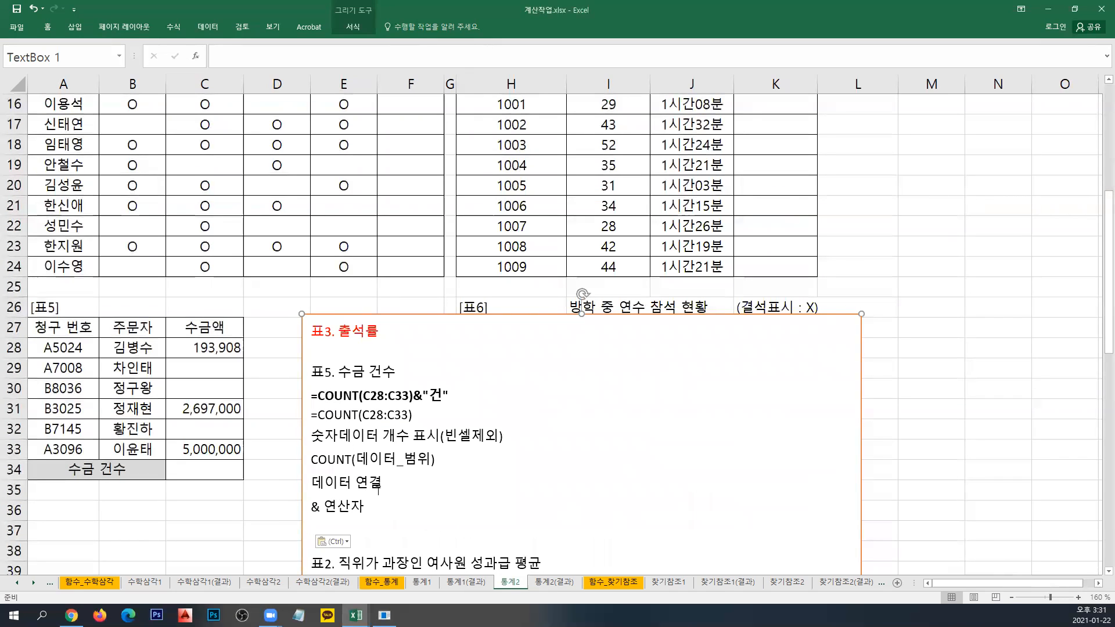
key(BackSpace)
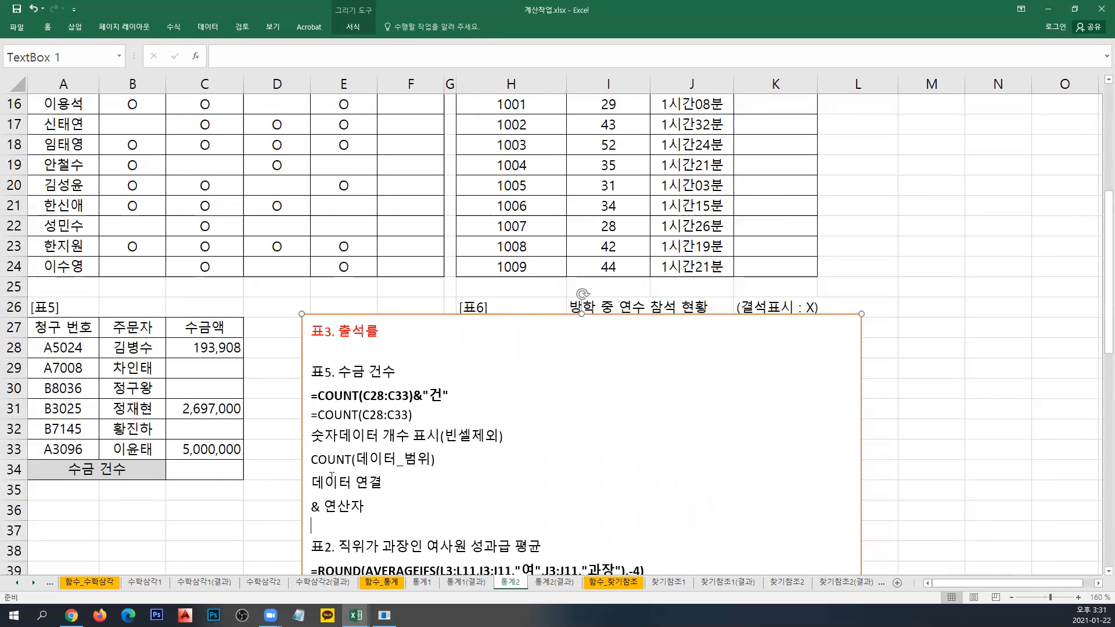
Enter =COUNT(C28:C33) in cell C34 to count the numeric 수금액 entries of table 5.
click(201, 474)
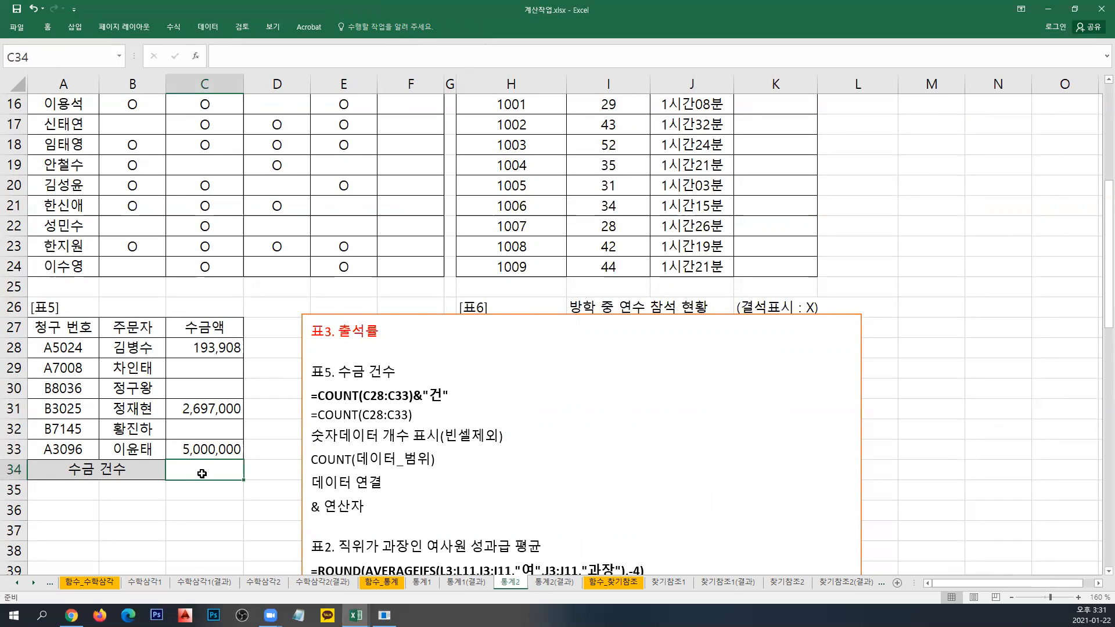
text(=)
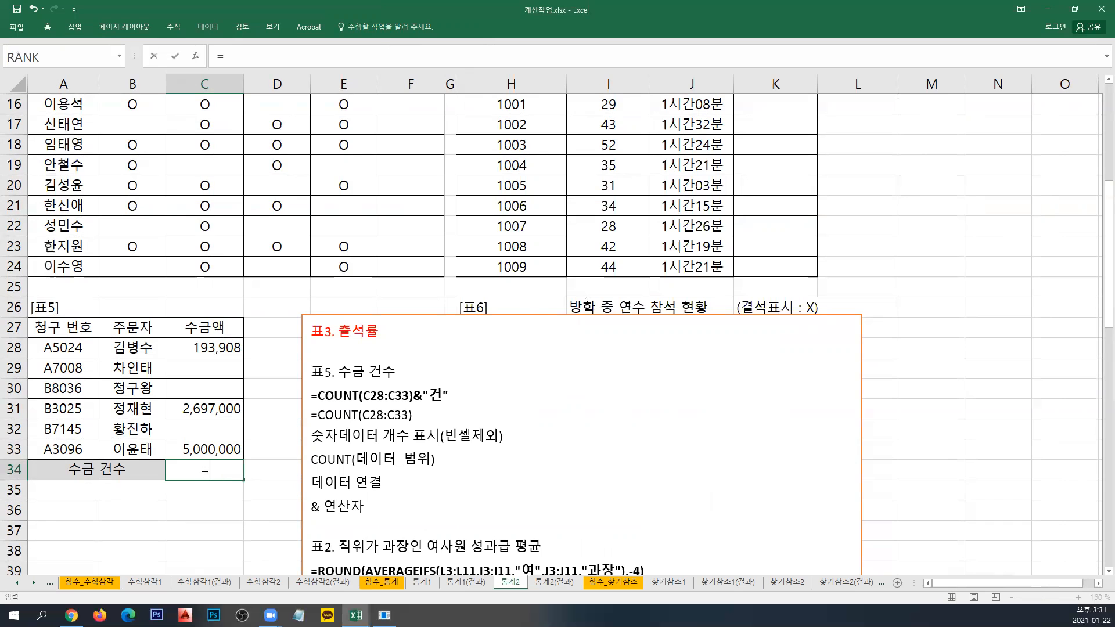
scroll(271, 415, down, 2)
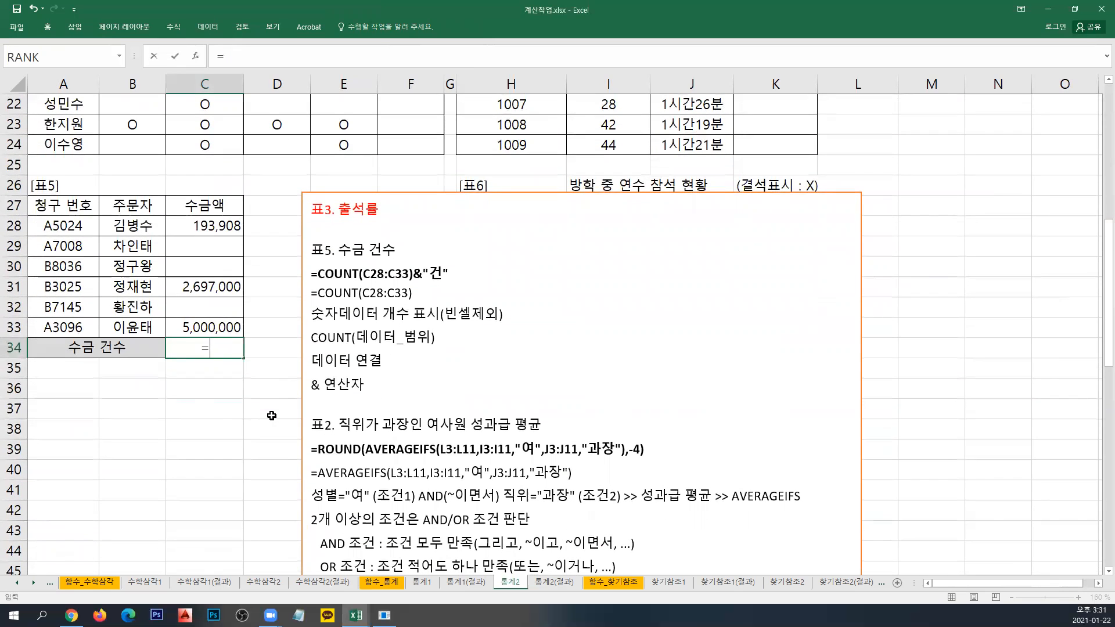
text(COUNT)
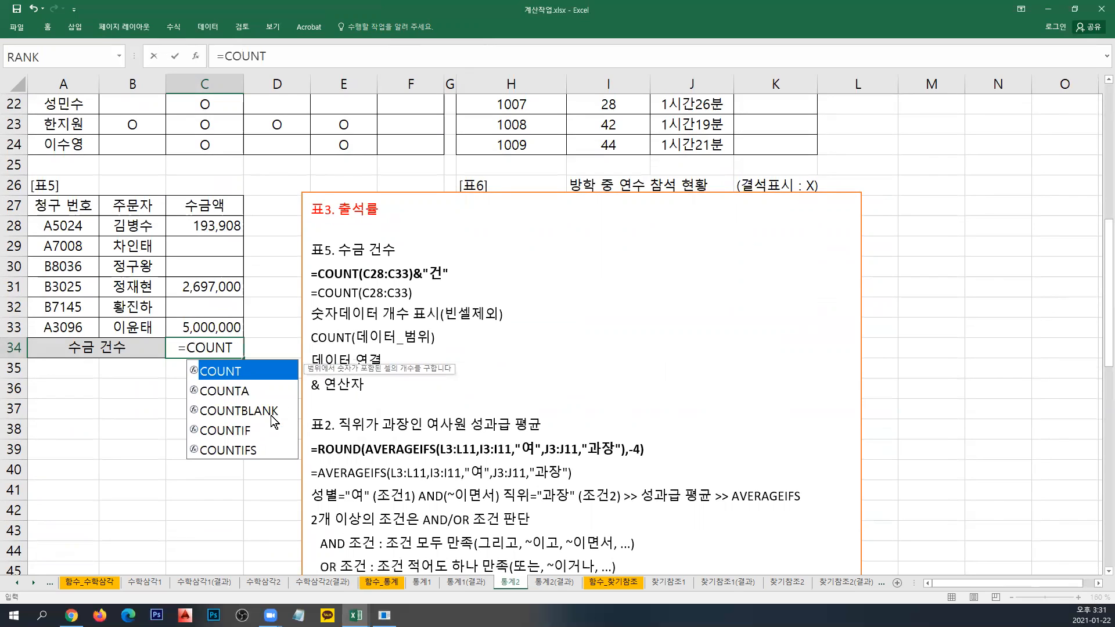
text(()
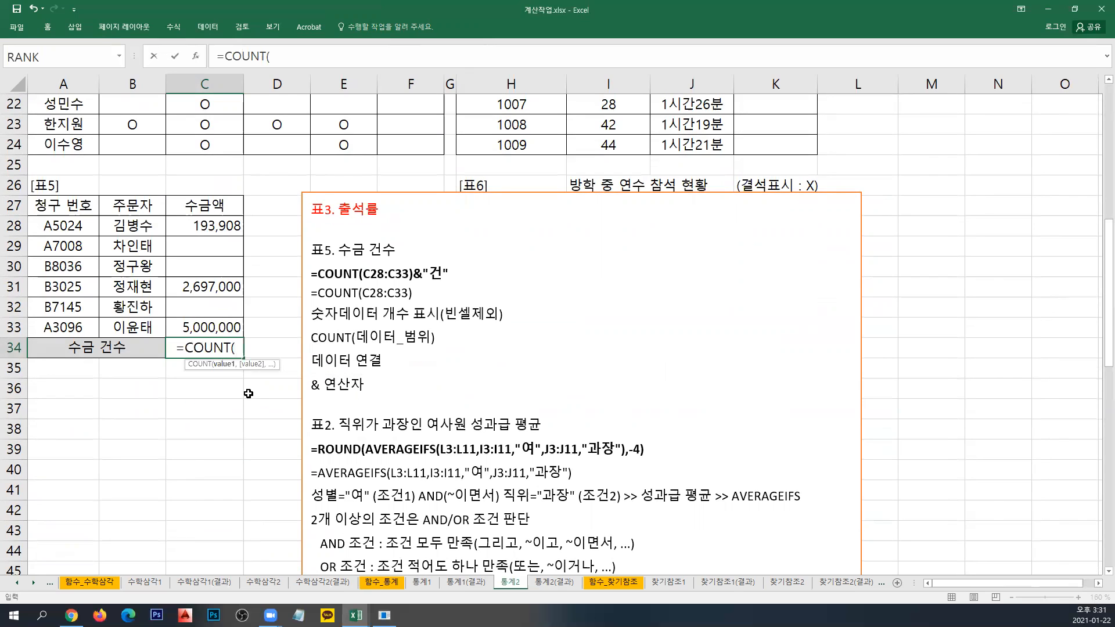
drag(78, 225, 68, 326)
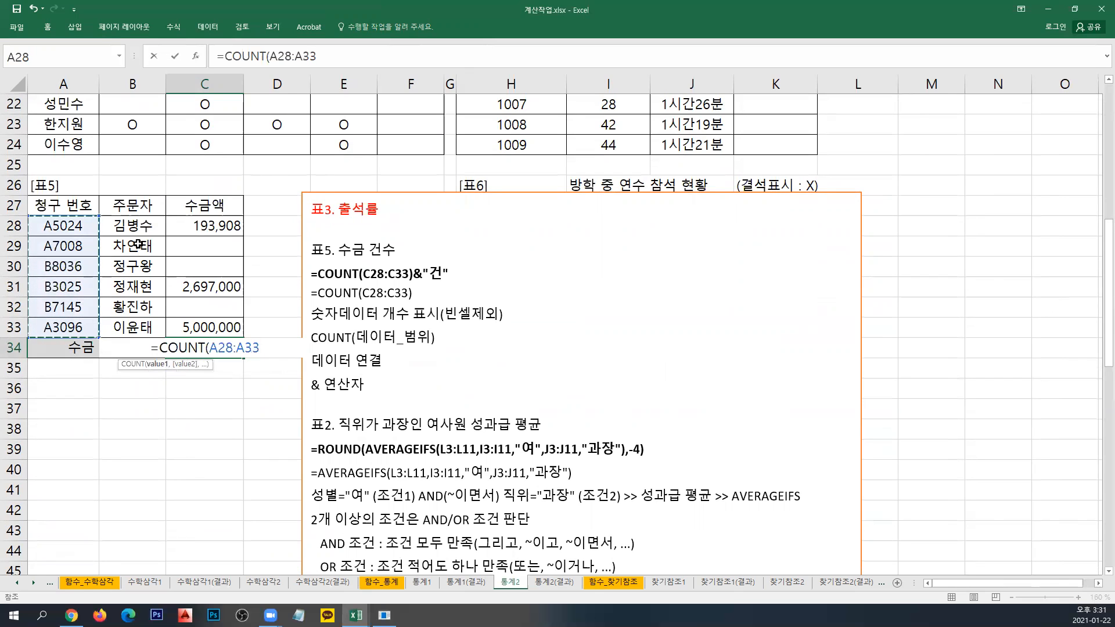
drag(143, 230, 143, 325)
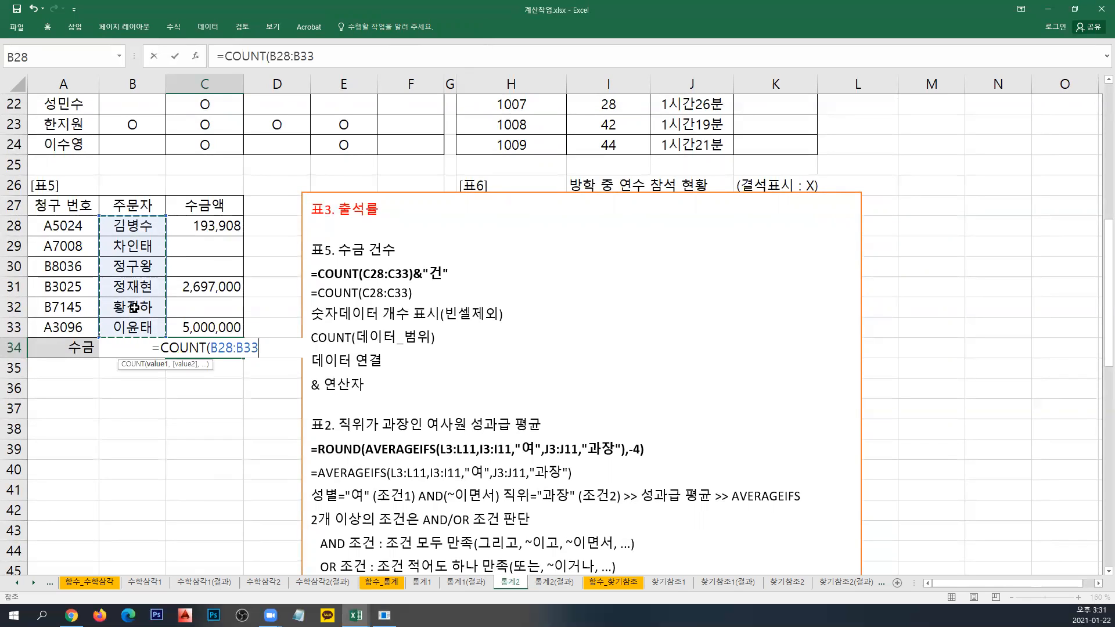
drag(216, 229, 218, 327)
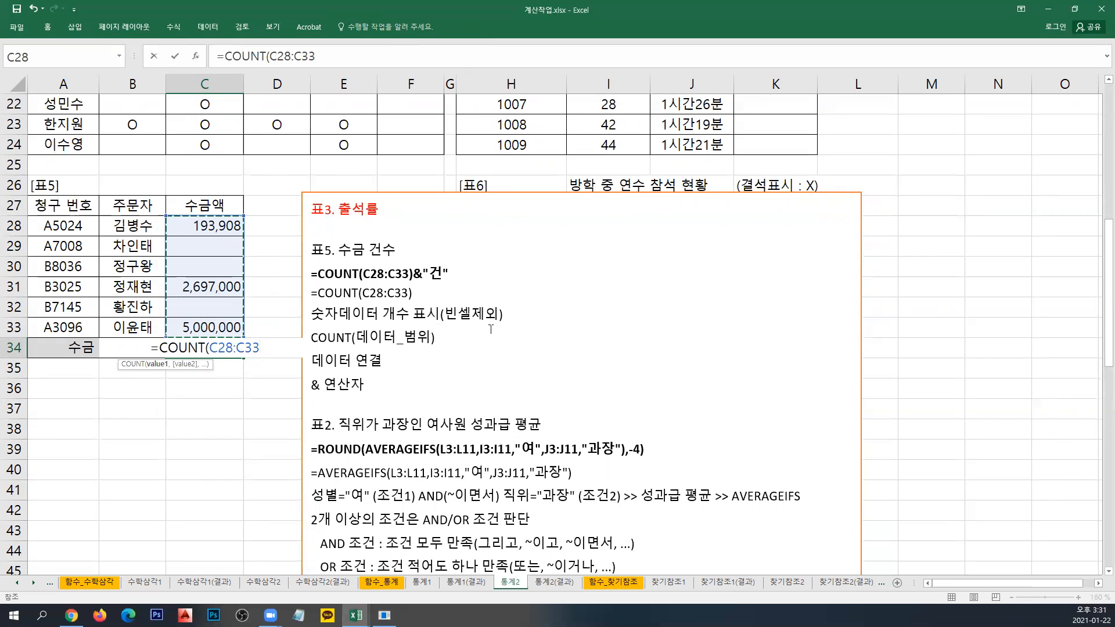
drag(204, 227, 203, 327)
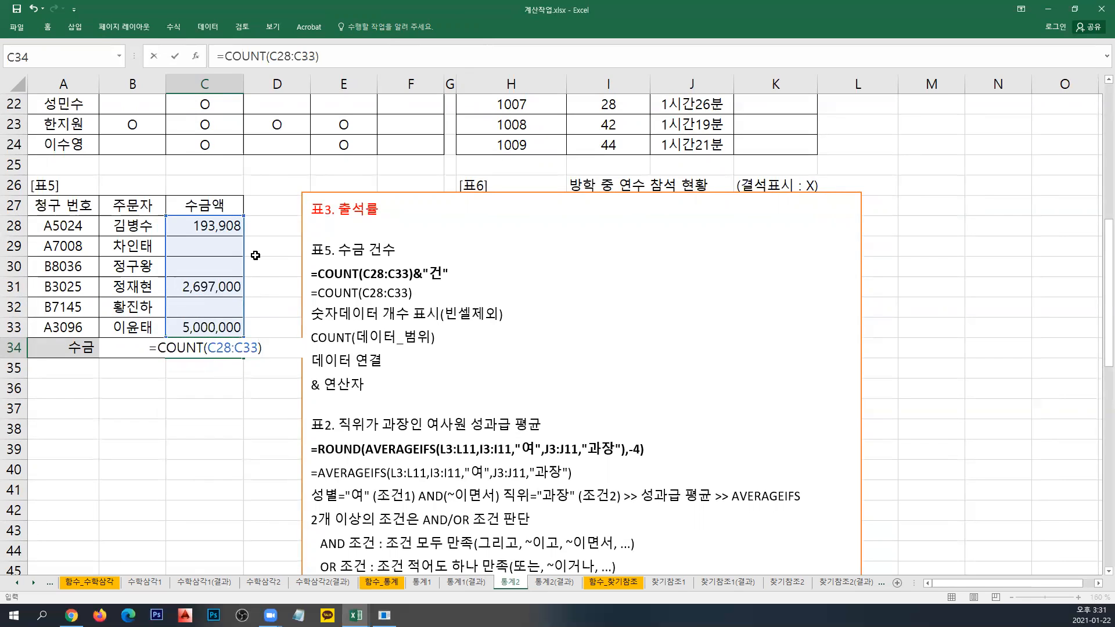
key(ctrl+Return)
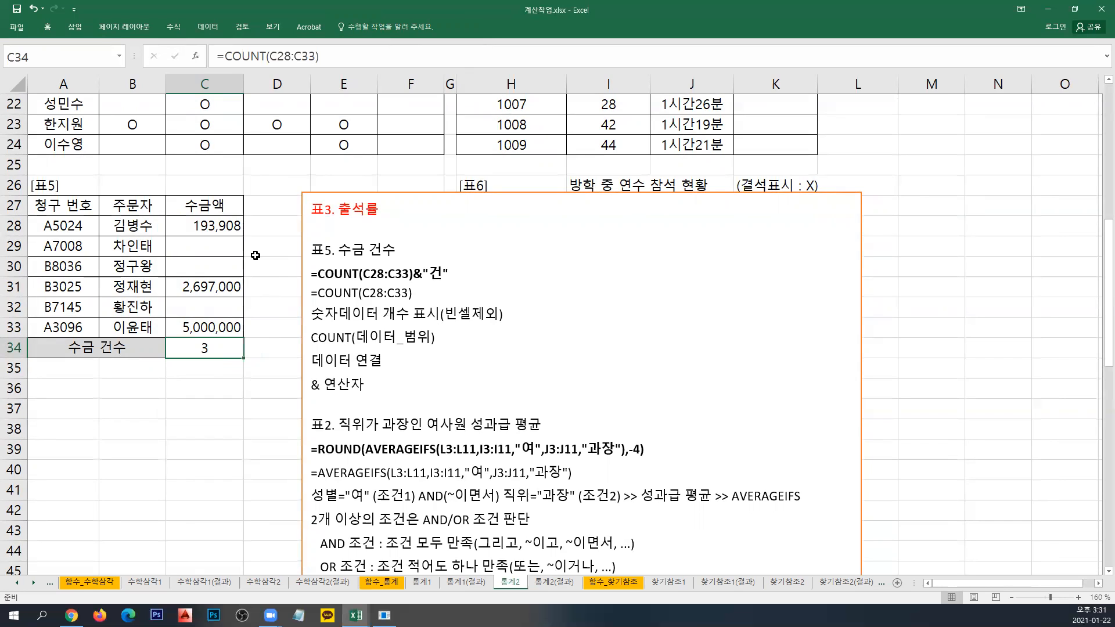
Append &"건" to the COUNT formula in C34 so the count carries its unit.
double_click(235, 349)
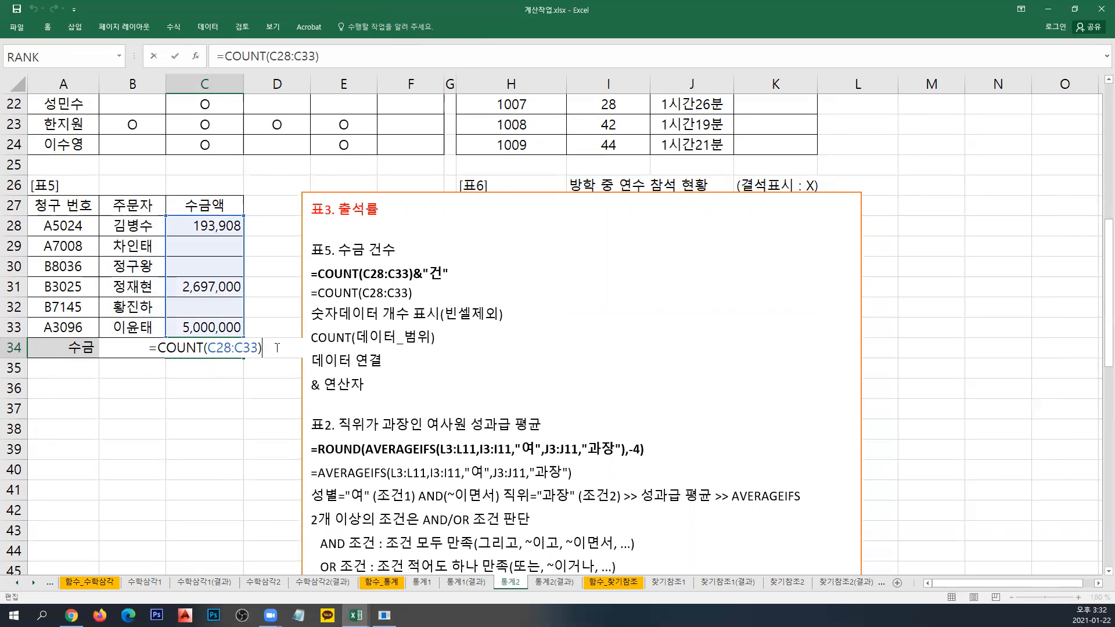
text(&)
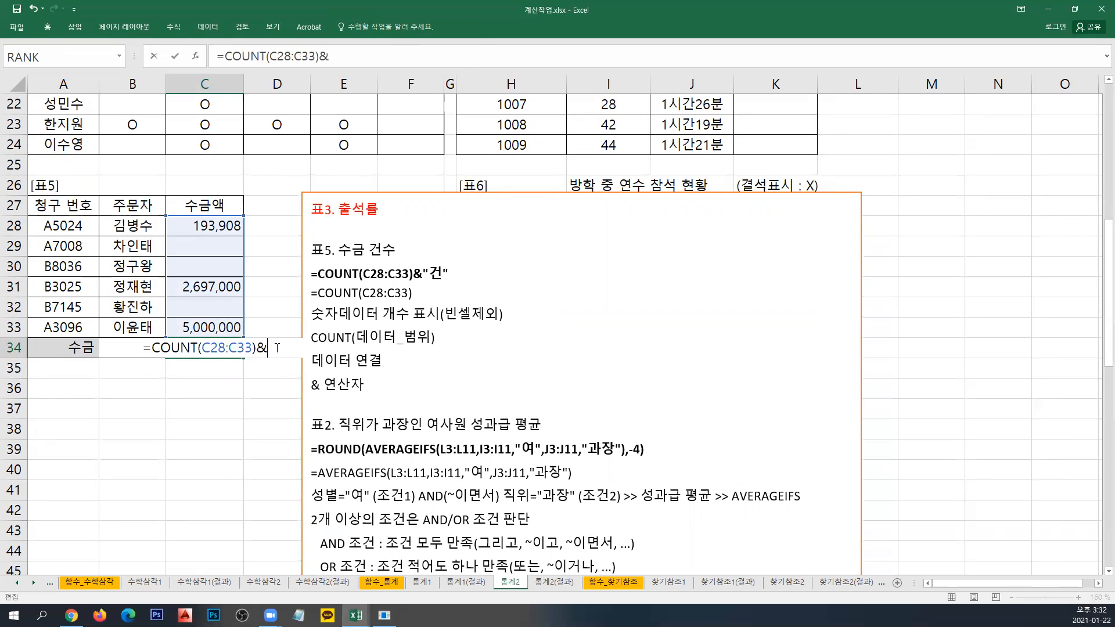
text("건")
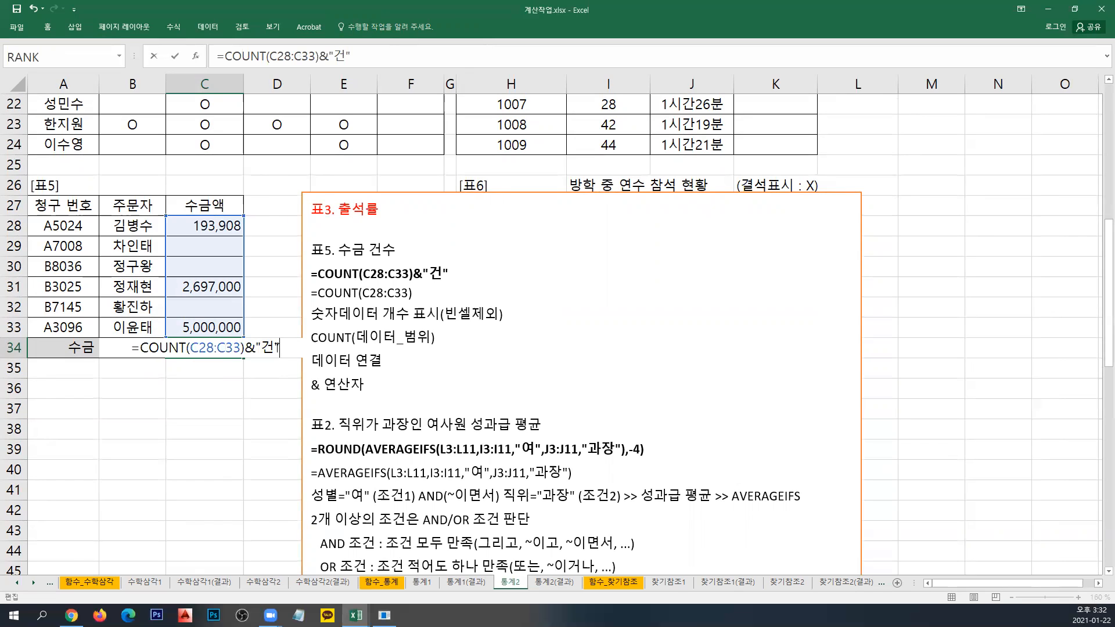
key(Return)
key(Up)
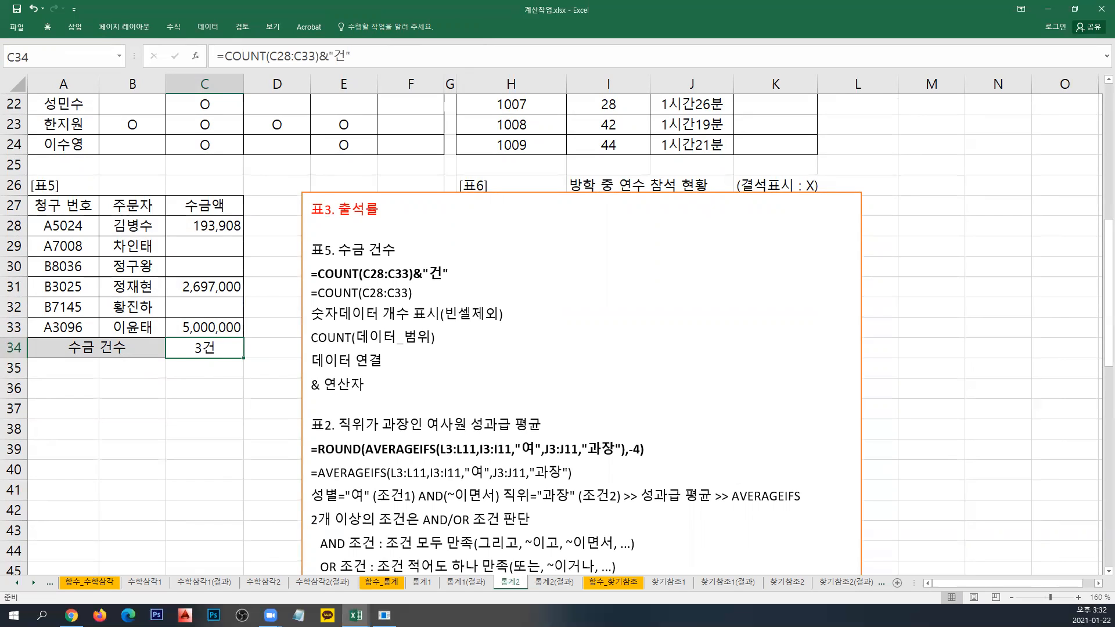
Insert two more blank lines between the "표3. 출석률" heading and the 표5 notes in the text box.
click(312, 229)
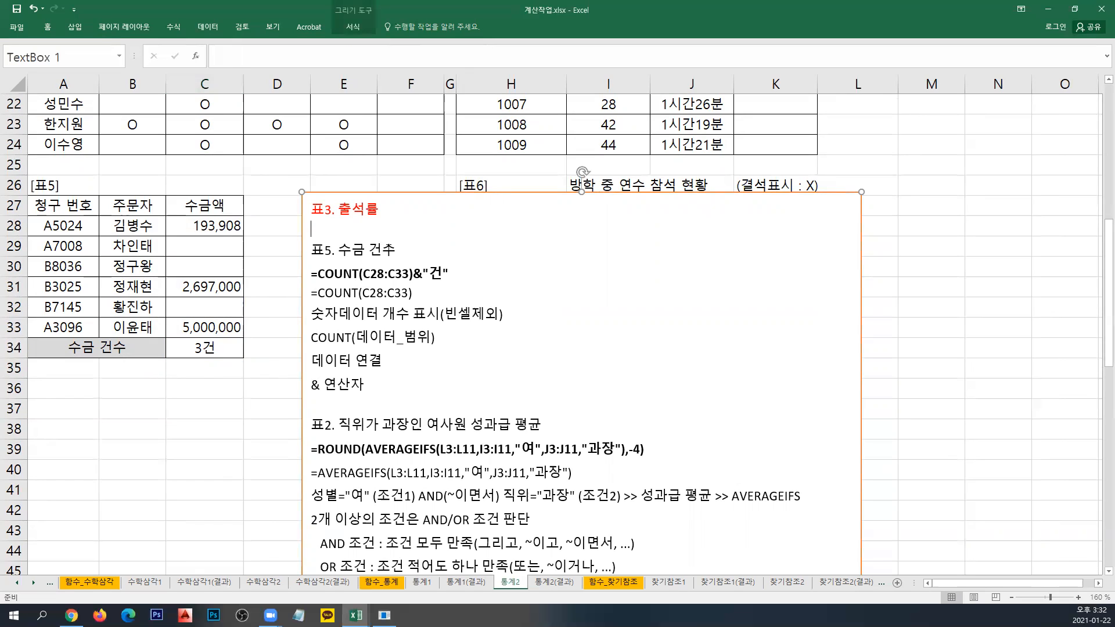
key(Return)
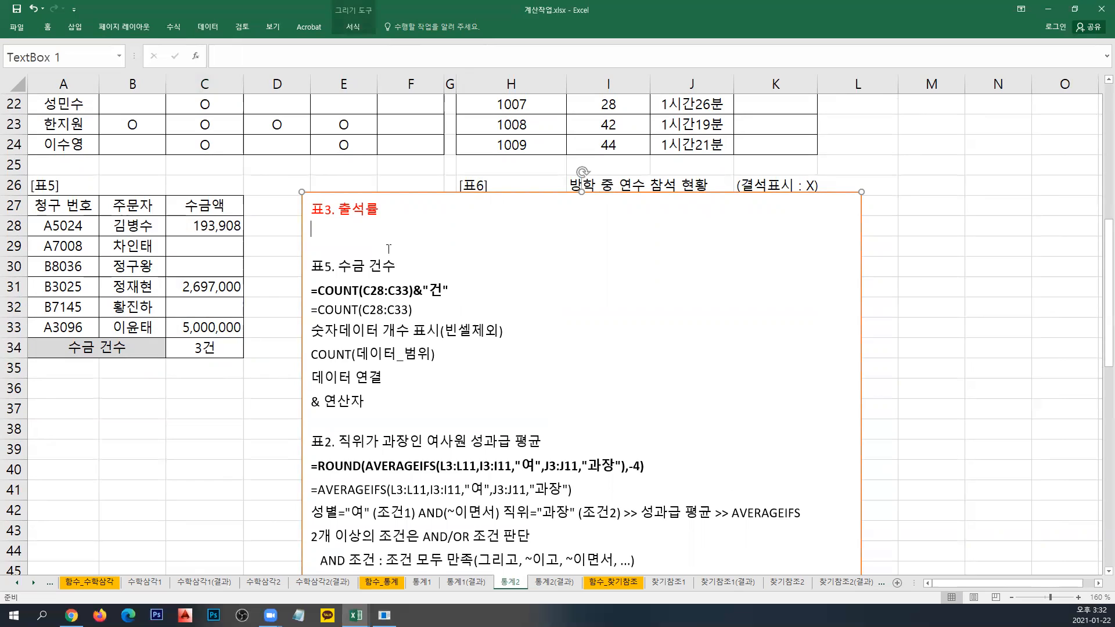
key(Return)
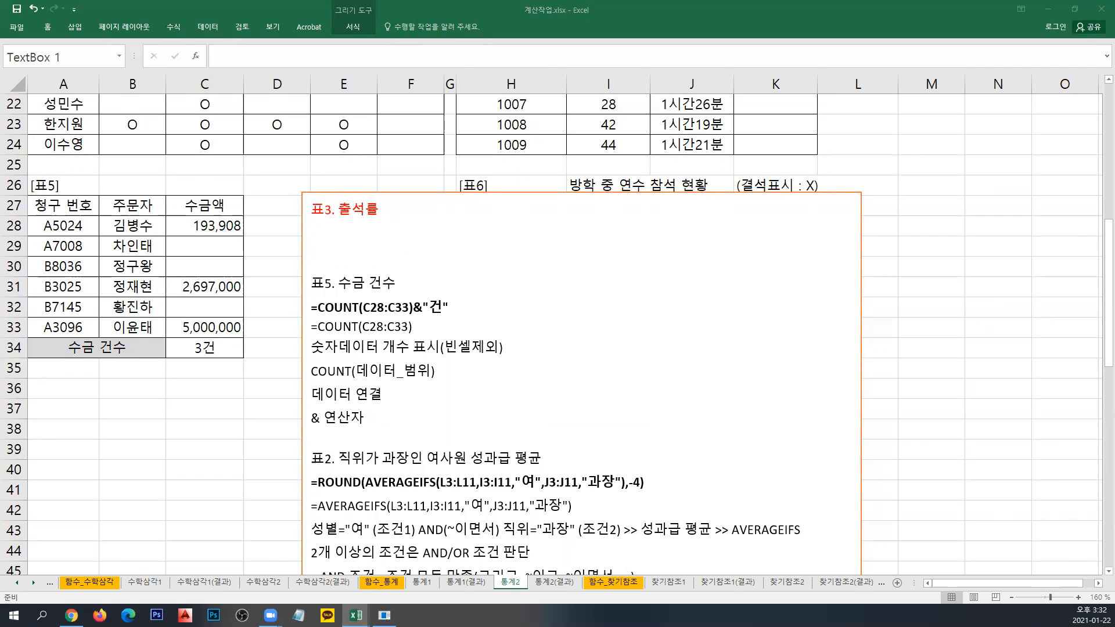
Move the notes text box to the right of table 6 and paste the 표6 notes with =COUNTBLANK(I28:K34)&"회" above the 표5 notes.
drag(432, 192, 976, 180)
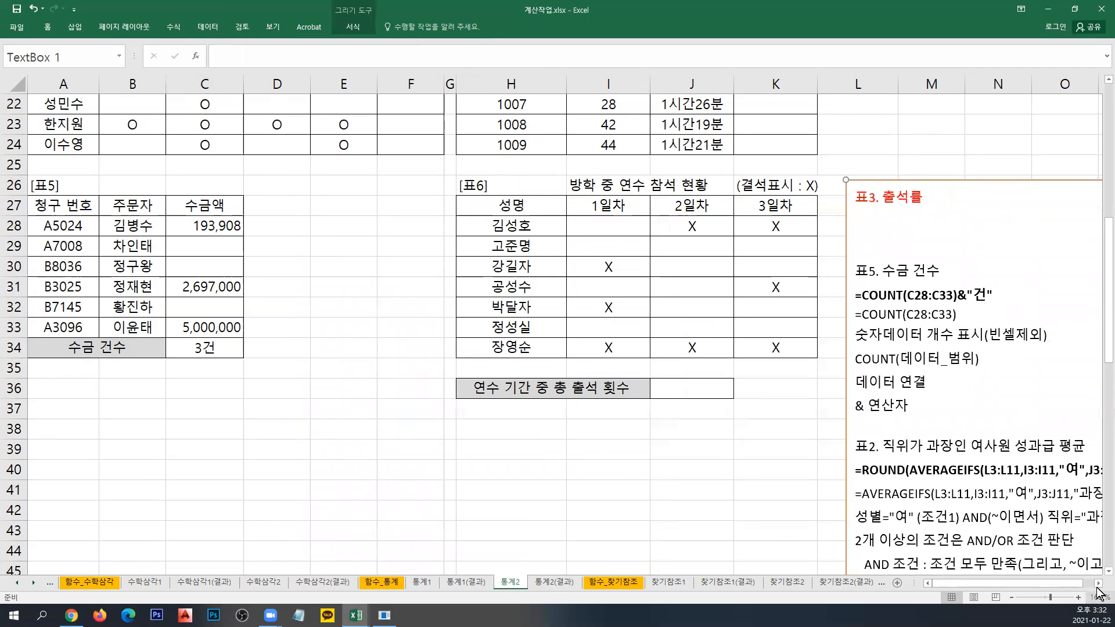
scroll(1097, 586, right, 5)
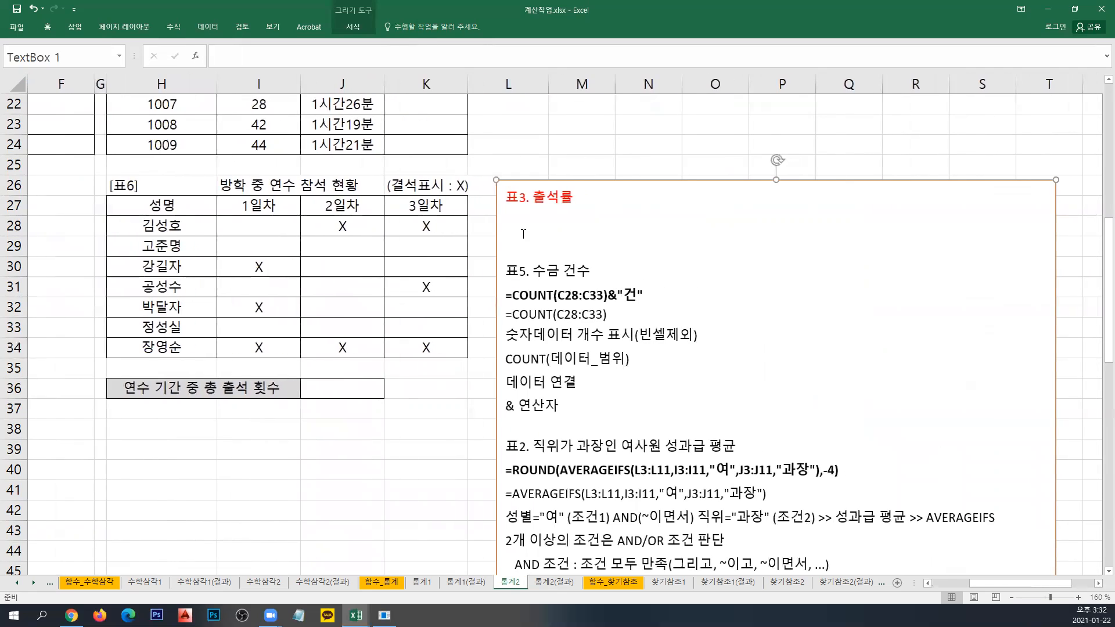
text(표6. 연수 기간 중 총 출석 횟수 =COUNTBLANK(I28:K34)&"회" =COUNTBLANK(I28:K34) 빈셀 >> 출석 의미 빈셀(공란)의 개수 표시 COUNTBLANK(데이터_범위) 데이터 연결 & 연산자)
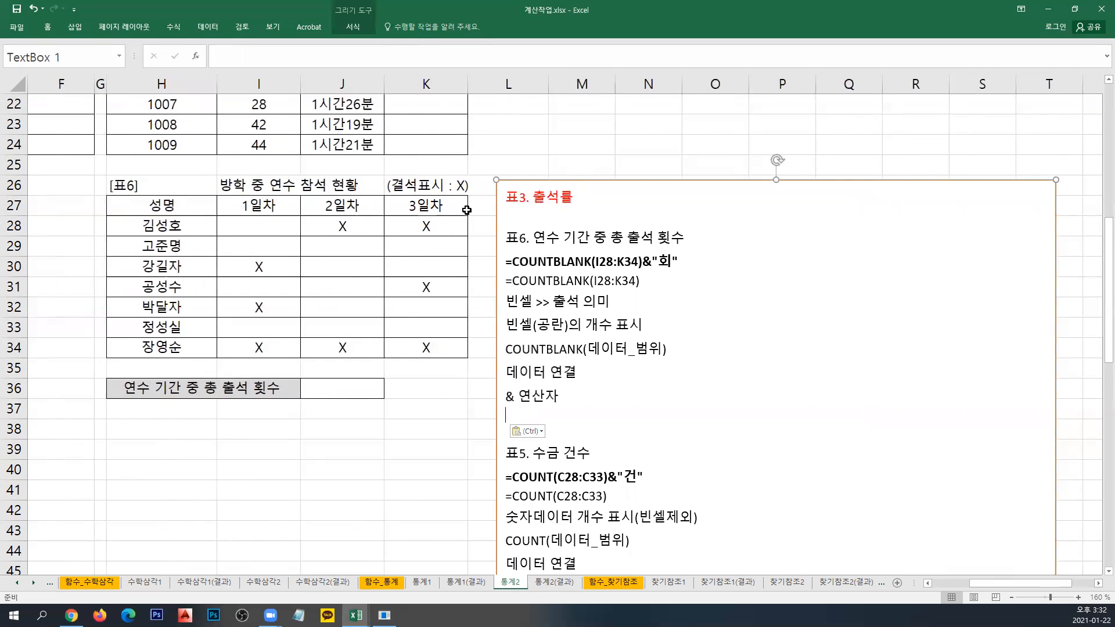
key(BackSpace)
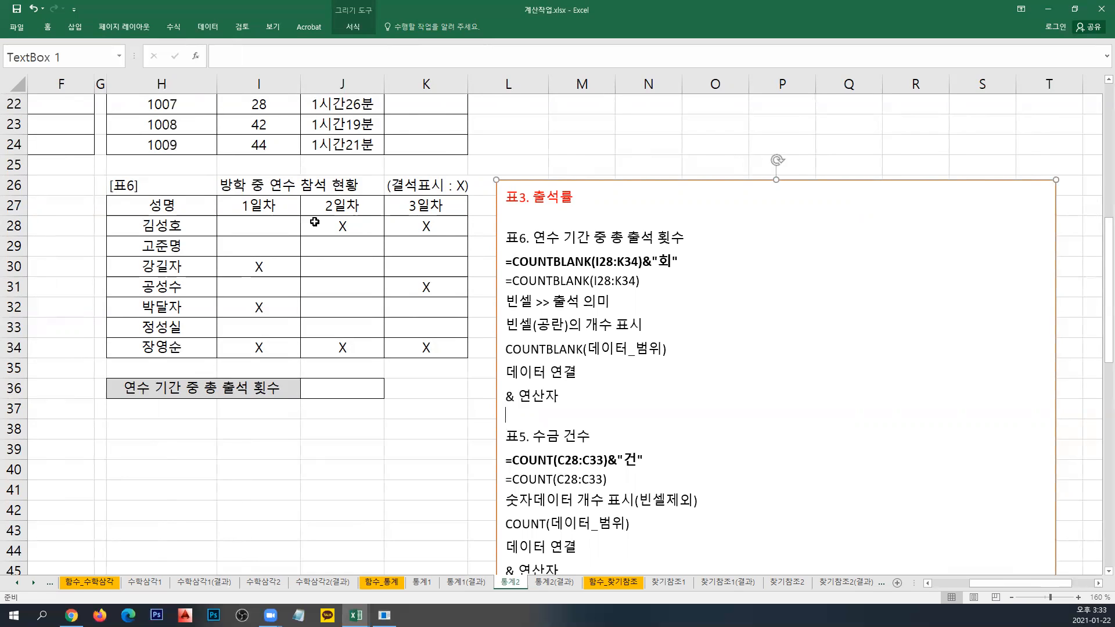
Examine the blank attendance cells across table 6's range I28:K34 and select the total attendance cell J36.
click(281, 230)
click(275, 248)
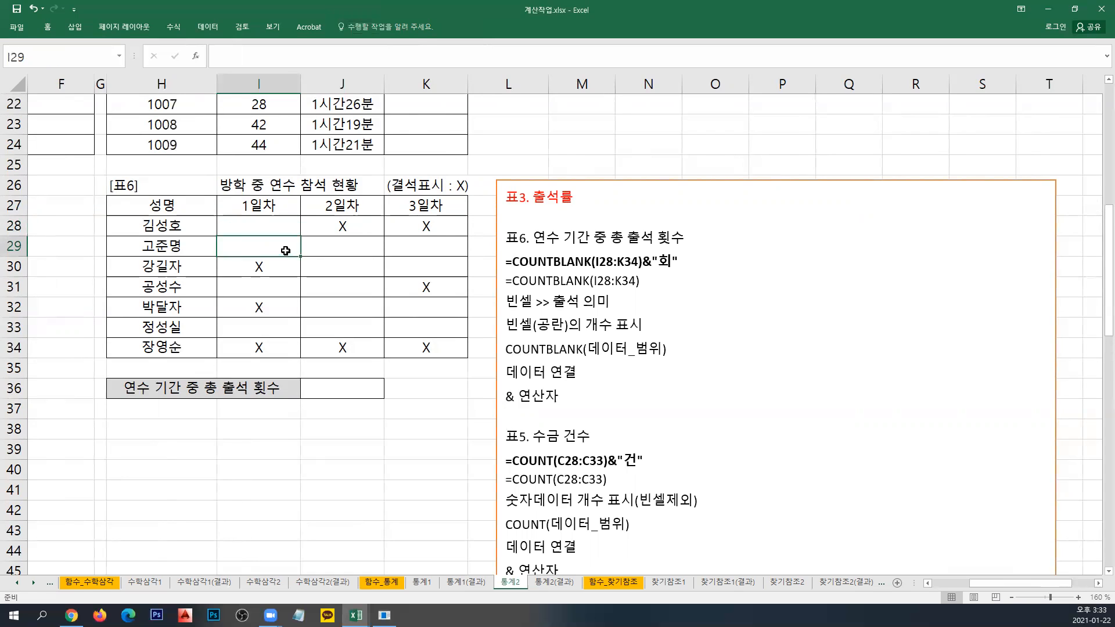
click(332, 248)
click(405, 246)
click(402, 265)
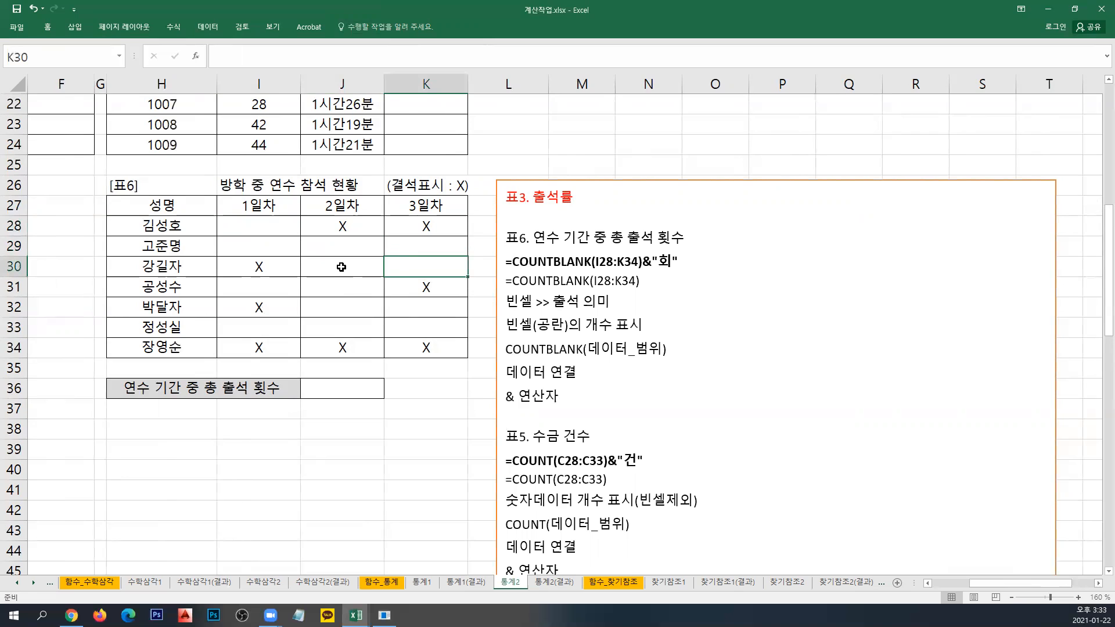
click(341, 266)
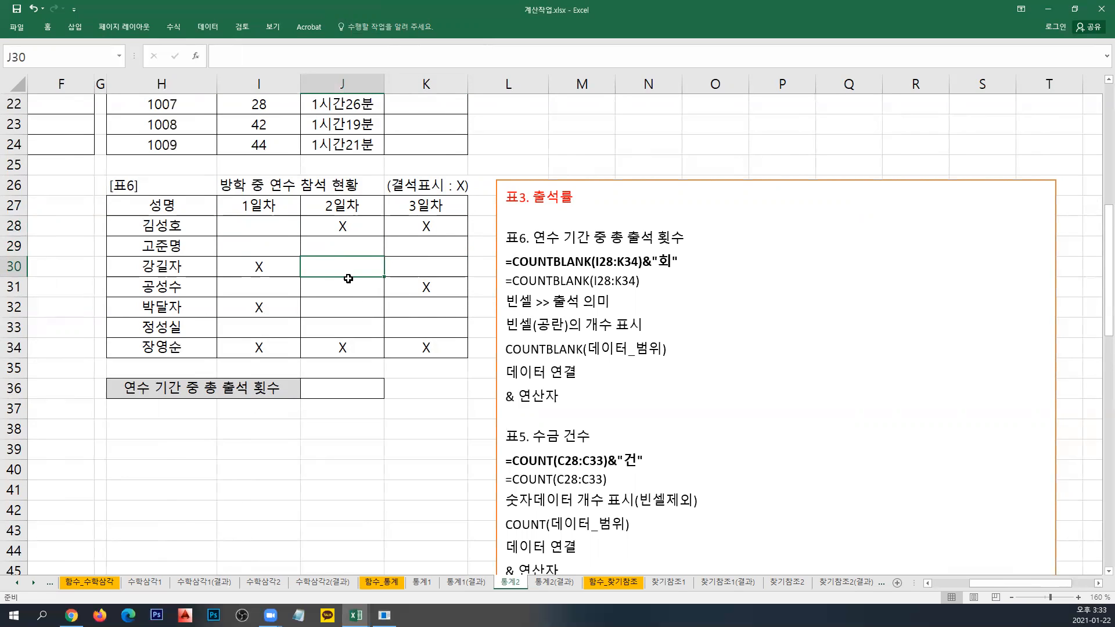
drag(278, 227, 405, 349)
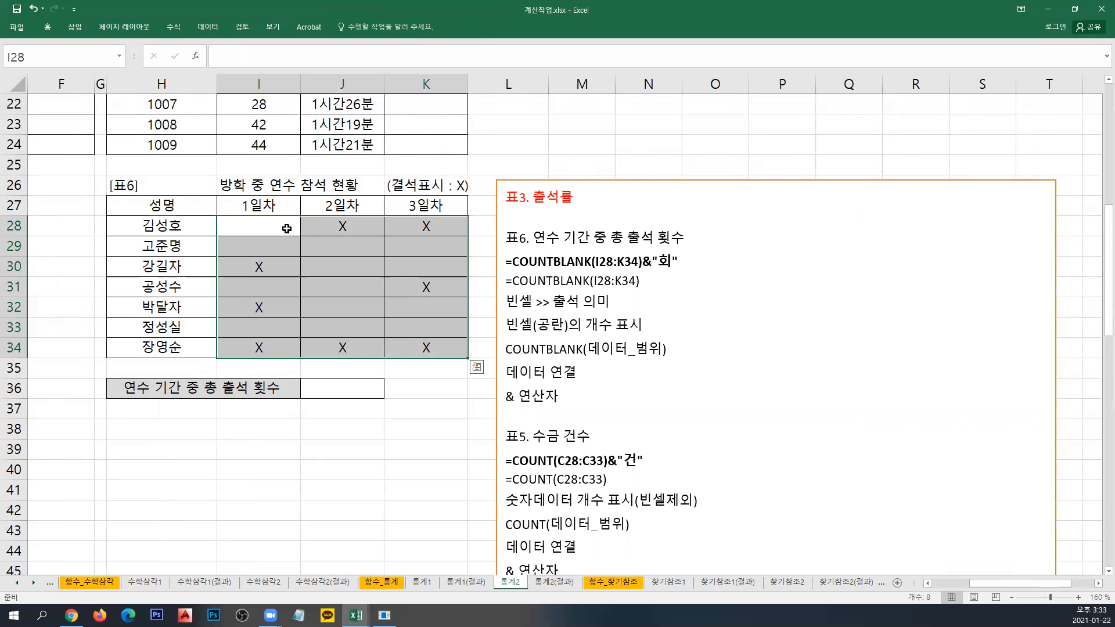
click(325, 386)
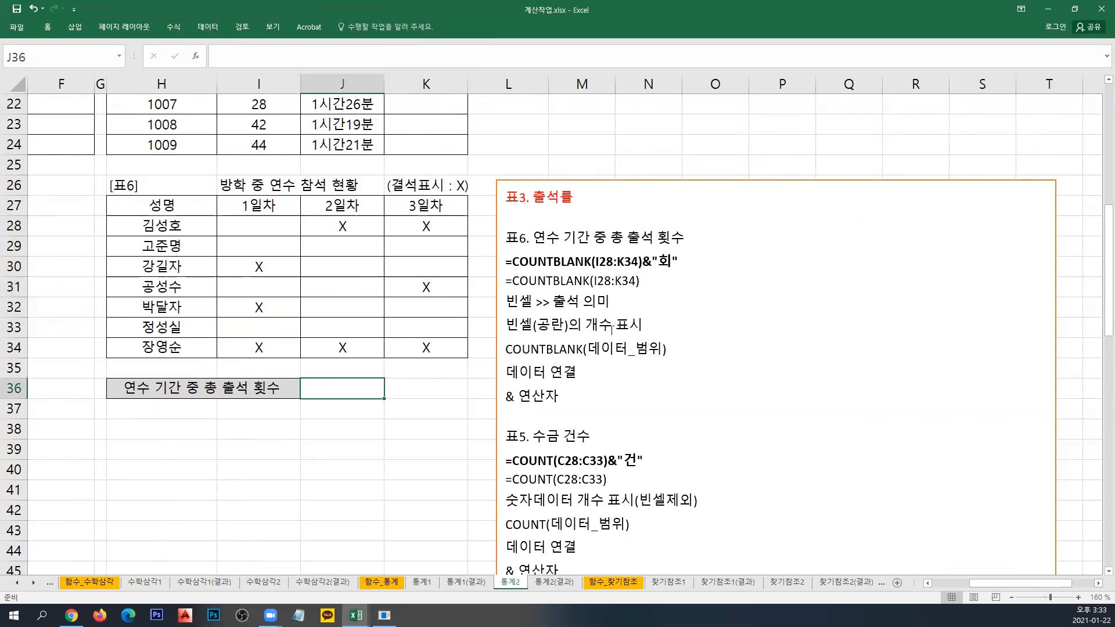
Enter =COUNTBLANK(I28:K34) in J36 to count table 6's total attendance.
text(=COUNT)
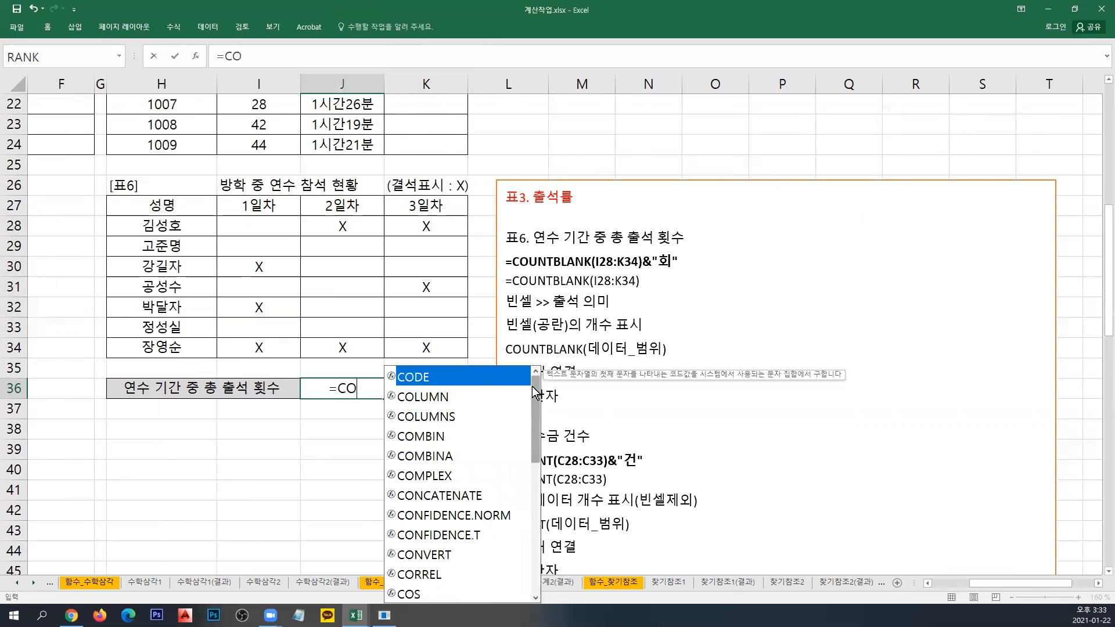
text(L)
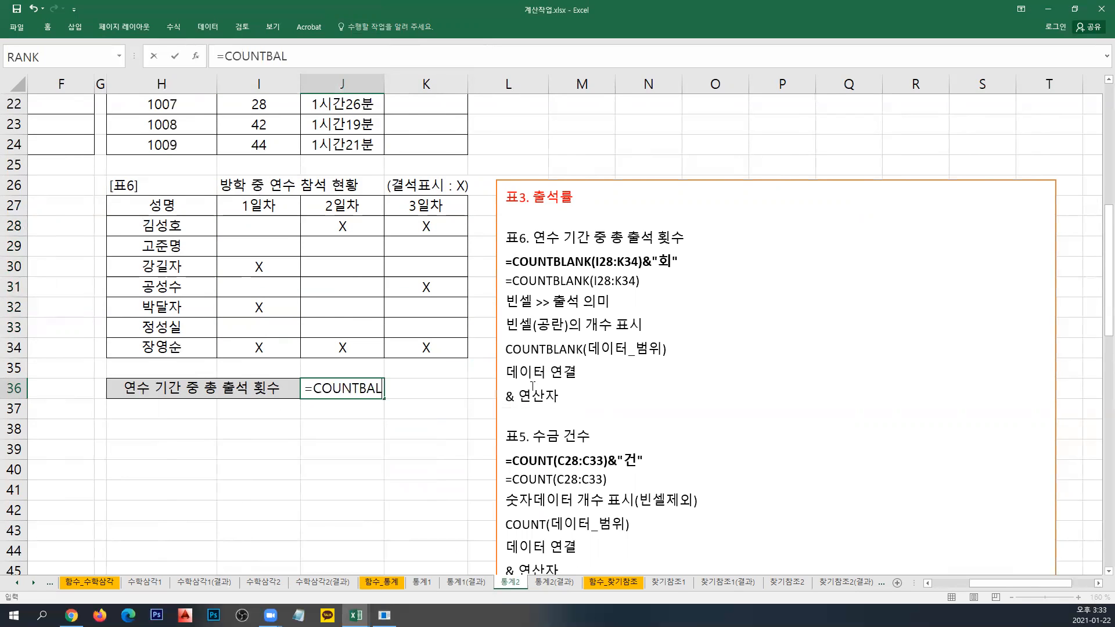
key(BackSpace)
key(BackSpace)
text(LANK()
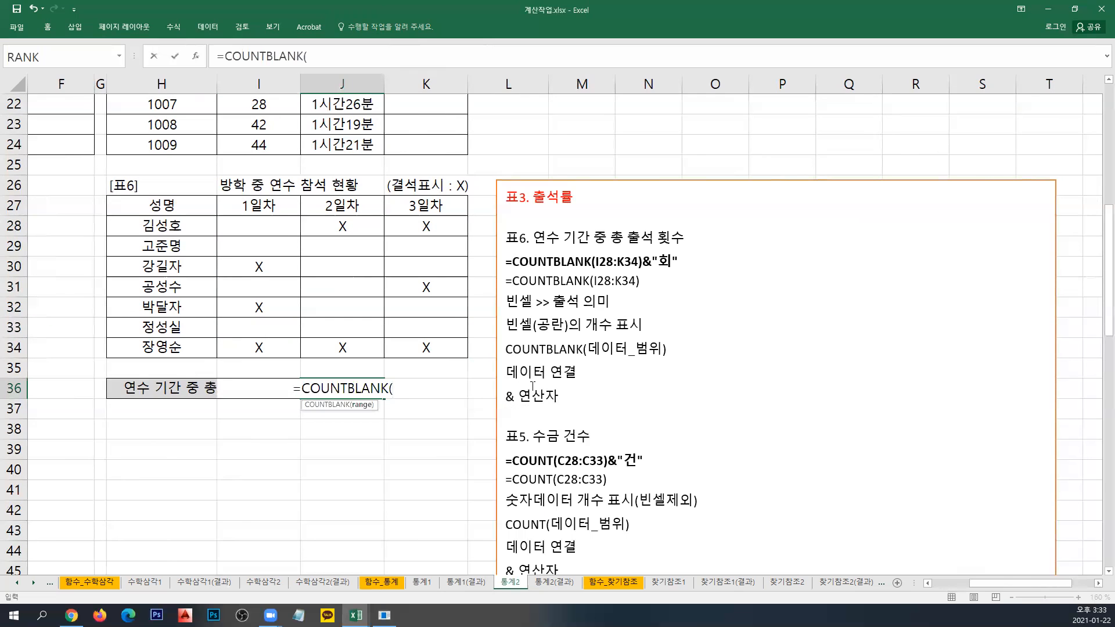
drag(275, 230, 425, 343)
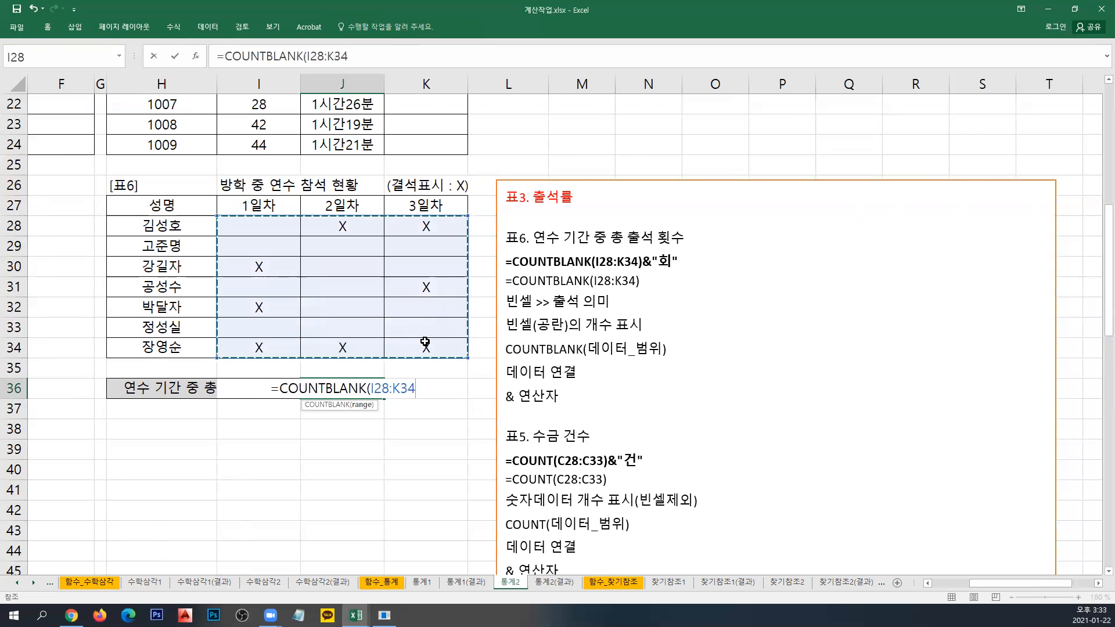
text())
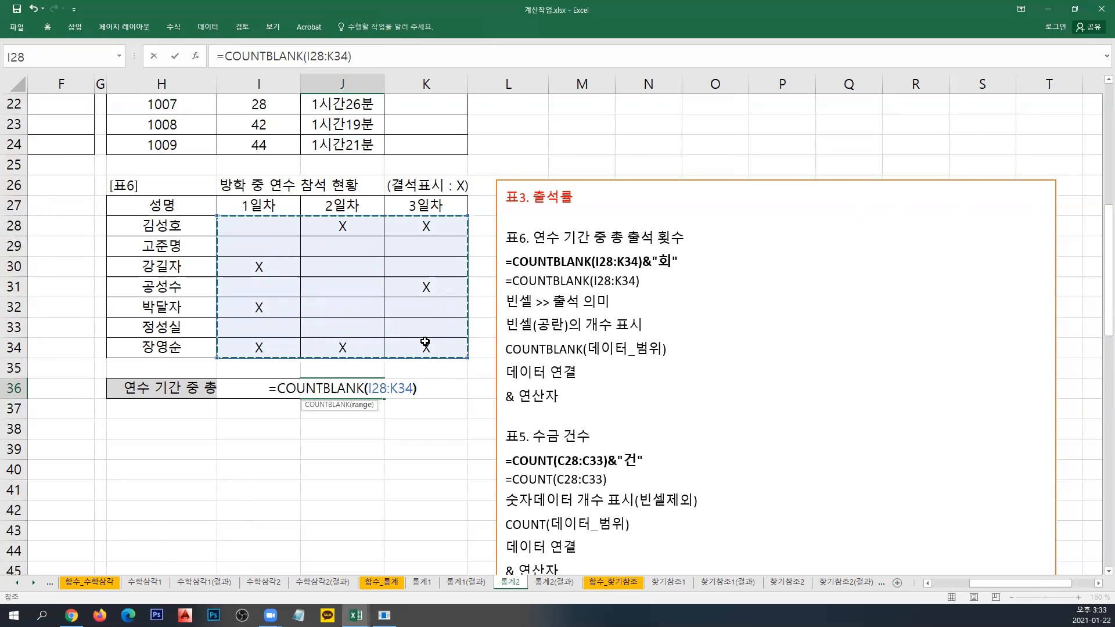
key(Return)
key(Up)
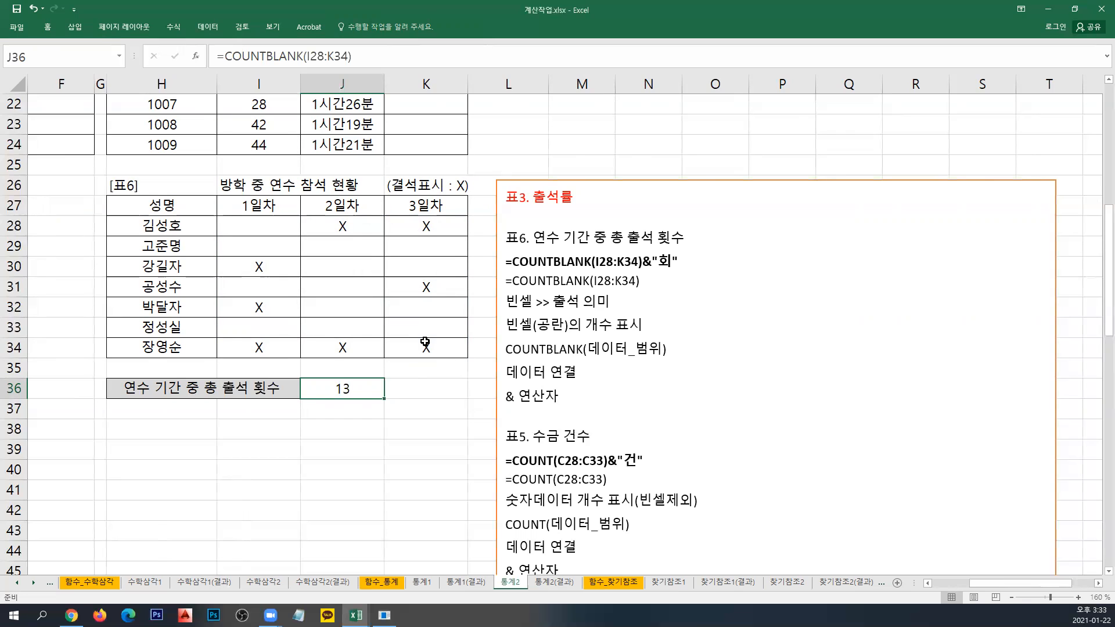
Append &"회" to the COUNTBLANK formula in J36 so the attendance count carries its unit.
key(F2)
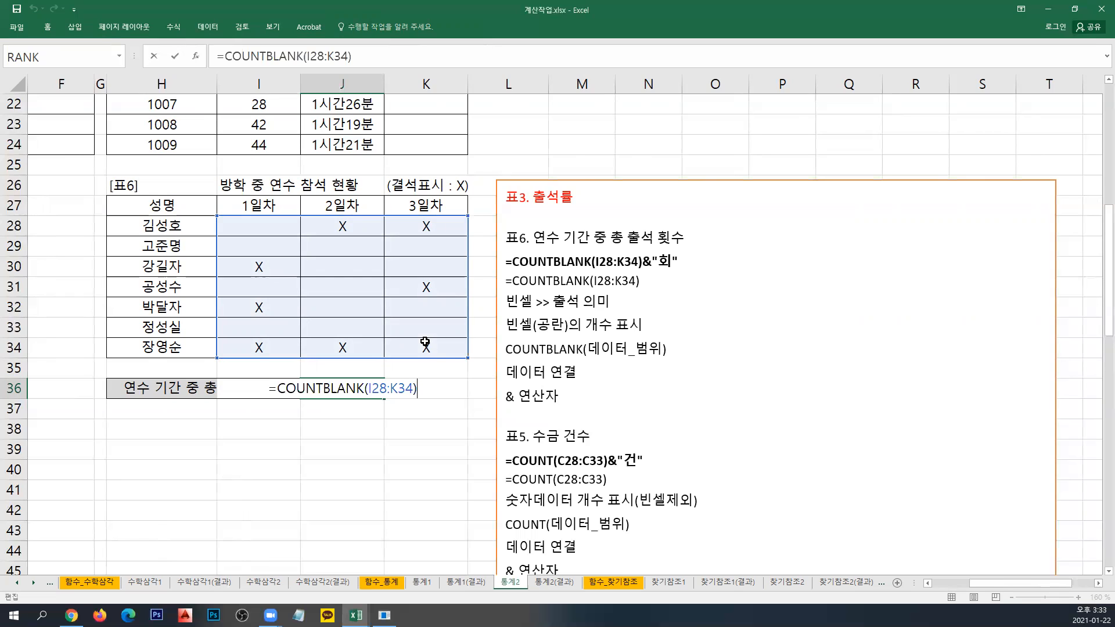
text(&")
text(GHL)
key(BackSpace)
key(BackSpace)
key(BackSpace)
key(Hangul)
text(회")
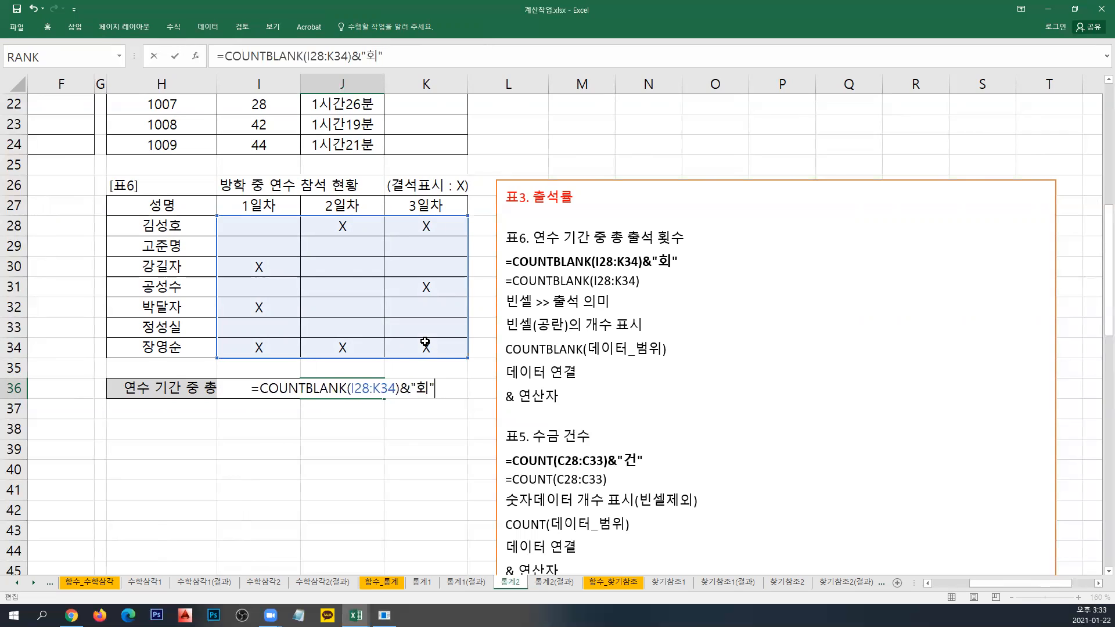
key(Return)
key(Up)
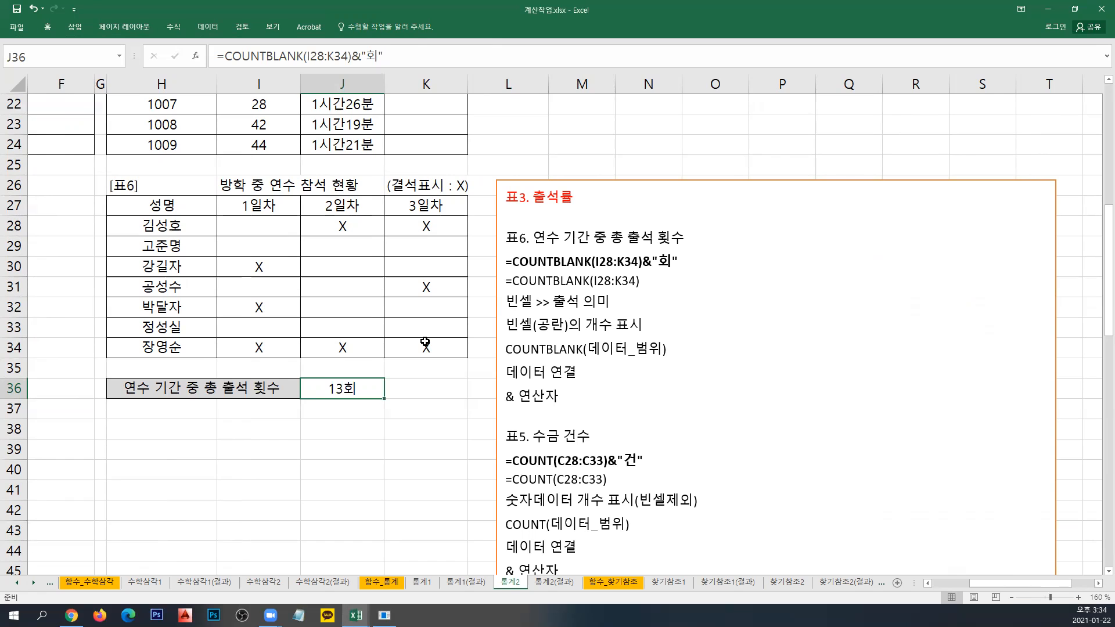
Move the notes text box up beside table 4 so it starts at row 14's lower edge.
scroll(425, 341, up, 3)
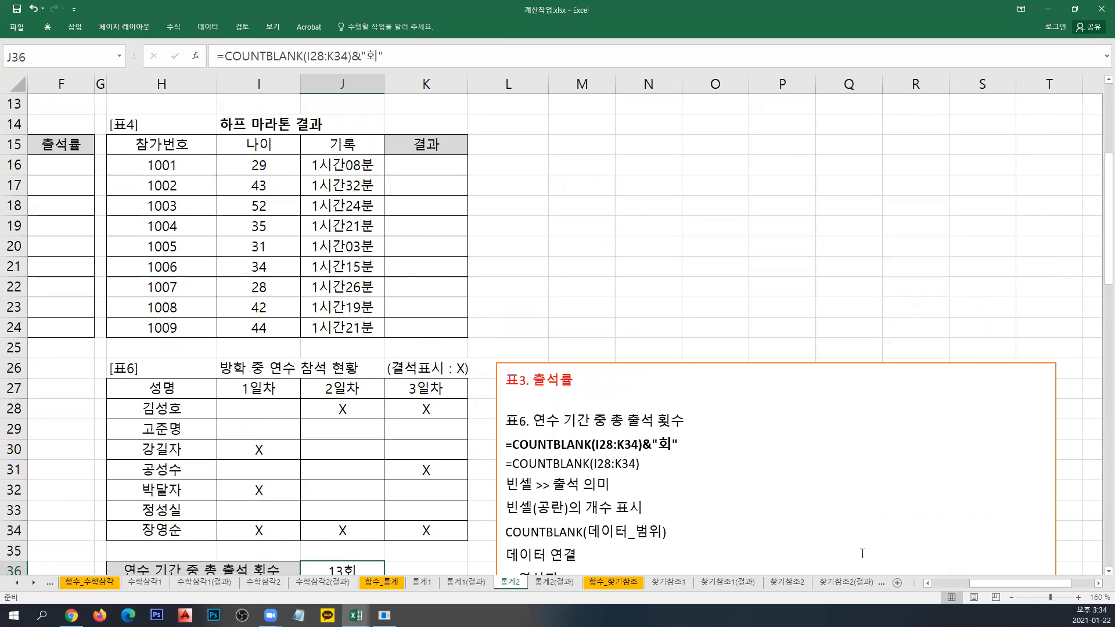
click(1097, 583)
click(1108, 571)
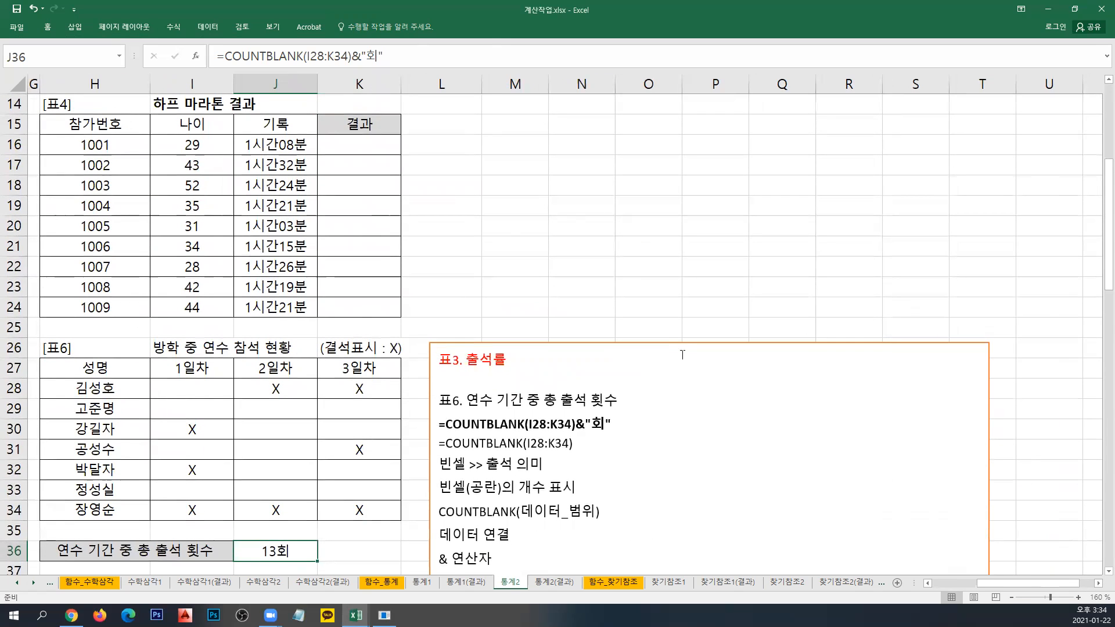
click(696, 360)
drag(664, 339, 661, 107)
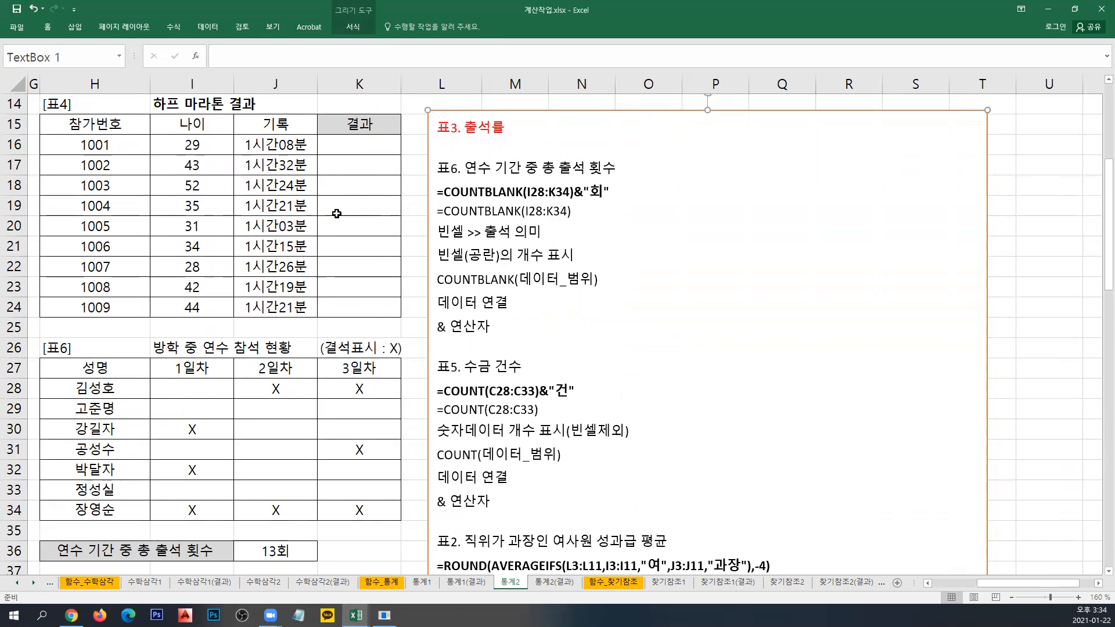
Paste the 표4 notes with =IF(J16<=SMALL($J$16:$J$24,3),"입상"," ") above the 표6 notes in the text box.
key(Return)
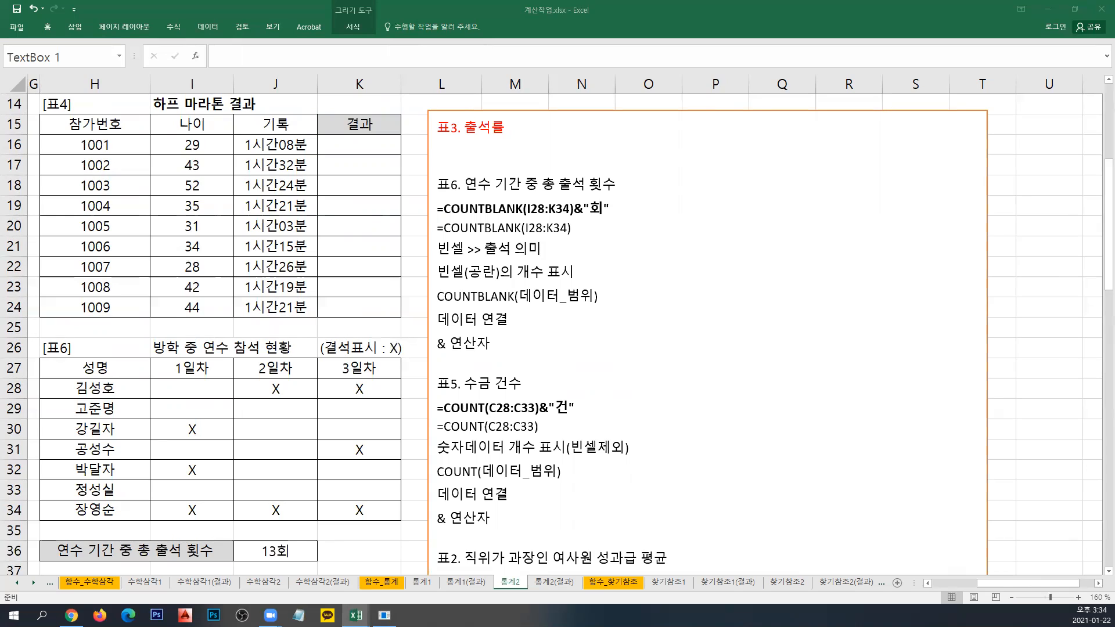
click(466, 157)
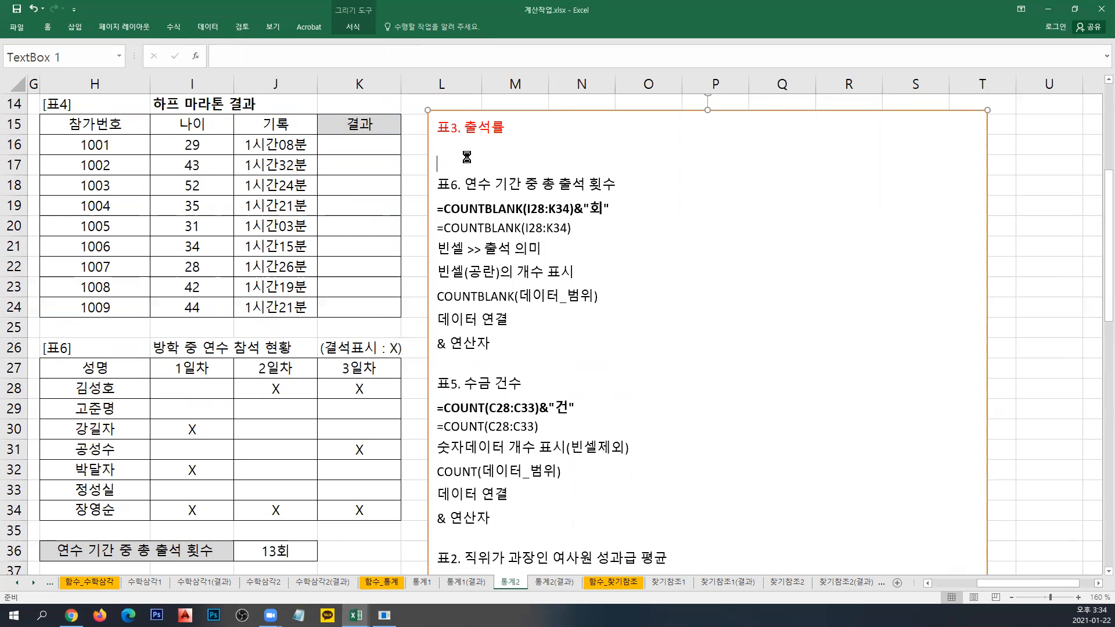
key(ctrl+v)
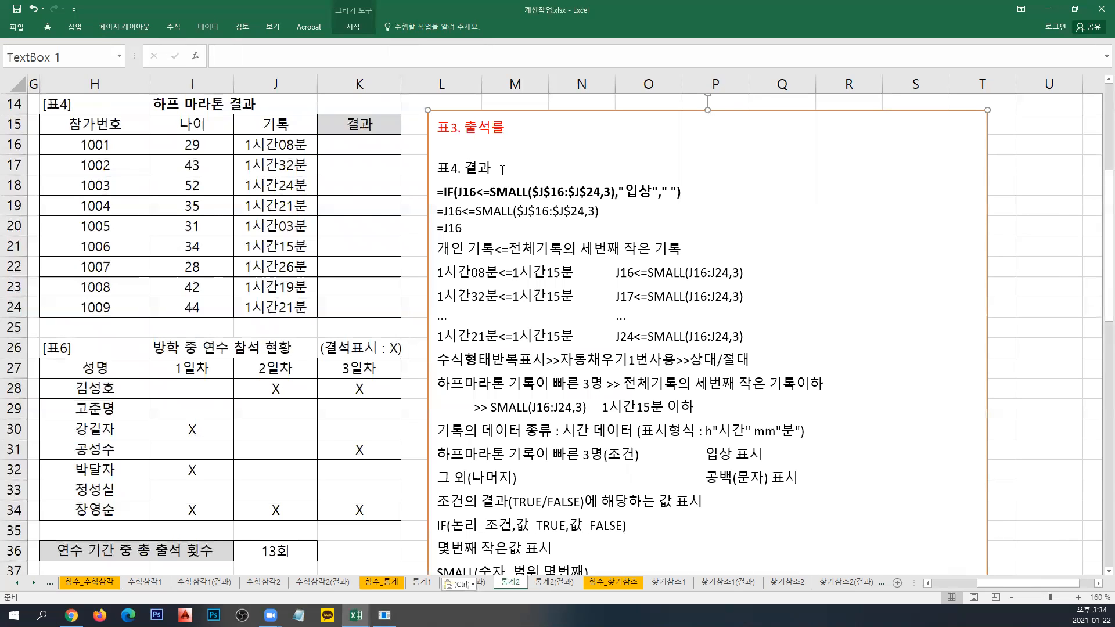
Delete the red "표3. 출석률" heading and its blank line, and shift the notes text box about one column to the right.
triple_click(477, 132)
key(Delete)
key(Delete)
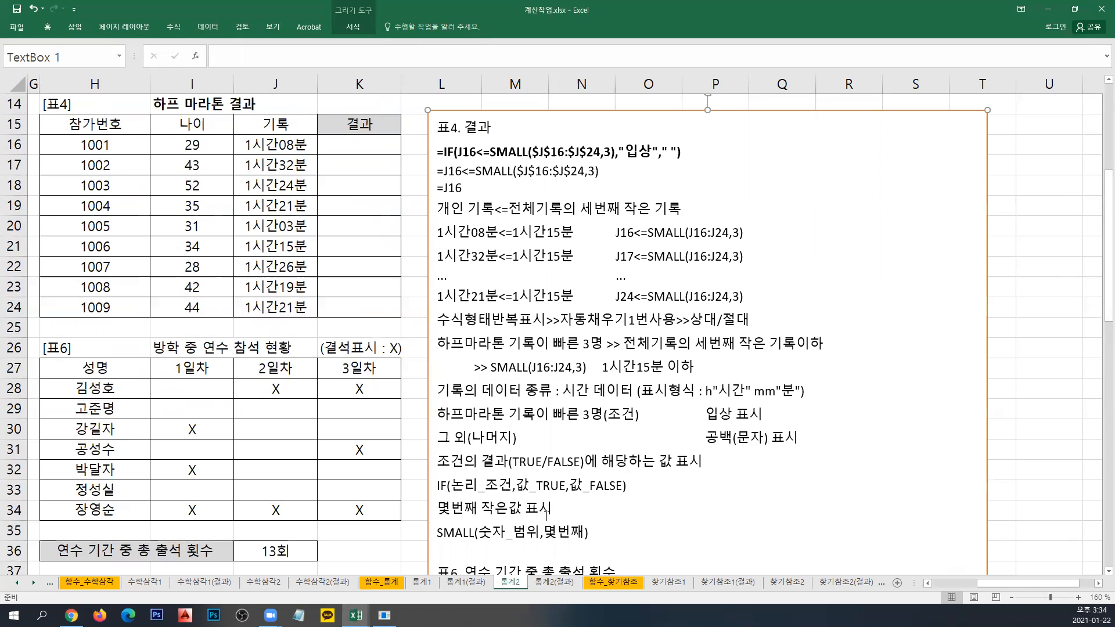
key(End)
drag(553, 109, 637, 109)
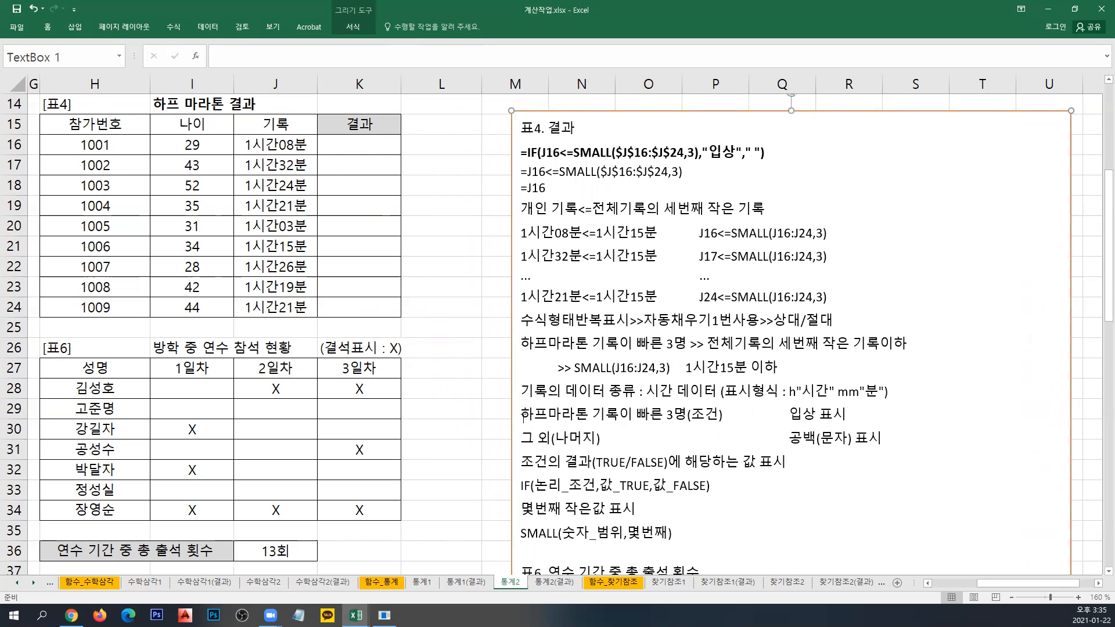
Review the 표4 notes on the three fastest records, the "입상" result and the blank result for the rest.
drag(523, 415, 686, 418)
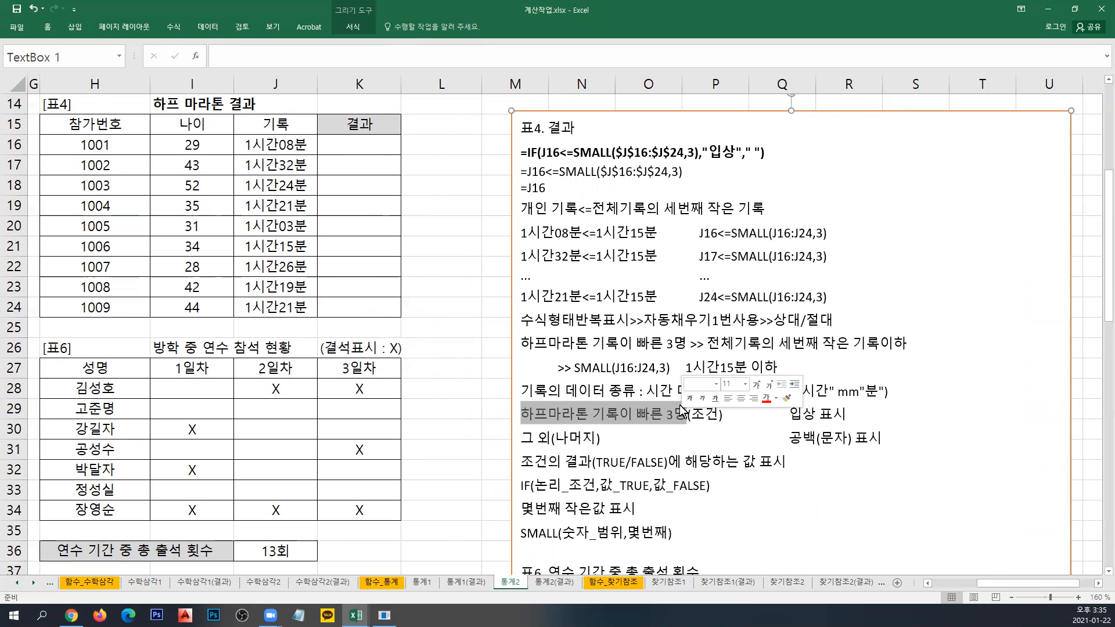
drag(789, 414, 811, 419)
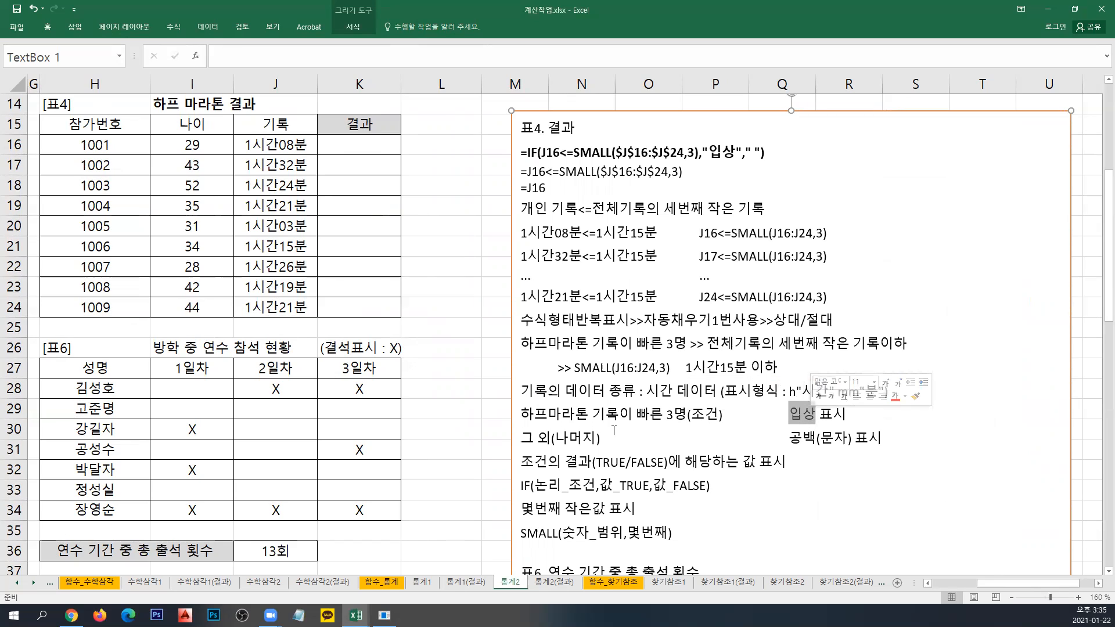
drag(521, 437, 606, 436)
drag(791, 436, 847, 446)
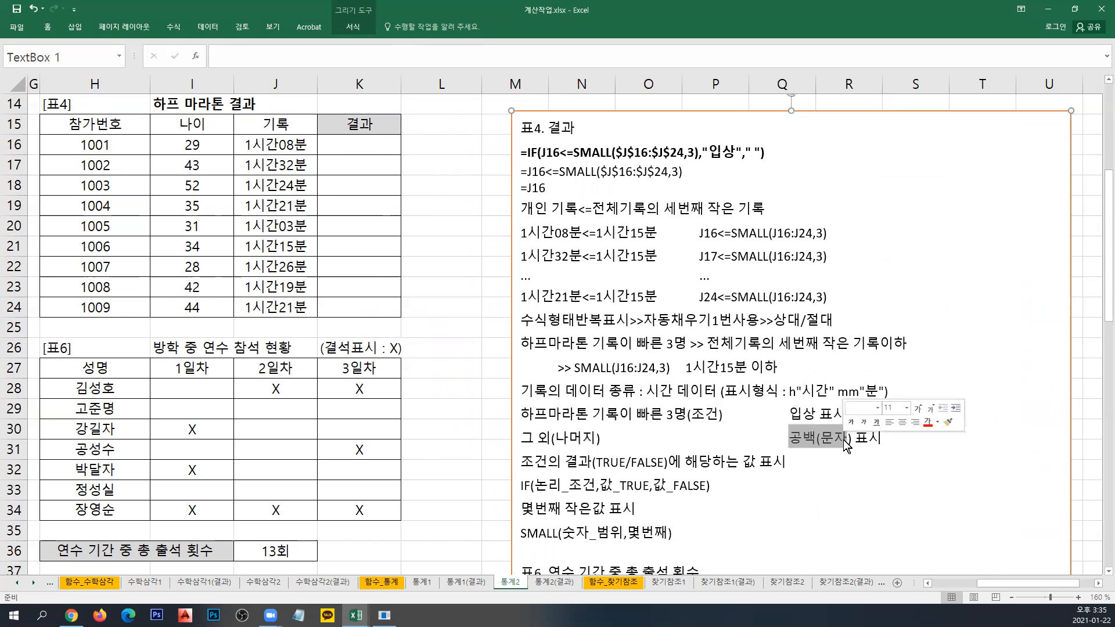
click(844, 436)
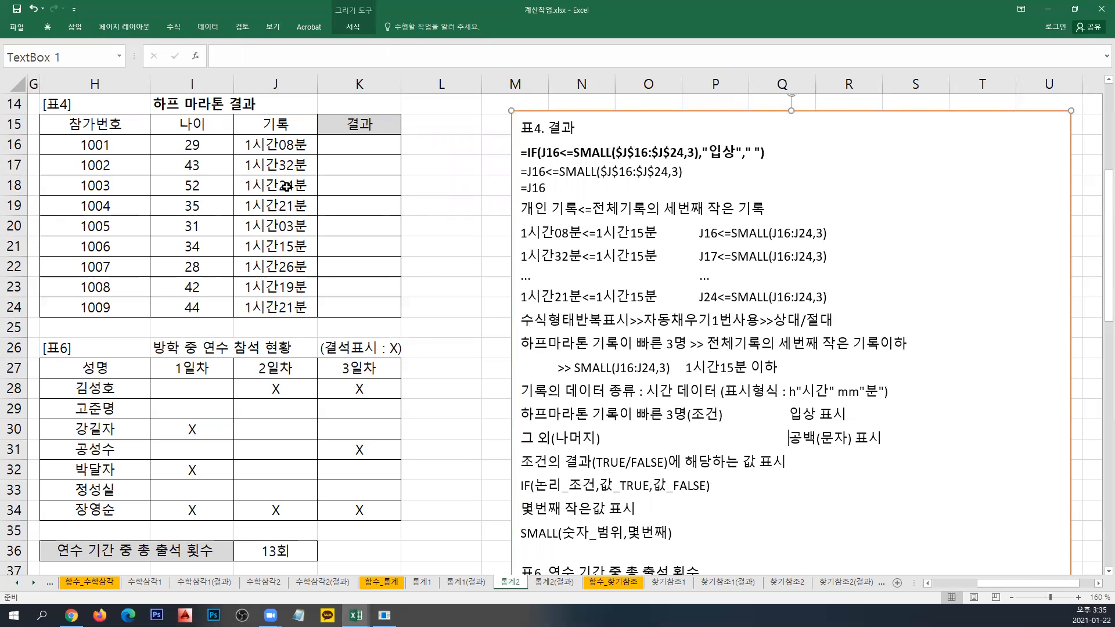
Inspect the stored values behind the marathon record times in J16:J21 of table 4.
click(289, 149)
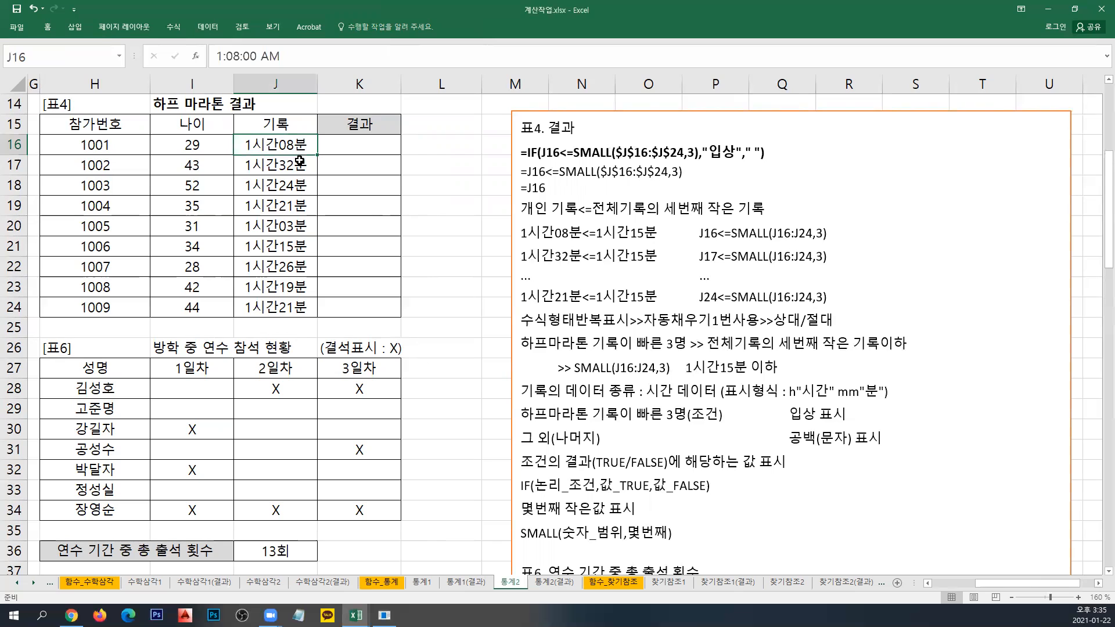
click(273, 168)
click(270, 190)
click(270, 209)
click(271, 231)
click(271, 250)
click(281, 149)
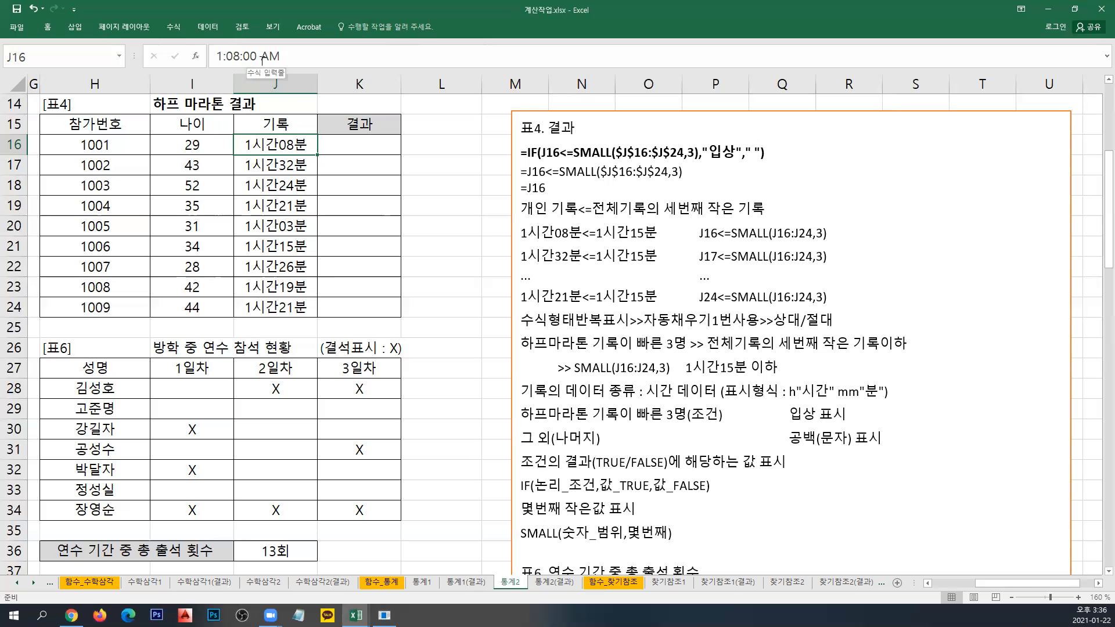
Open the workbook 기본작업-2(셀서식).xlsx and show its 표시형식 sheet.
click(25, 32)
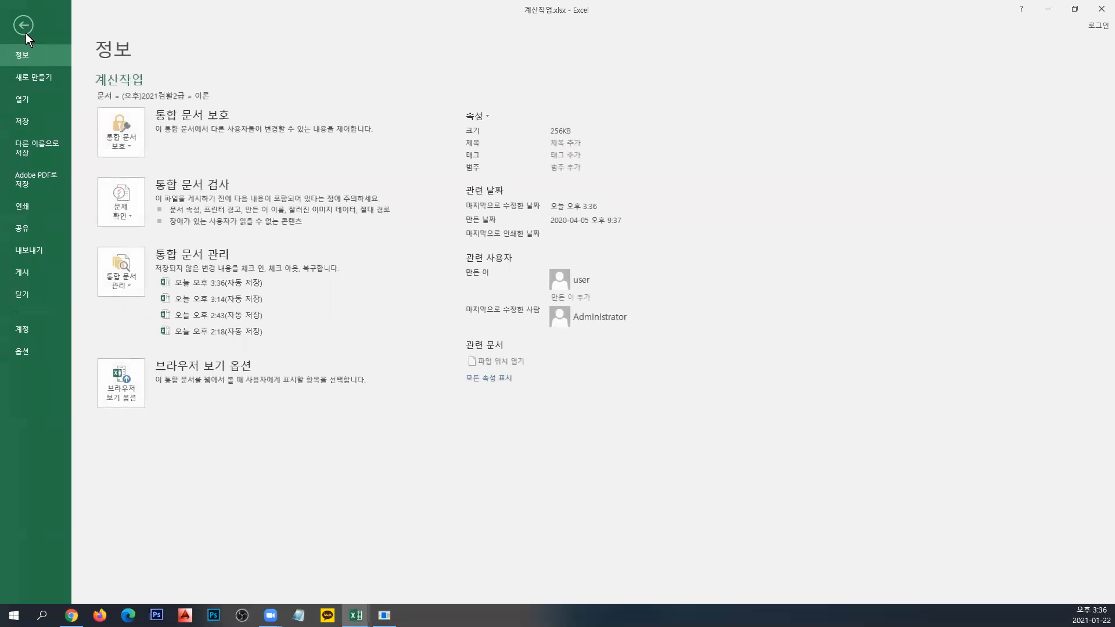
click(22, 99)
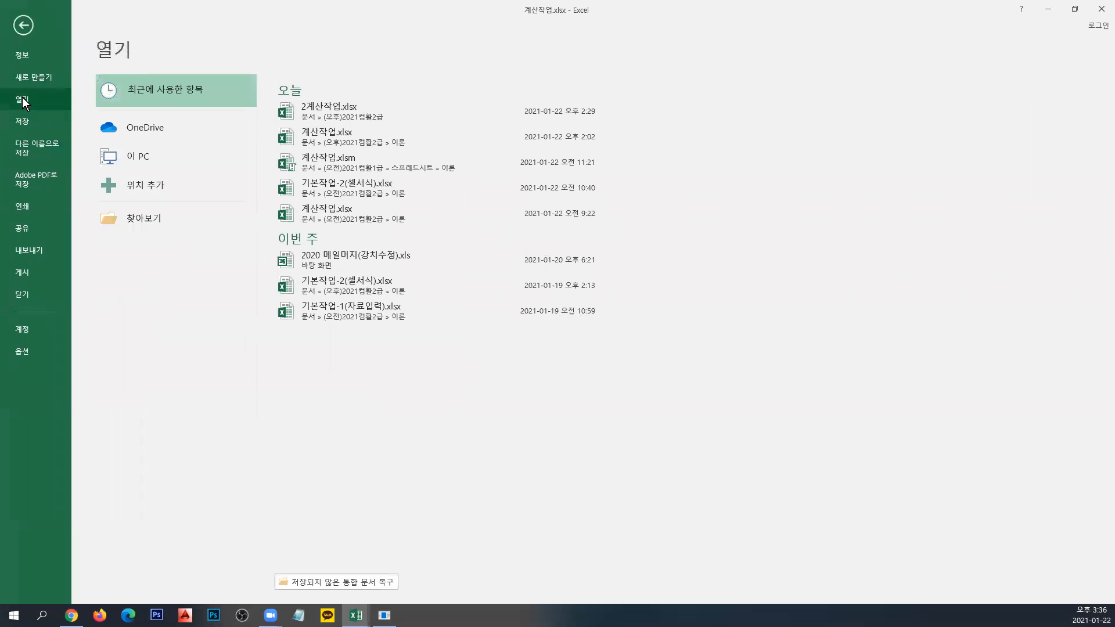
click(126, 216)
double_click(237, 161)
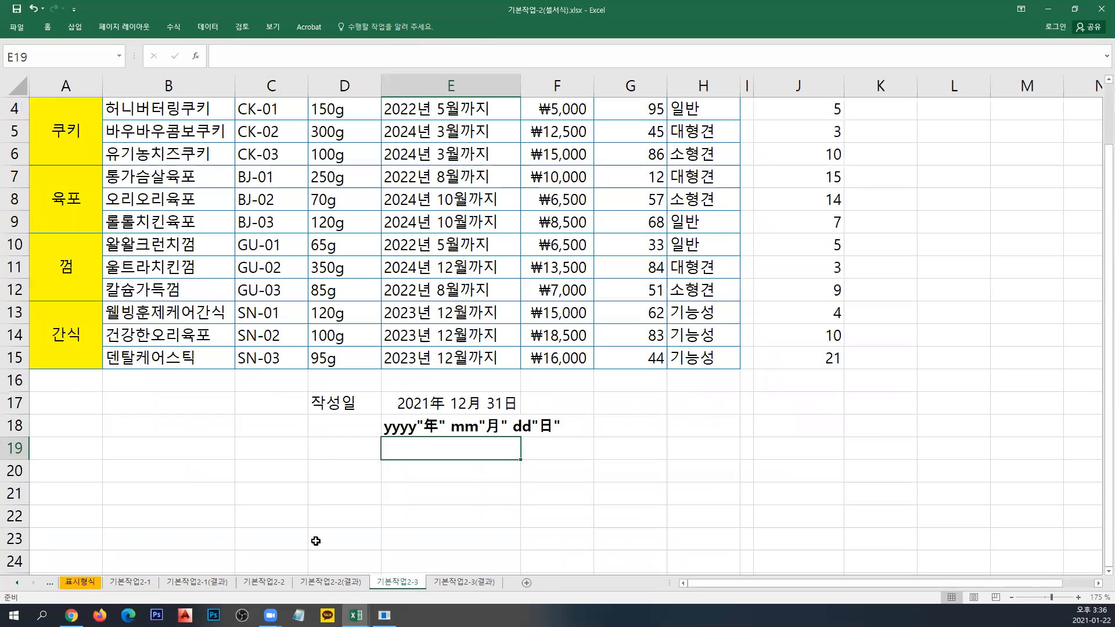
click(86, 587)
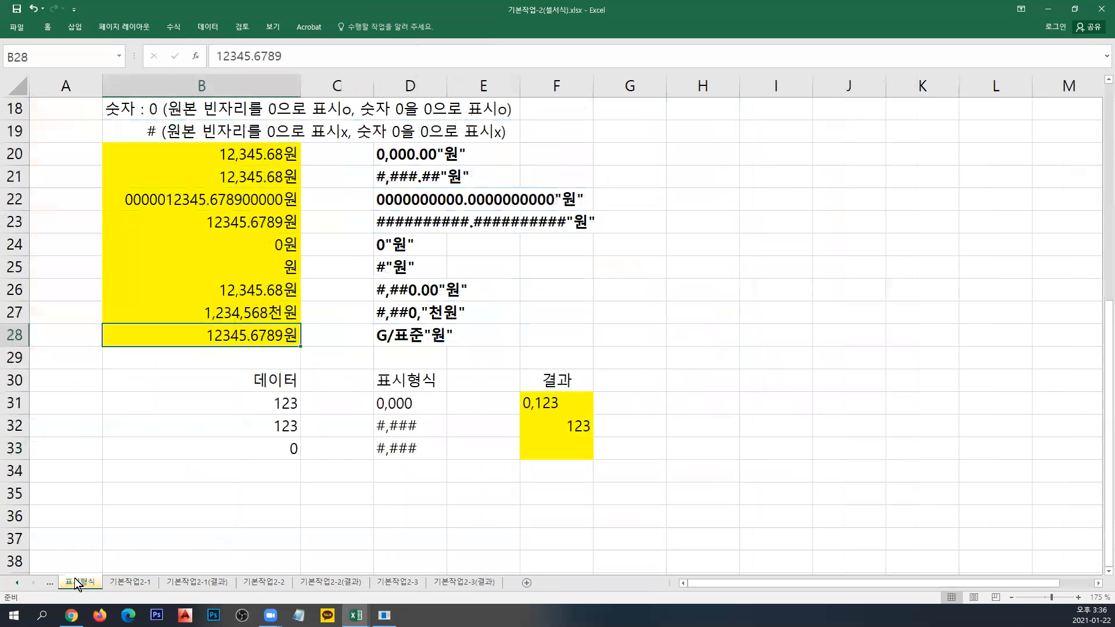
Examine how the display-format samples differ from their stored values, and the date and time format codes in rows 14 to 17.
scroll(174, 455, up, 4)
scroll(174, 455, up, 2)
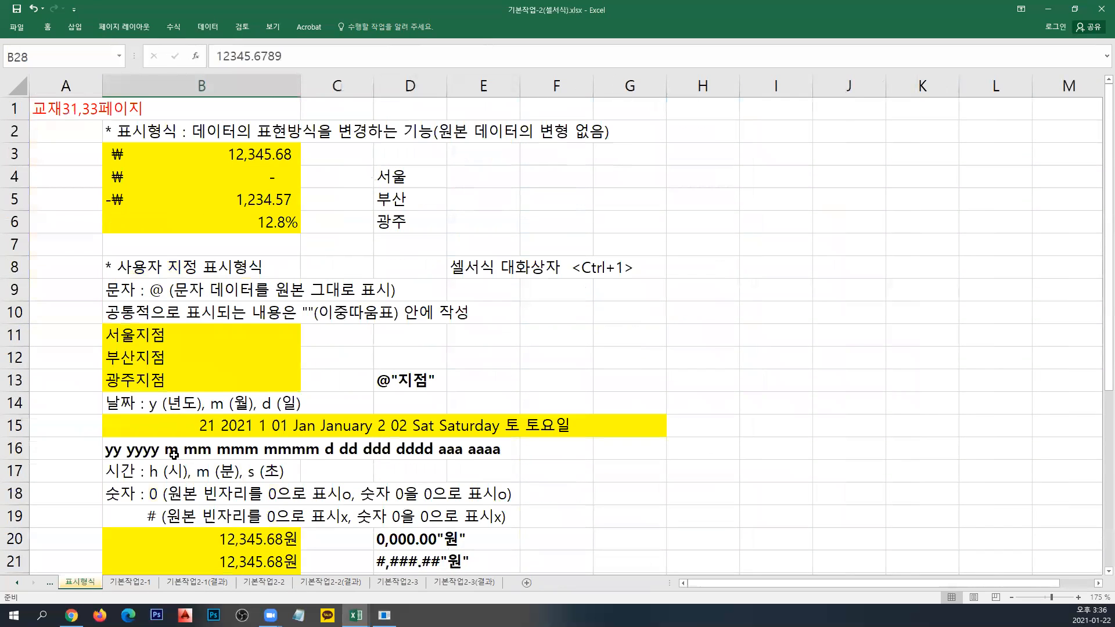
click(259, 155)
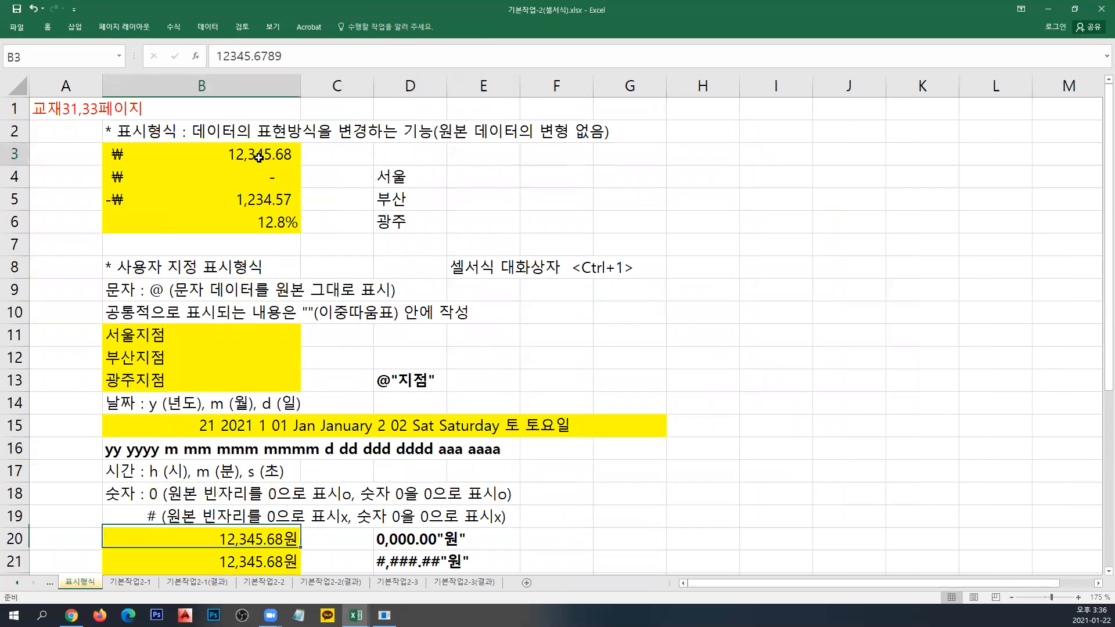
click(214, 178)
click(214, 207)
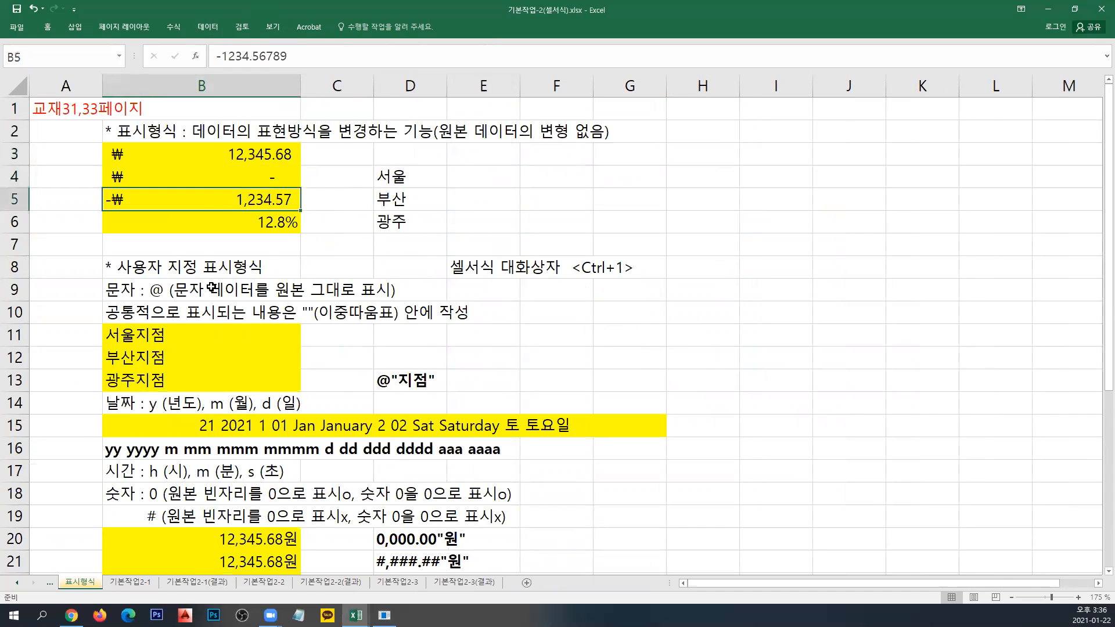
scroll(212, 290, down, 3)
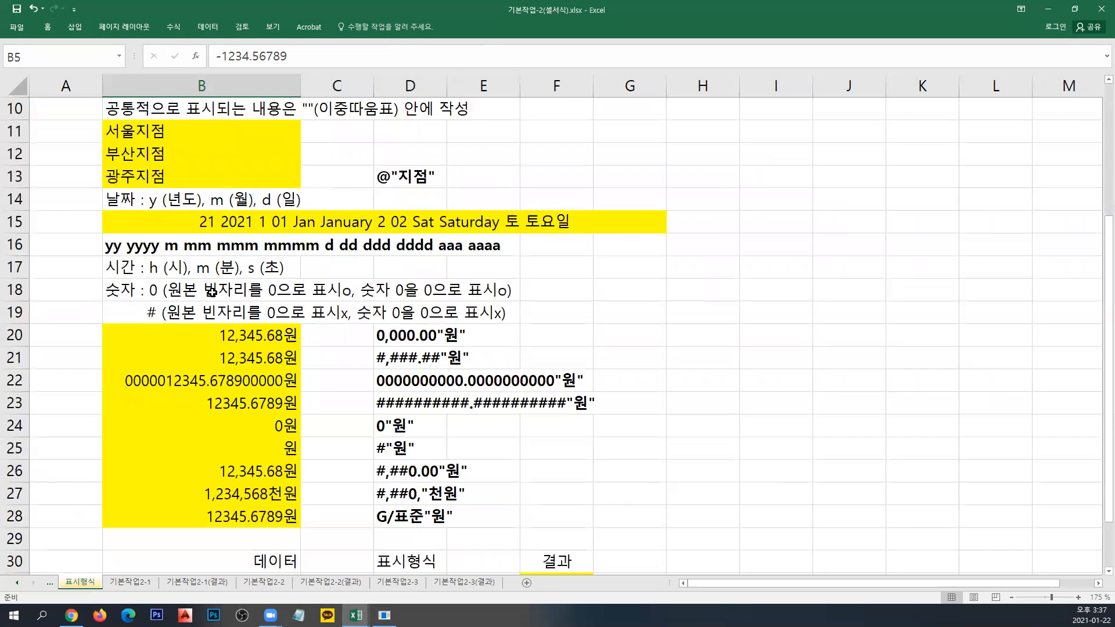
click(79, 252)
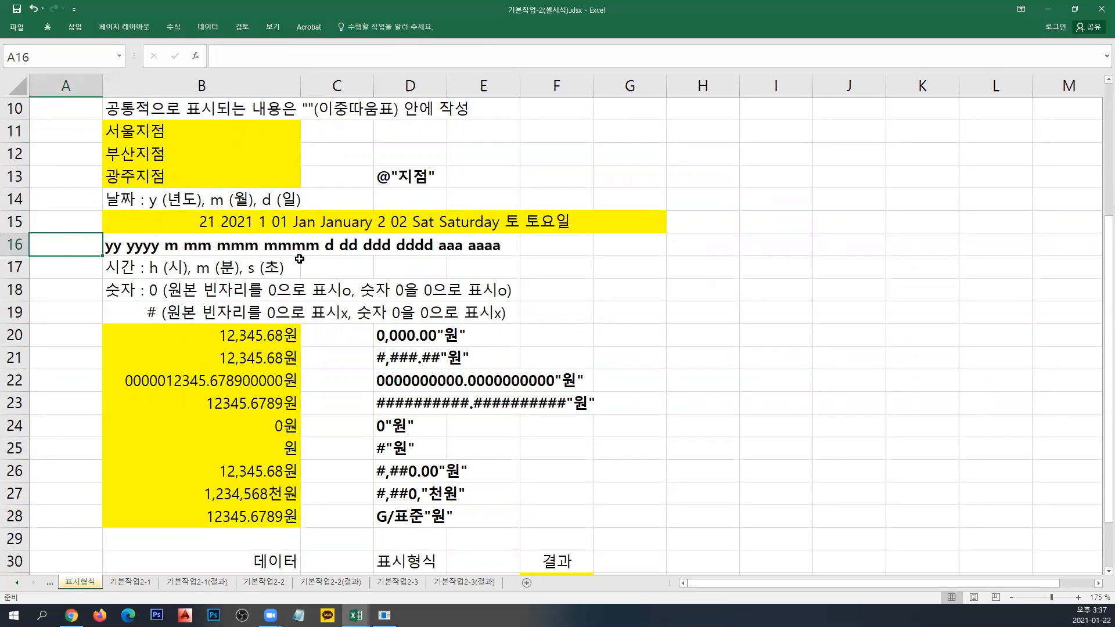
click(85, 274)
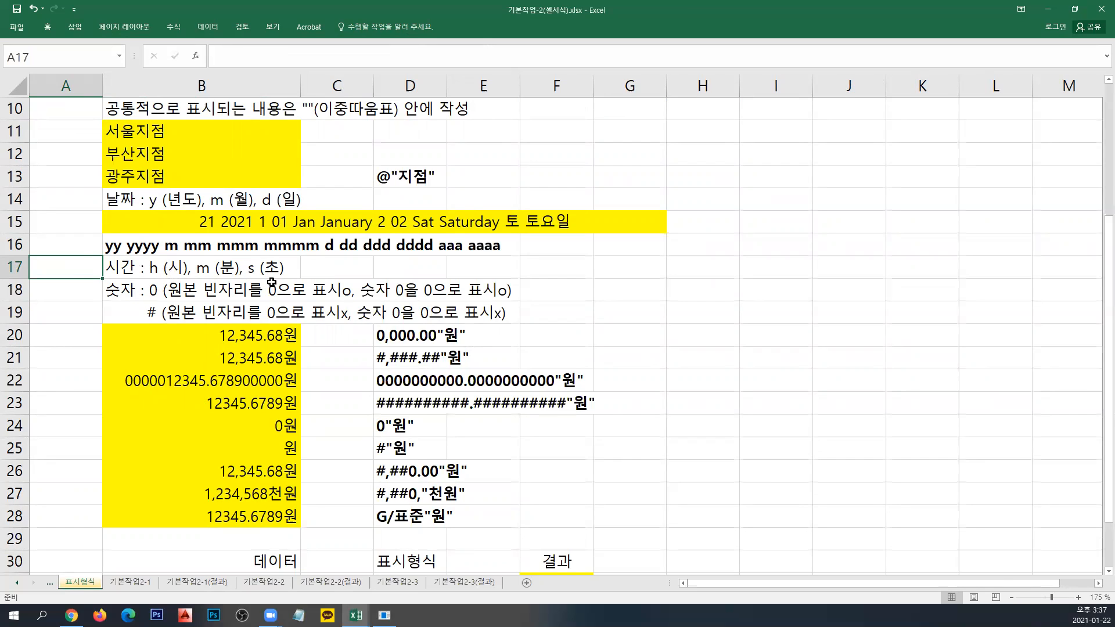
Close the display-format workbook and inspect the custom time format of record cell J16 in table 4.
click(1103, 10)
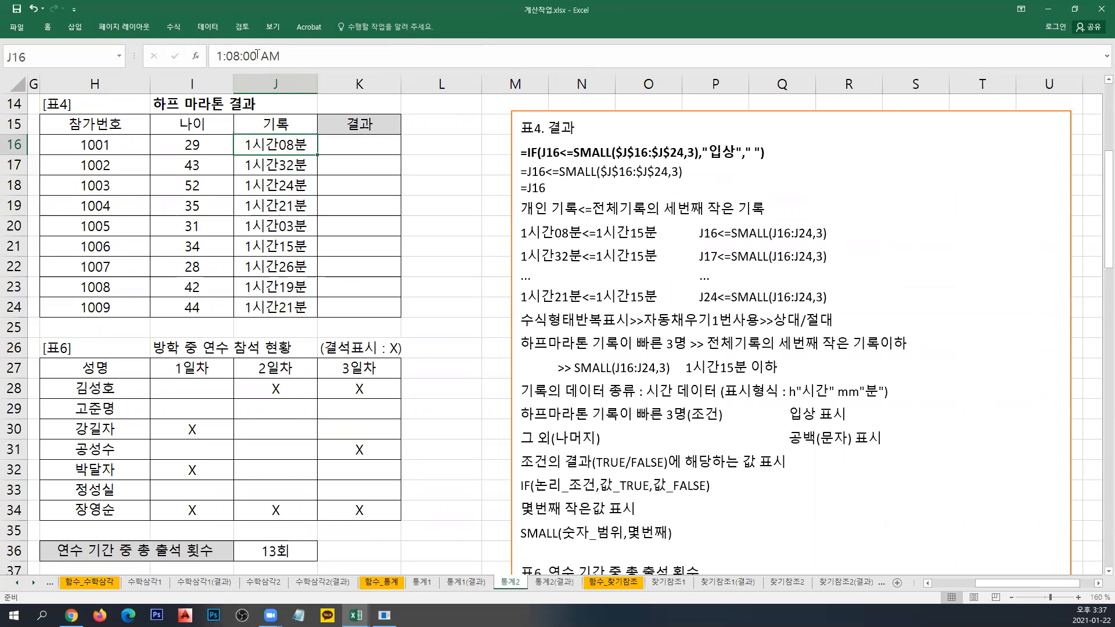
right_click(307, 147)
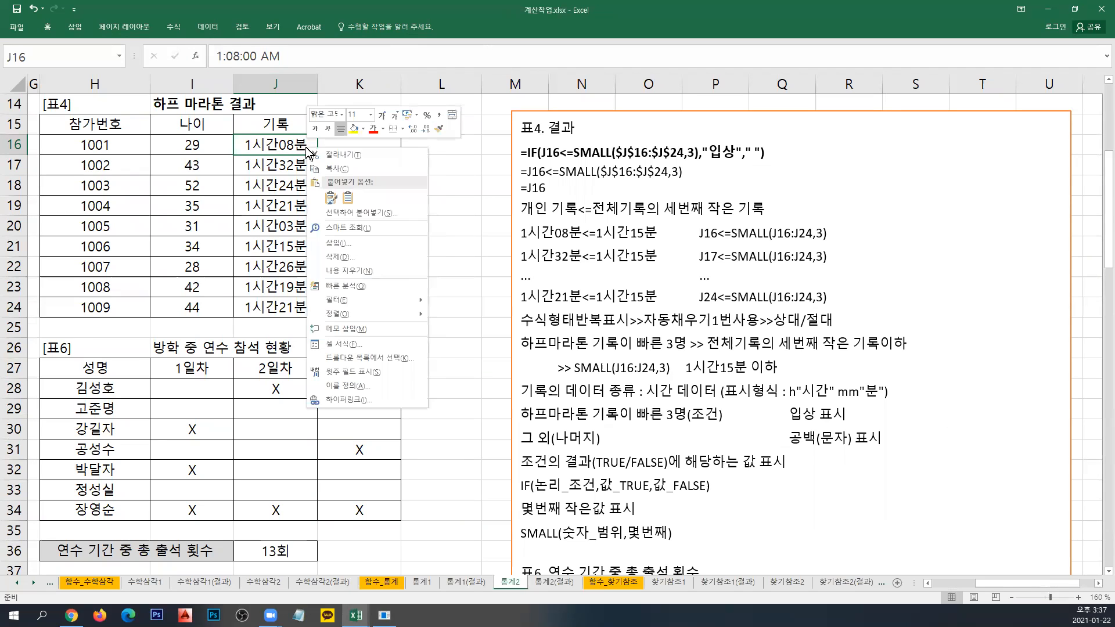
click(330, 346)
drag(375, 182, 602, 85)
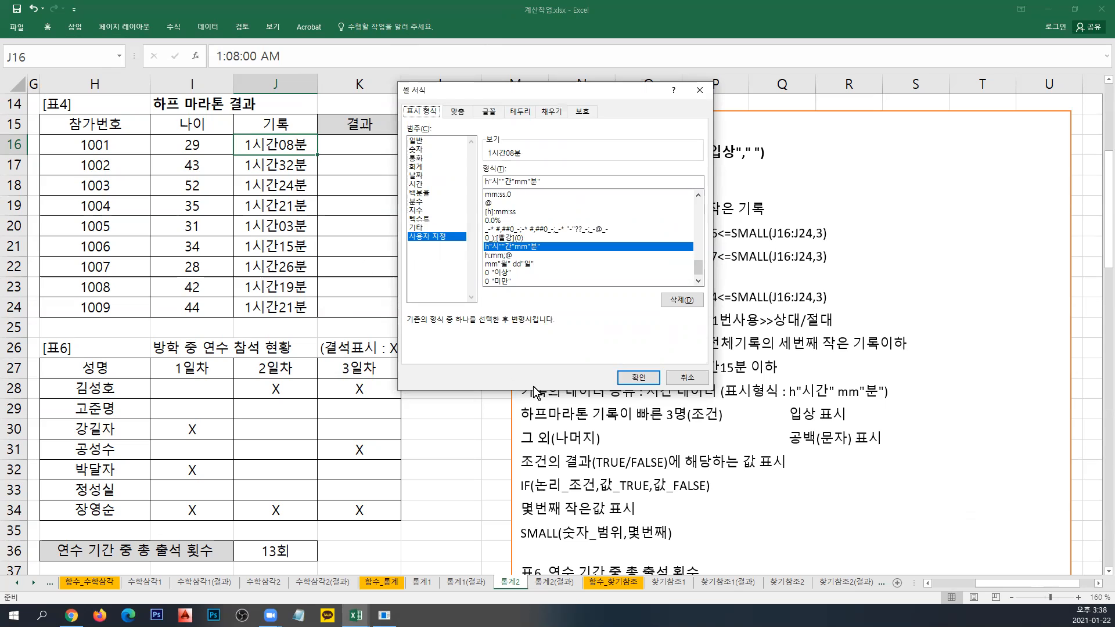
click(689, 379)
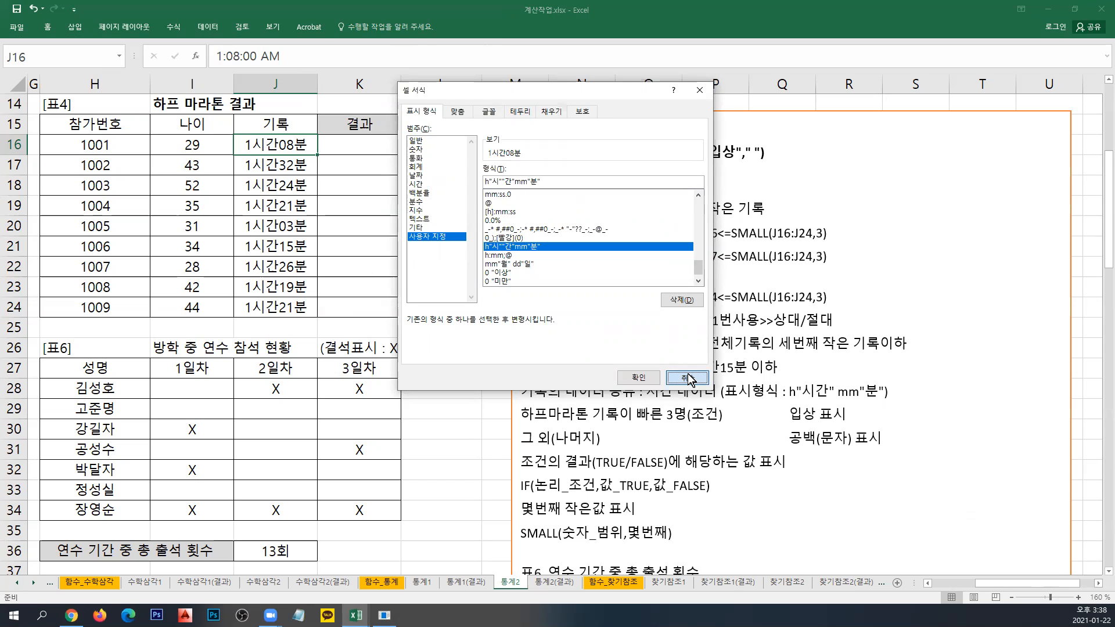
click(688, 379)
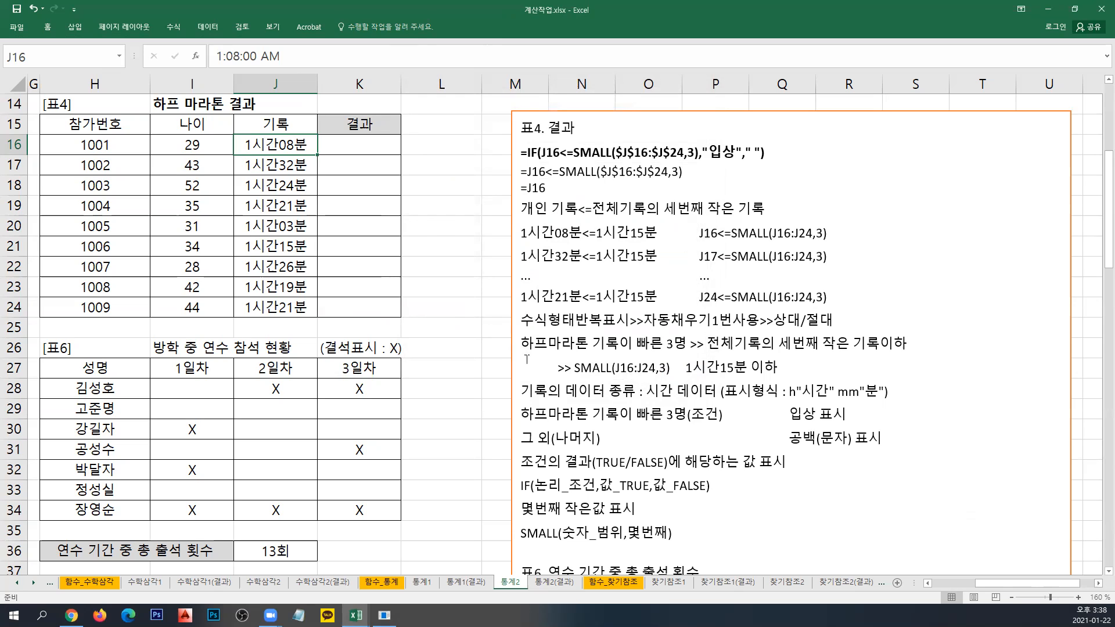
Calculate the third-smallest marathon record in J25, below table 4, with =SMALL(J16:J24,3).
drag(522, 346, 687, 345)
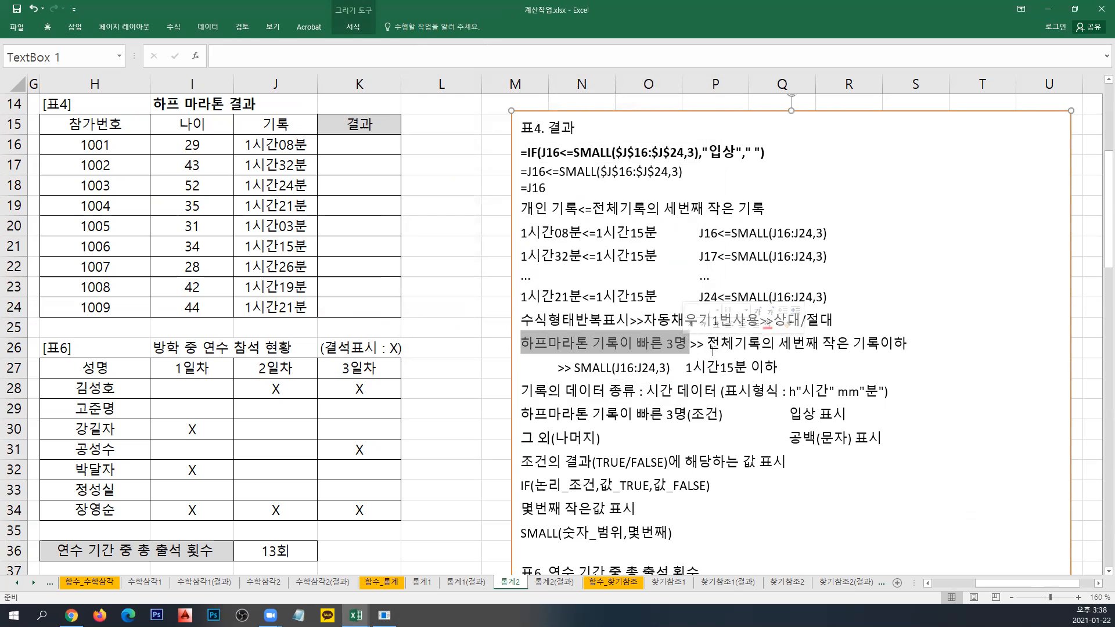
drag(706, 344, 865, 337)
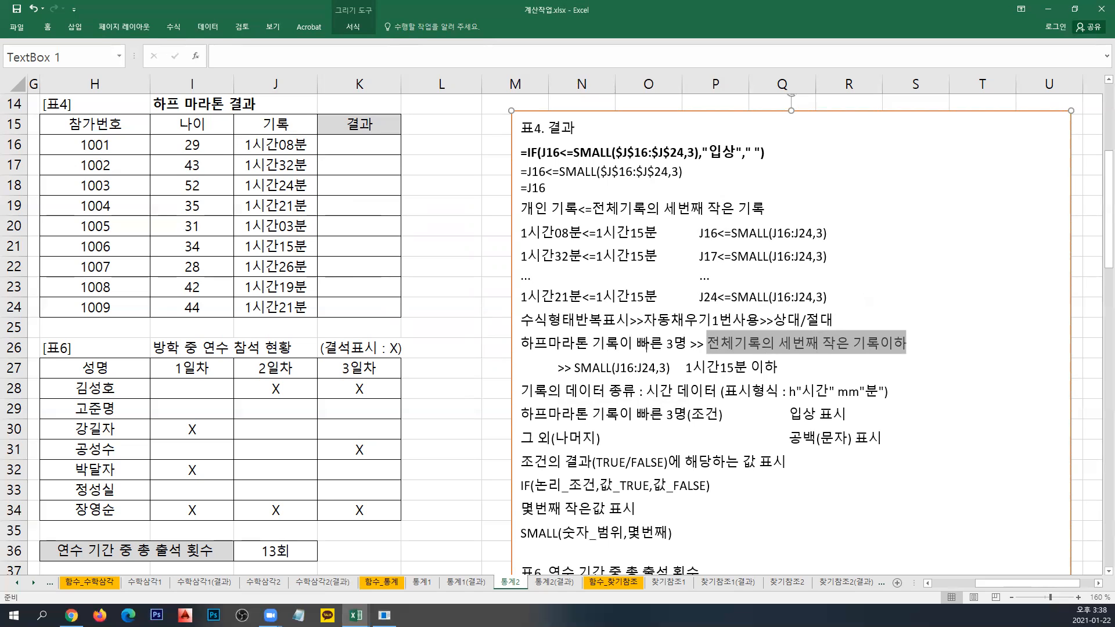
click(295, 330)
text(=SMAL)
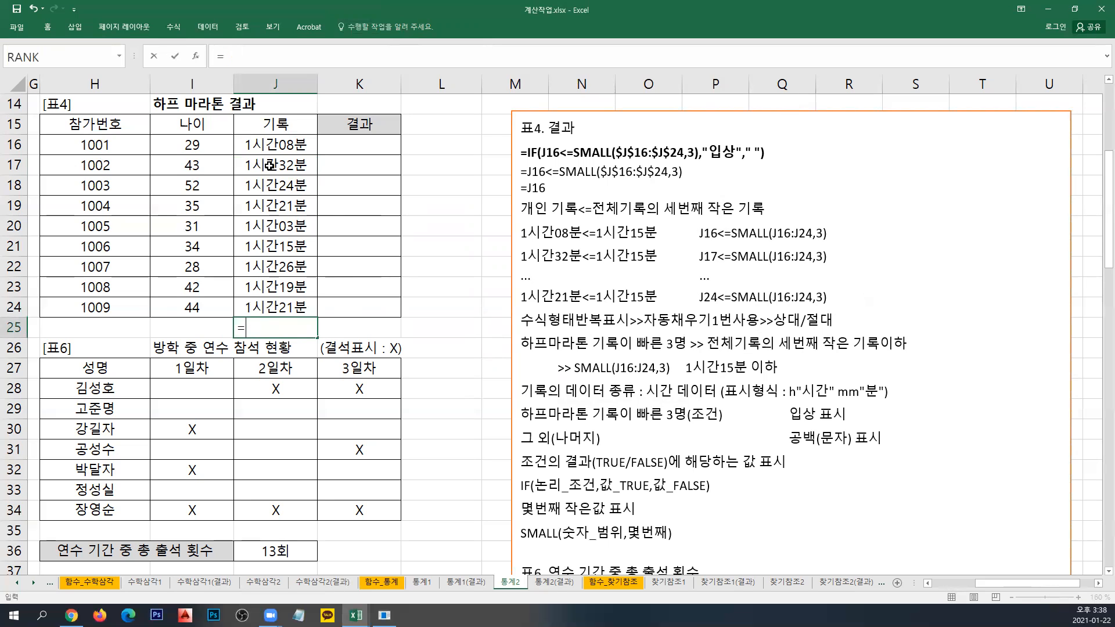
text(L()
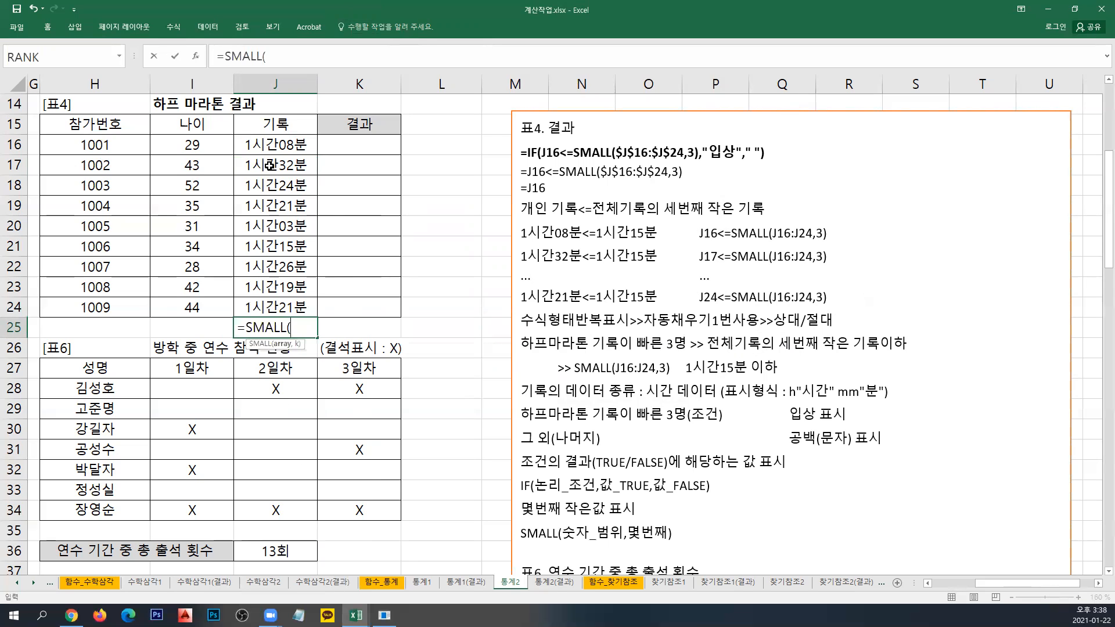
drag(277, 148, 278, 304)
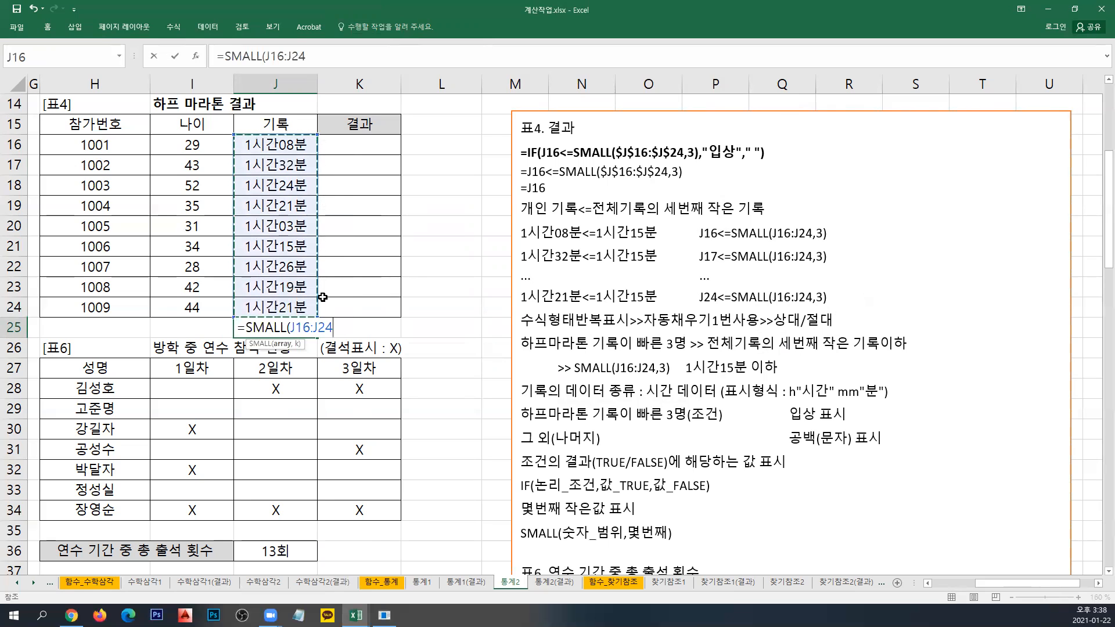
text(,)
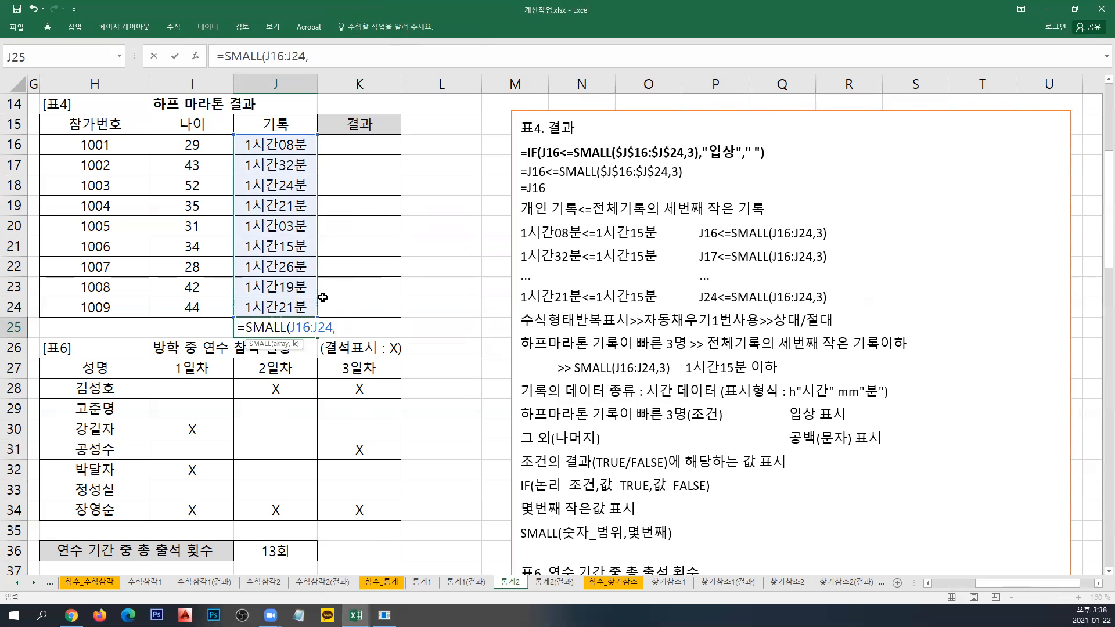
text(3)
key(Return)
key(Up)
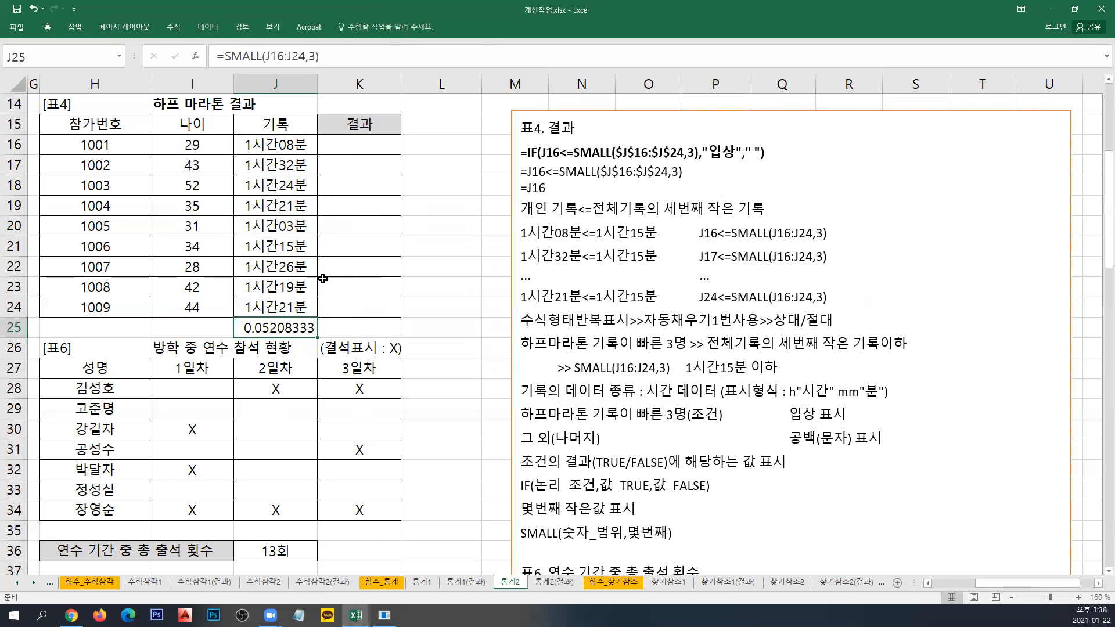
Apply the custom number format H"시간"MM"분" to cell J25.
right_click(291, 333)
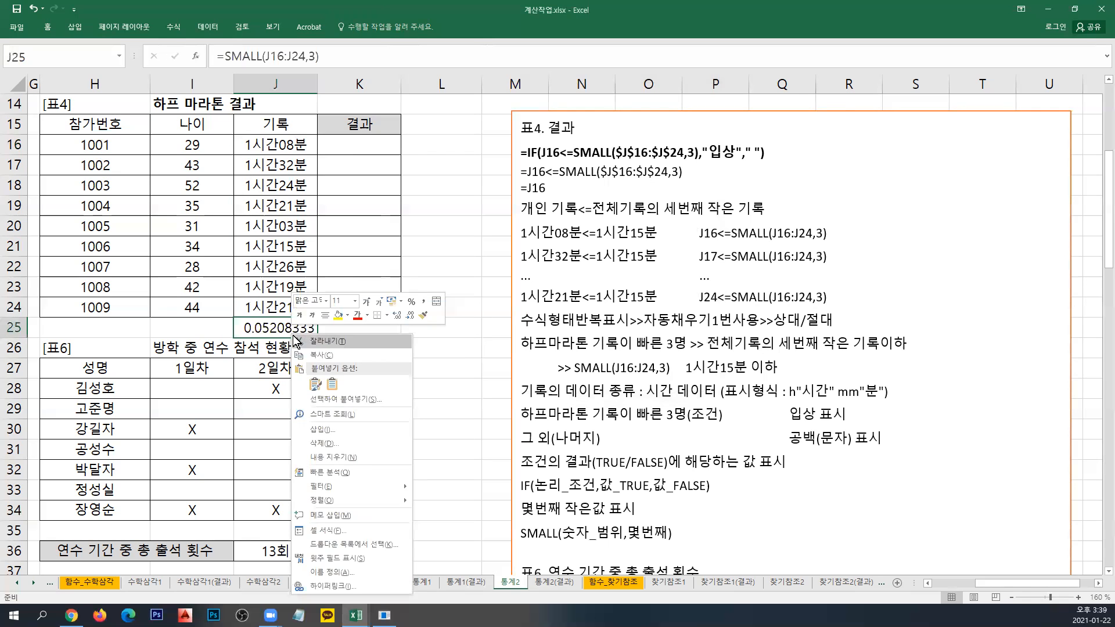
click(342, 530)
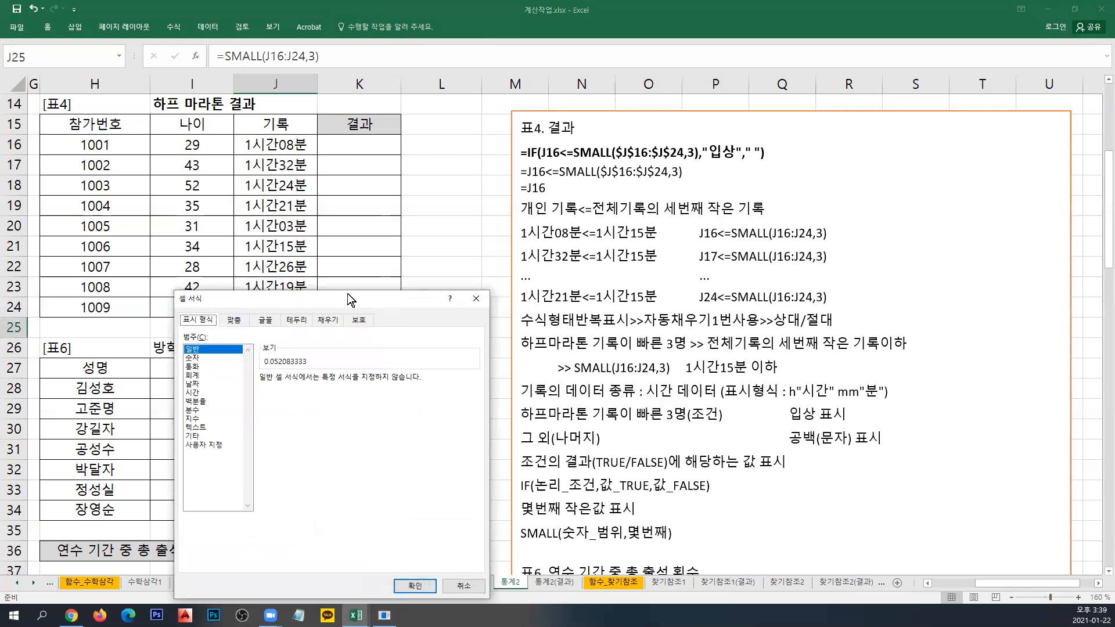
drag(370, 294, 611, 176)
click(460, 328)
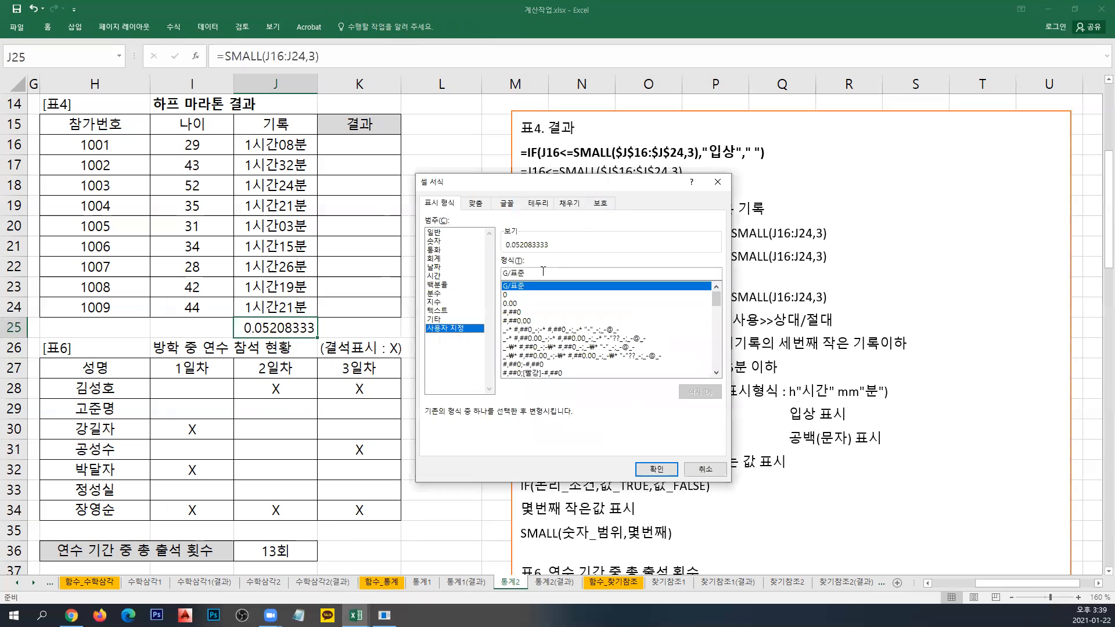
text(H)
text("시가)
text("시간)
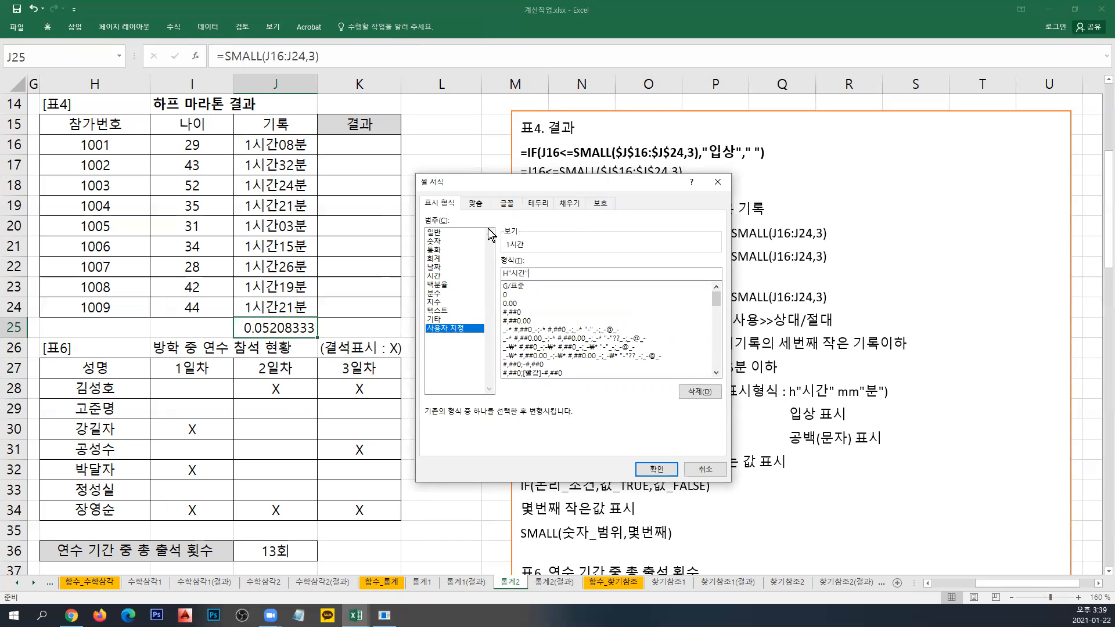
text(MM"분")
click(654, 466)
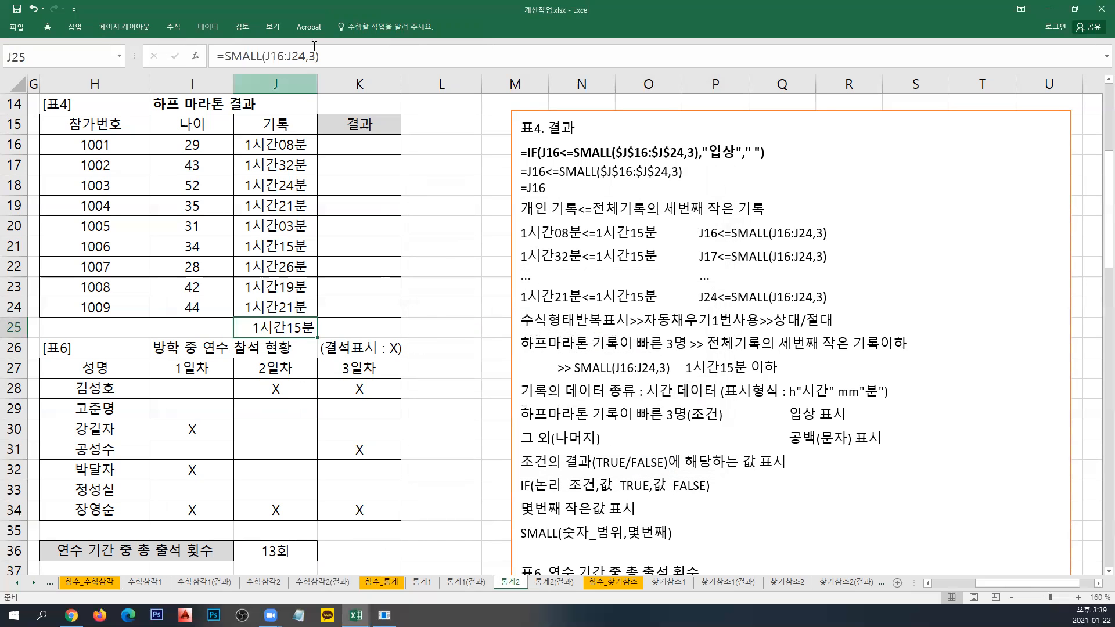
Show J25's formula as the text =SMALL(J16:J24,3) in the neighbouring cell K25.
key(F2)
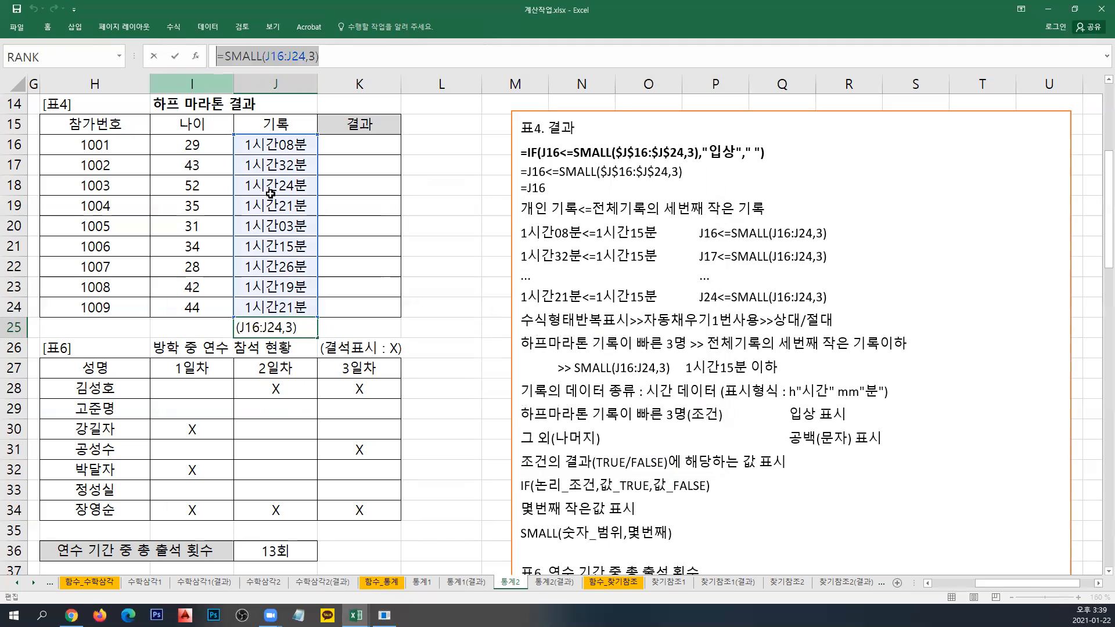
click(368, 324)
text(=SMALL(J16:J24,3))
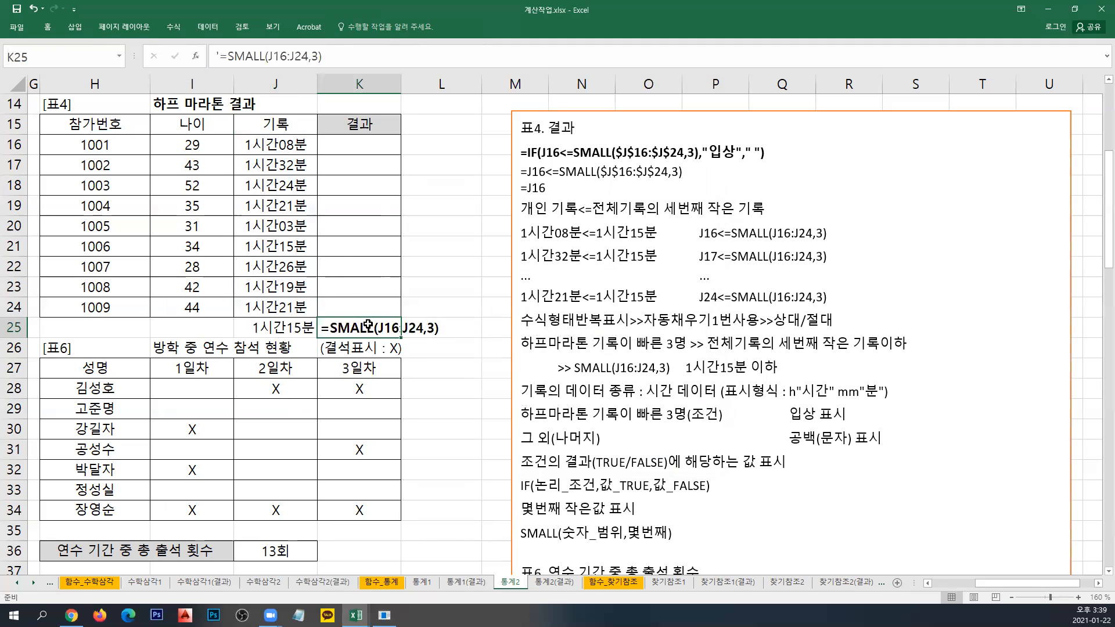
Compare the third-smallest time in J25 with the individual marathon records in J16:J24.
click(288, 321)
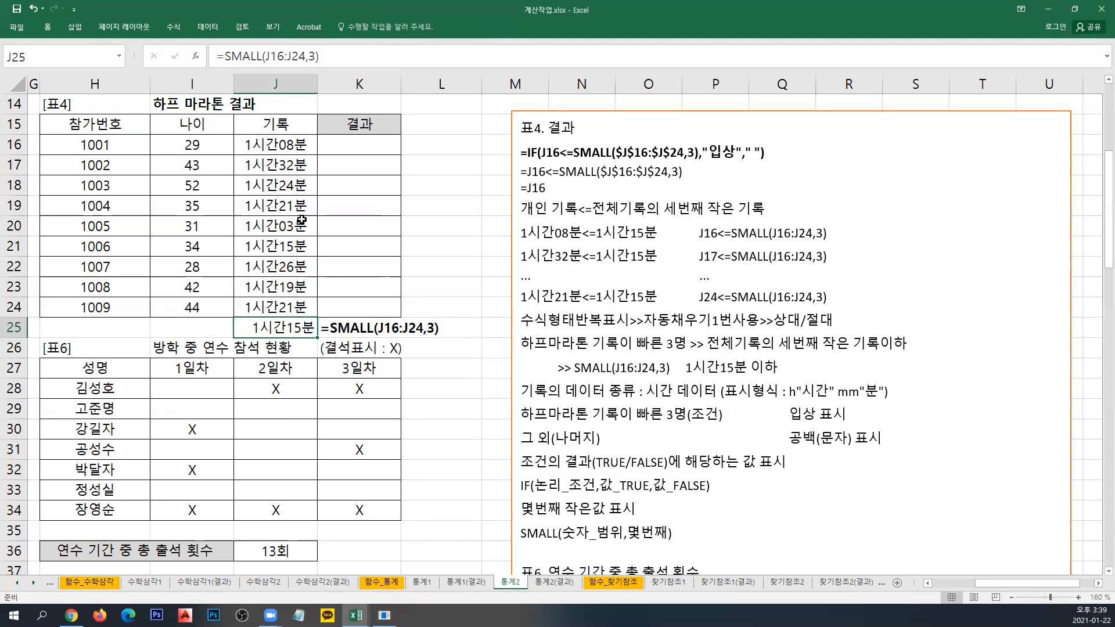
click(308, 148)
click(293, 166)
click(297, 198)
click(293, 242)
click(284, 155)
click(280, 307)
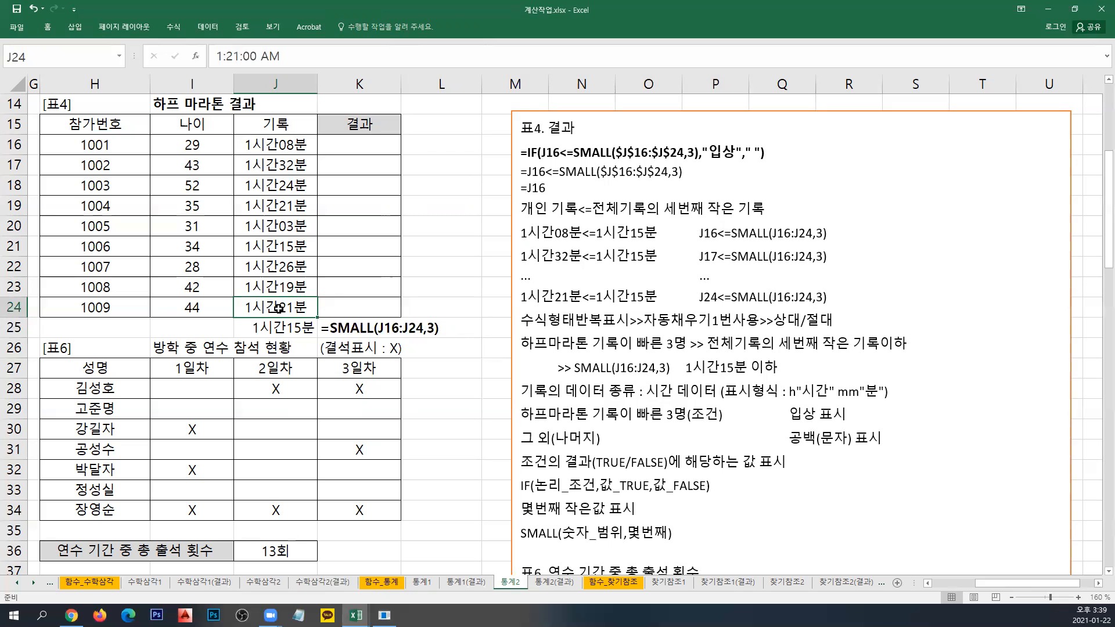
Enter =J16 in K16 of table 4's 결과 column and fill it down to K24.
click(377, 143)
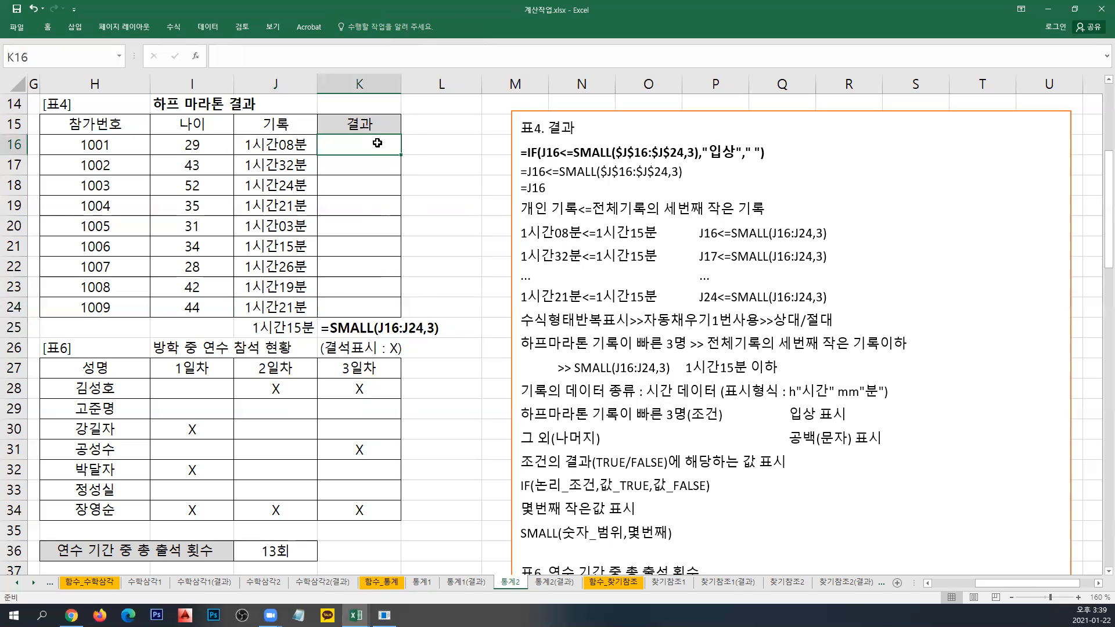
text(=)
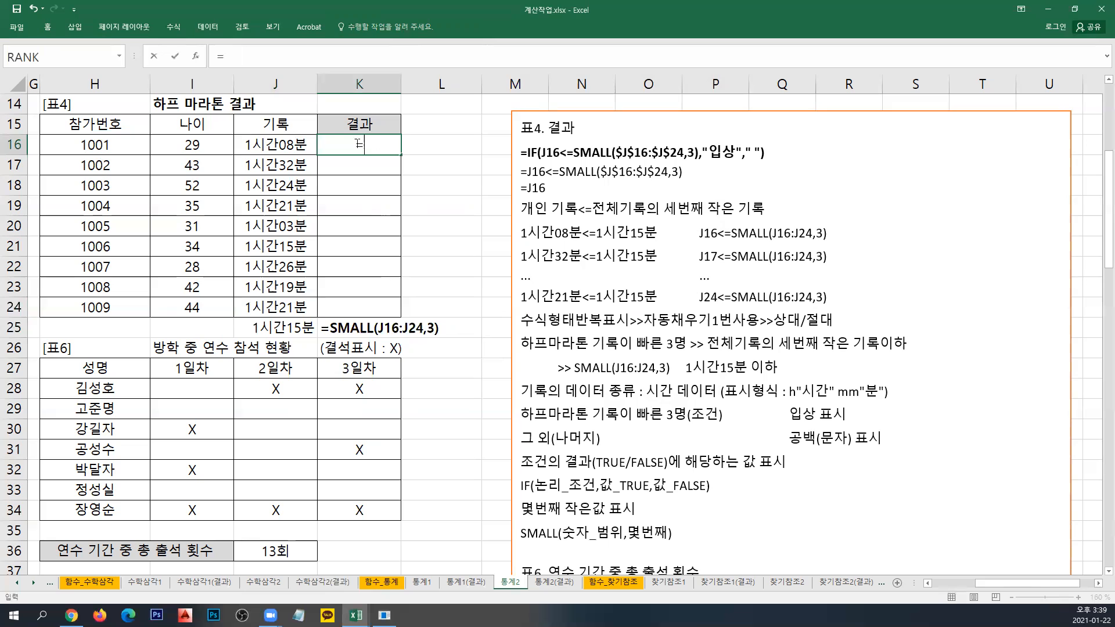
click(290, 145)
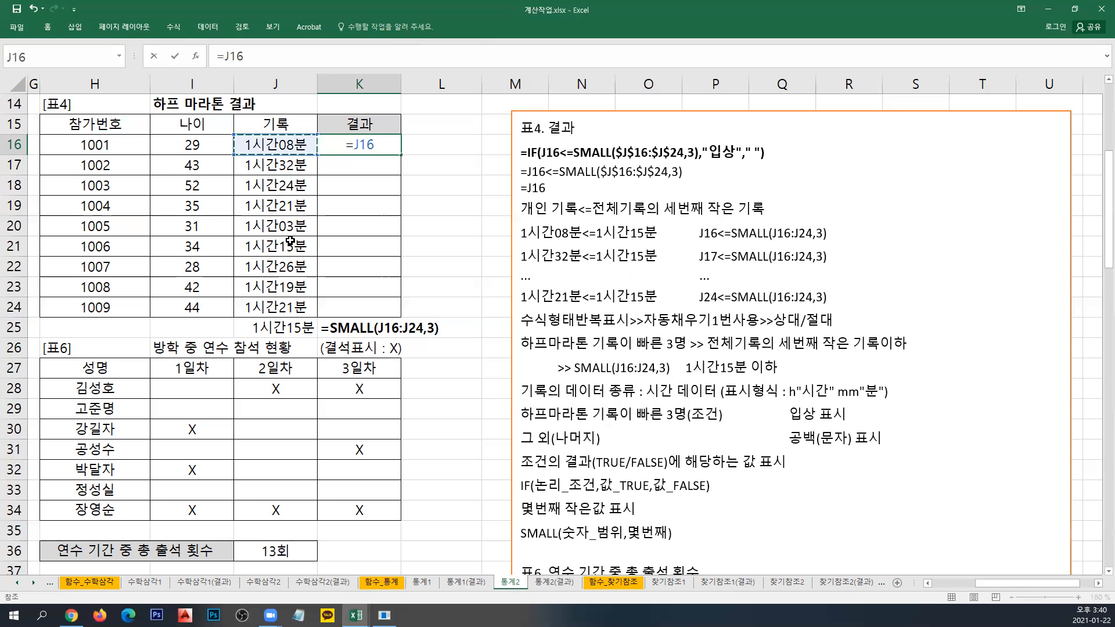
key(Return)
key(Up)
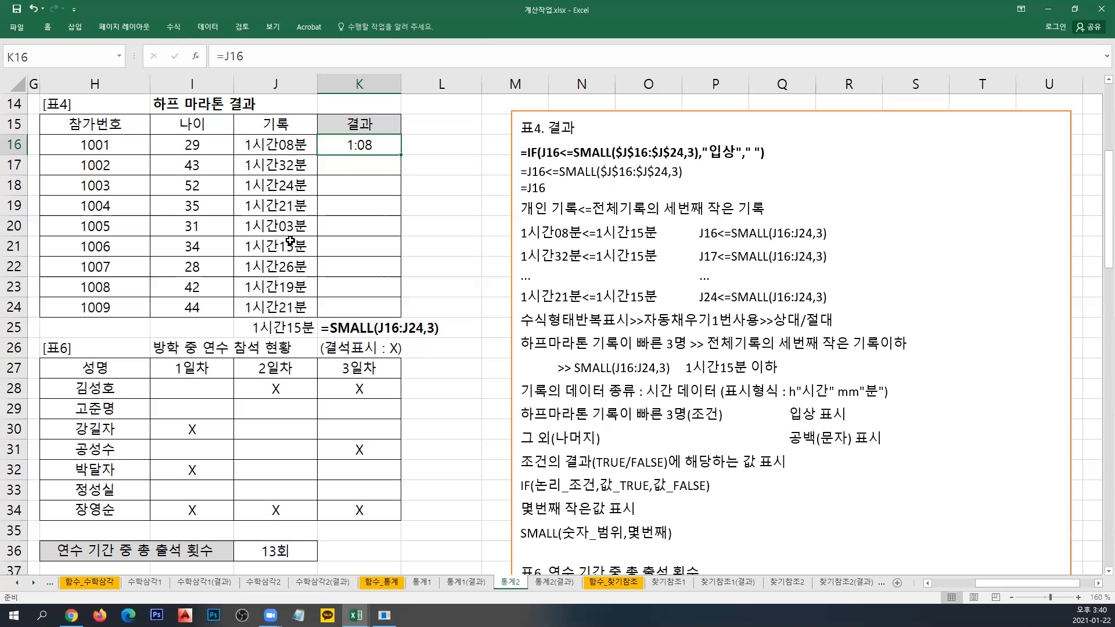
drag(400, 155, 399, 314)
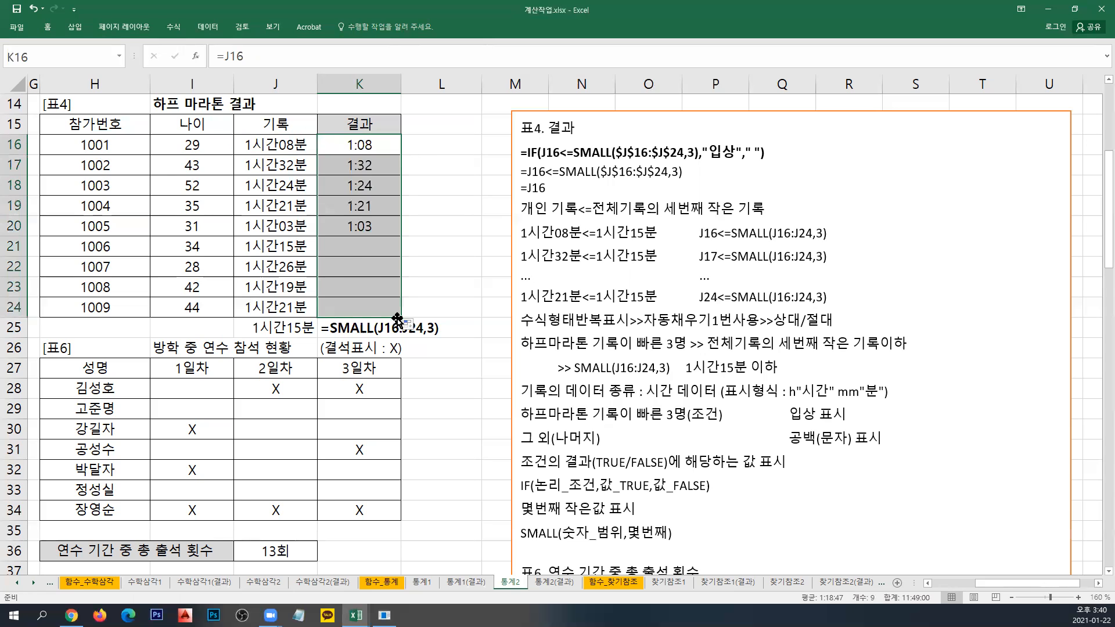
Extend the formula in K16 with a less-than-or-equal comparison, making it =J16<=.
click(379, 148)
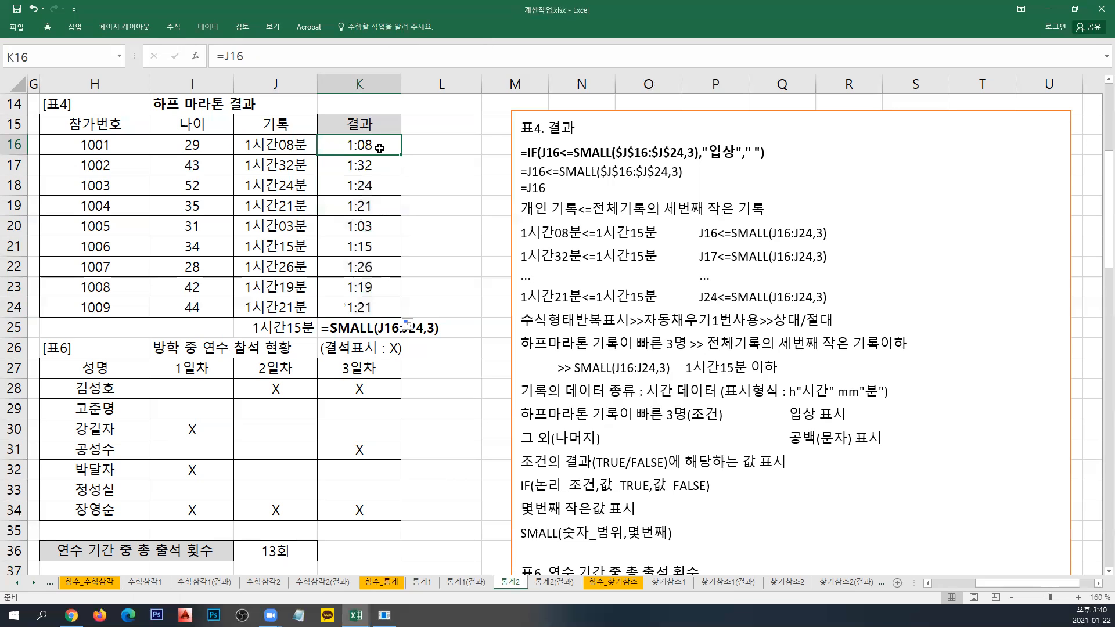
click(279, 55)
text(<=)
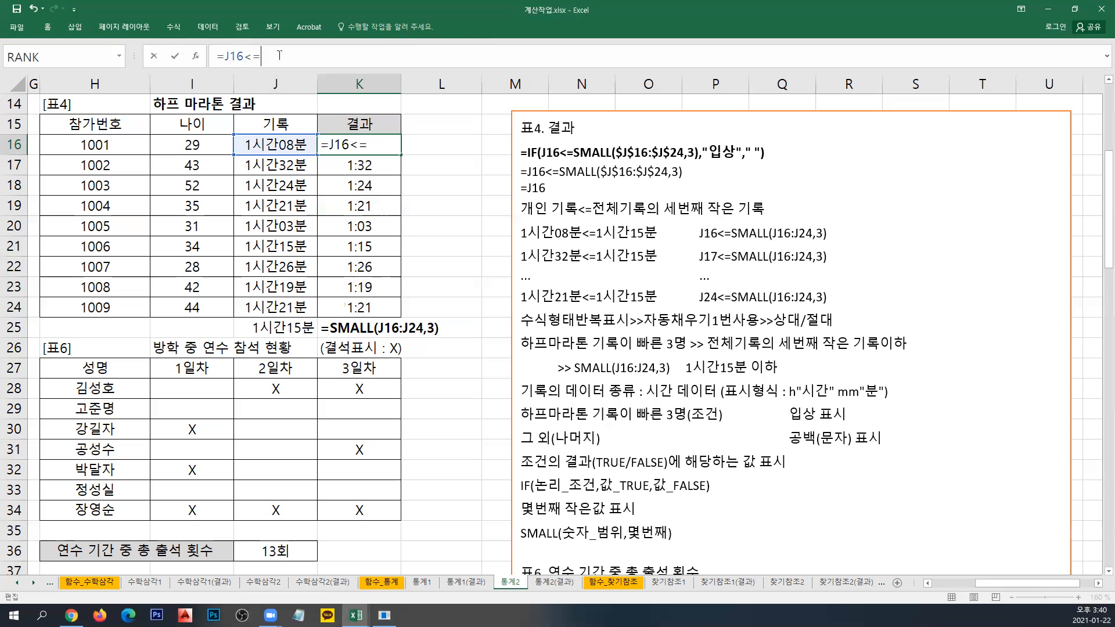
text(1시간15)
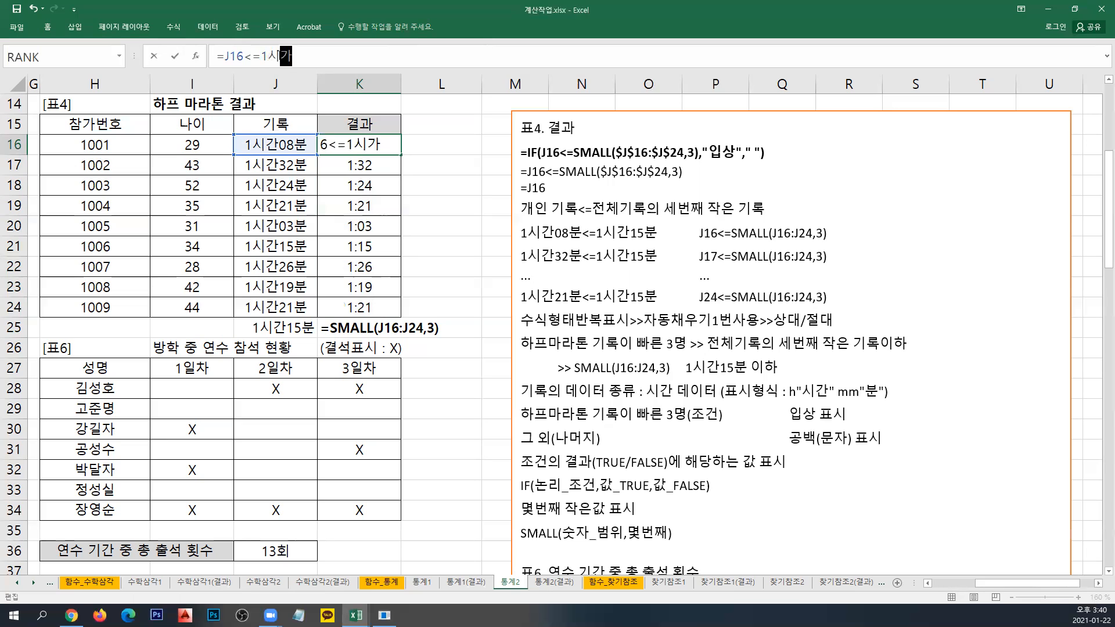
text(분)
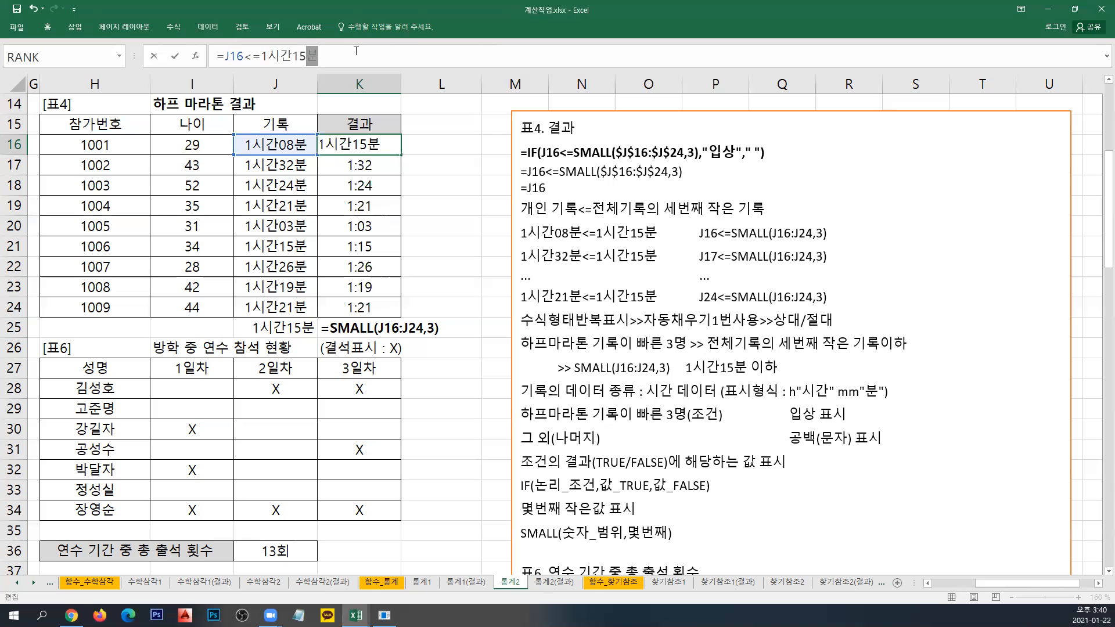
key(BackSpace)
key(BackSpace)
key(BackSpace)
key(BackSpace)
key(BackSpace)
key(BackSpace)
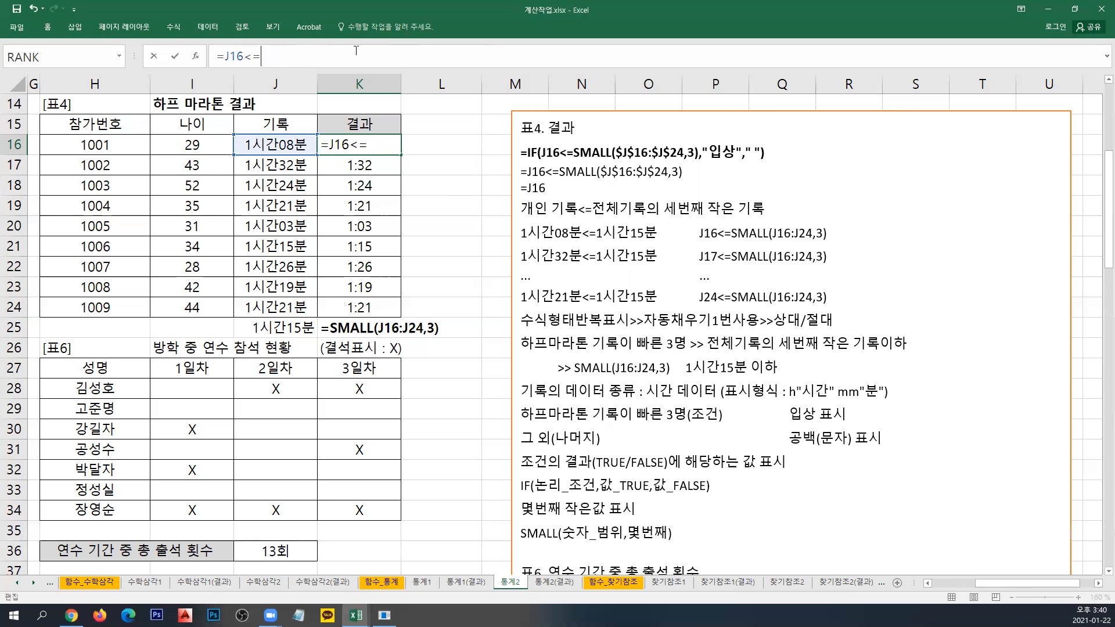
Complete the comparison in K16 with the third-smallest record of J16:J24, making it =J16<=SMALL(J16:J24,3).
text(SMALL)
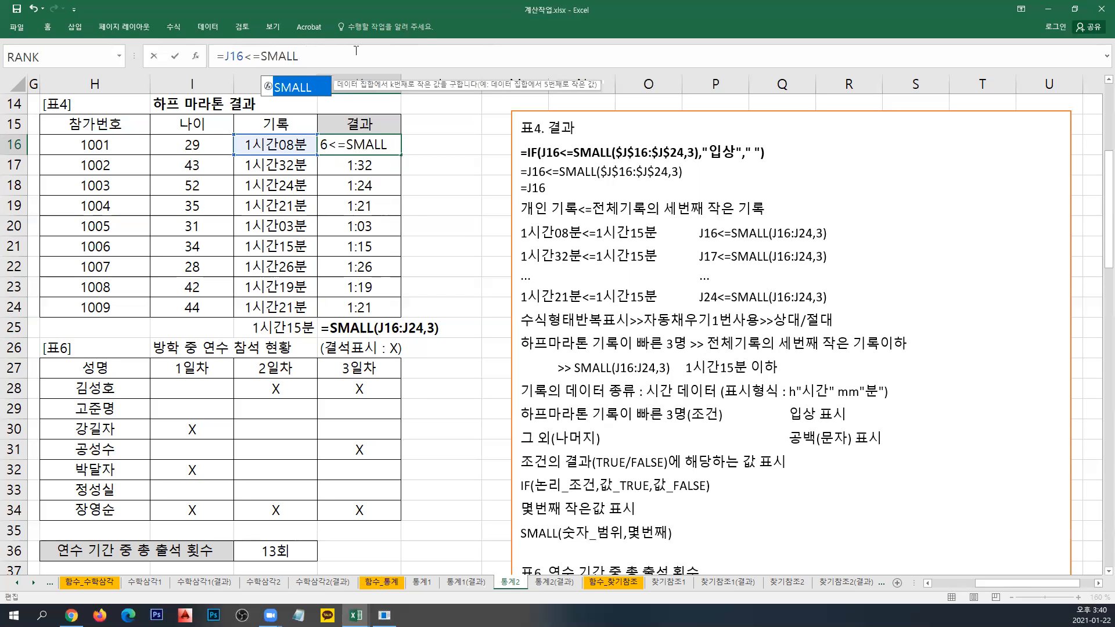
text(()
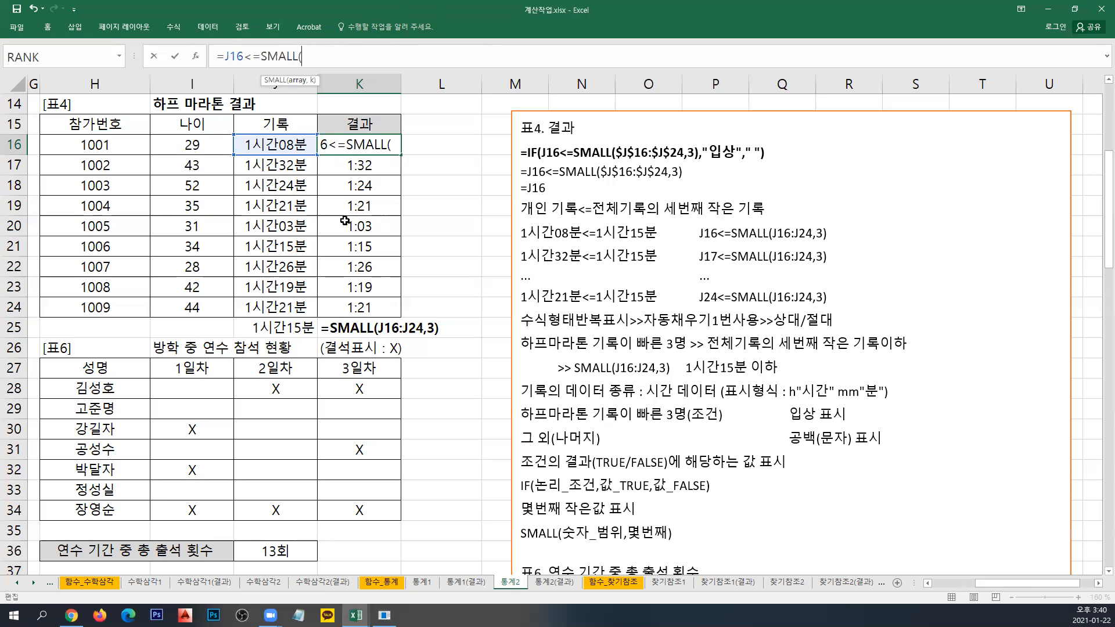
drag(281, 148, 289, 307)
text(,)
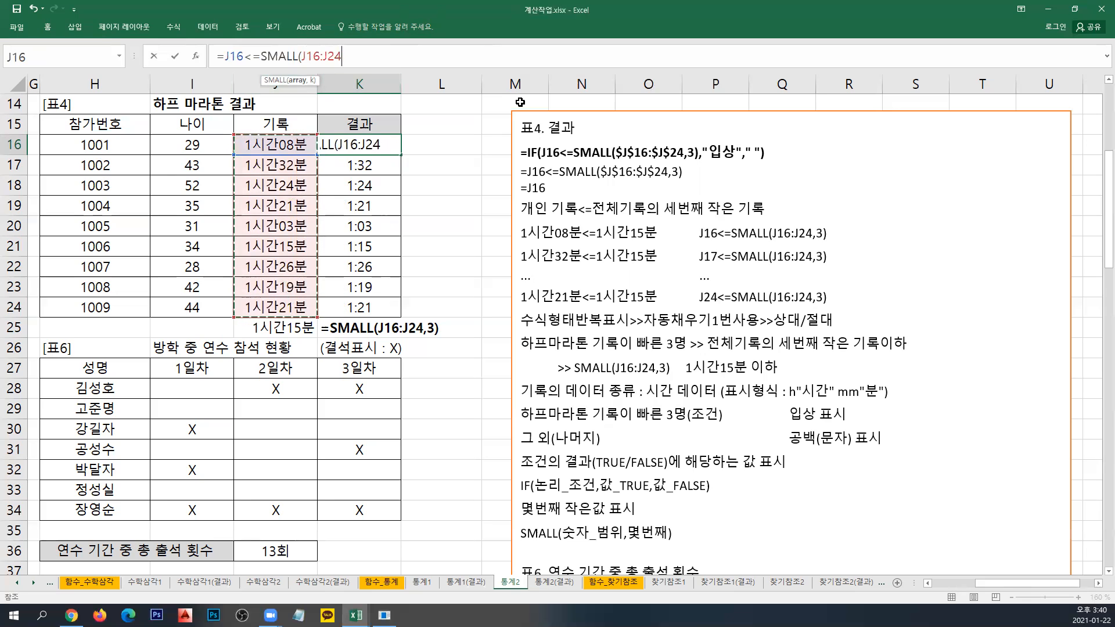
text(3)
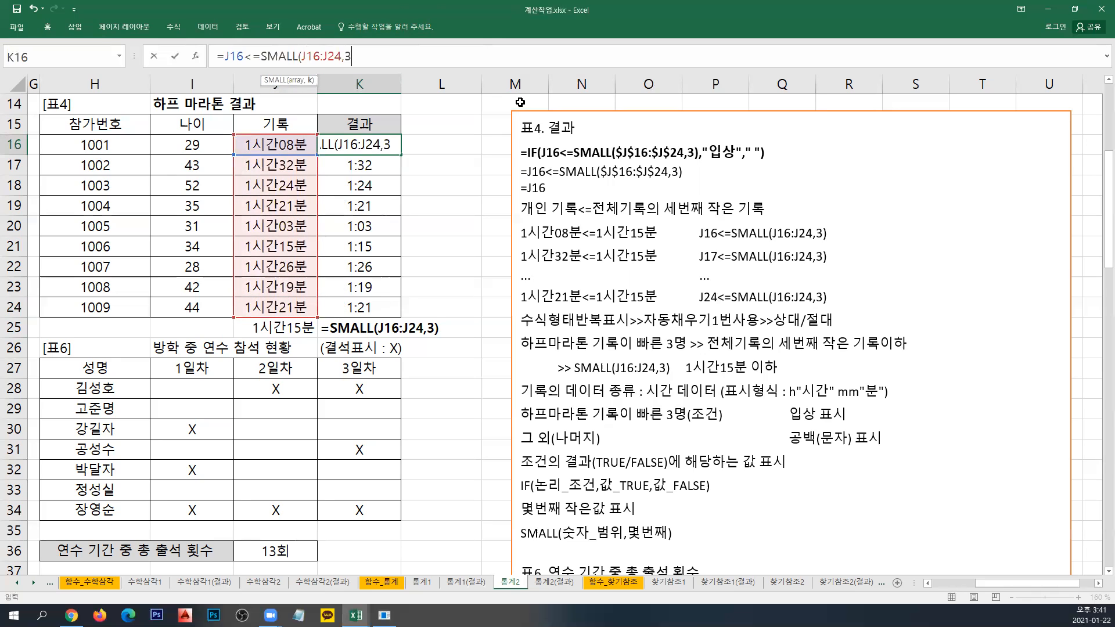
text())
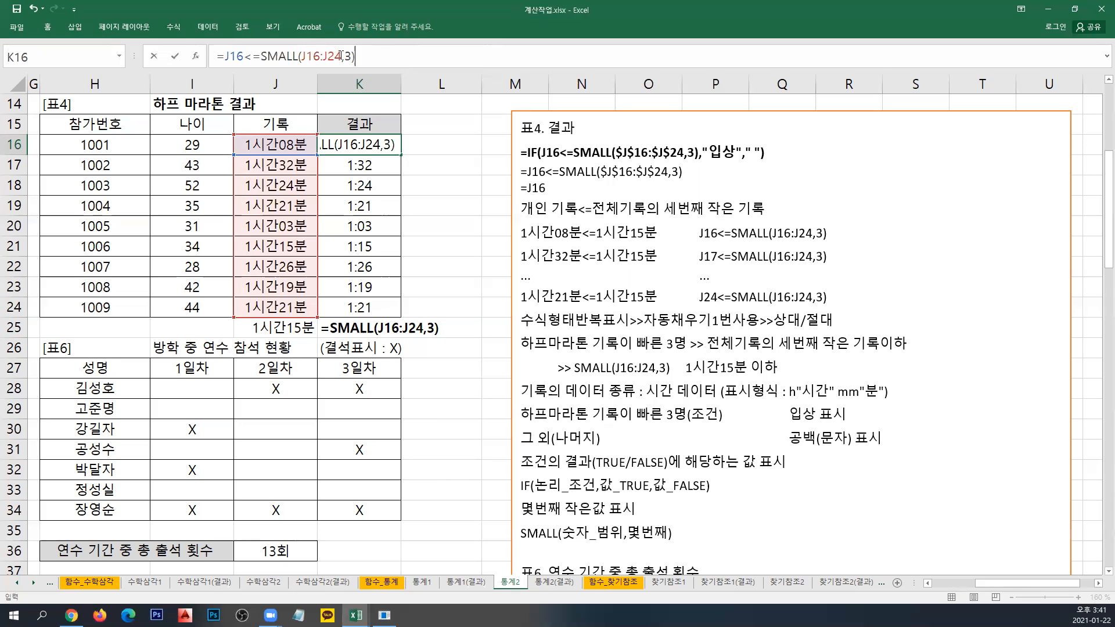
Remove SMALL's arguments in K16, select J16:J24 again, cycle the range through its absolute and mixed reference types, and re-enter ,3).
click(385, 55)
key(BackSpace)
key(BackSpace)
key(BackSpace)
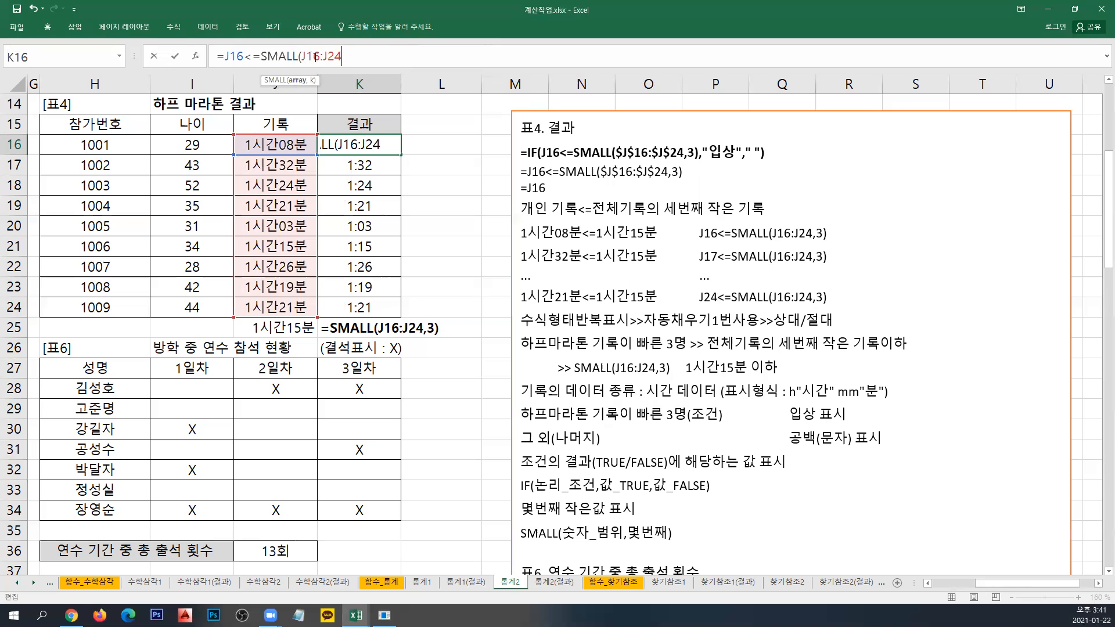
drag(302, 55, 342, 54)
key(Delete)
click(261, 150)
drag(262, 168, 286, 306)
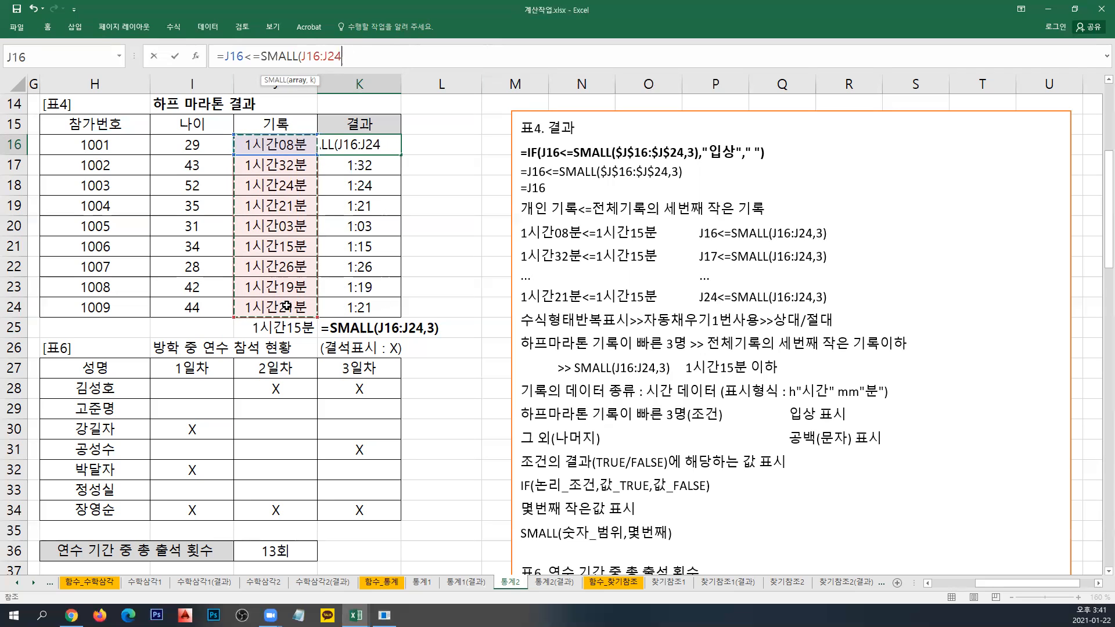
key(F4)
key(F4)
key(F4)
key(F4)
text(,3))
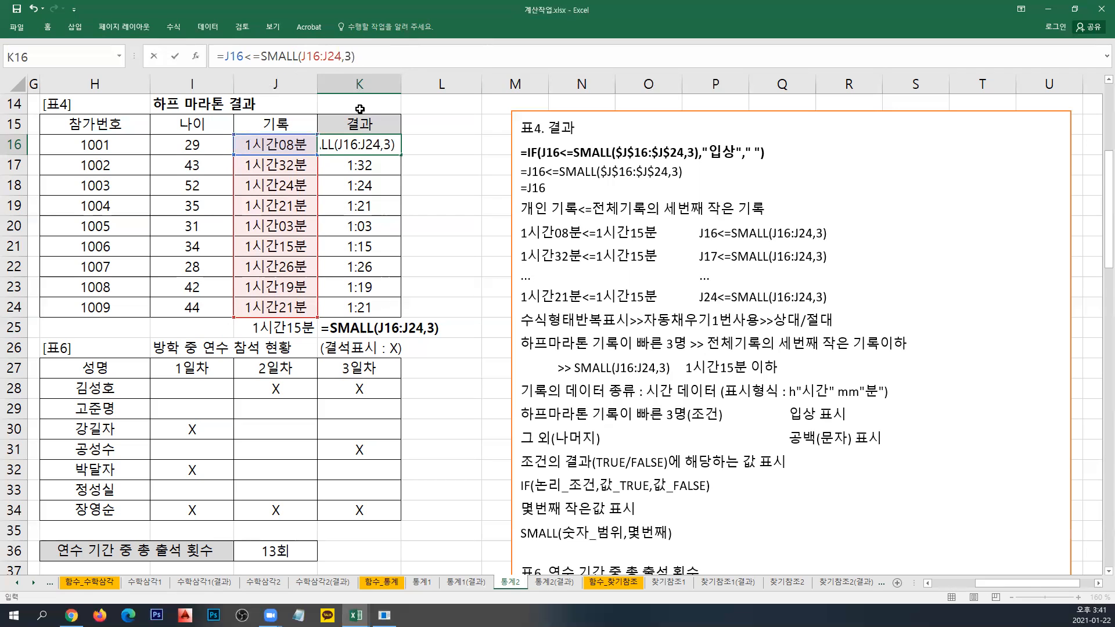
Cycle J24 and J16 inside K16's SMALL range one at a time through the reference types and back to relative.
click(337, 56)
key(F4)
key(F4)
key(F4)
key(F4)
click(317, 55)
key(F4)
key(F4)
key(F4)
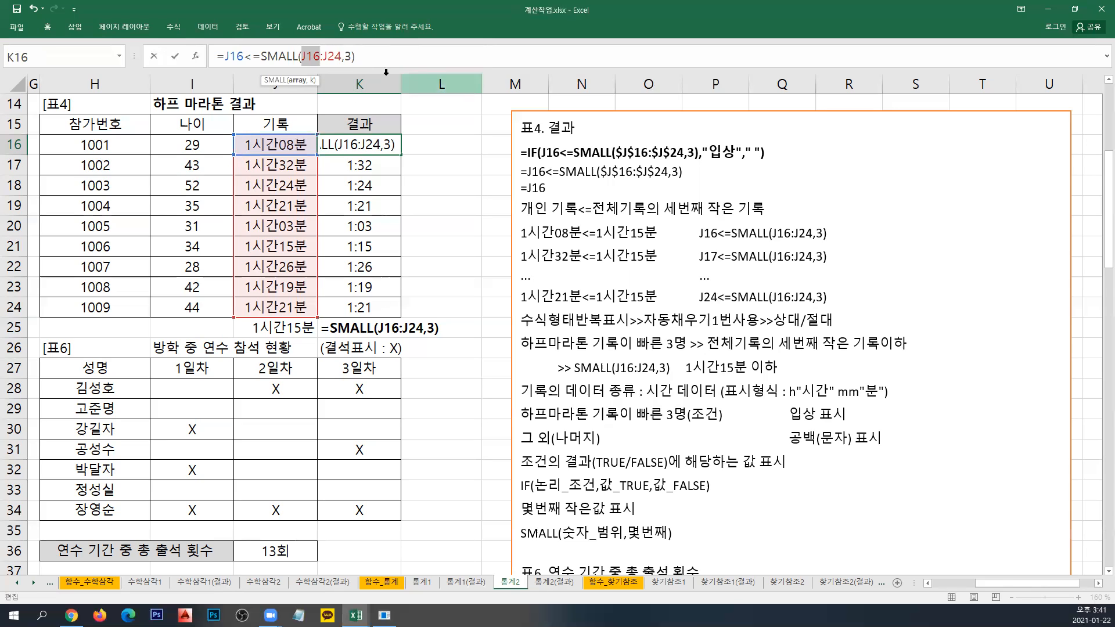
key(F4)
Make K16's SMALL range absolute as $J$16:$J$24, enter the formula, and fill it down to K24.
drag(302, 56, 337, 54)
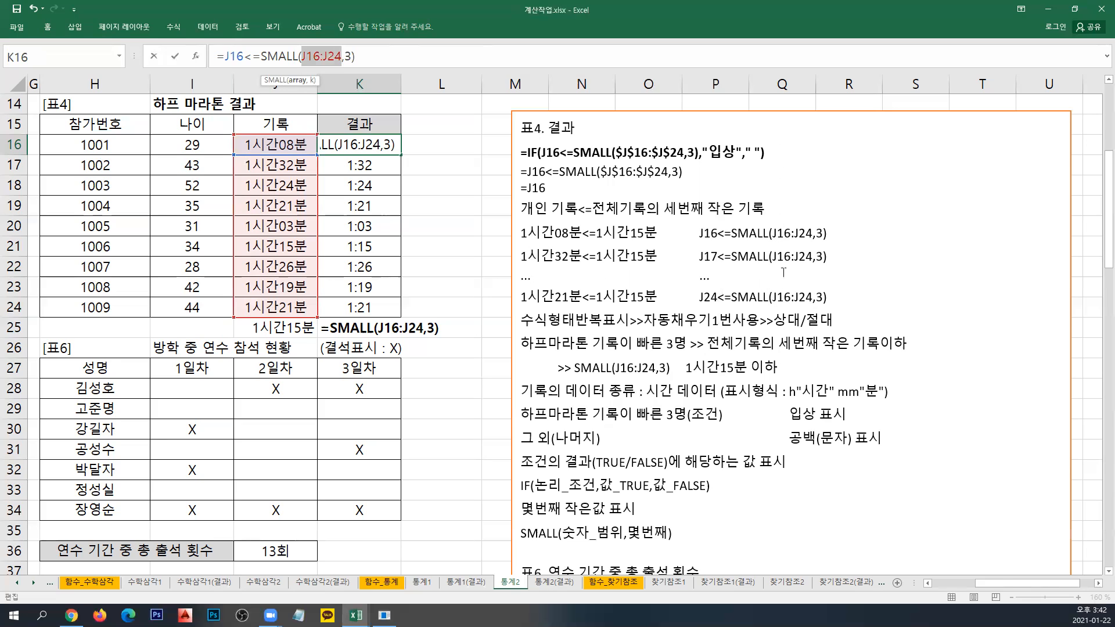
key(F4)
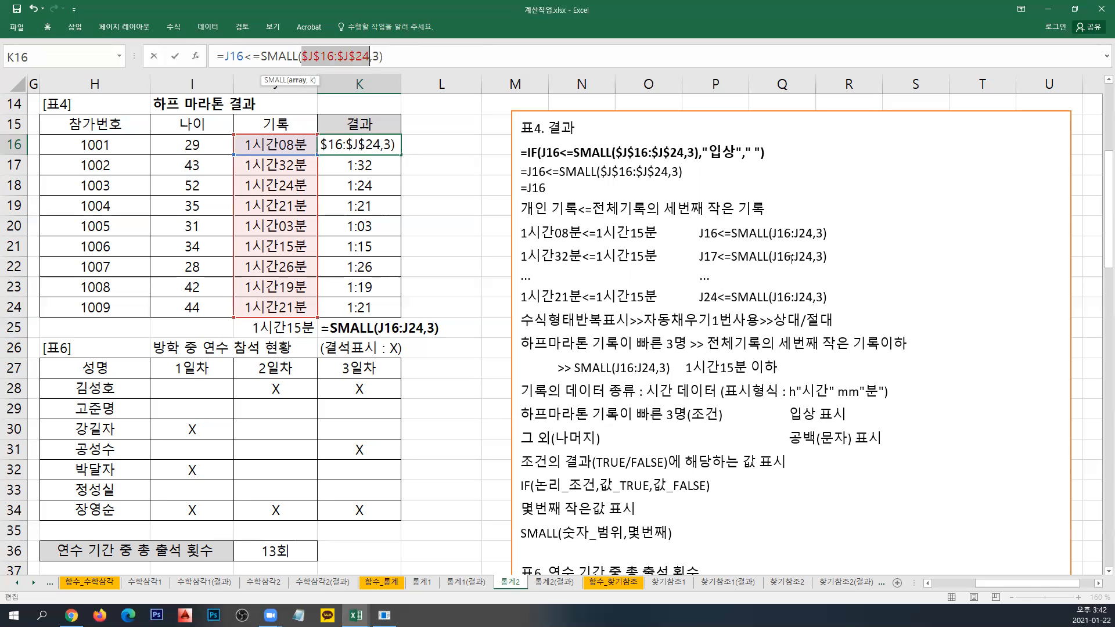
key(Return)
key(Up)
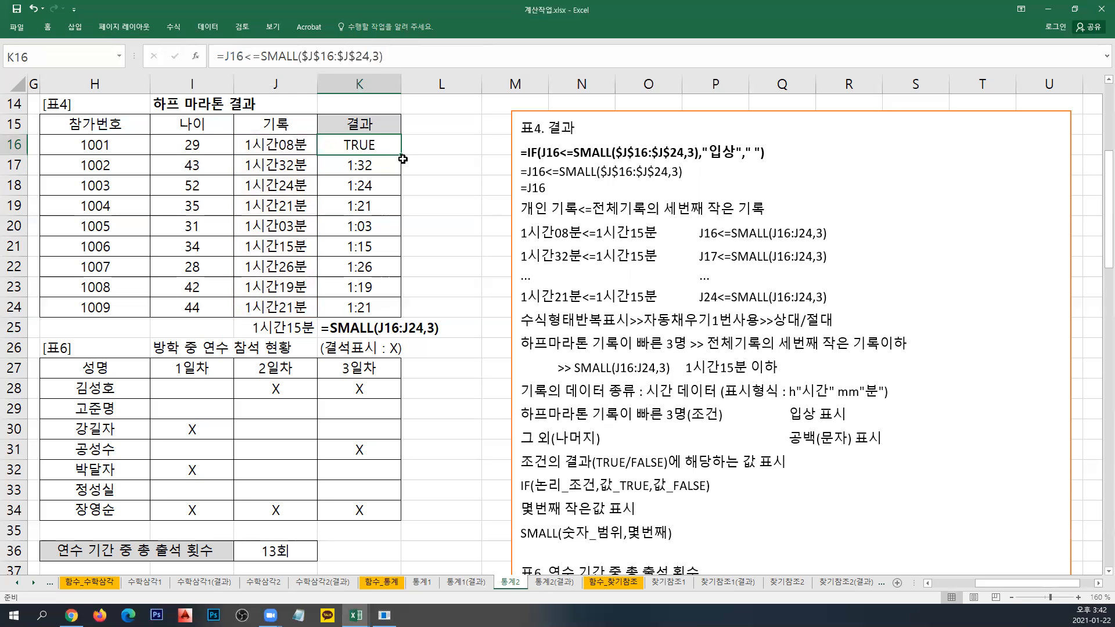
drag(400, 155, 388, 318)
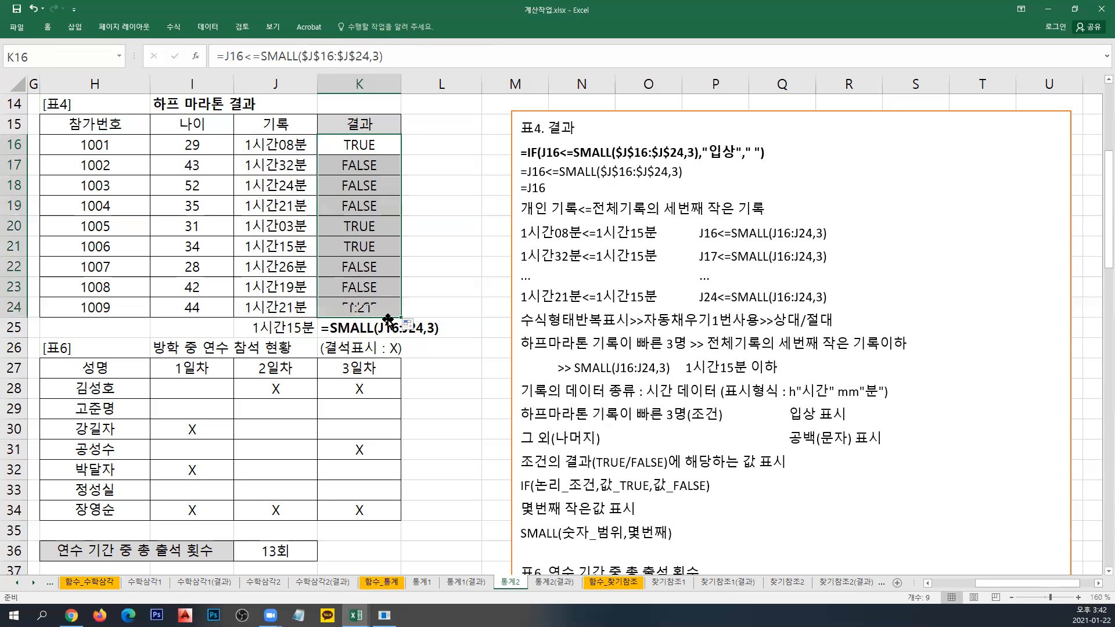
Check the filled comparison formulas and their logical results in K16, K17, K20 and K21.
click(379, 148)
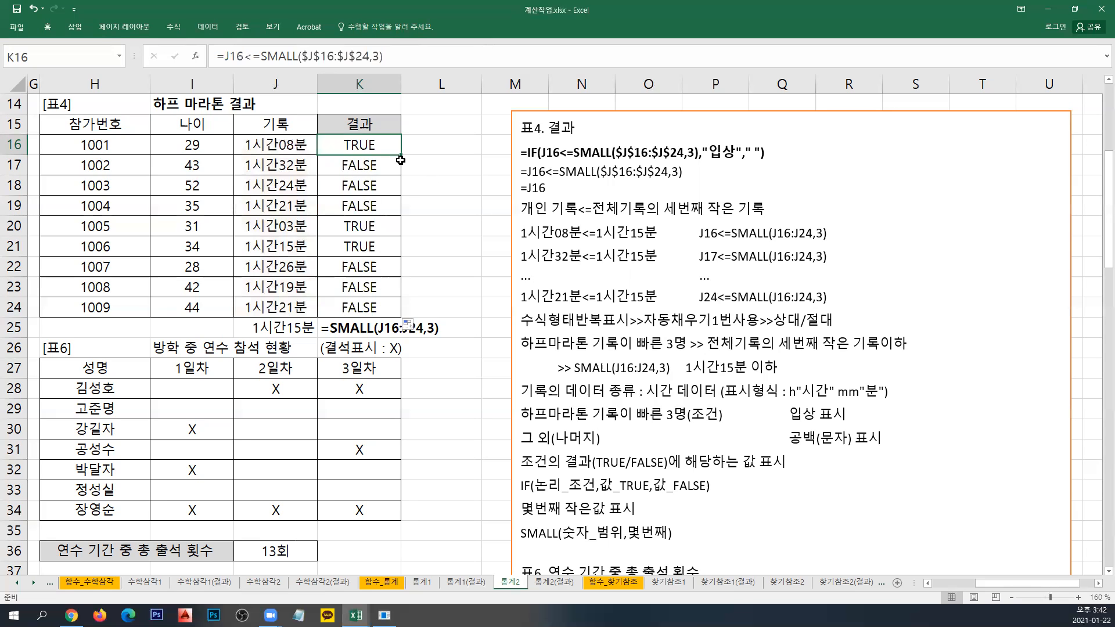
click(369, 225)
click(372, 254)
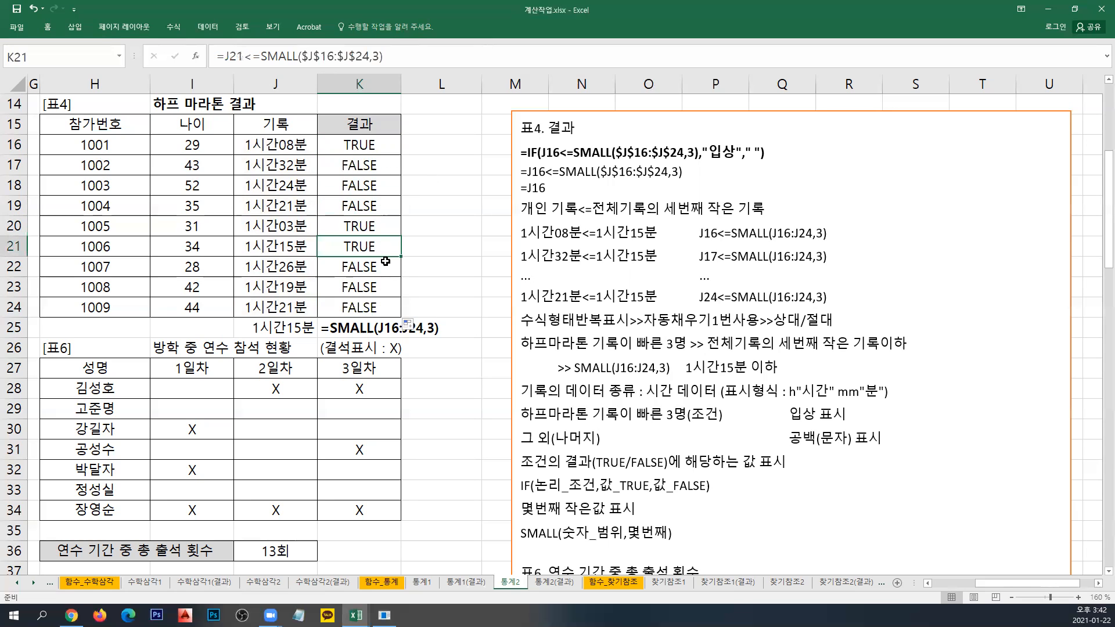
click(386, 143)
click(373, 165)
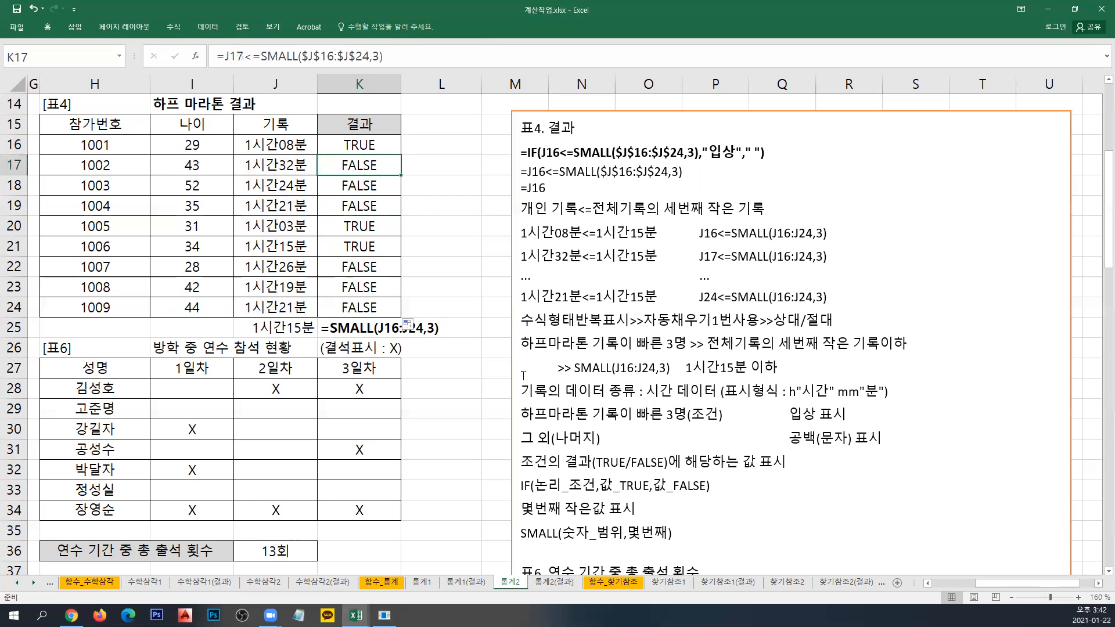
Wrap K16's comparison as =IF(J16<=SMALL($J$16:$J$24,3),"입상"," ") and fill it down to K24.
click(358, 147)
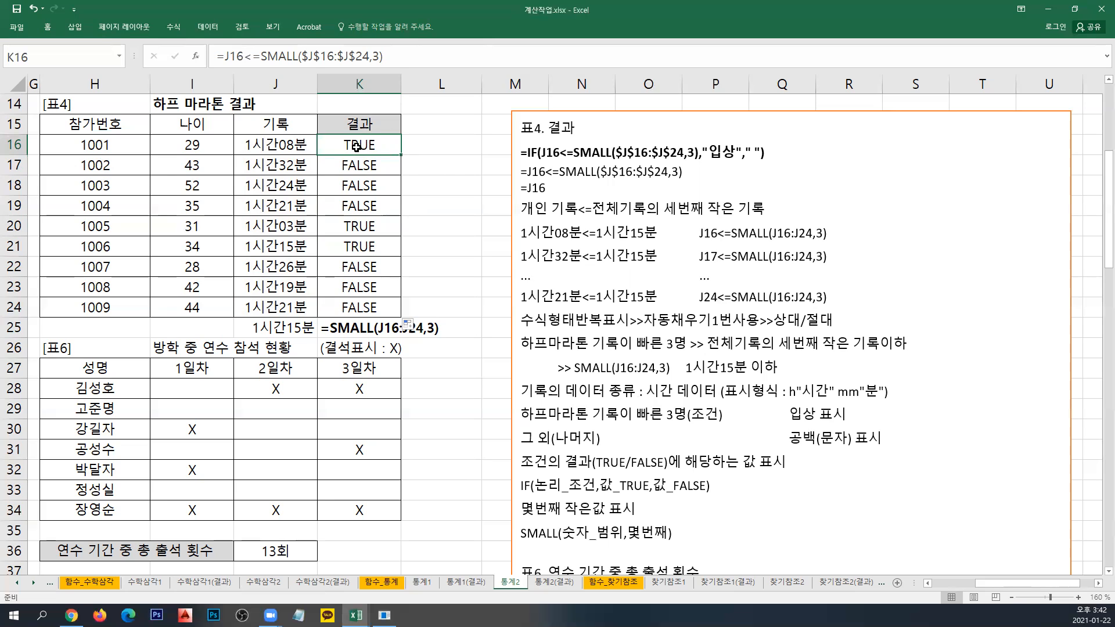
double_click(355, 146)
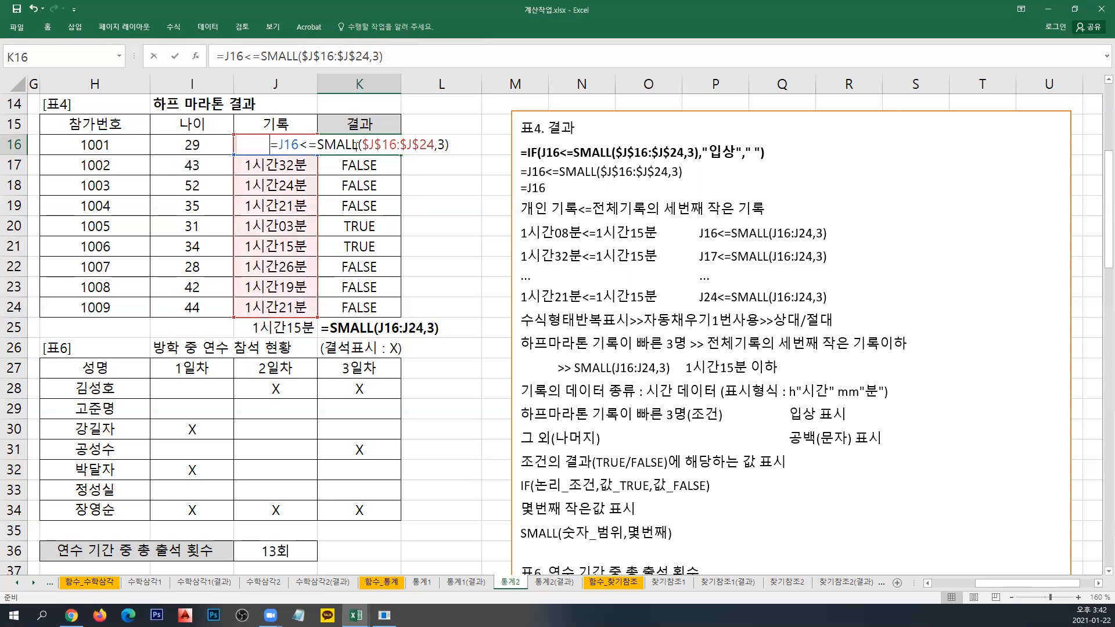
text(IF()
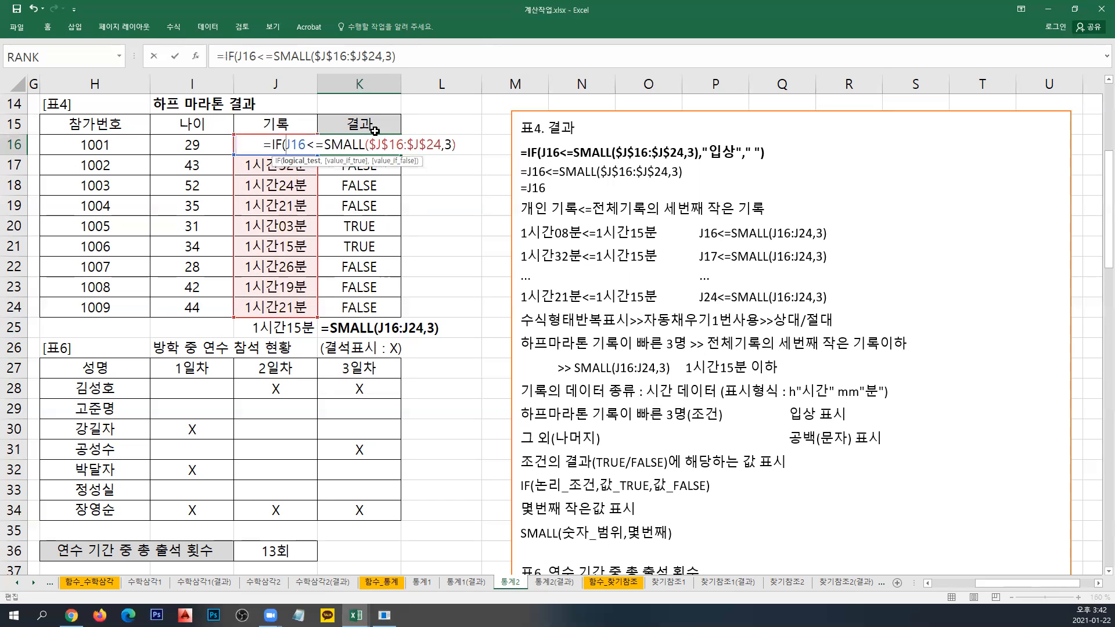
drag(286, 145, 472, 146)
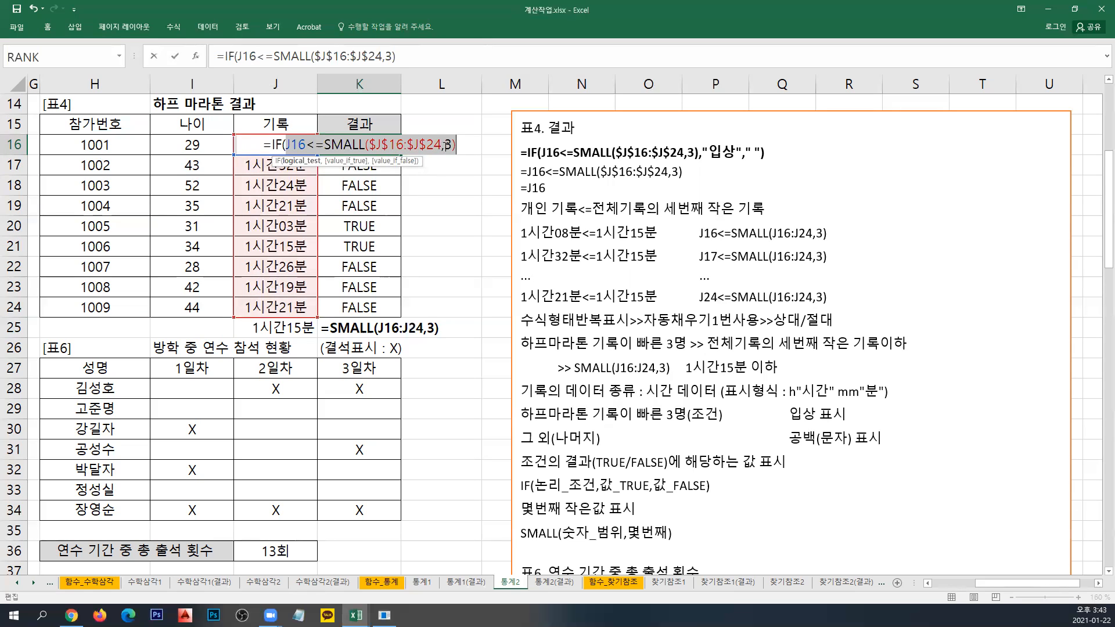
click(463, 146)
text(,"입상"," ")
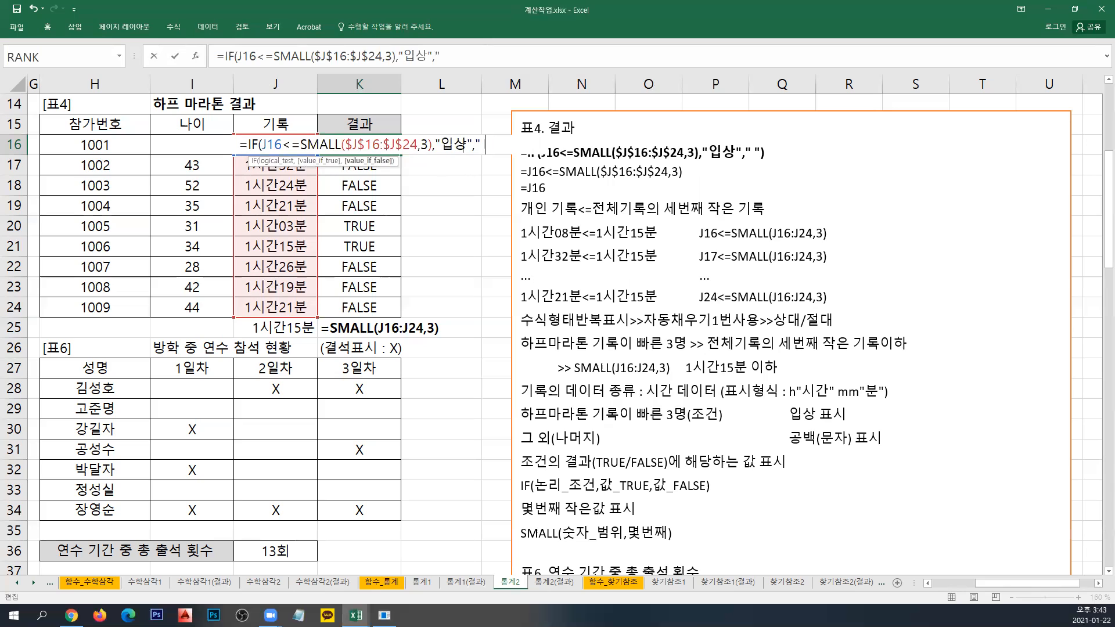
text())
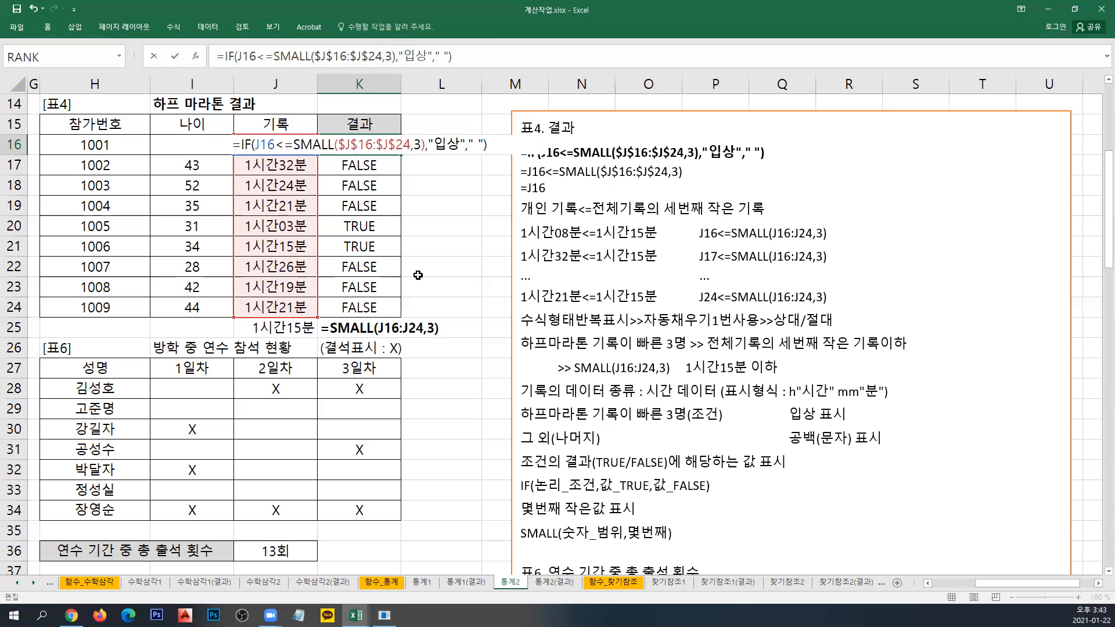
key(ctrl+Return)
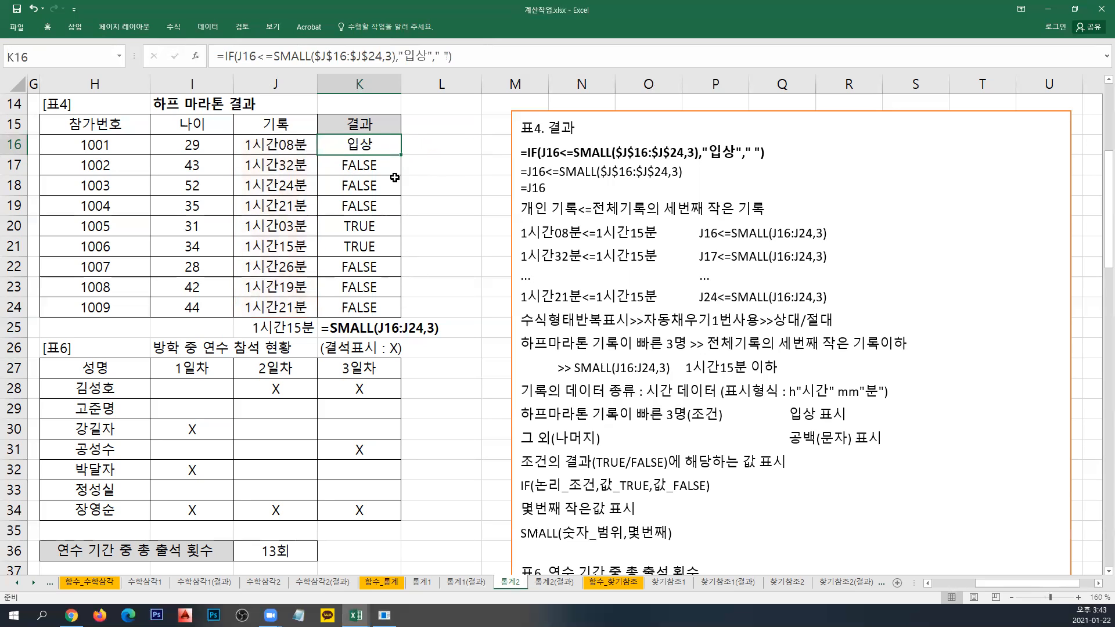
drag(401, 155, 400, 196)
drag(405, 323, 405, 317)
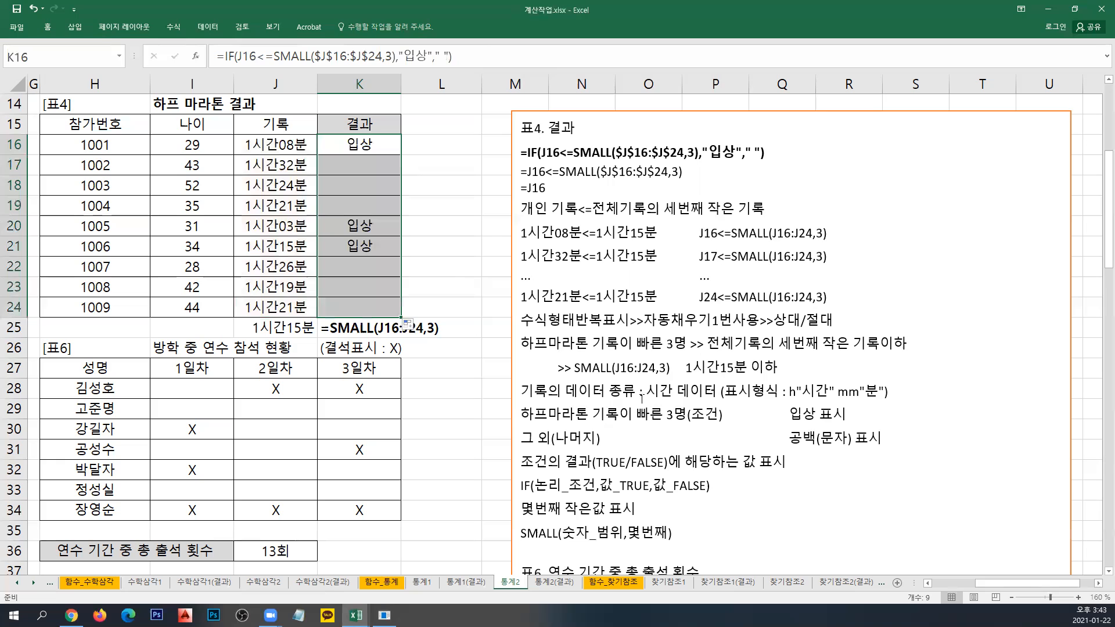
Join the notes text box's ">> SMALL(J16:J24,3)" line onto the end of the line above ending in 기록이하.
click(930, 341)
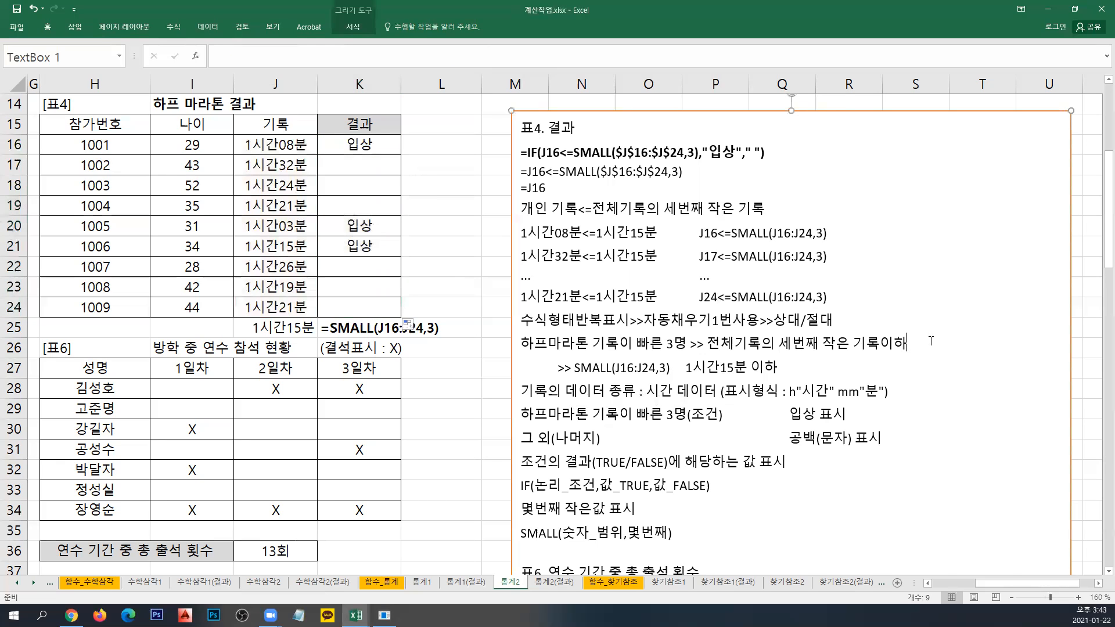
key(Delete)
key(Delete)
key(Delete)
key(Delete)
key(Delete)
key(Delete)
key(Delete)
key(Delete)
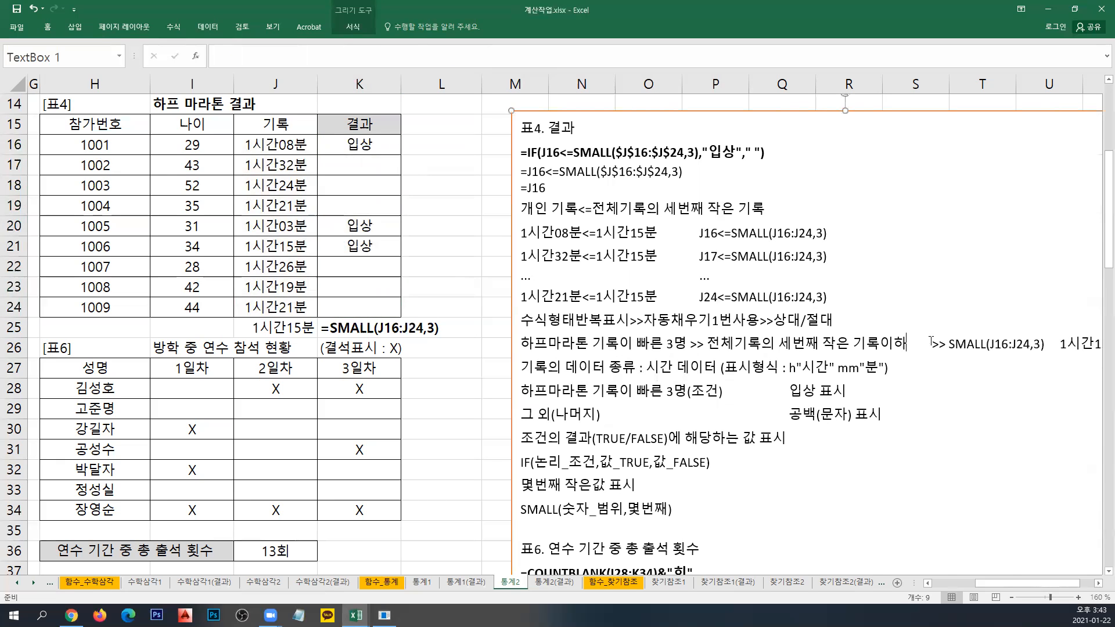
key(Delete)
key(Delete)
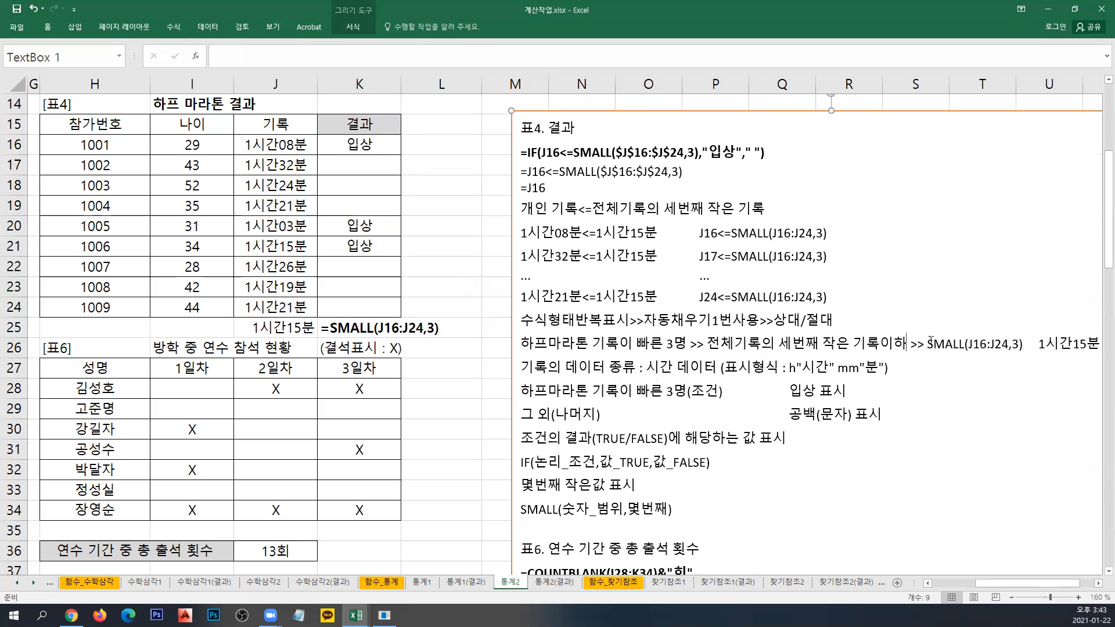
click(370, 146)
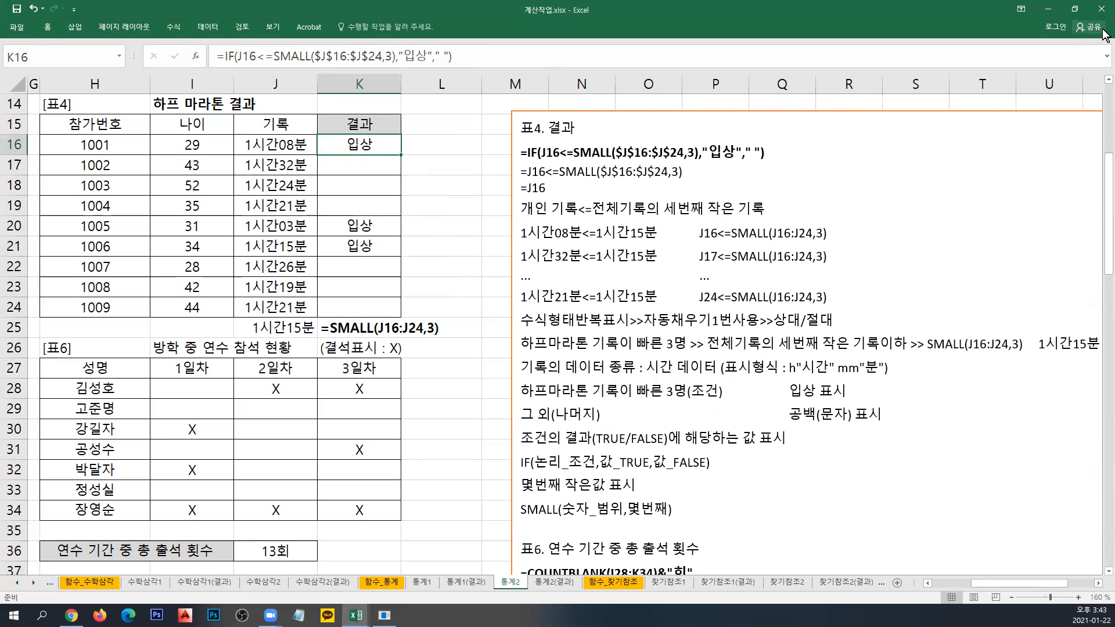
Open the 함수_데이터베이스 sheet near the start of the workbook and show it maximized at 145% zoom.
click(1073, 9)
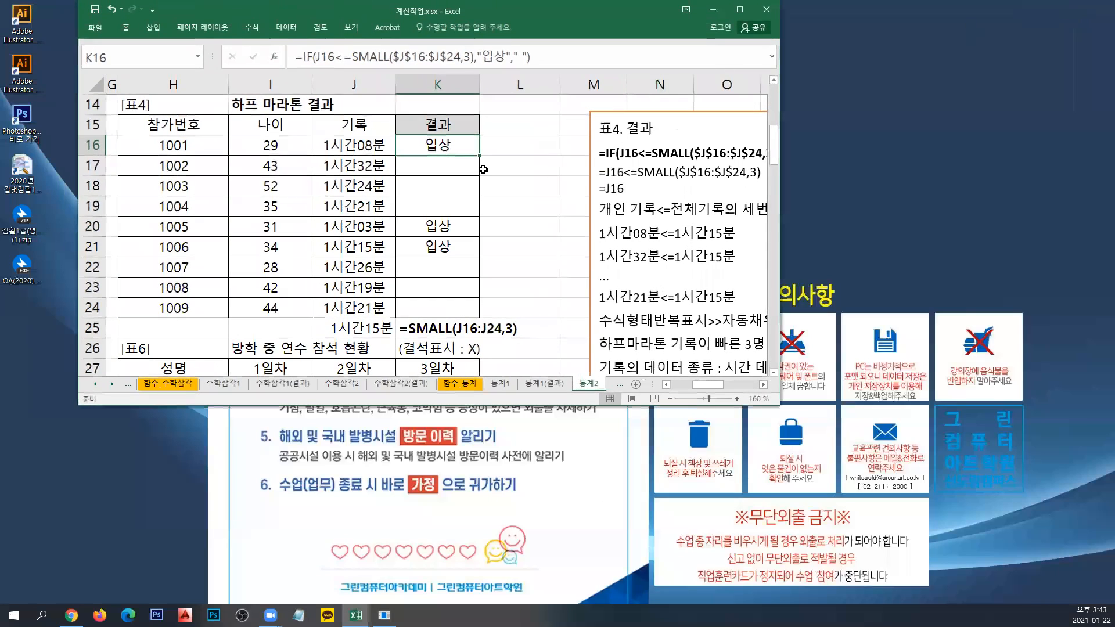
click(96, 387)
click(96, 386)
click(96, 386)
click(95, 387)
click(96, 387)
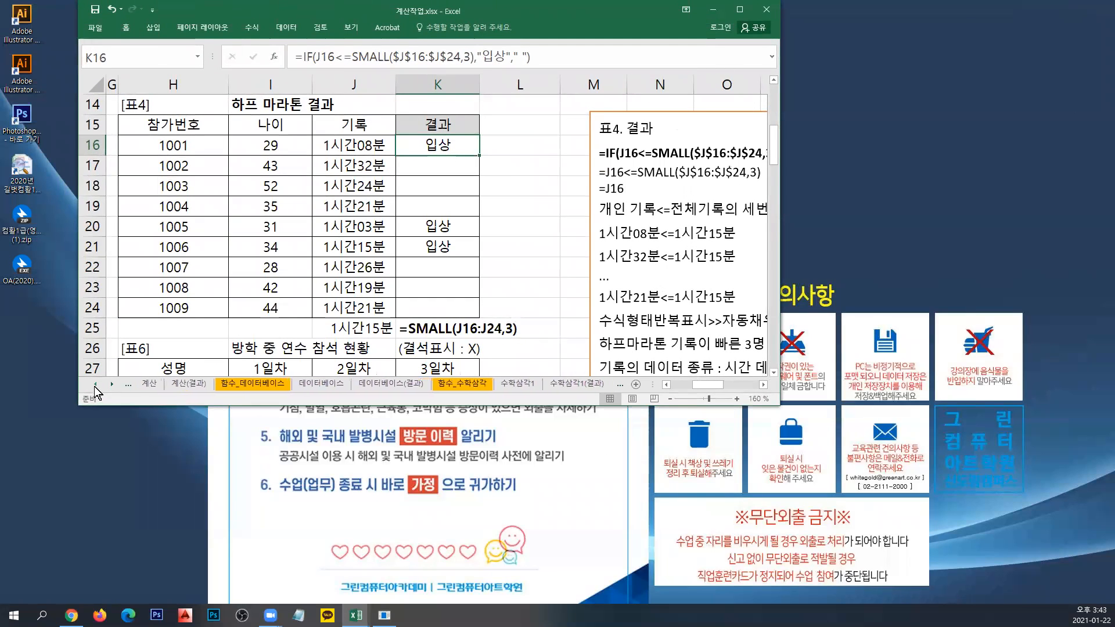
click(94, 385)
click(116, 384)
click(99, 384)
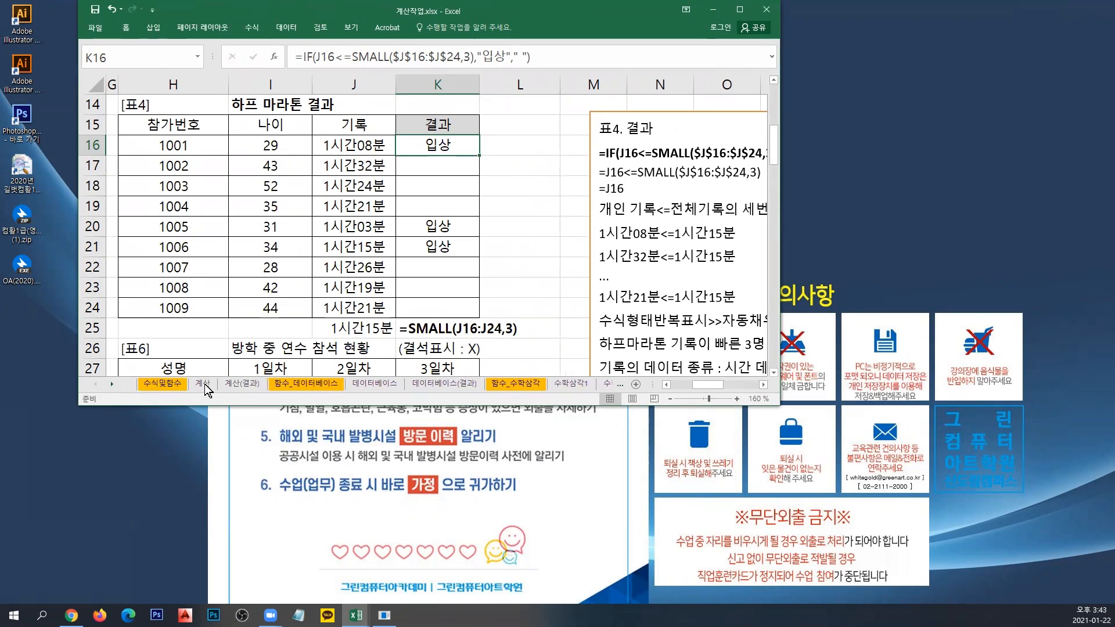
click(300, 384)
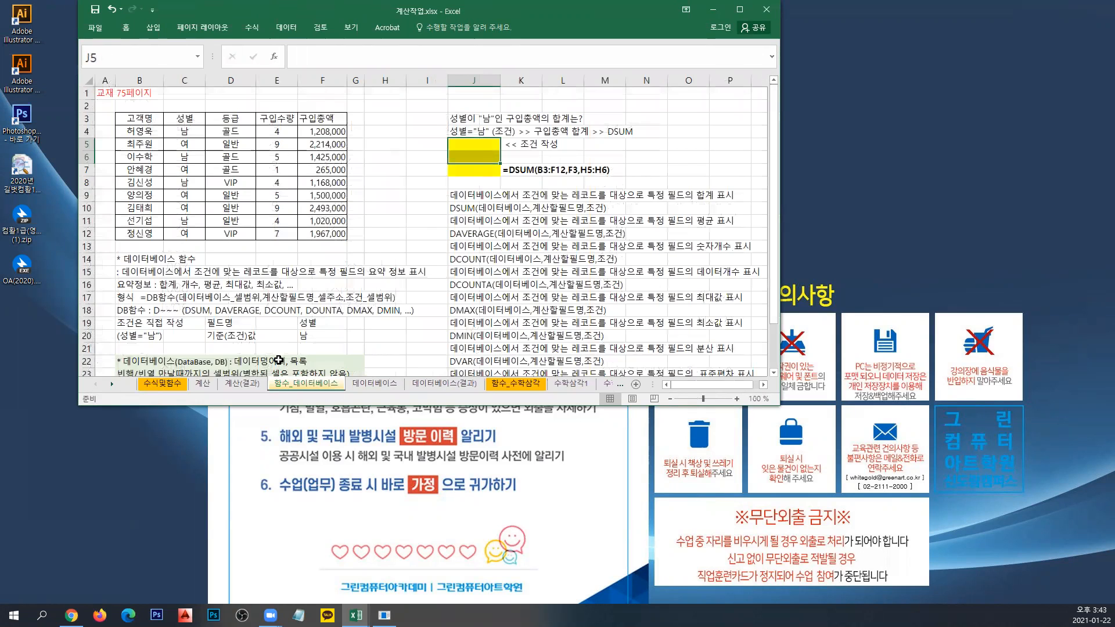
click(741, 10)
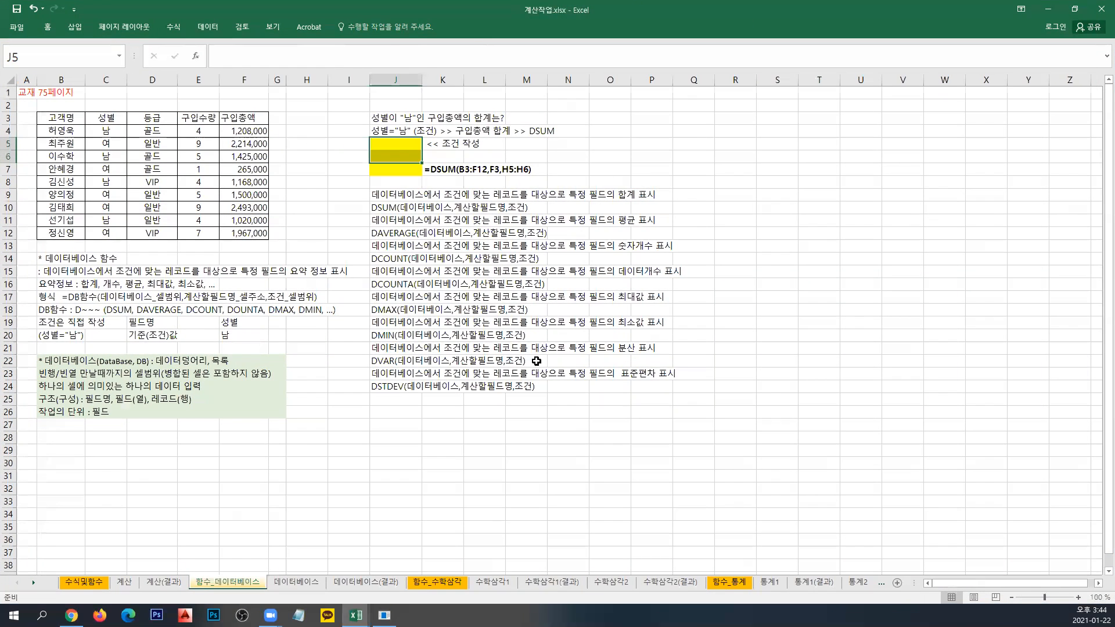
ctrl+scroll(422, 429, up, 3)
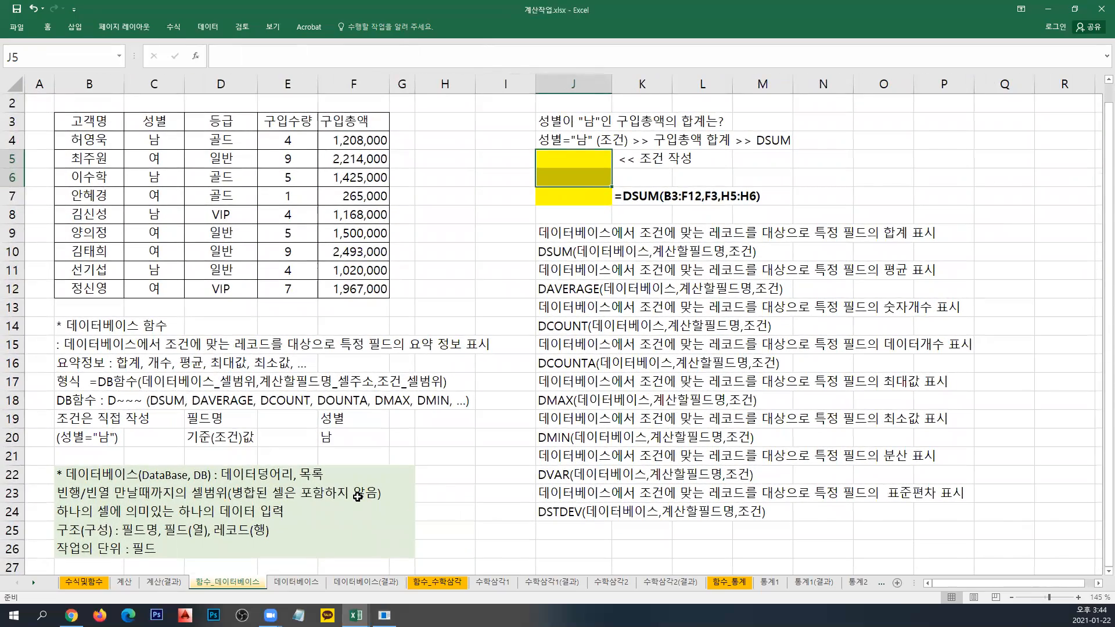
scroll(358, 496, up, 1)
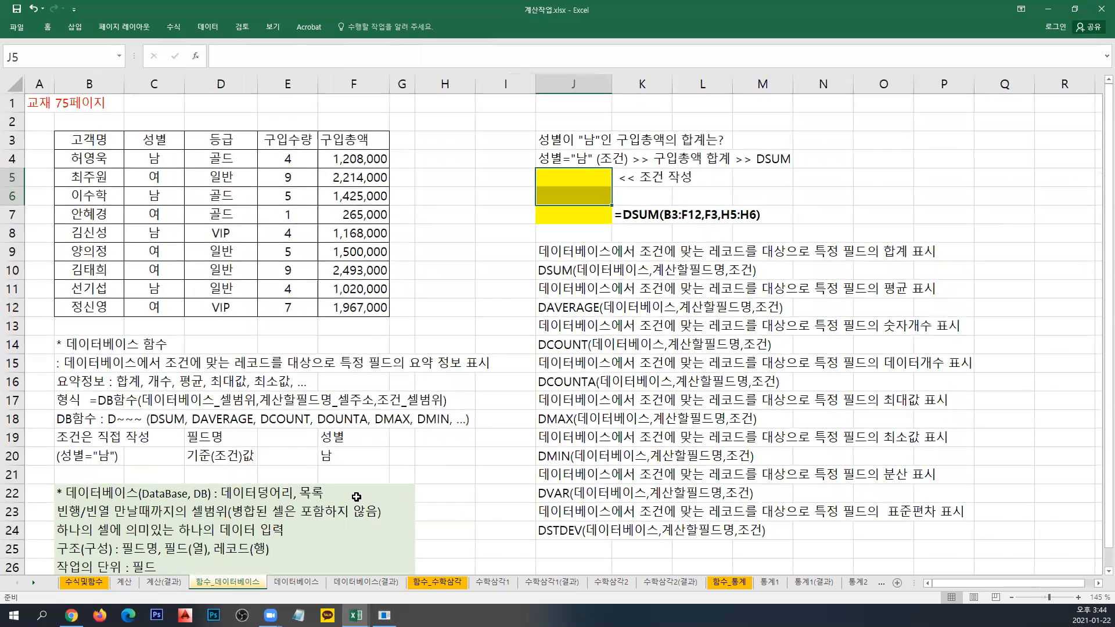
Copy the database notes in B22:G26 and paste them onto the sheet as a picture.
scroll(356, 497, down, 1)
drag(102, 437, 391, 511)
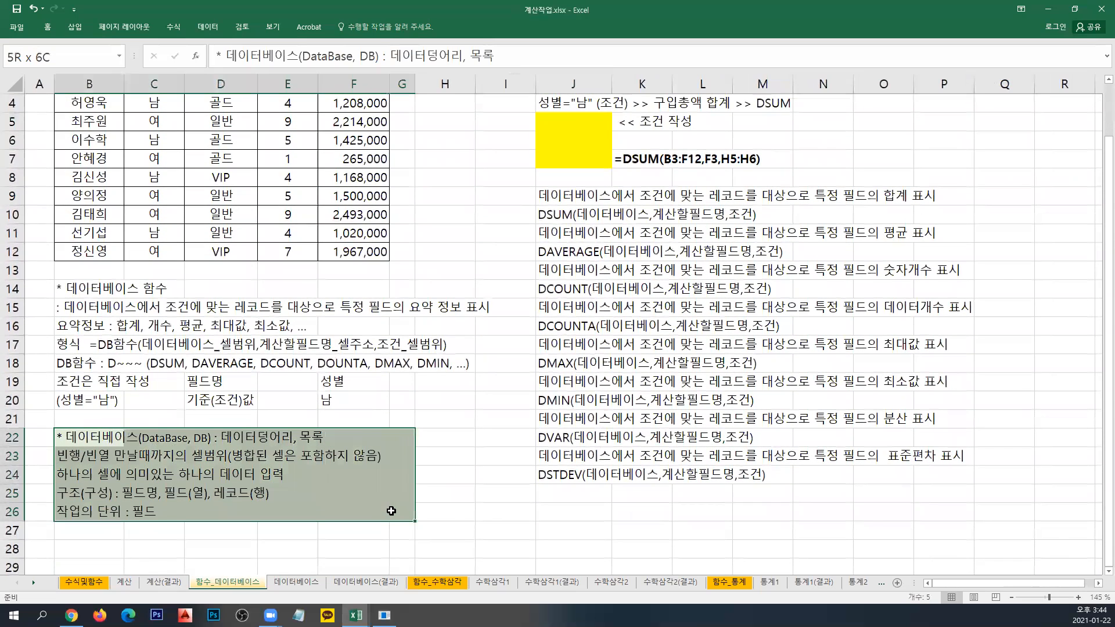
click(48, 27)
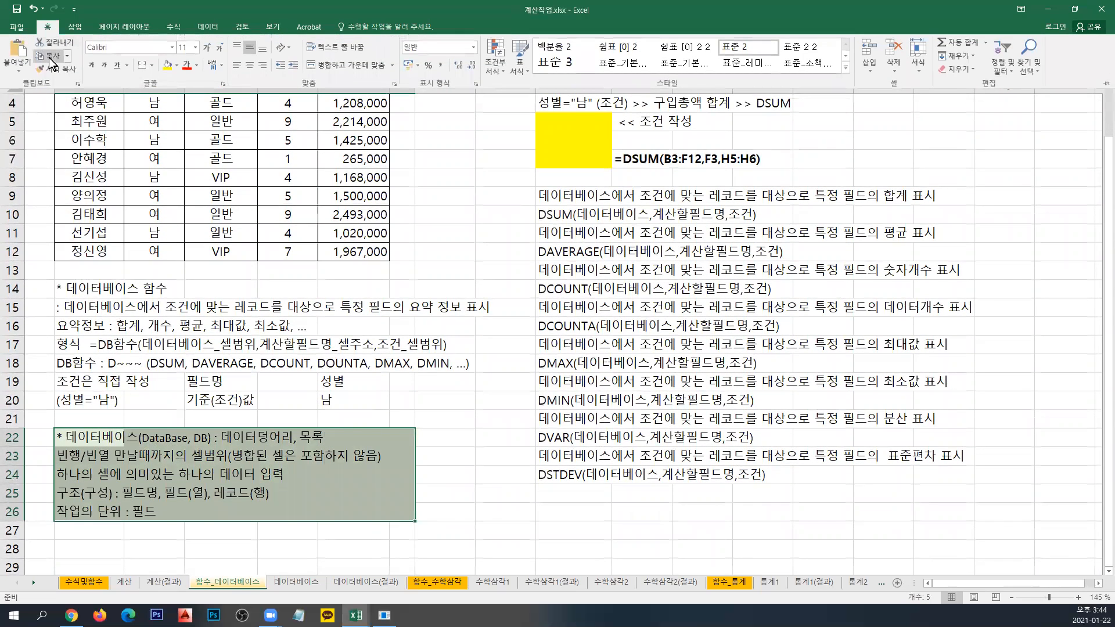
click(50, 58)
click(17, 69)
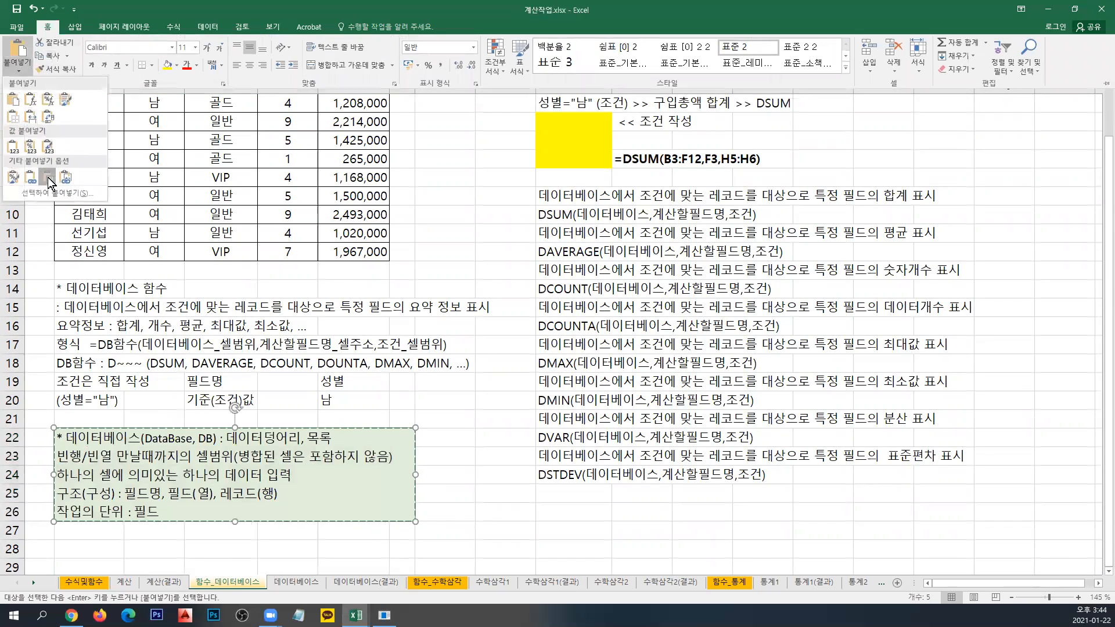
click(50, 183)
Move the pasted notes picture beside the customer table, over rows 3 to 7 starting in column I, and zoom the sheet to 160%.
drag(392, 465, 861, 204)
scroll(861, 205, up, 1)
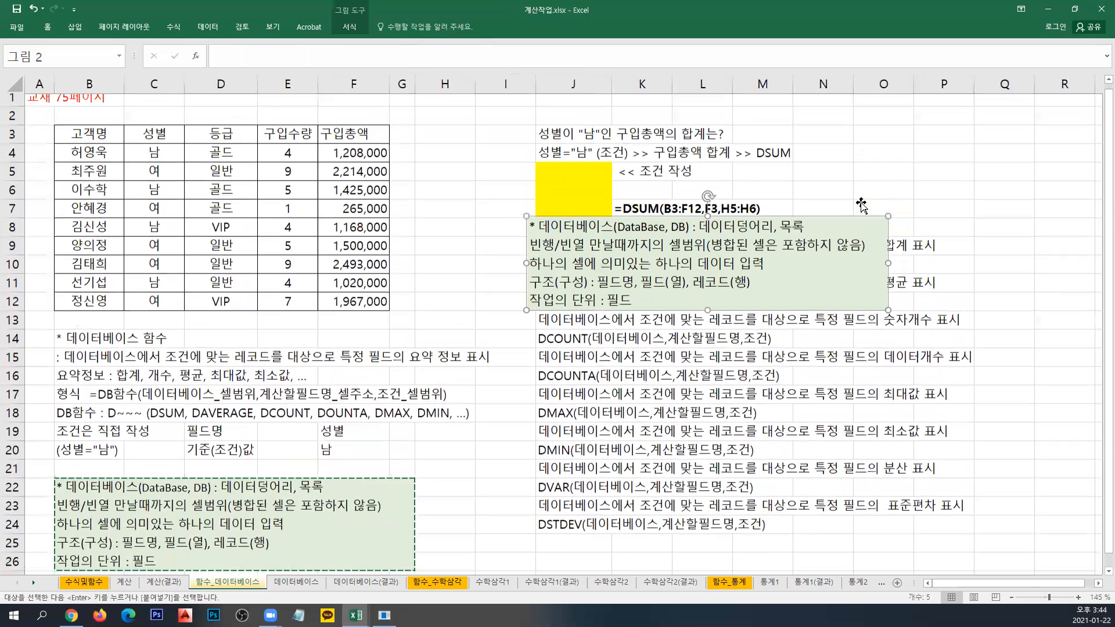
ctrl+scroll(861, 205, up, 1)
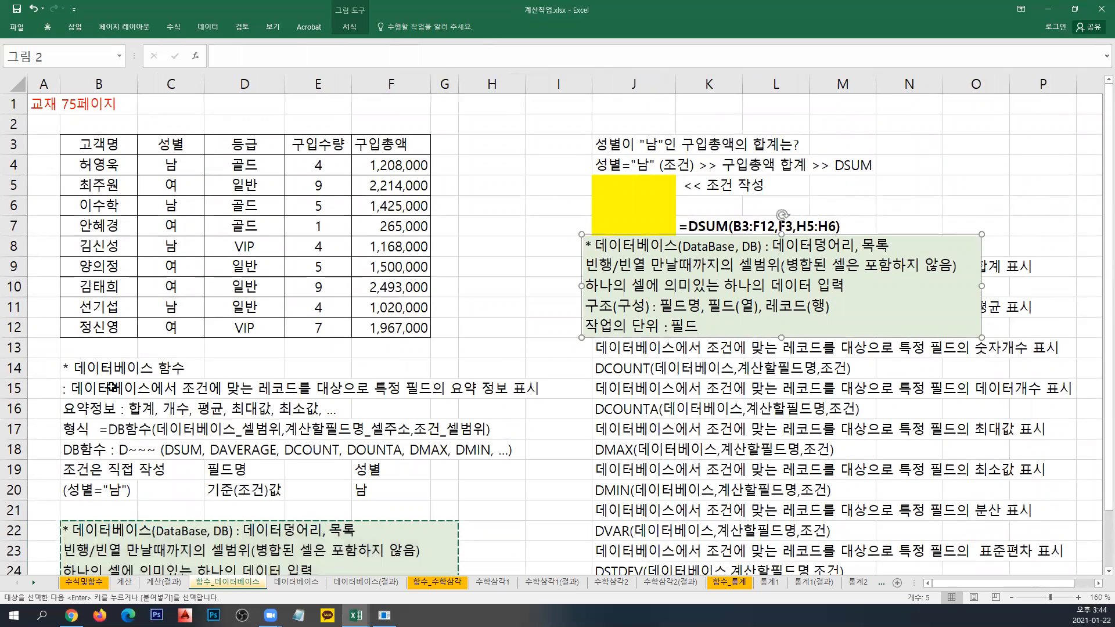
click(43, 372)
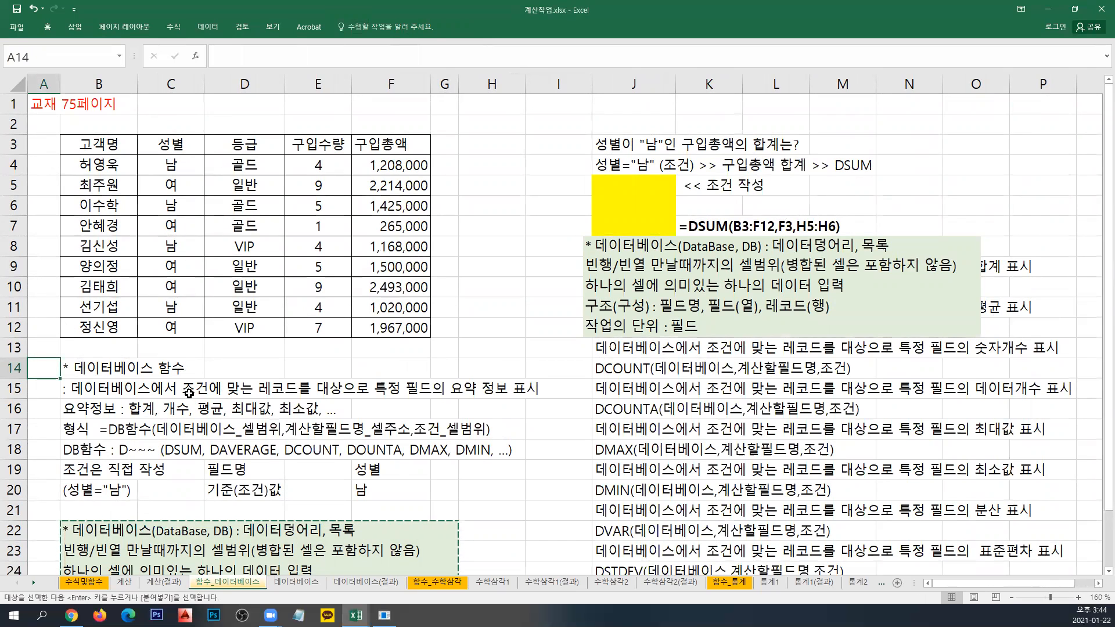
drag(646, 296, 592, 200)
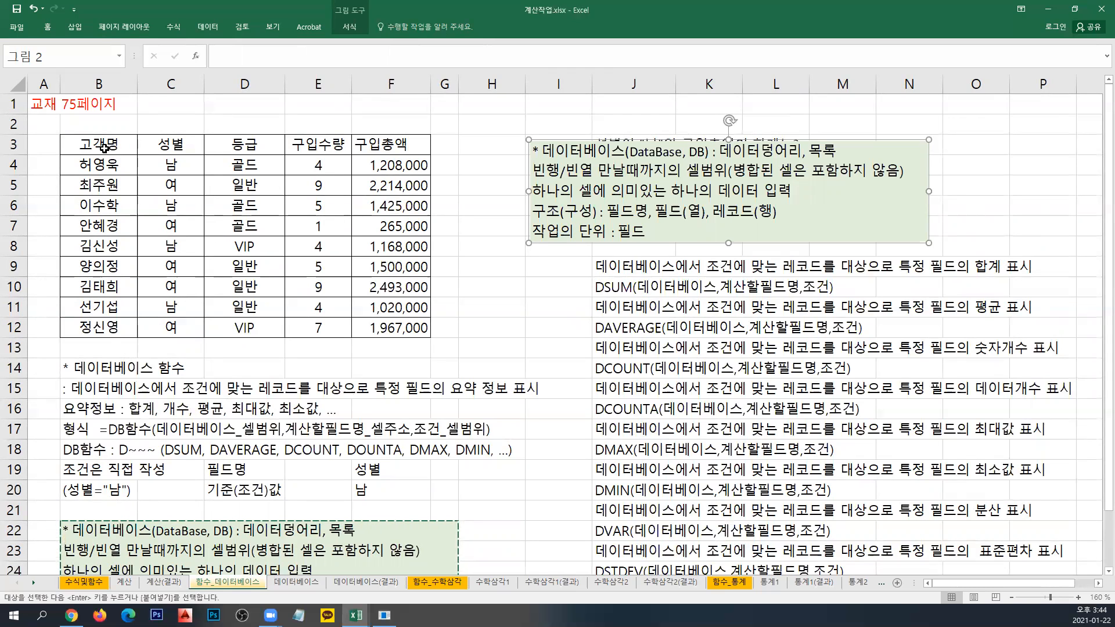
Fill the empty cells framing the customer table, rows 2 and 13 plus columns A and G between them, with light gold.
drag(102, 150, 416, 326)
drag(99, 149, 376, 330)
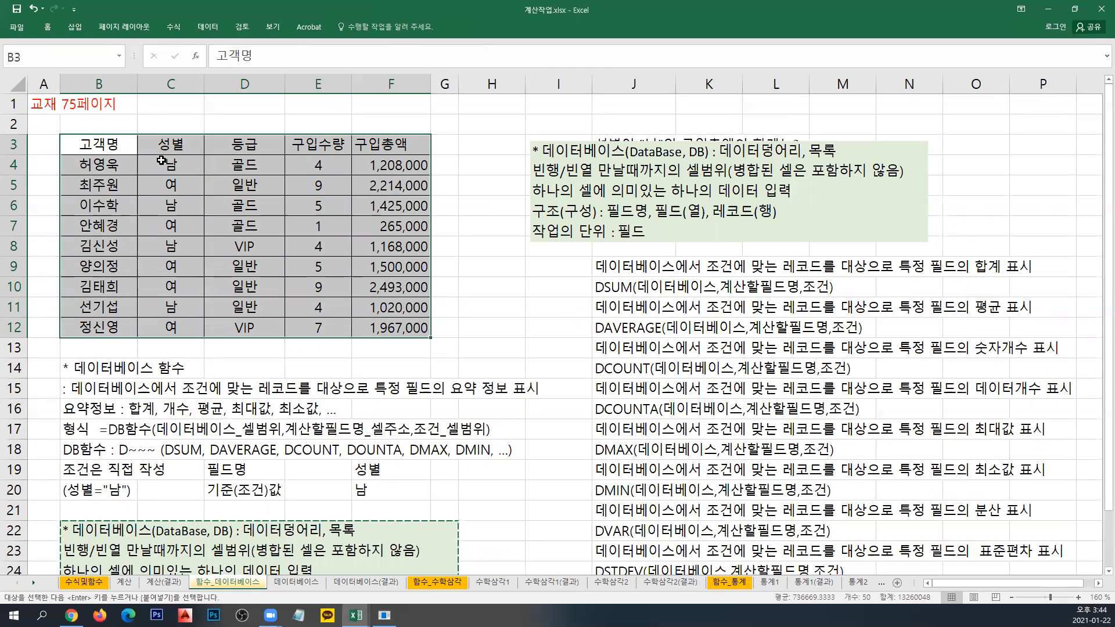
drag(42, 123, 445, 124)
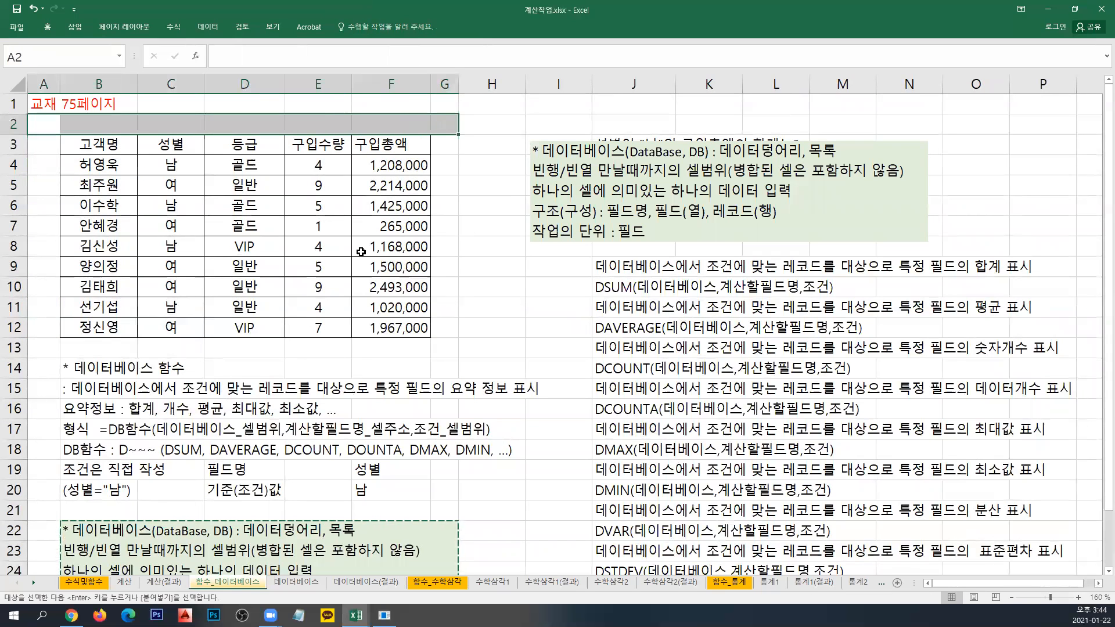
drag(44, 348, 436, 354)
drag(448, 131, 446, 347)
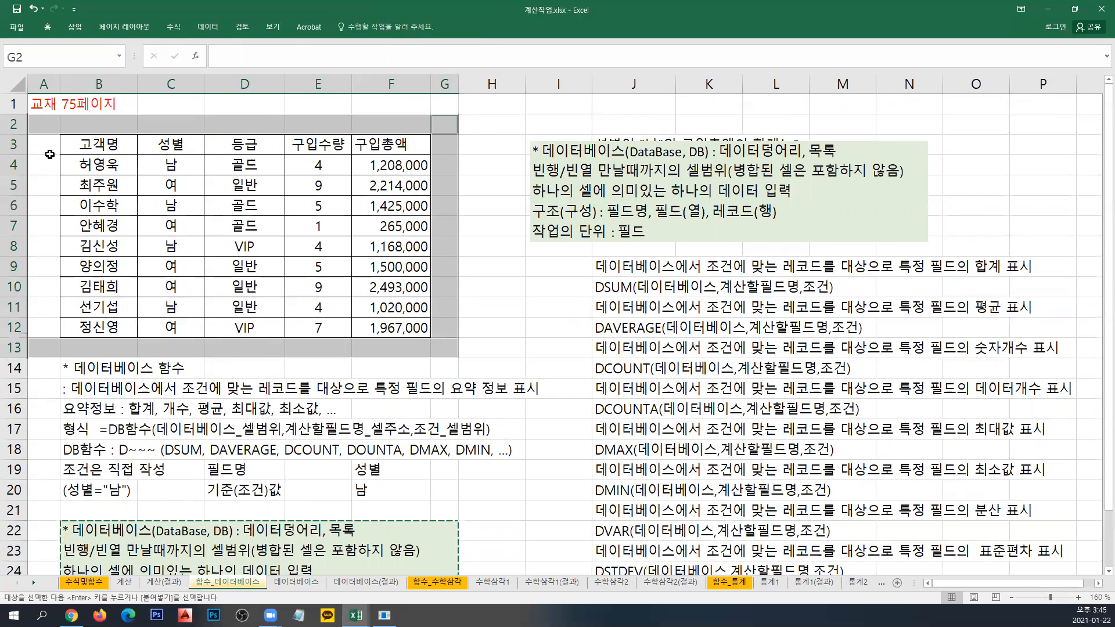
drag(49, 129, 40, 331)
click(48, 27)
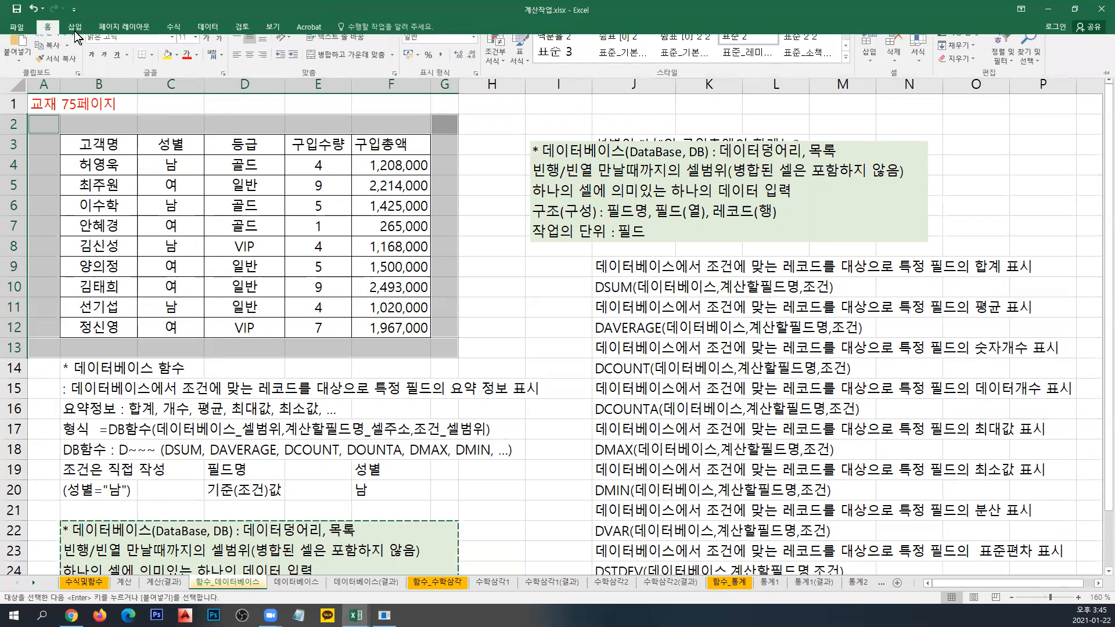
click(178, 65)
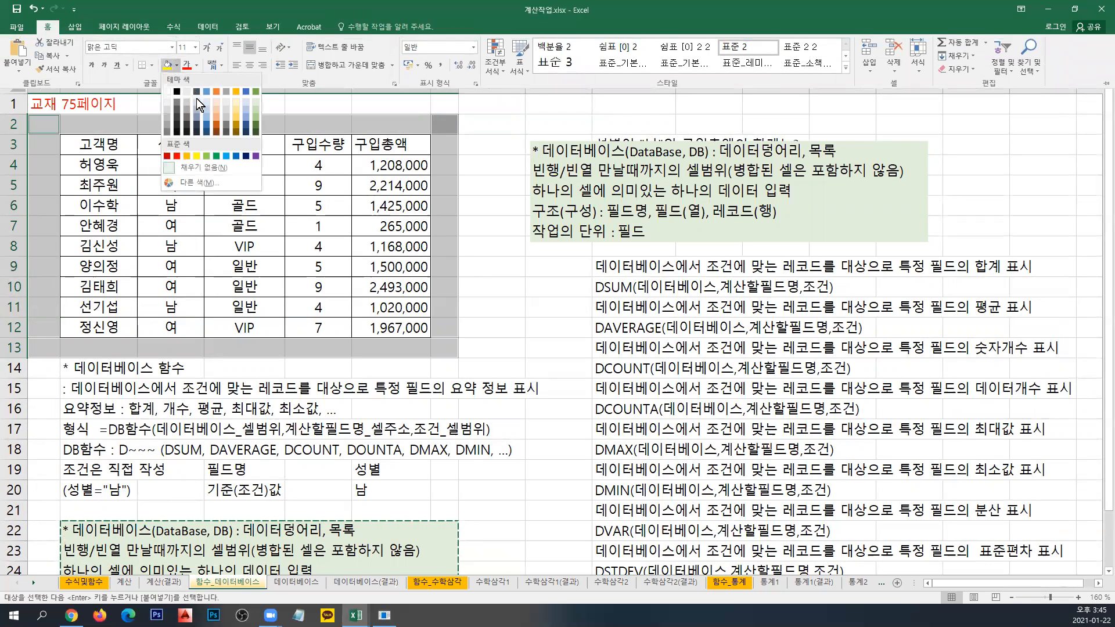
click(234, 103)
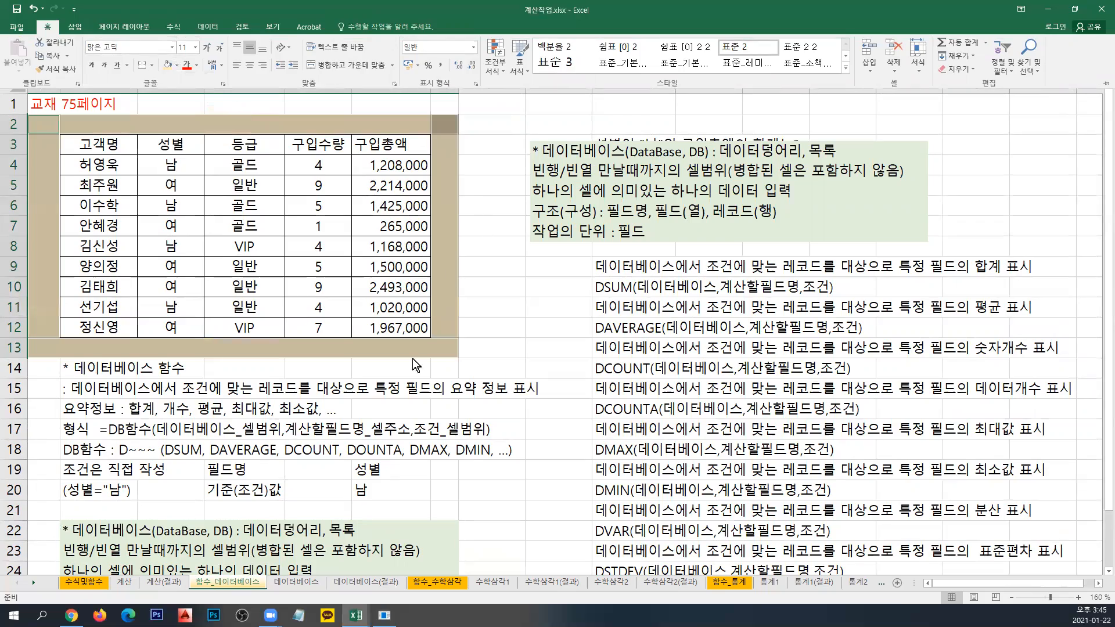
On sheet 데이터베이스, examine table 1's data range A2:E10 and whether the 무용 예매량 합계 row below it is merged.
click(294, 582)
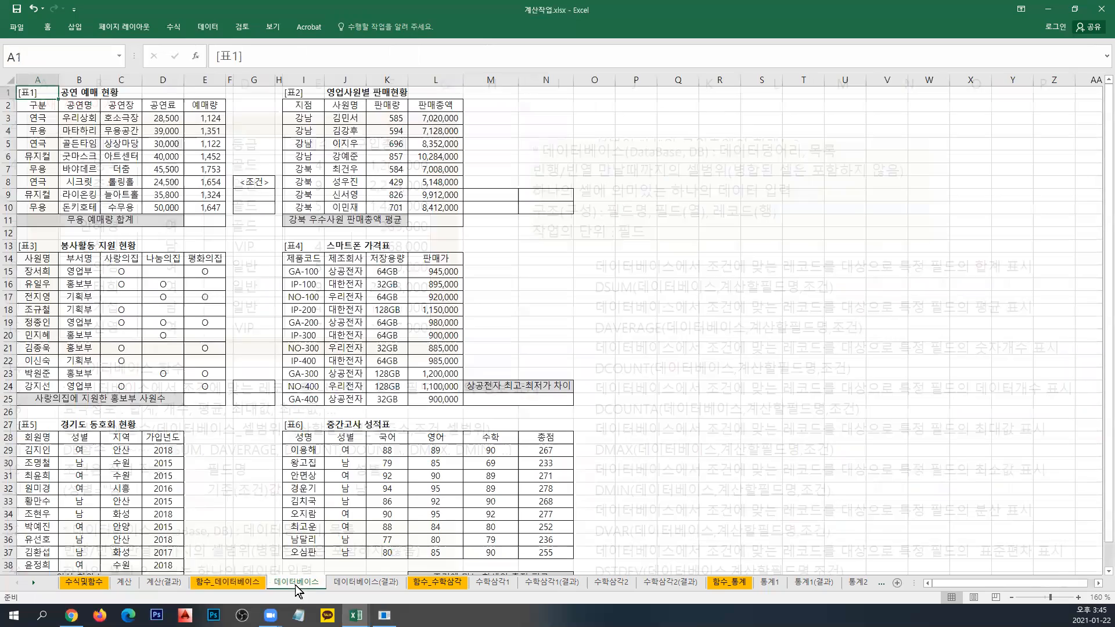
ctrl+scroll(273, 461, up, 3)
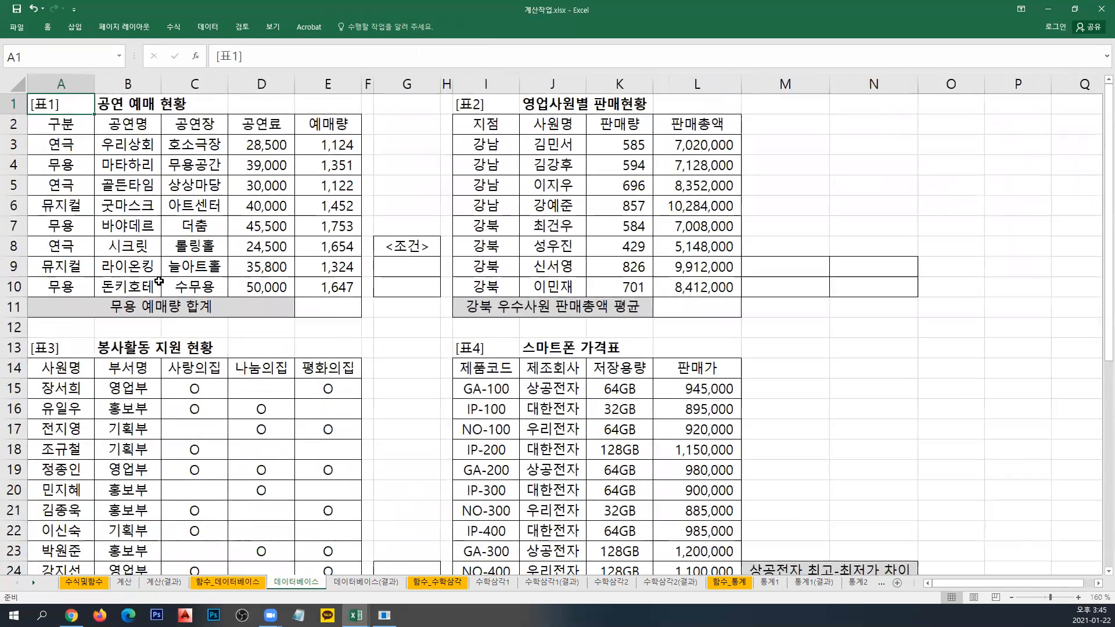
drag(93, 129, 319, 286)
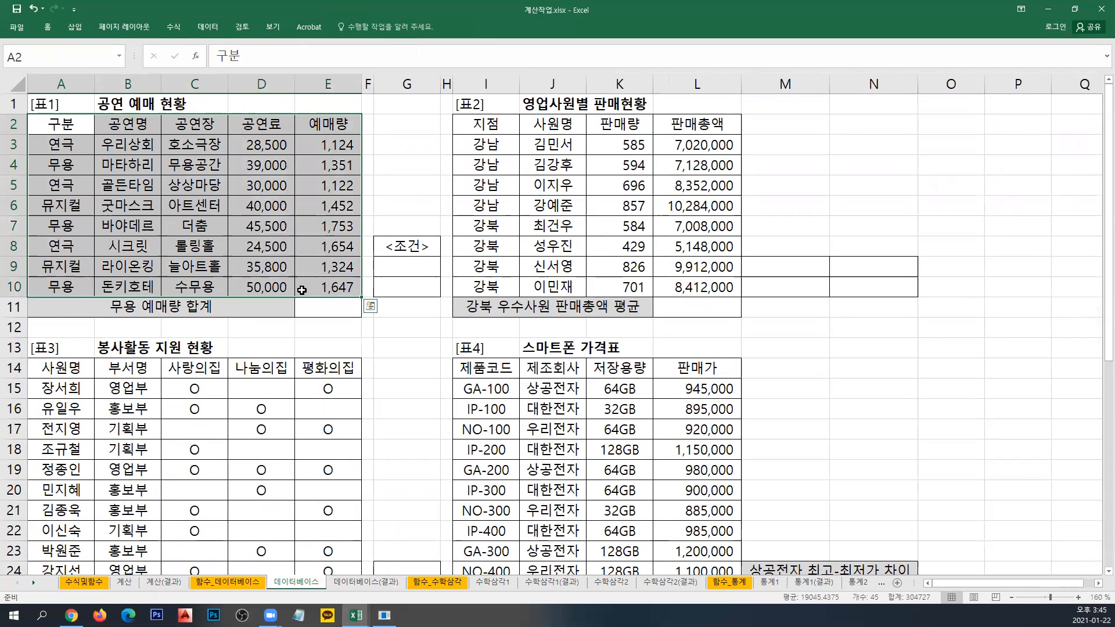
click(210, 316)
click(47, 29)
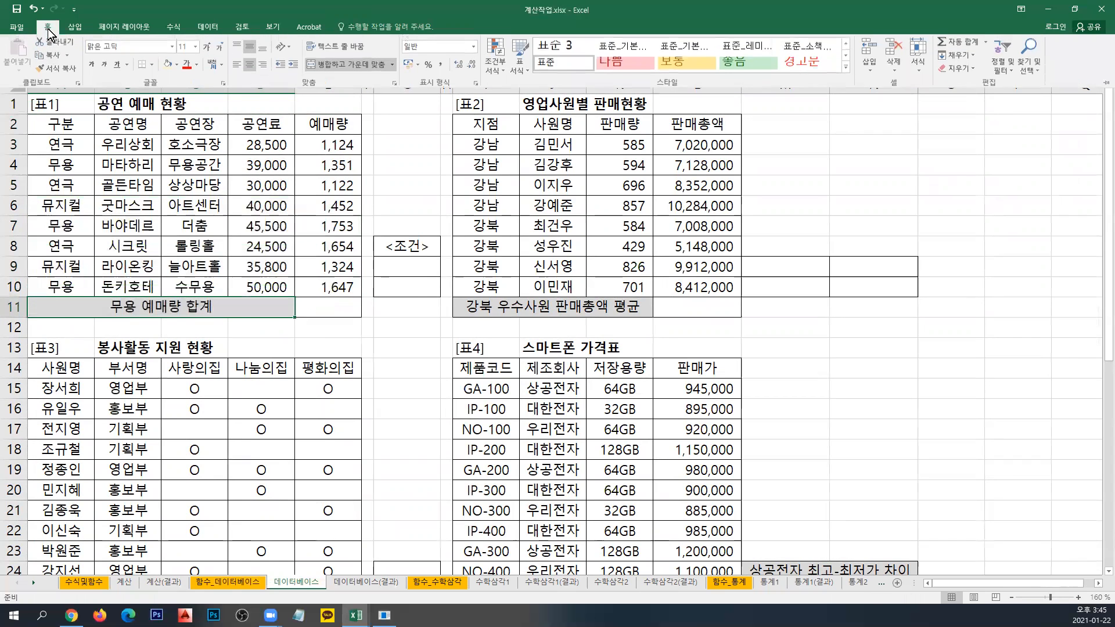
click(48, 29)
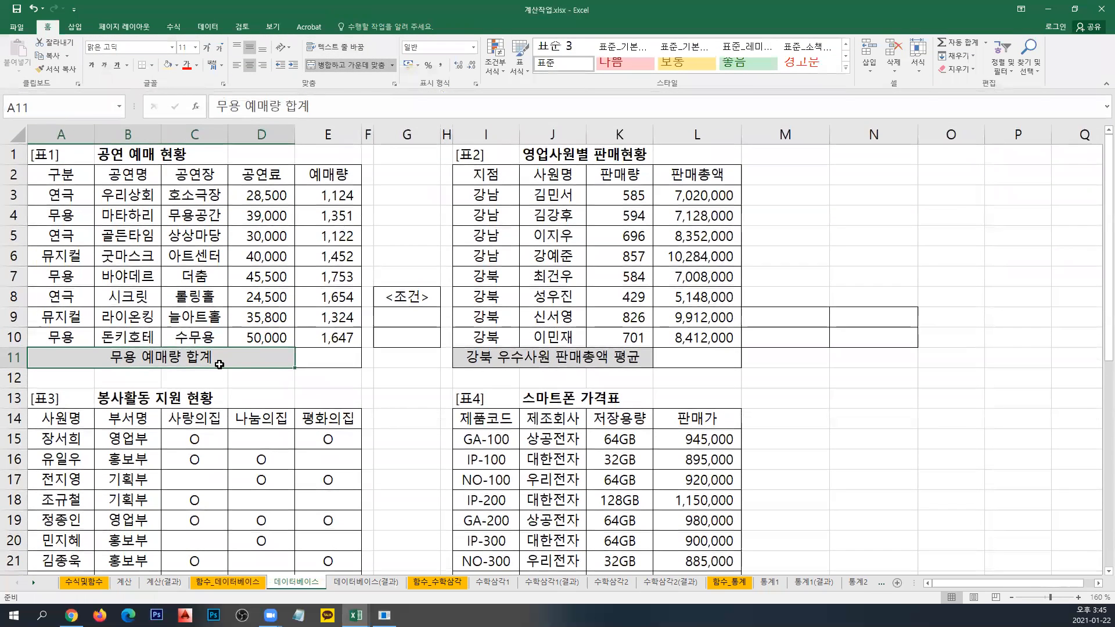
drag(60, 174, 349, 337)
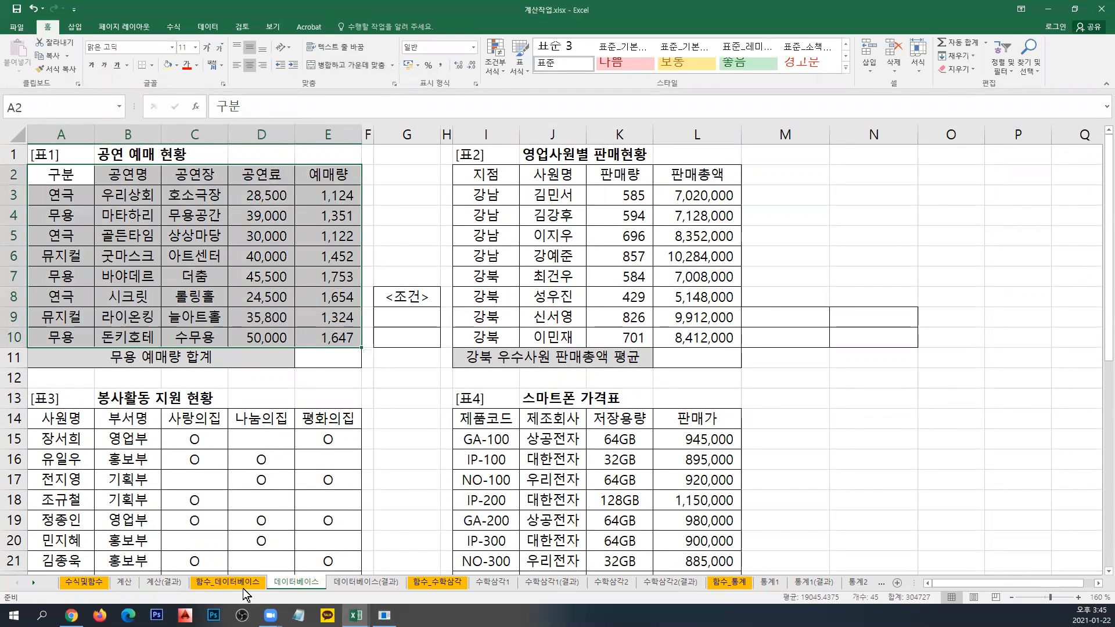
Return to sheet 함수_데이터베이스 and examine the customer table range B3:F12 and the individual 성별 entries in C4:C7.
click(243, 585)
drag(115, 200, 347, 372)
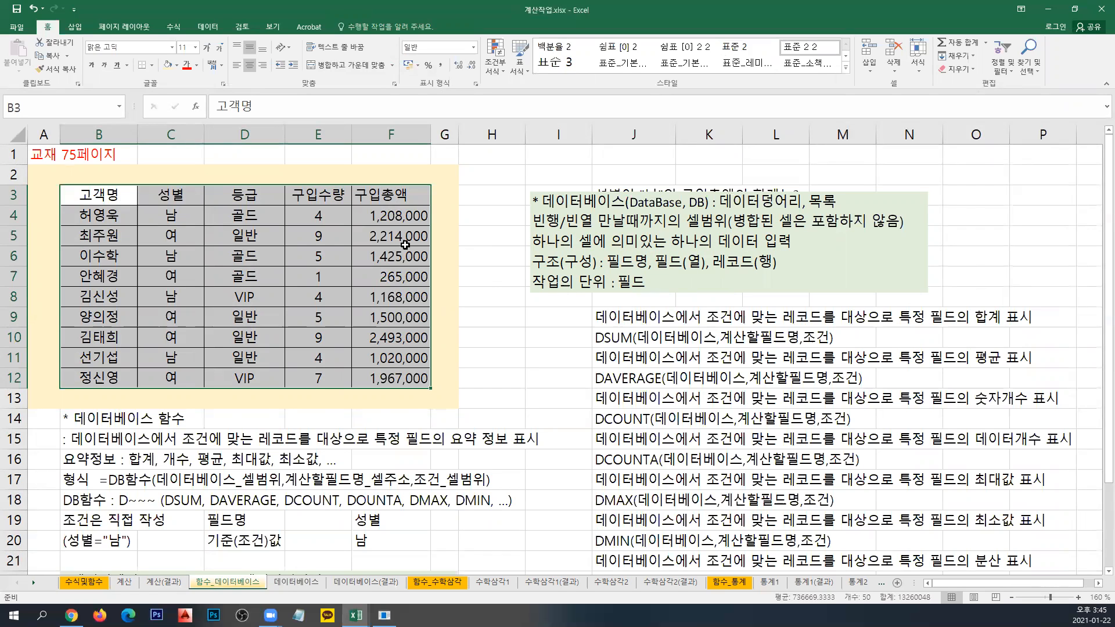
click(185, 217)
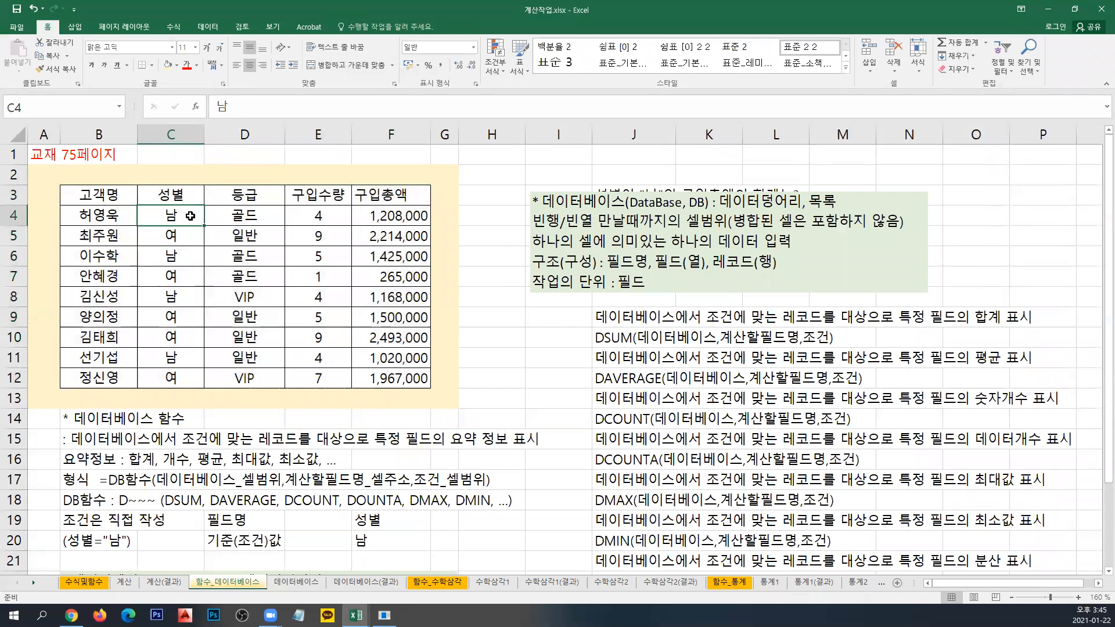
click(182, 241)
click(182, 261)
click(185, 283)
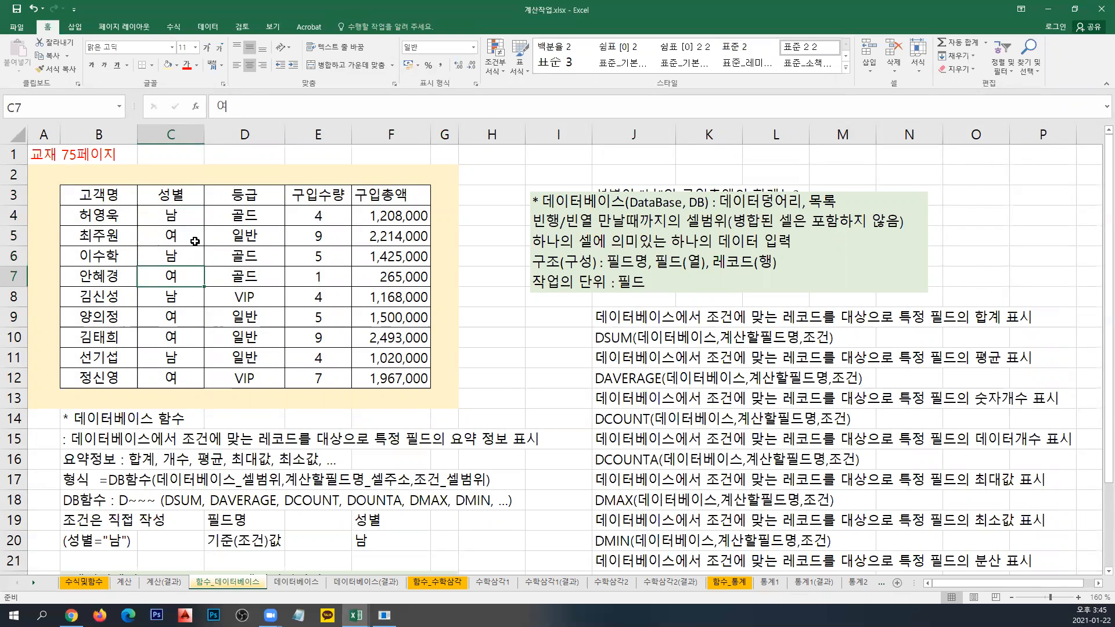
Try adding 여 to the 성별 entry in C8, and restore the cell to 남.
double_click(185, 298)
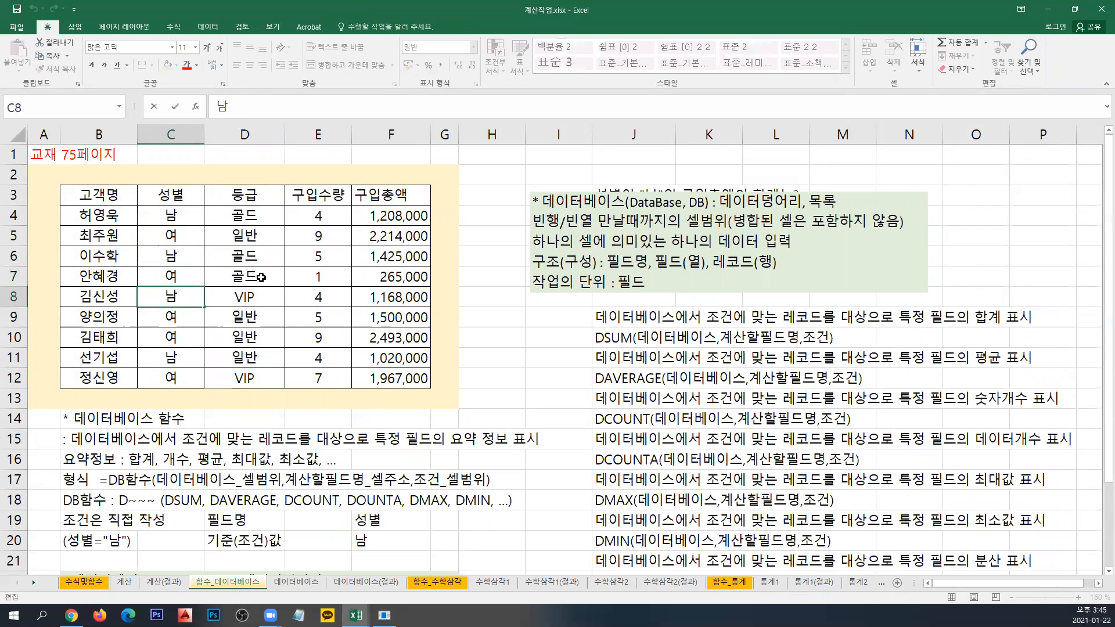
text(여)
key(BackSpace)
key(BackSpace)
key(BackSpace)
key(Return)
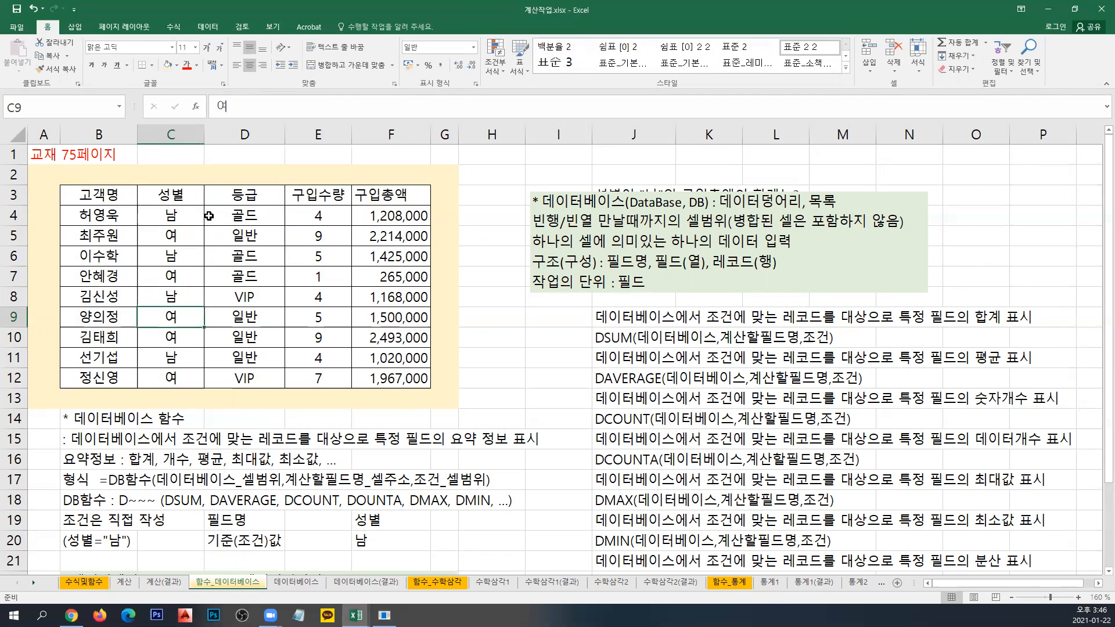
Go through the field names in B3:F3 and set the font colour of the 고객명 header in B3 to blue.
click(113, 199)
click(167, 200)
click(233, 203)
click(317, 204)
click(382, 200)
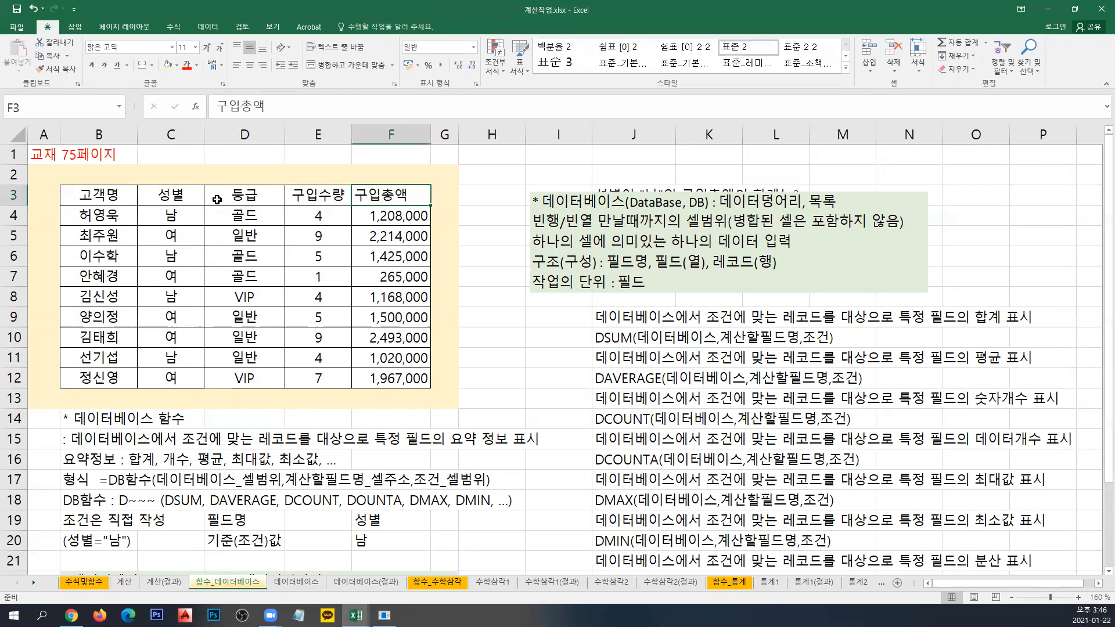
click(116, 200)
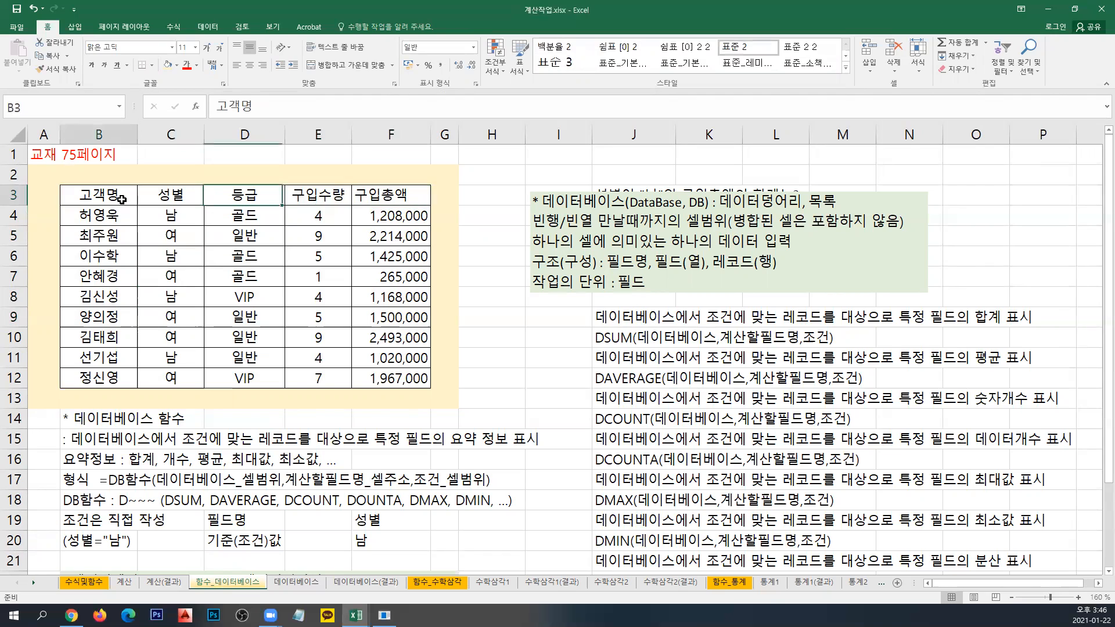
click(197, 65)
click(254, 170)
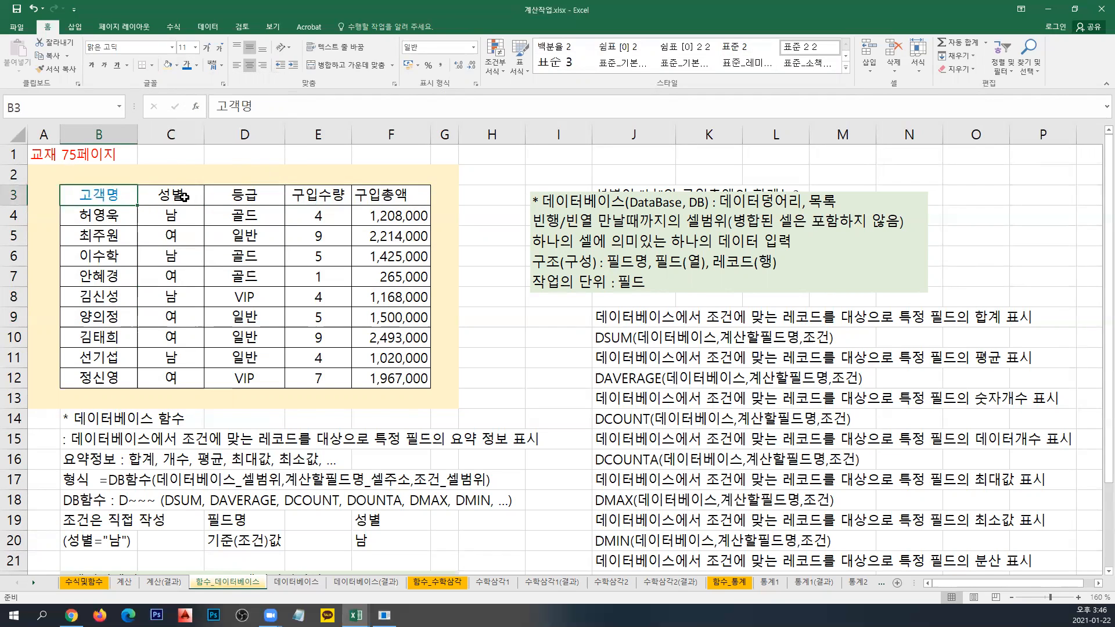
Apply the same blue font colour to the 성별, 등급, 구입수량 and 구입총액 headers in C3:F3.
click(181, 198)
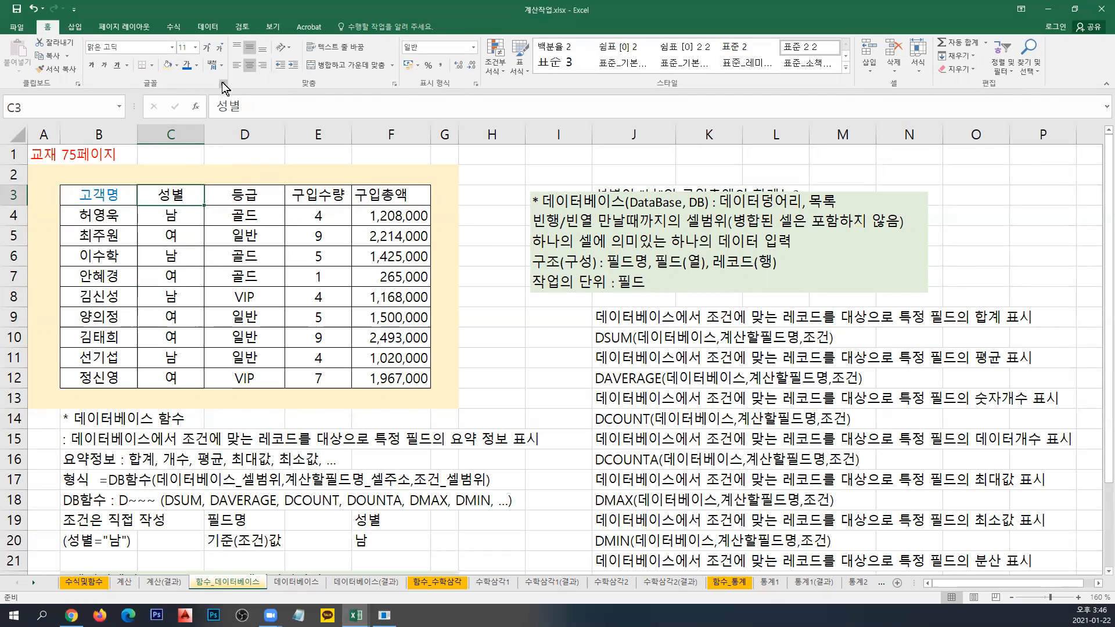
click(187, 65)
click(239, 198)
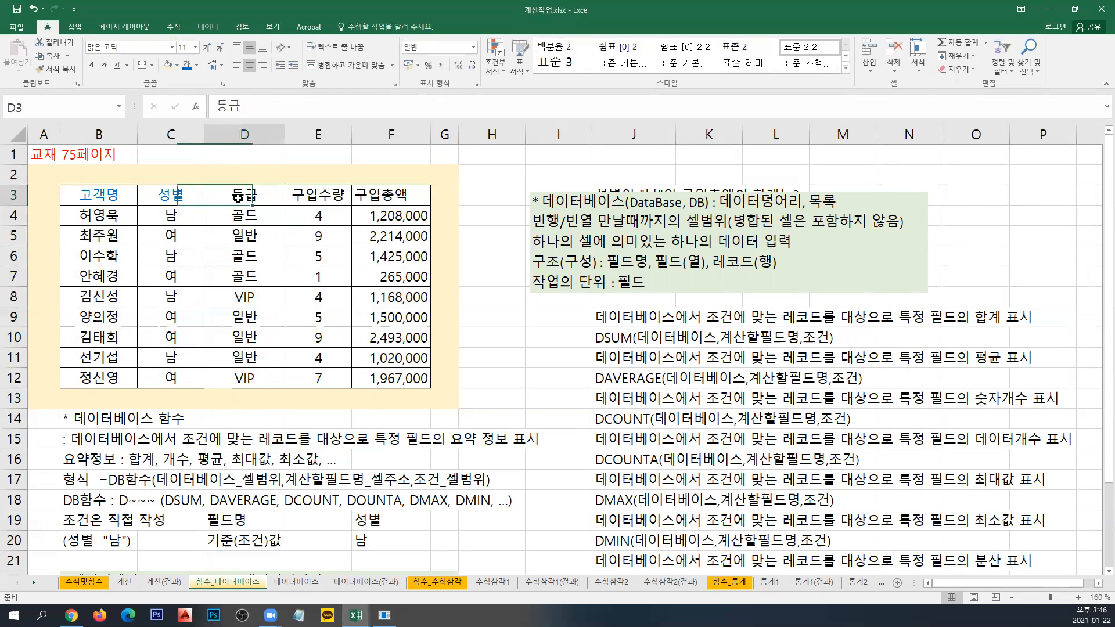
click(186, 65)
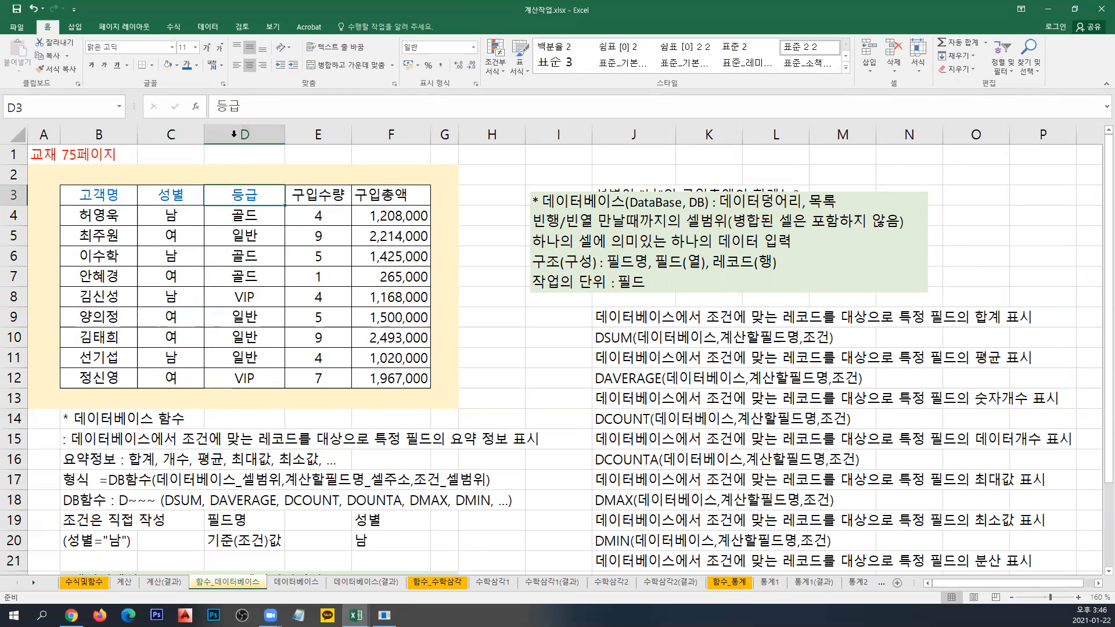
click(302, 202)
click(187, 65)
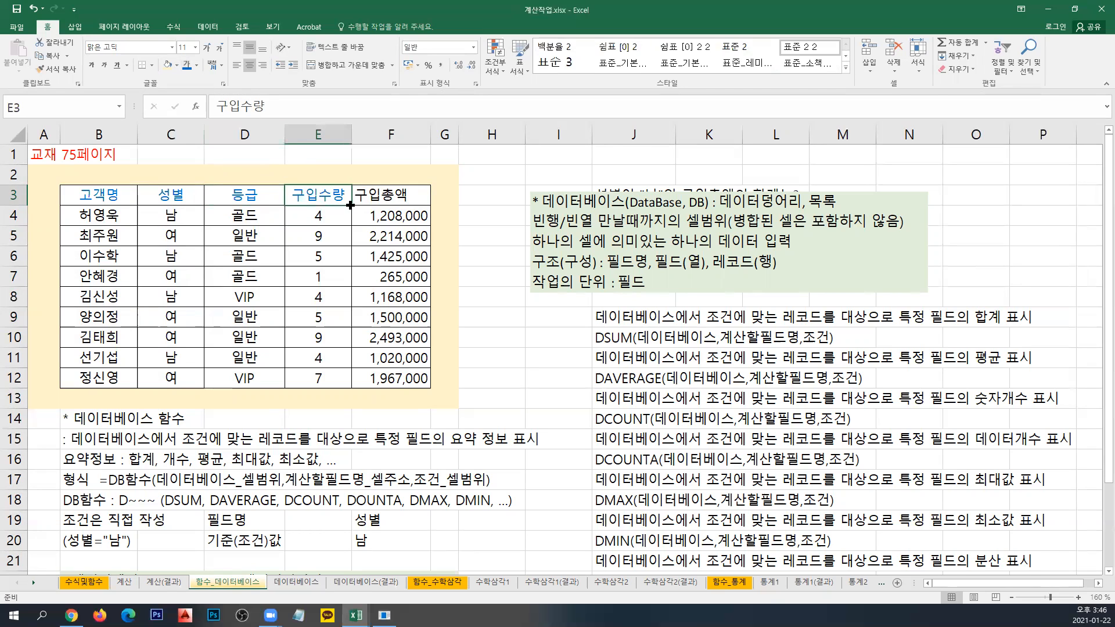
click(378, 199)
click(186, 65)
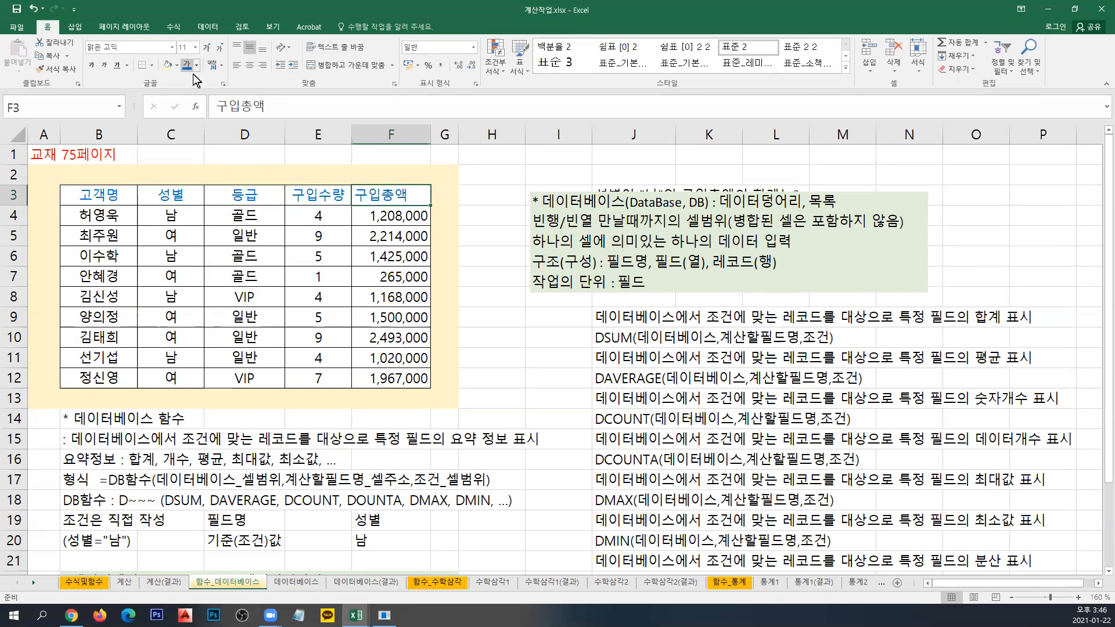
Examine the field data beneath each header, column by column across B4:F12, against the field description in the notes picture.
drag(116, 218, 119, 385)
drag(171, 219, 182, 381)
drag(113, 216, 120, 377)
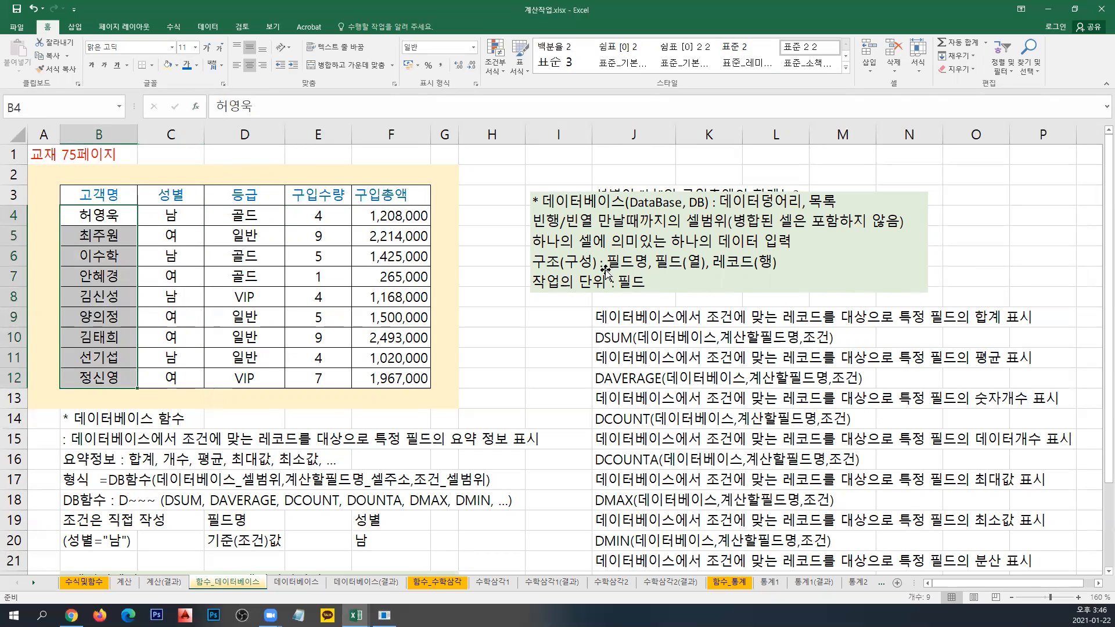
drag(197, 213, 179, 379)
drag(237, 223, 248, 379)
drag(318, 216, 320, 380)
drag(386, 216, 386, 378)
drag(318, 216, 318, 380)
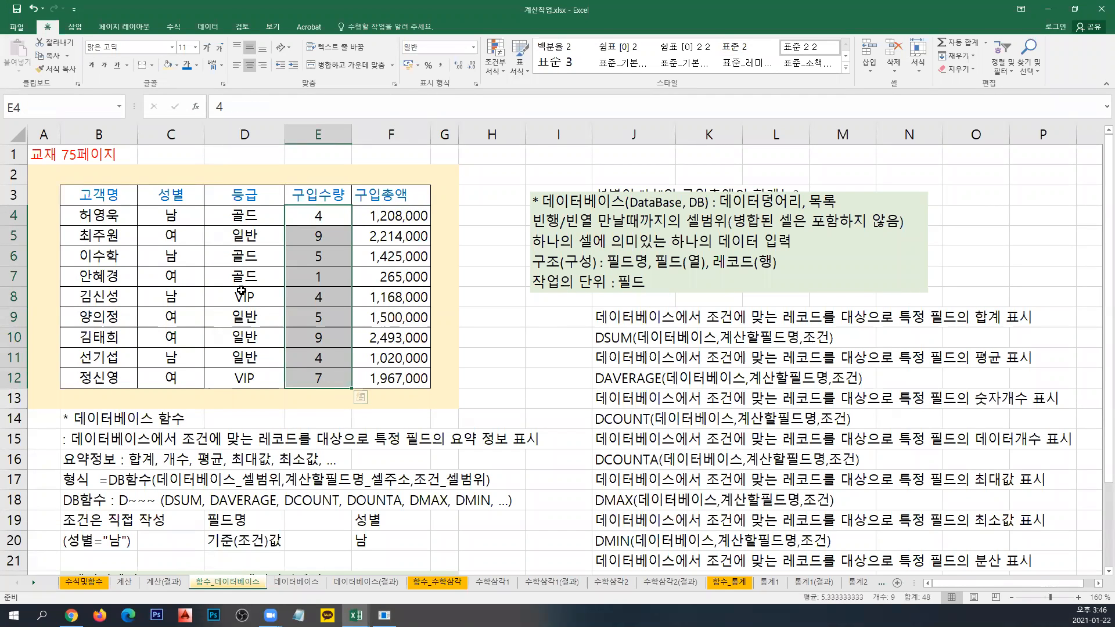
click(242, 295)
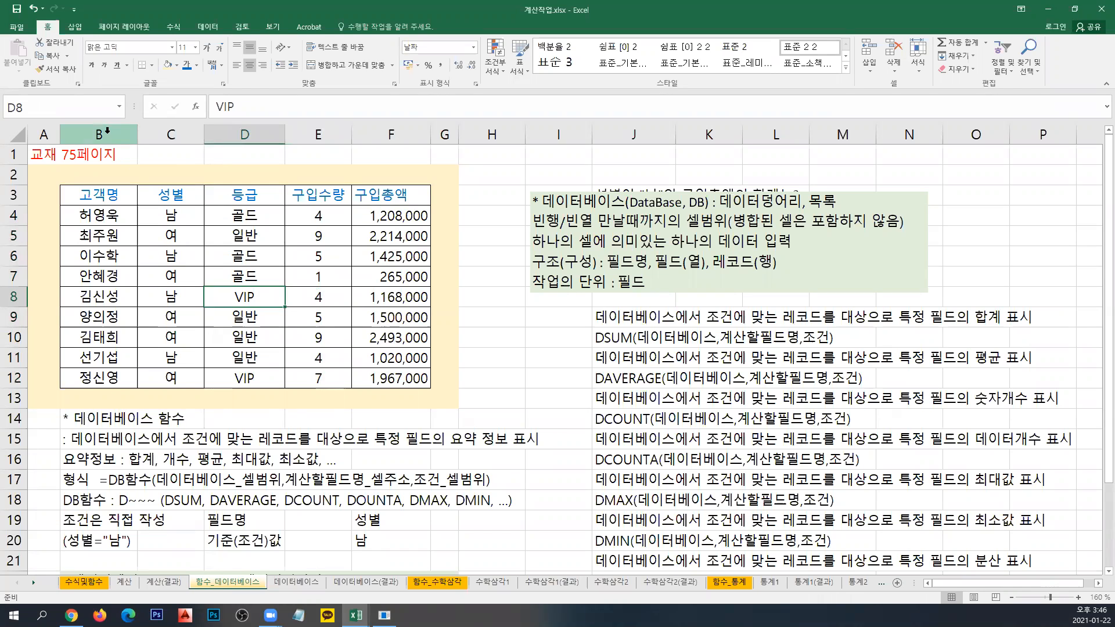
Examine the 고객명 field in B4:B12 and the 성별 field in C4:C12 as vertical units of the database.
drag(105, 213, 116, 380)
drag(177, 220, 173, 380)
click(187, 344)
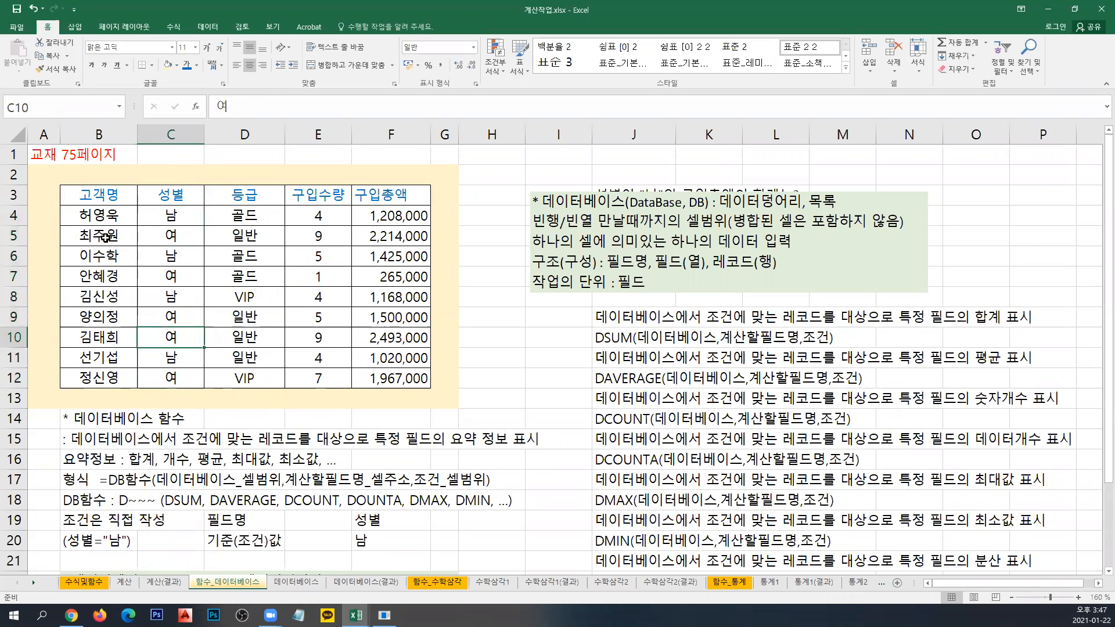
Examine individual records across columns B:F, going through rows 4, 6, 8 and 10, against the record description in the notes picture.
drag(73, 225, 365, 220)
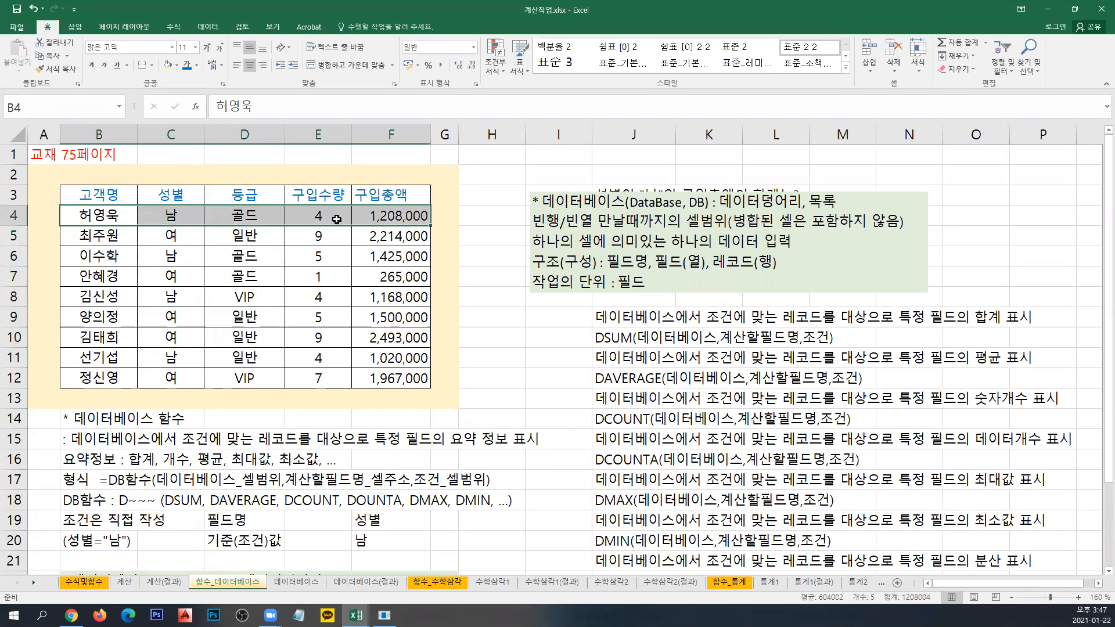
drag(109, 255, 383, 256)
drag(108, 302, 397, 299)
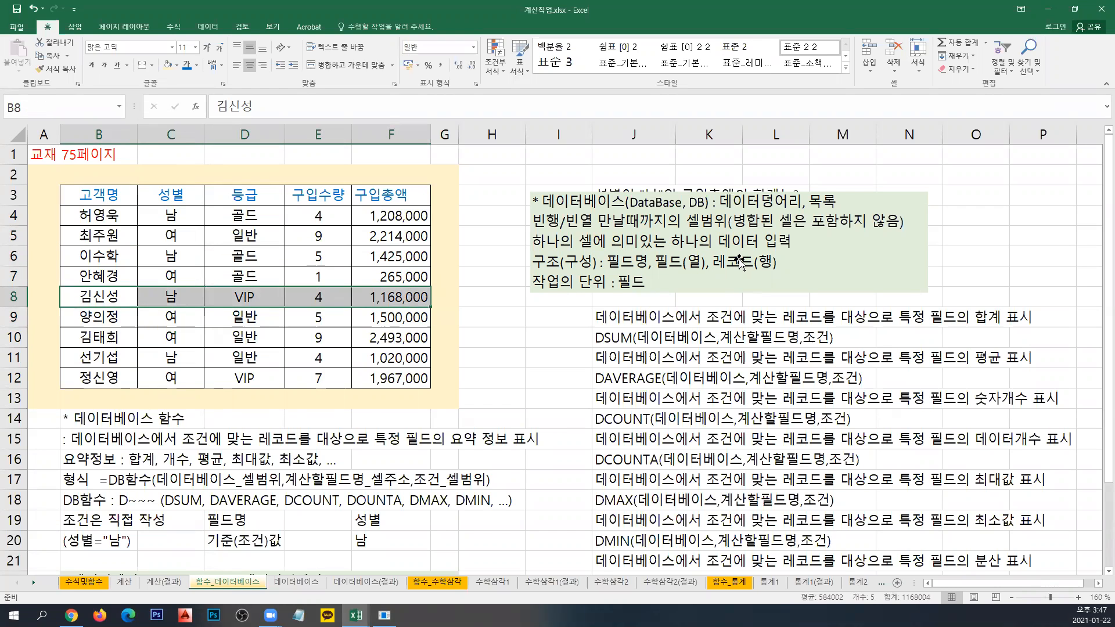
drag(110, 338, 400, 338)
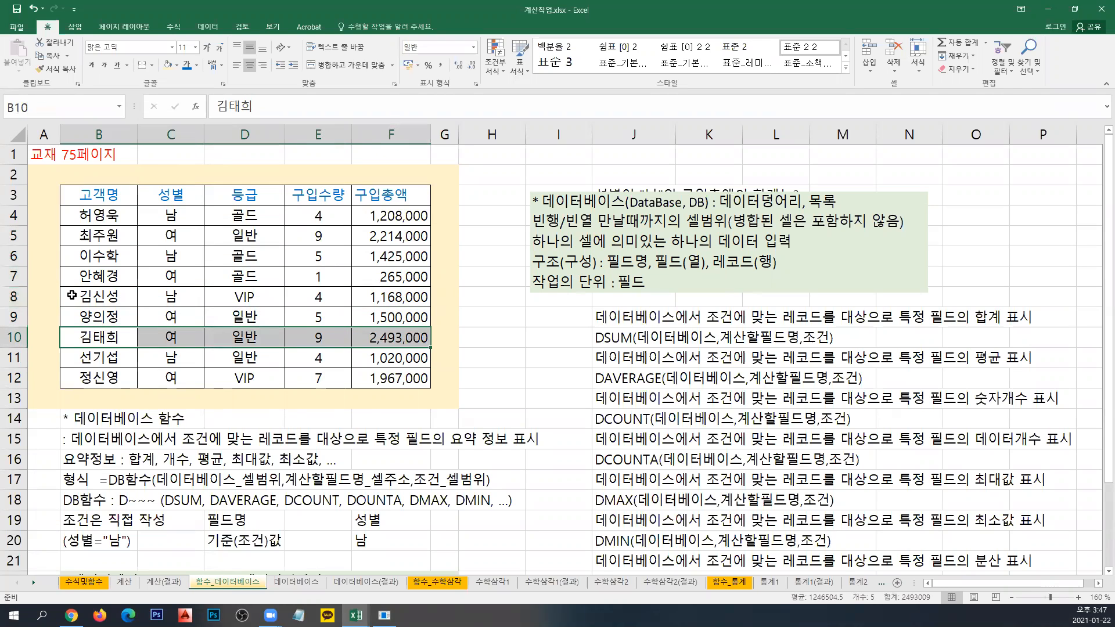
drag(98, 295, 377, 297)
click(318, 277)
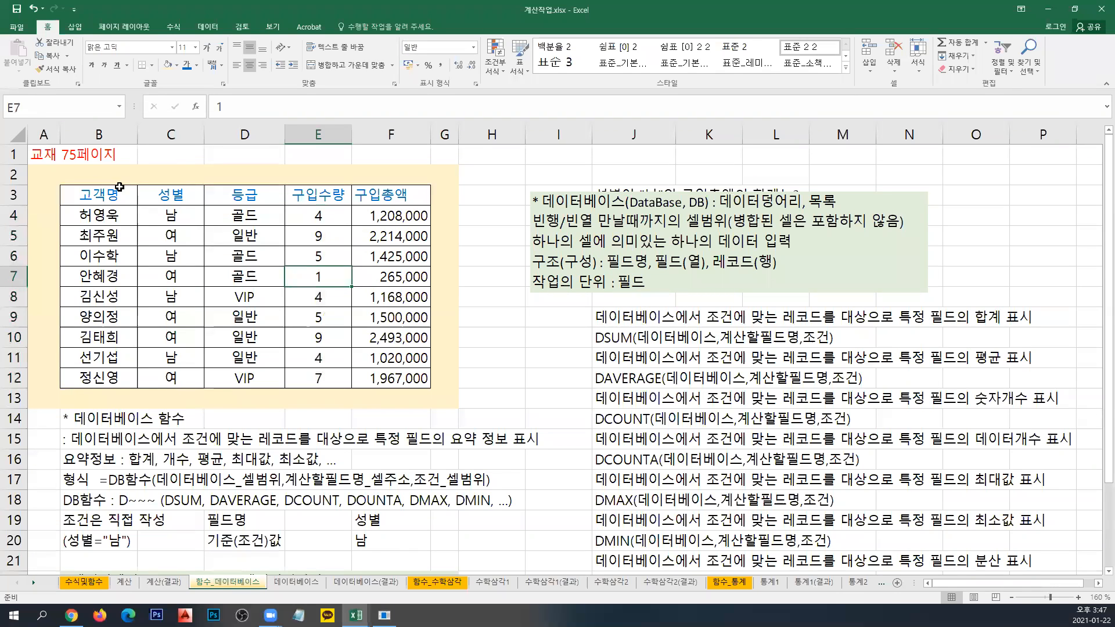
Park the selection on empty cell A2, save the workbook 계산작업.xlsx and close it.
click(52, 180)
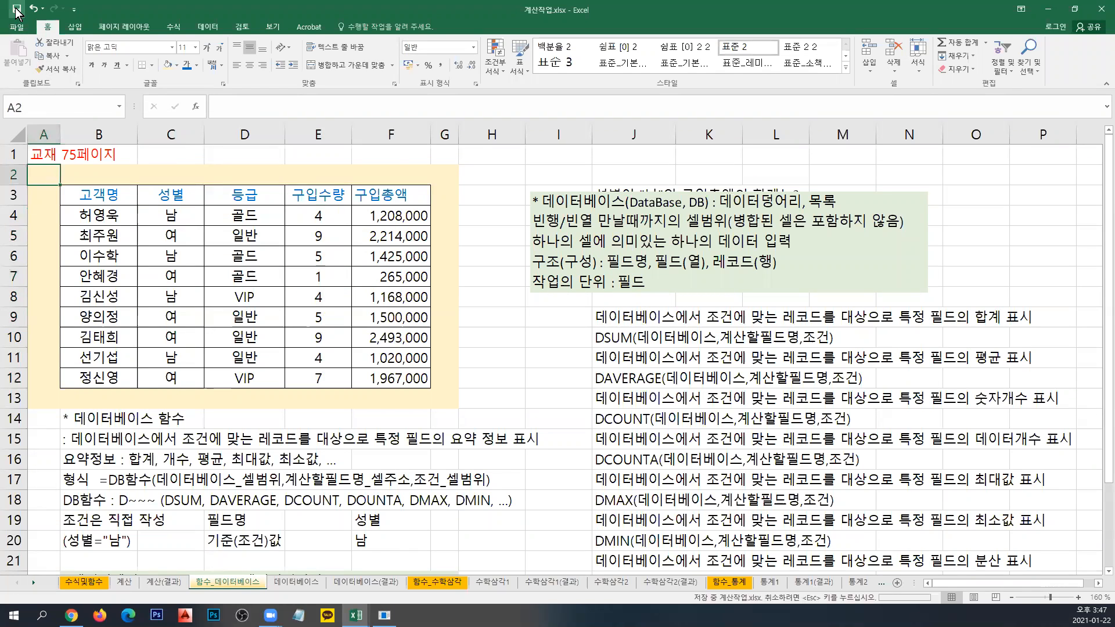
click(1103, 10)
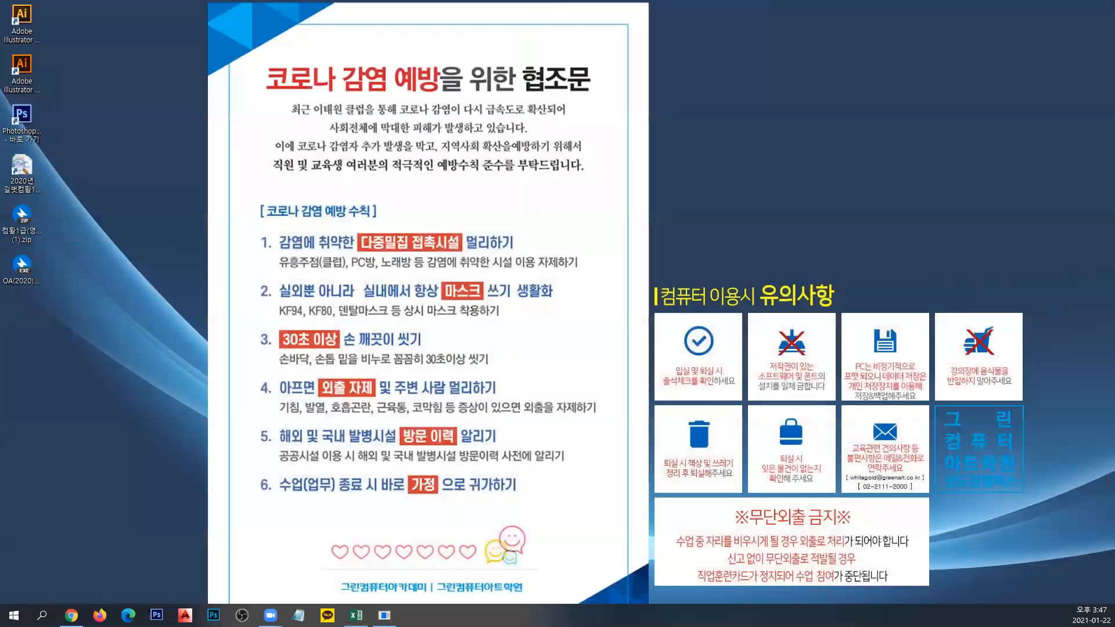